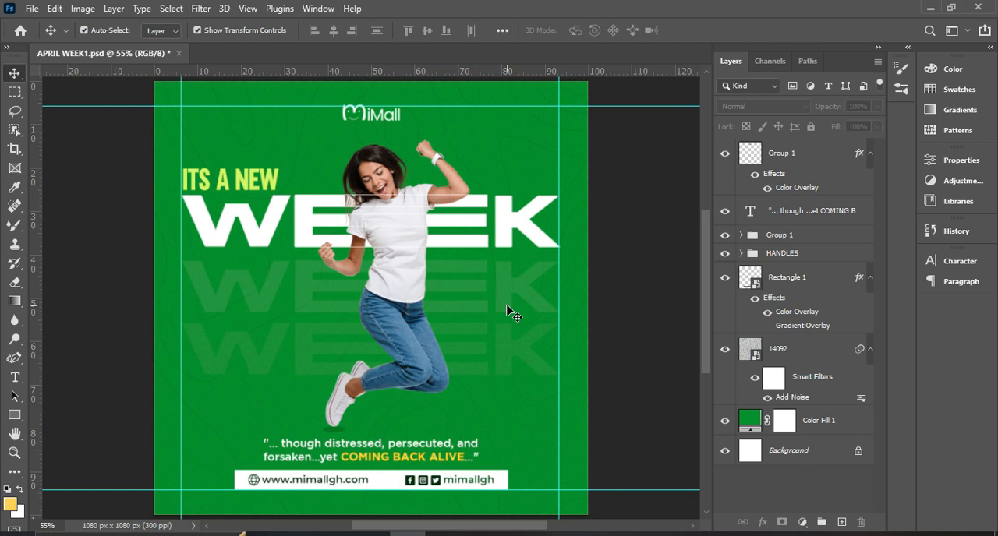
Start setting up a new document of 1080 x 1080 with Pixels as the unit.
click(20, 30)
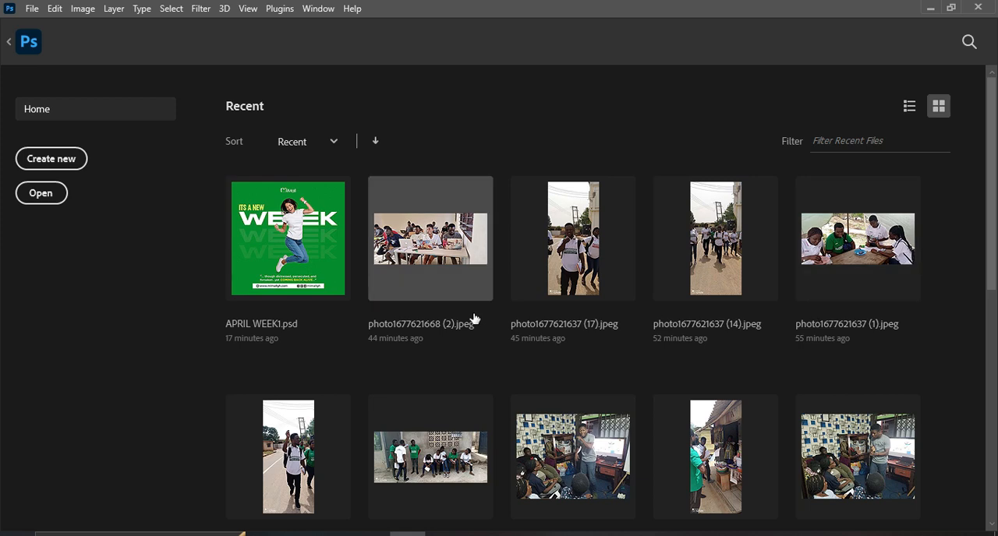
scroll(412, 318, down, 5)
scroll(483, 343, up, 5)
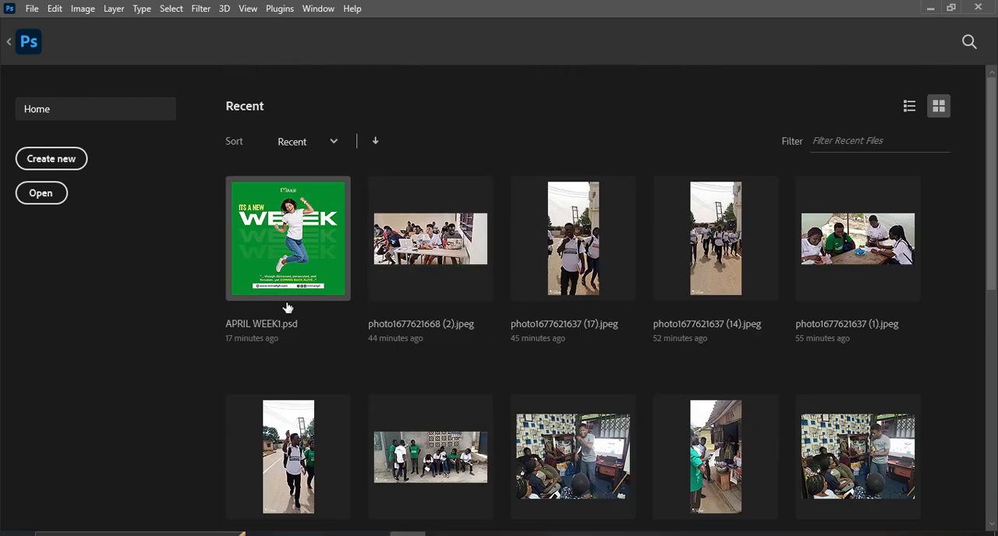
click(44, 158)
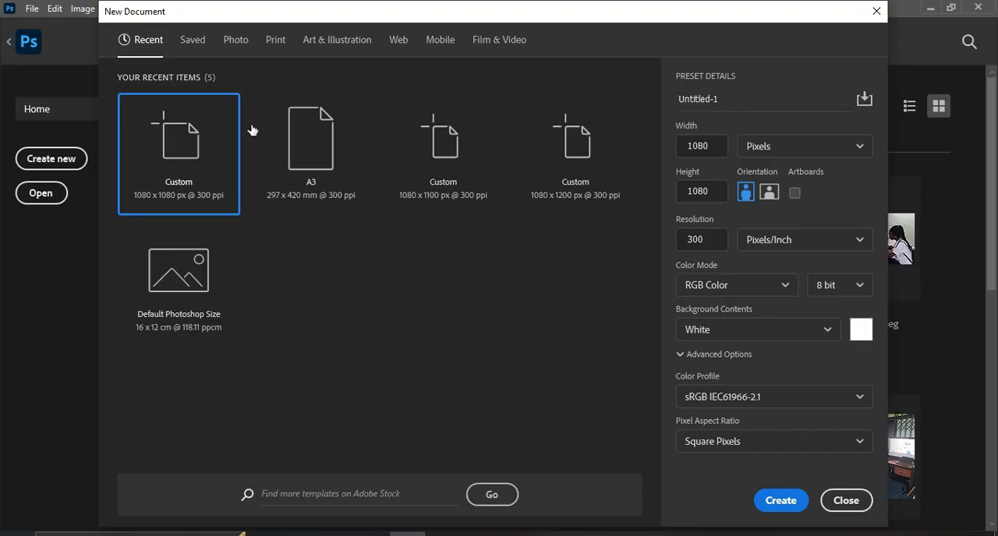
click(861, 150)
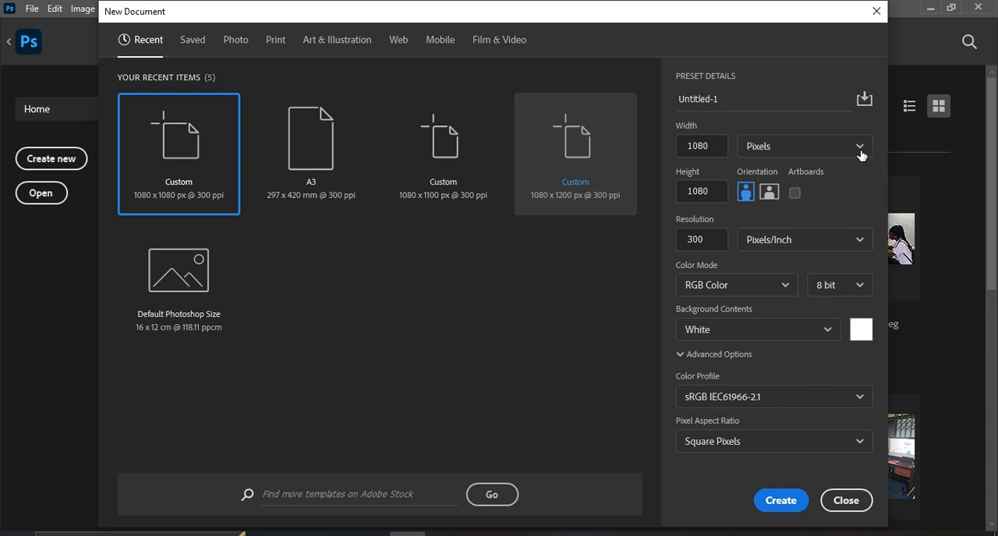
click(861, 155)
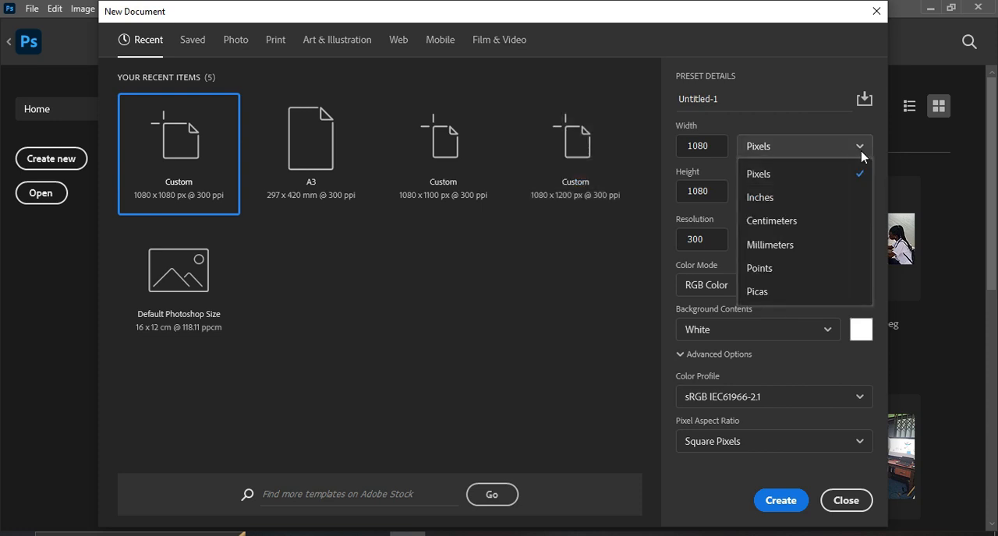
click(853, 173)
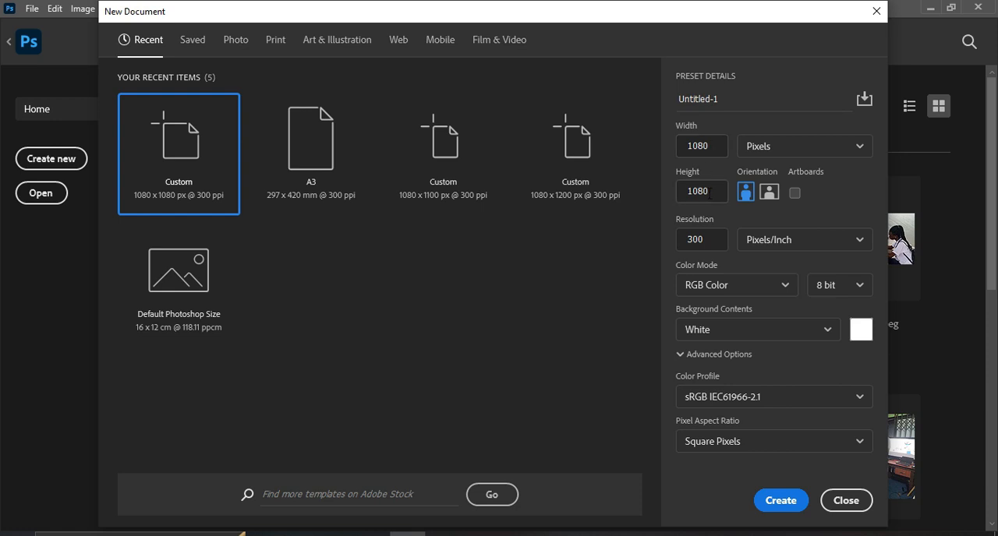
Keep 300 pixels/inch and RGB Color, and set the color profile to Working RGB: sRGB IEC61966-2.1.
double_click(706, 240)
click(783, 287)
click(780, 285)
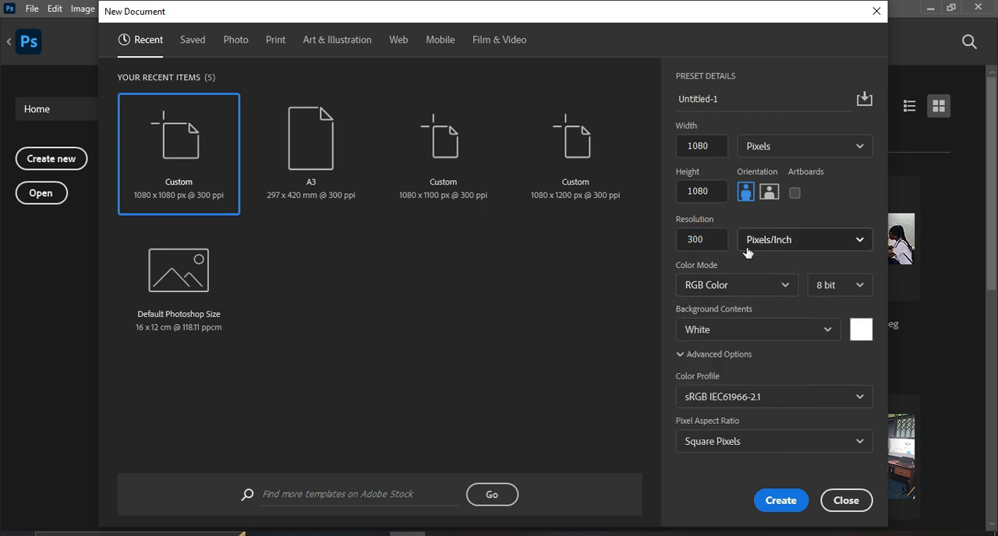
click(861, 397)
click(737, 204)
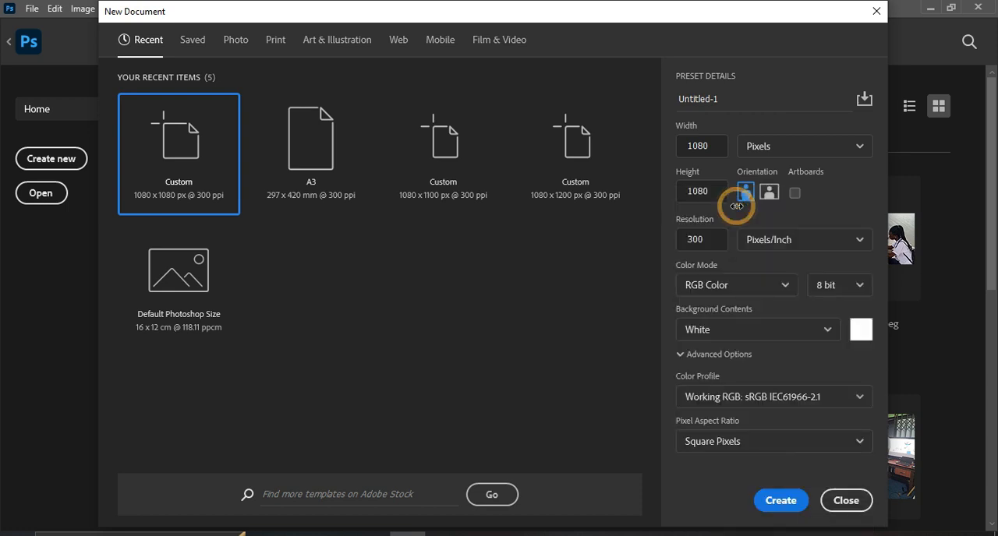
Name the document NEW WEEK and create it.
click(736, 100)
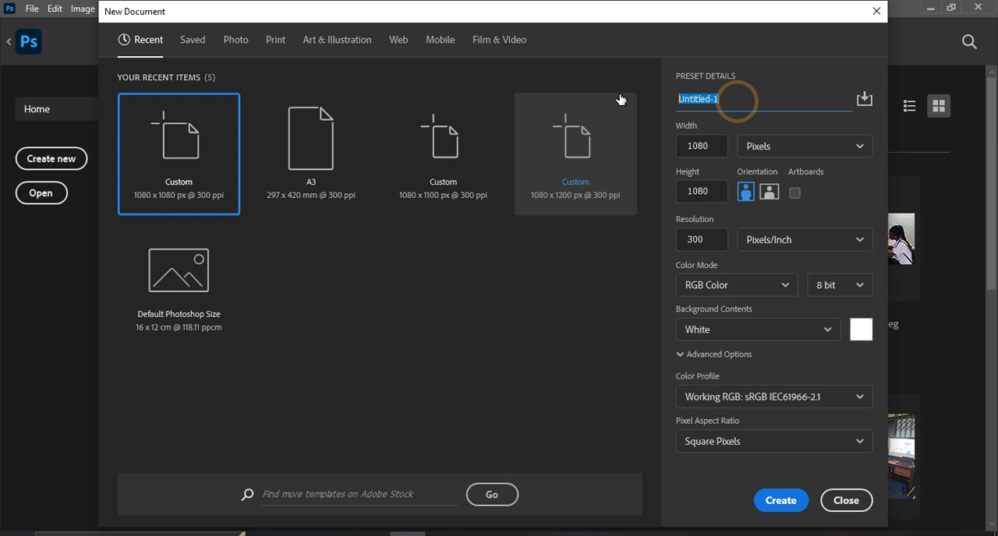
text(NEW WEEK)
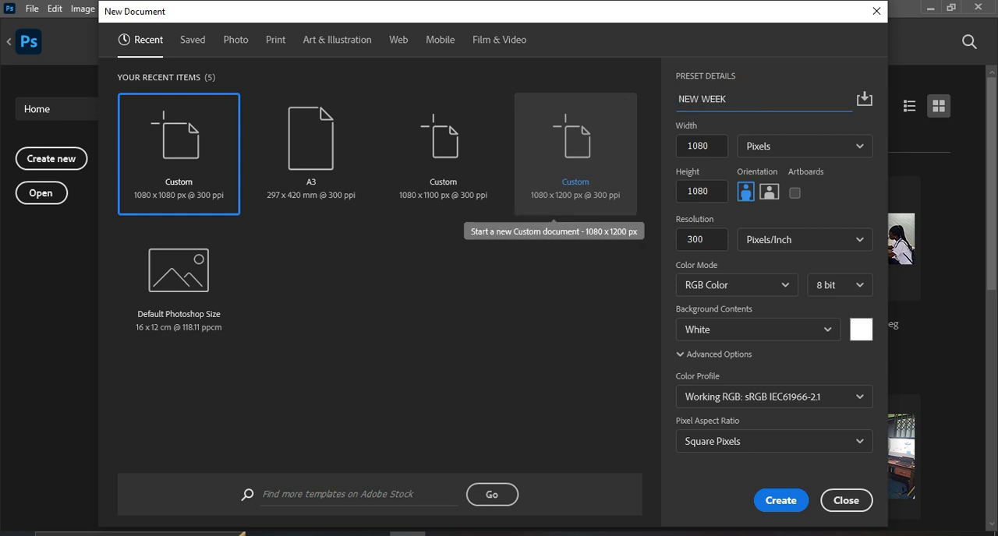
click(782, 503)
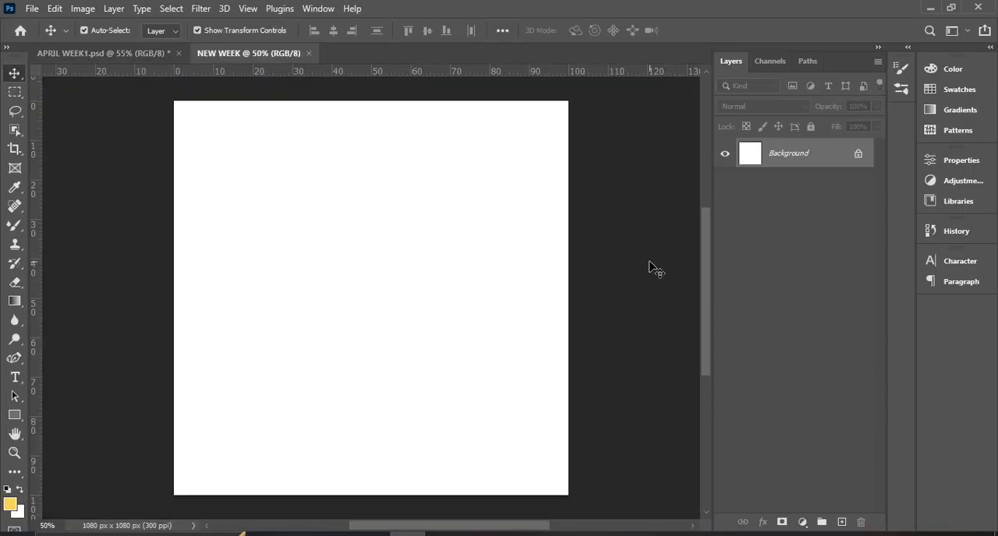
click(651, 266)
scroll(650, 266, up, 1)
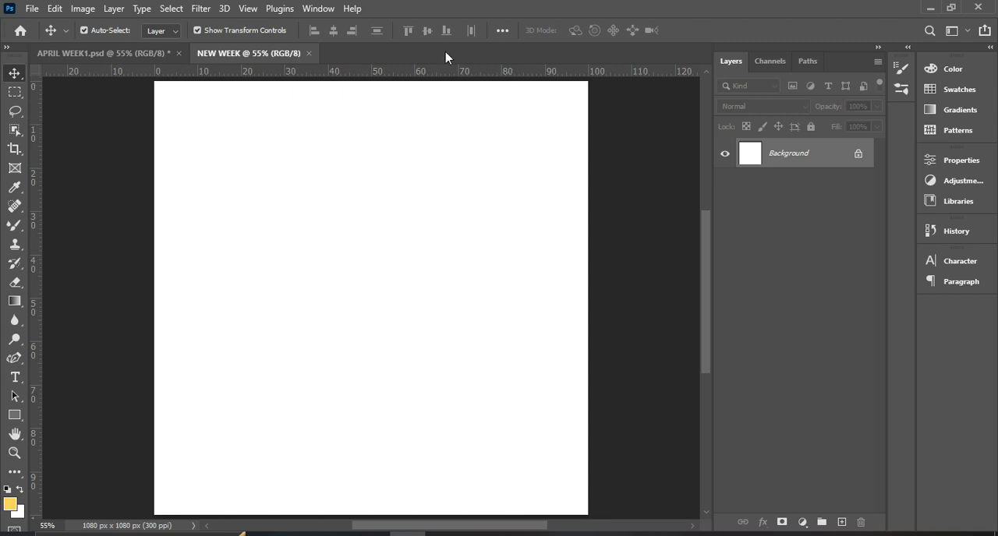
Add margin guides: a horizontal one at about 6.1% from the canvas top and vertical ones at about 6% and 94% of its width.
drag(445, 72, 444, 107)
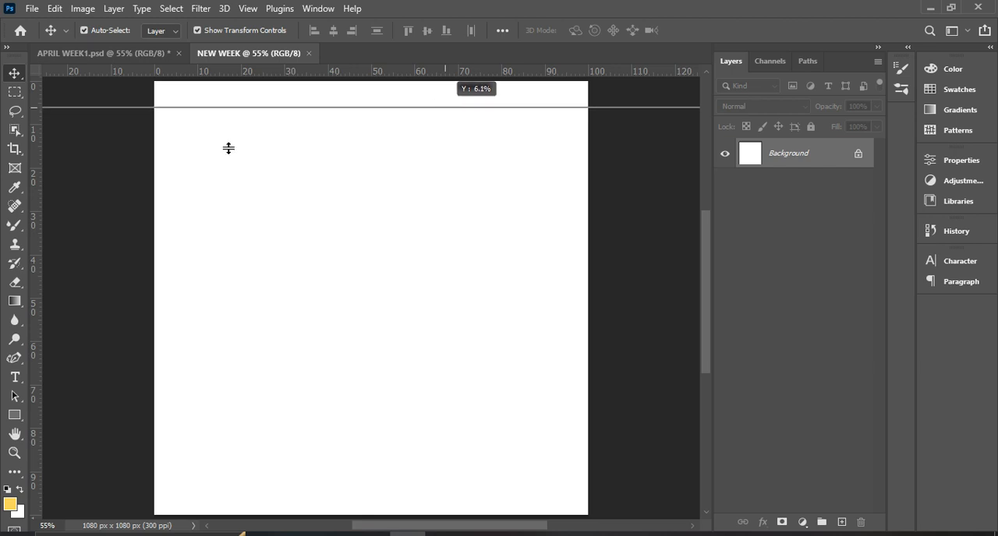
drag(38, 223, 181, 231)
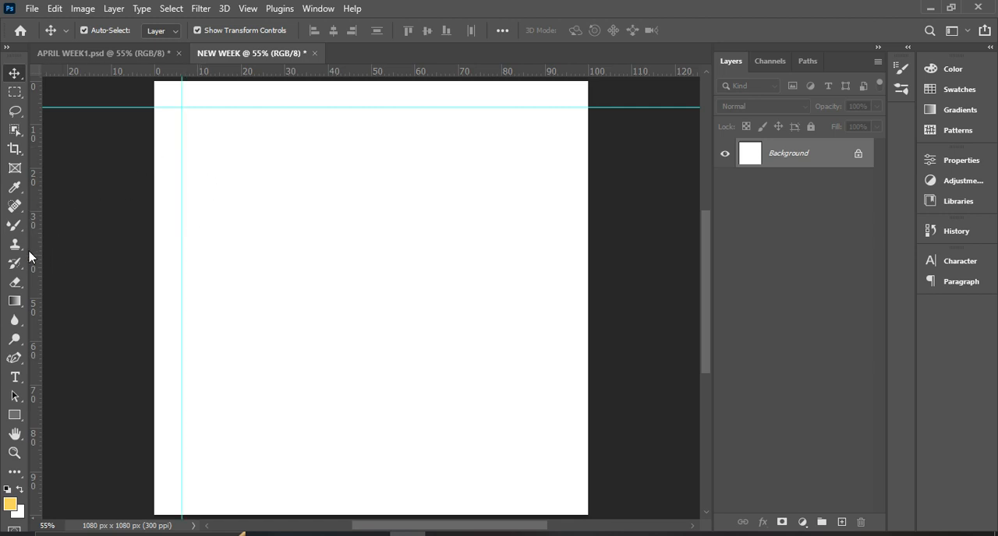
drag(36, 295, 563, 323)
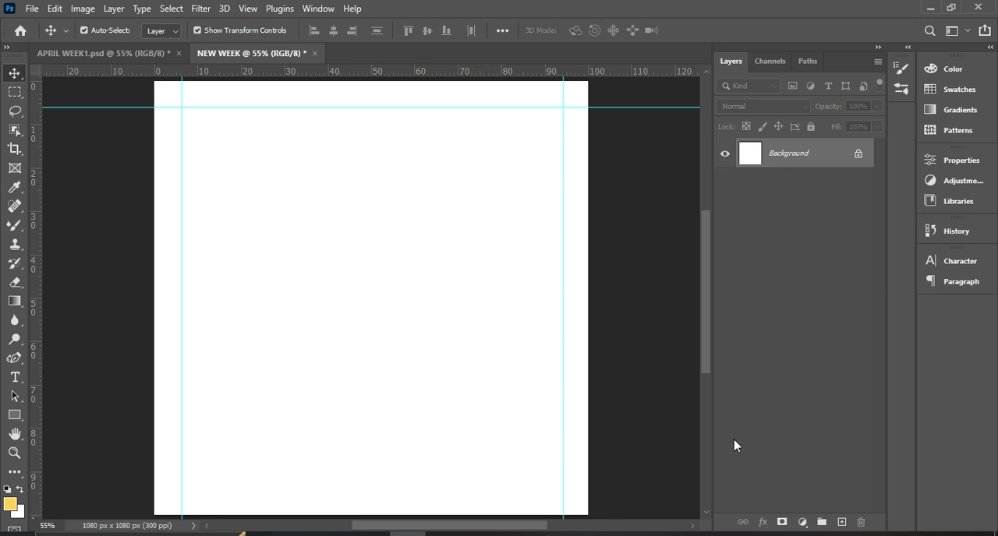
Check the APRIL WEEK1.psd background, then add a Solid Color fill layer in green 04912b to the NEW WEEK document.
click(128, 53)
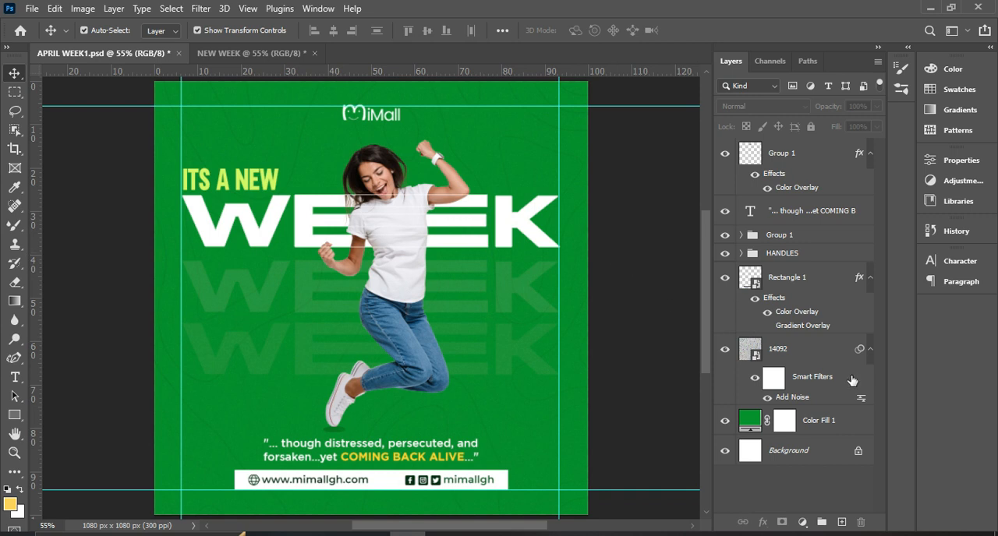
click(262, 52)
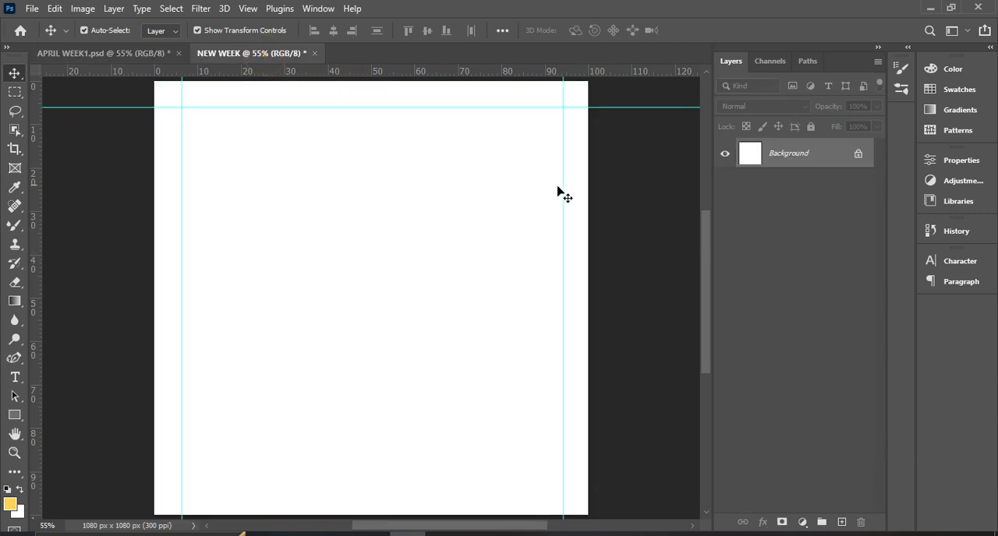
click(801, 524)
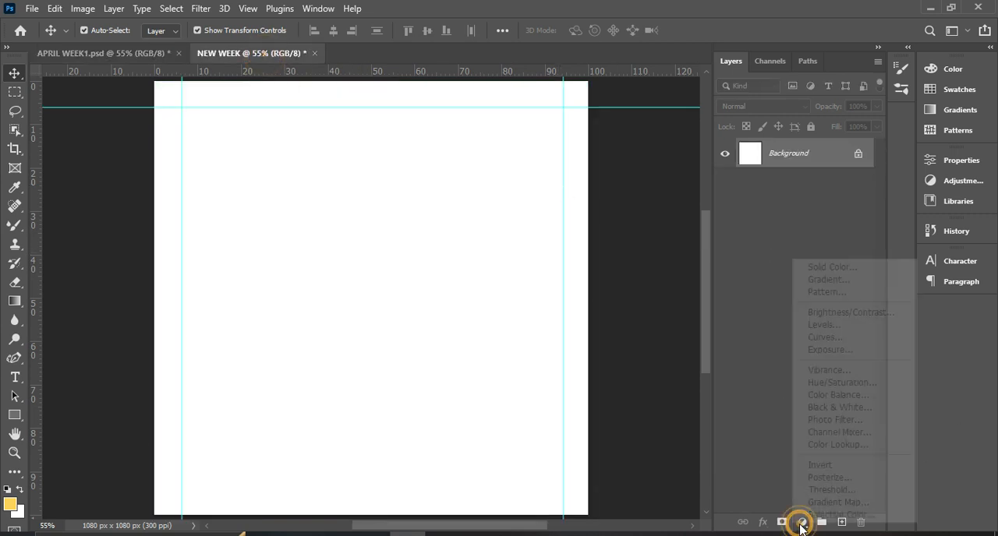
click(825, 267)
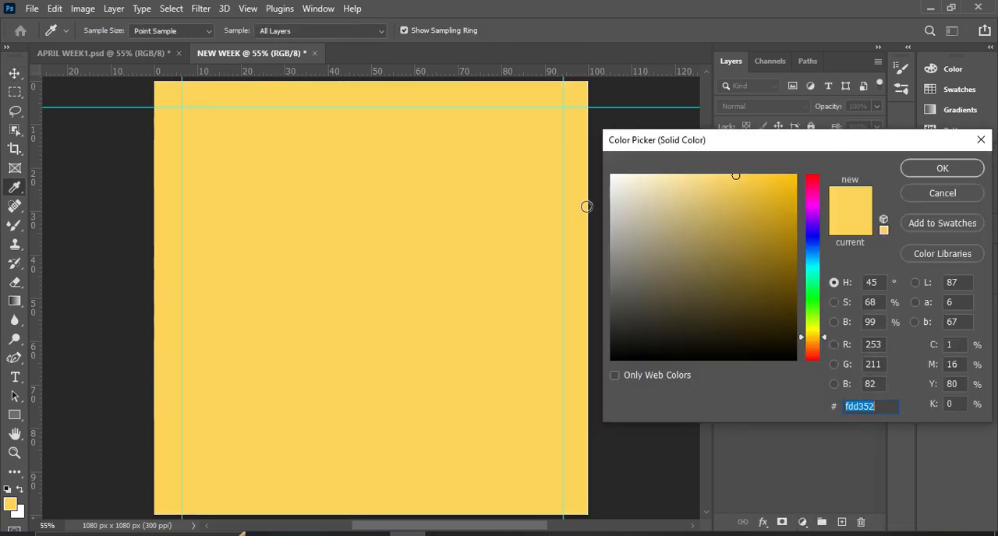
text(04912b)
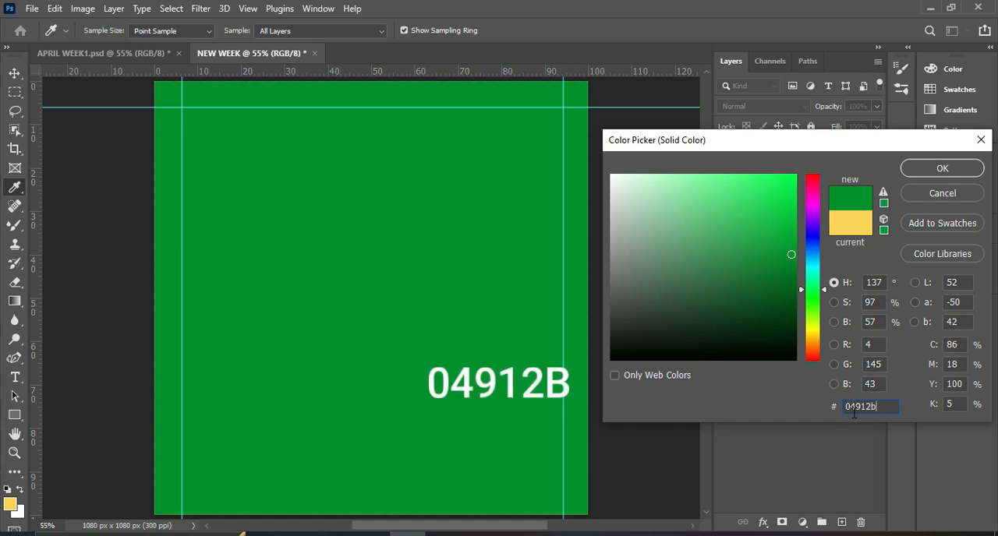
drag(828, 149, 776, 102)
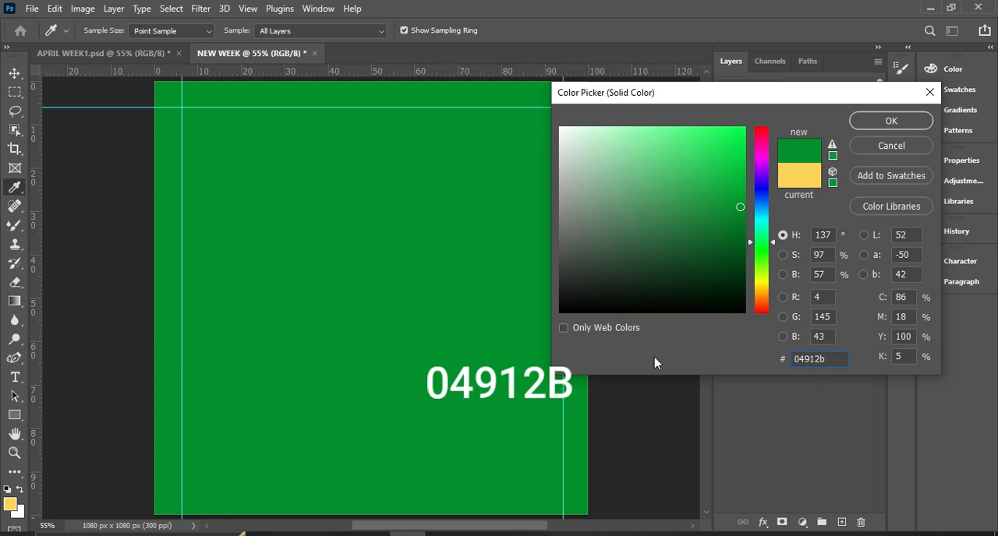
double_click(825, 357)
click(890, 119)
Switch to File Explorer and open the Frepik folder inside Backgrounds1 on the D: drive.
click(326, 533)
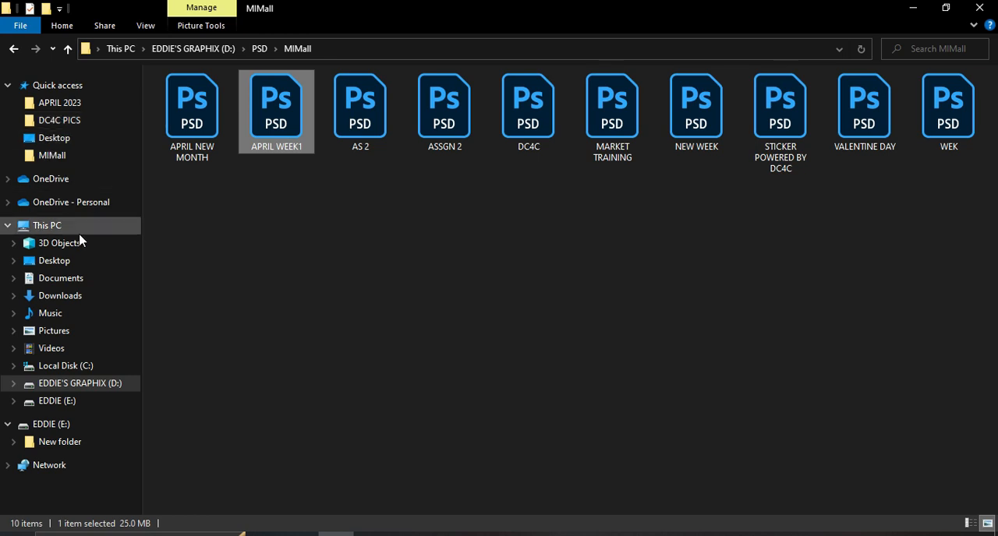
click(74, 382)
scroll(366, 470, down, 3)
scroll(366, 470, up, 3)
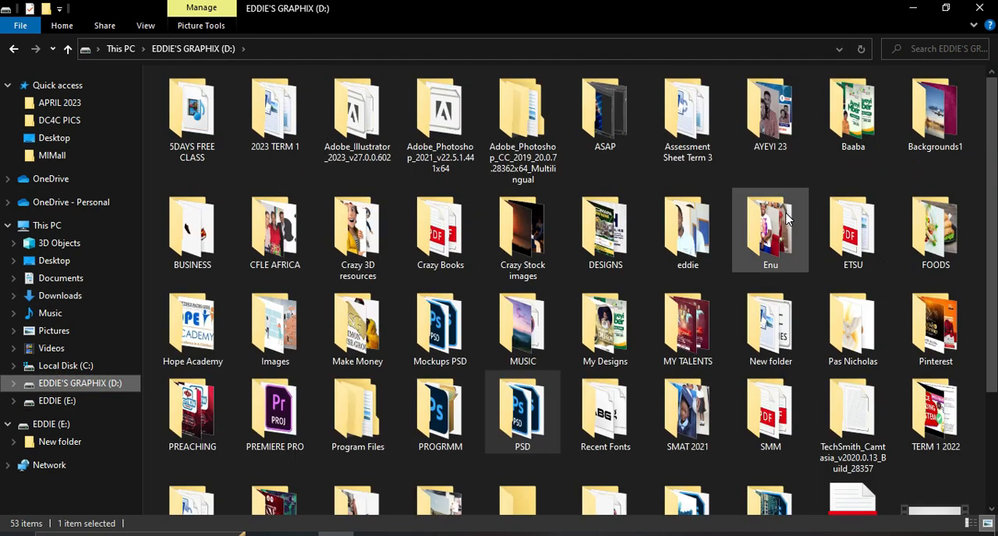
double_click(971, 147)
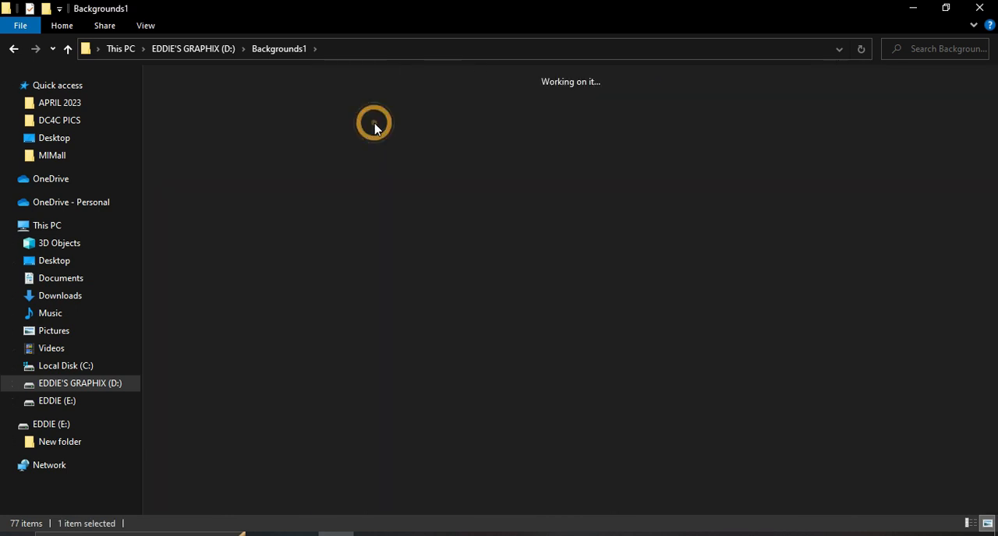
double_click(374, 128)
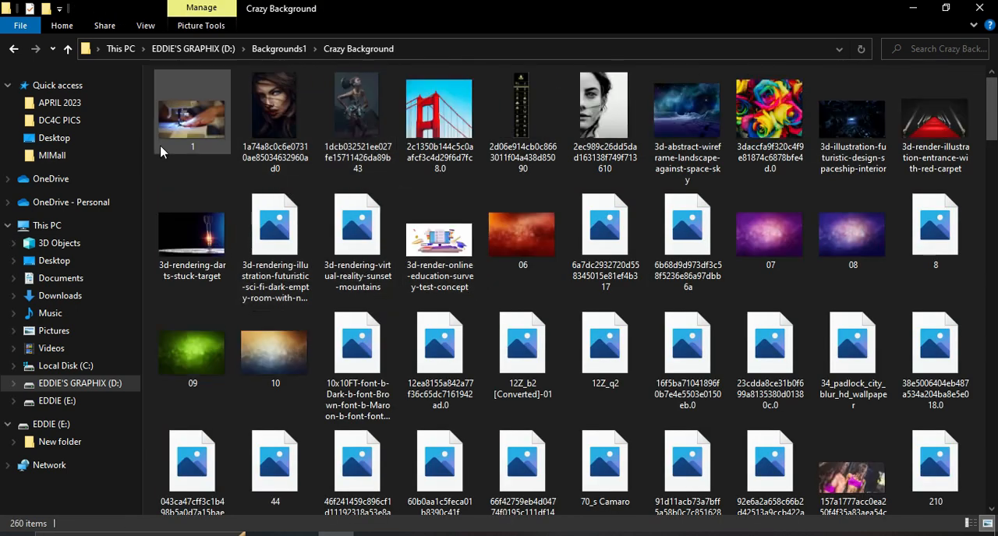
click(13, 48)
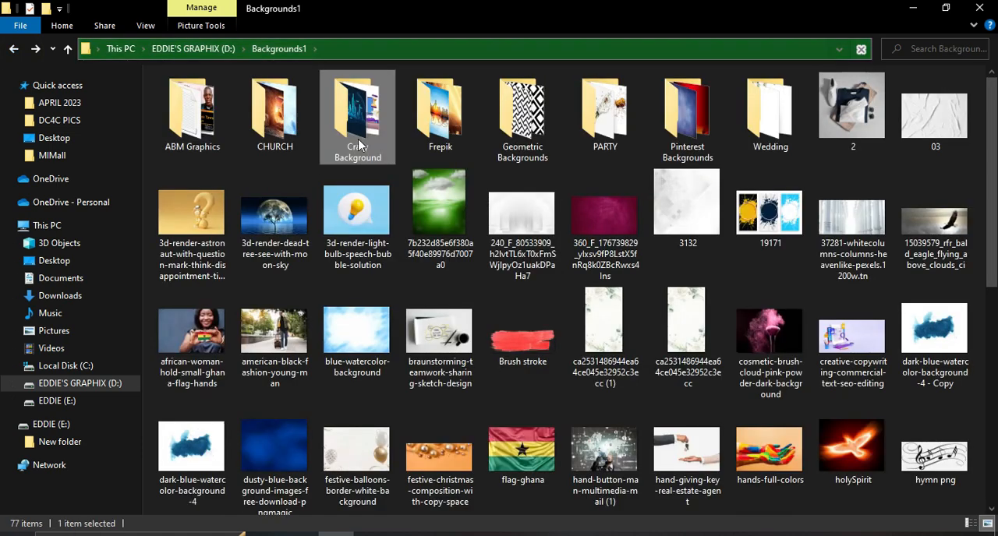
double_click(451, 138)
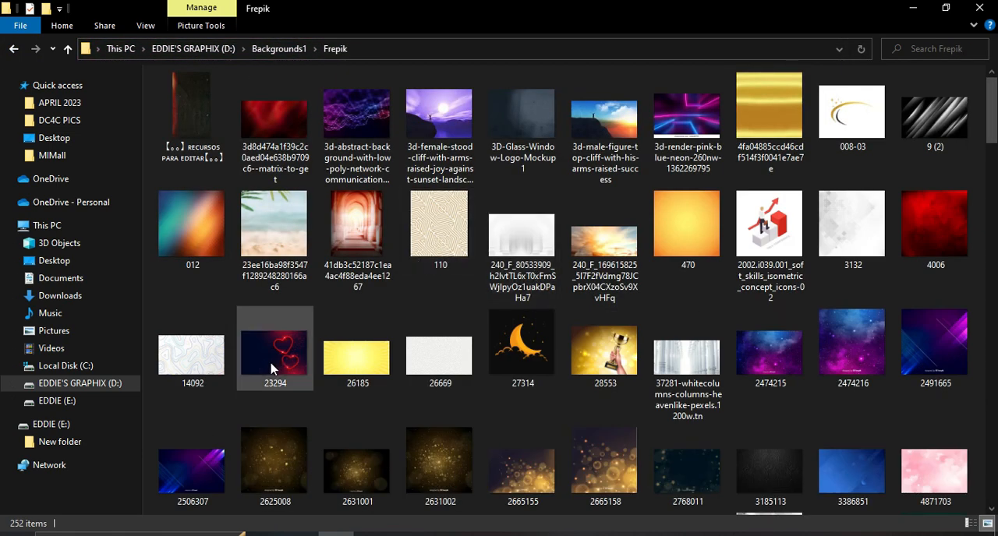
Place the contour-line image 14092 into the NEW WEEK document and scale it to about 11.99% to cover the canvas.
drag(198, 361, 390, 418)
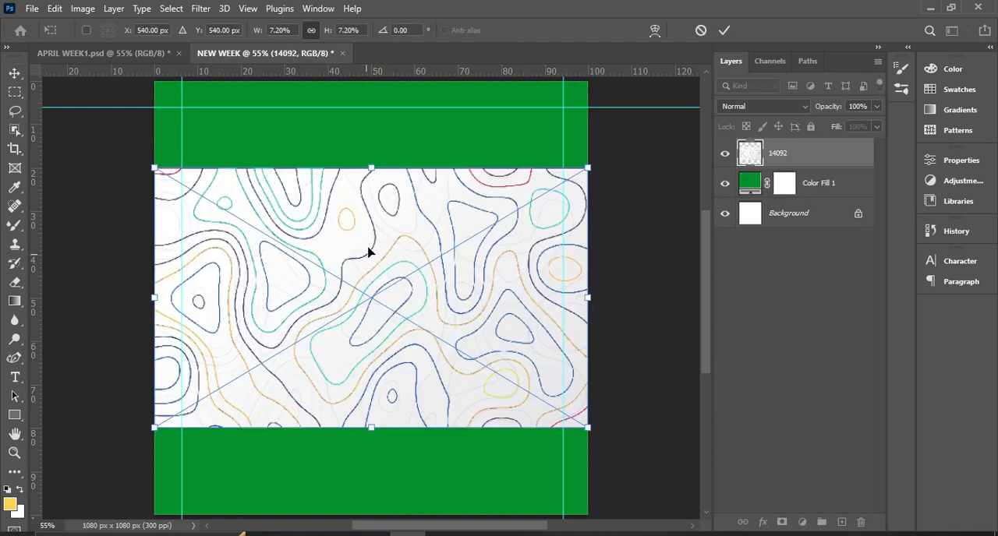
drag(373, 167, 375, 84)
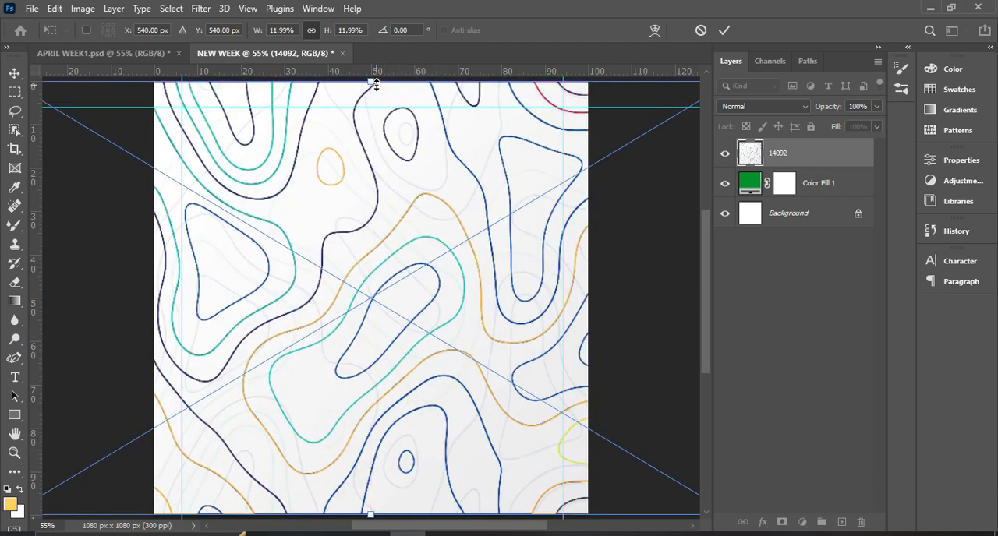
key(Return)
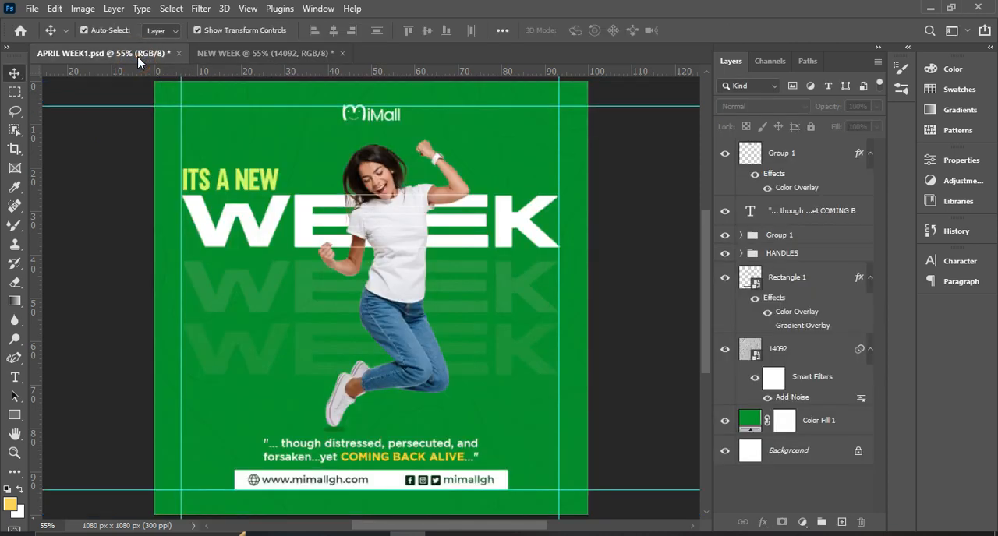
Check the 14092 layer's blending in APRIL WEEK1.psd, then set the contour image layer in NEW WEEK to Multiply.
click(139, 54)
click(810, 352)
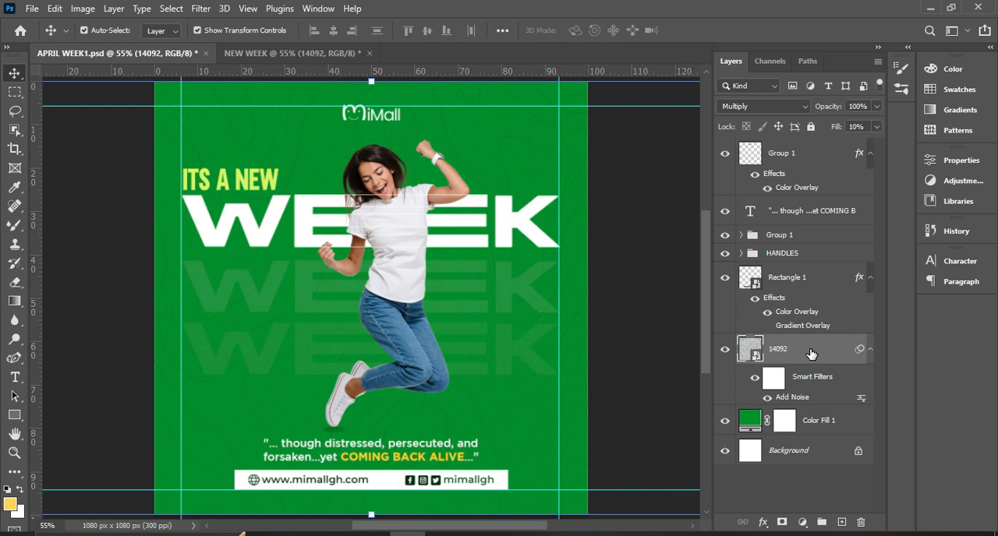
click(265, 52)
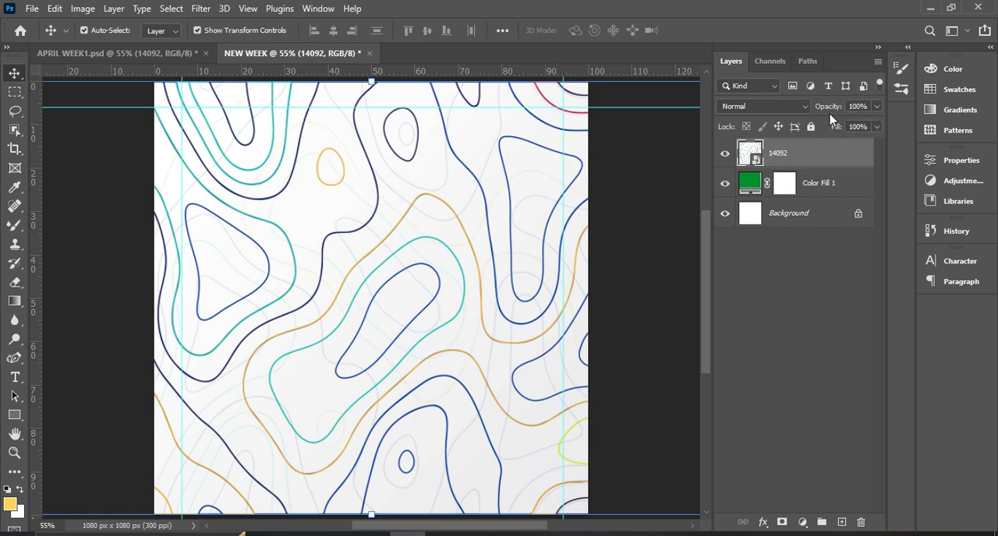
click(778, 106)
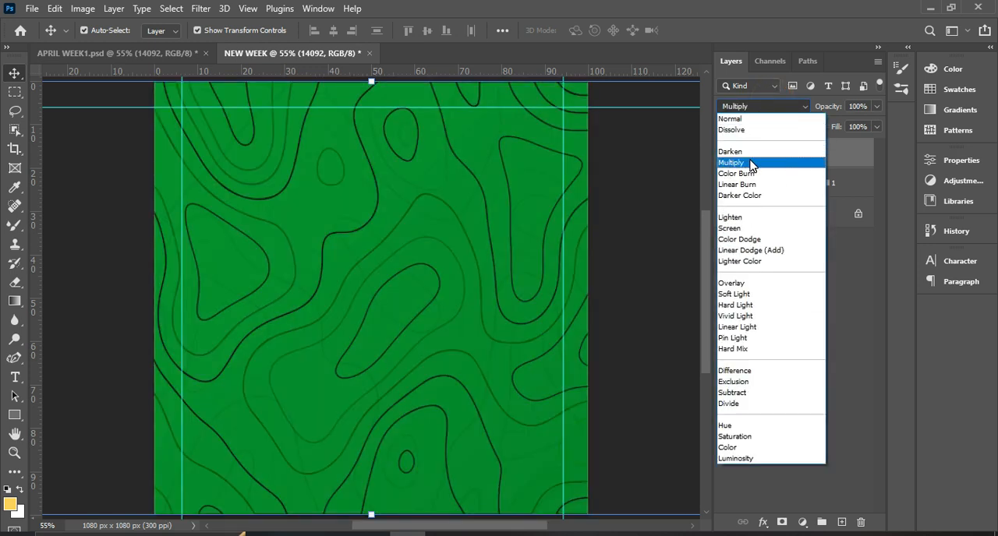
click(751, 160)
Try lowering the contour image layer's fill to about 9%.
click(875, 128)
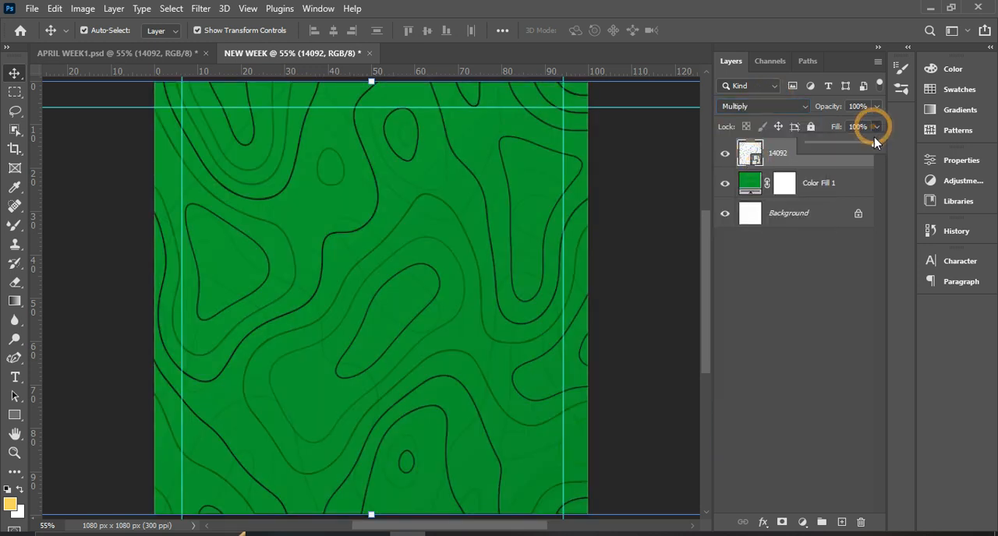
drag(873, 145, 842, 149)
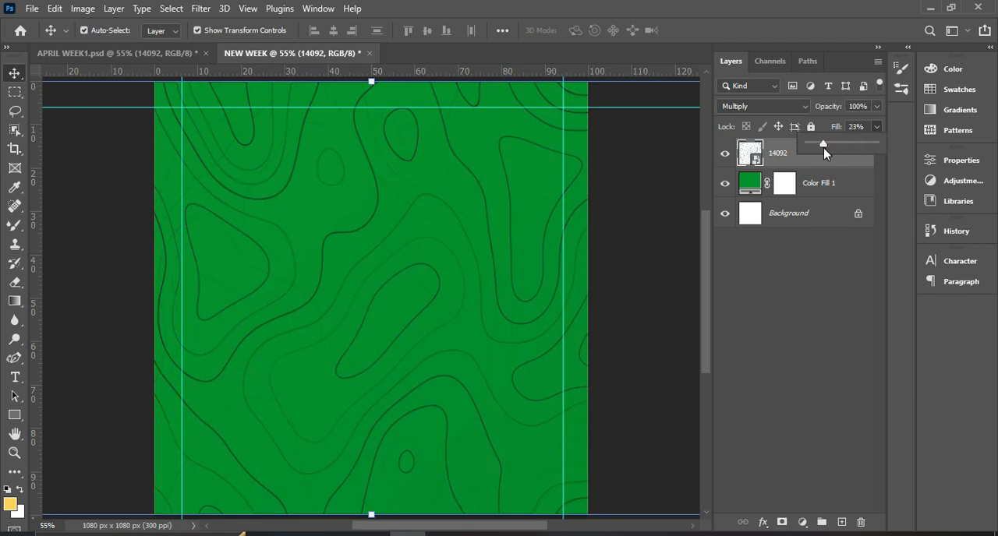
drag(821, 147, 815, 148)
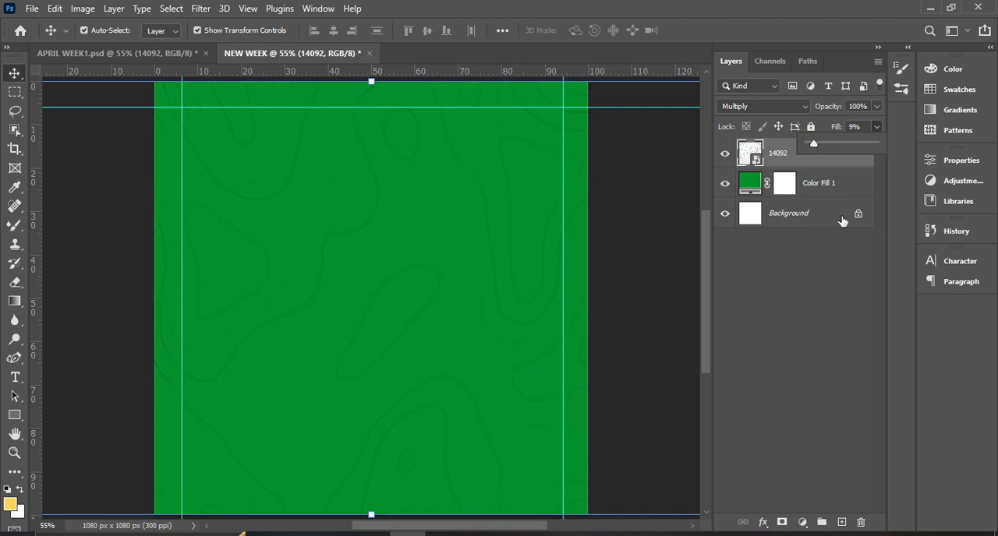
mouse_move(813, 145)
mouse_down()
mouse_move(875, 144)
mouse_move(808, 127)
mouse_up()
Reduce the contour layer's opacity to 6%, compare it with APRIL WEEK1.psd, and raise the opacity to 10%.
click(875, 107)
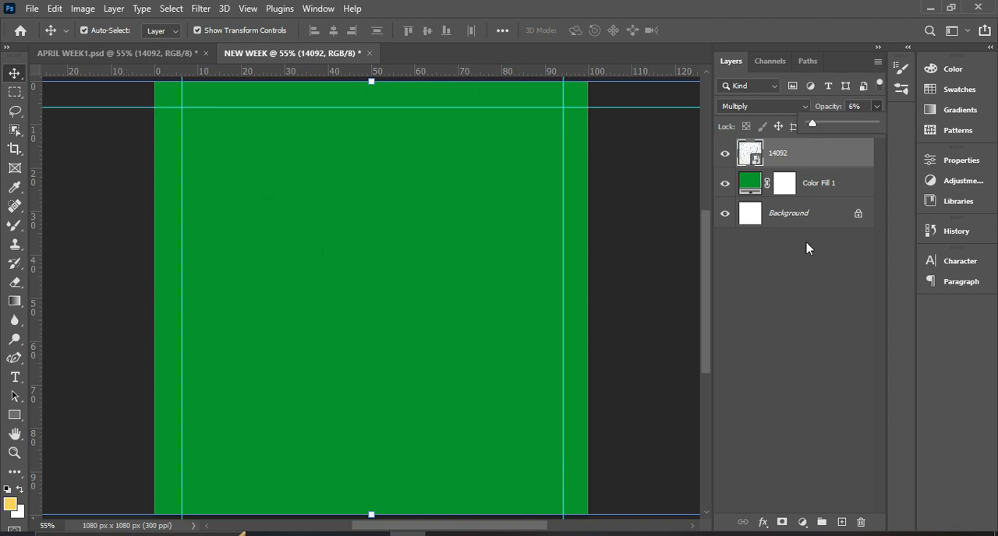
click(807, 279)
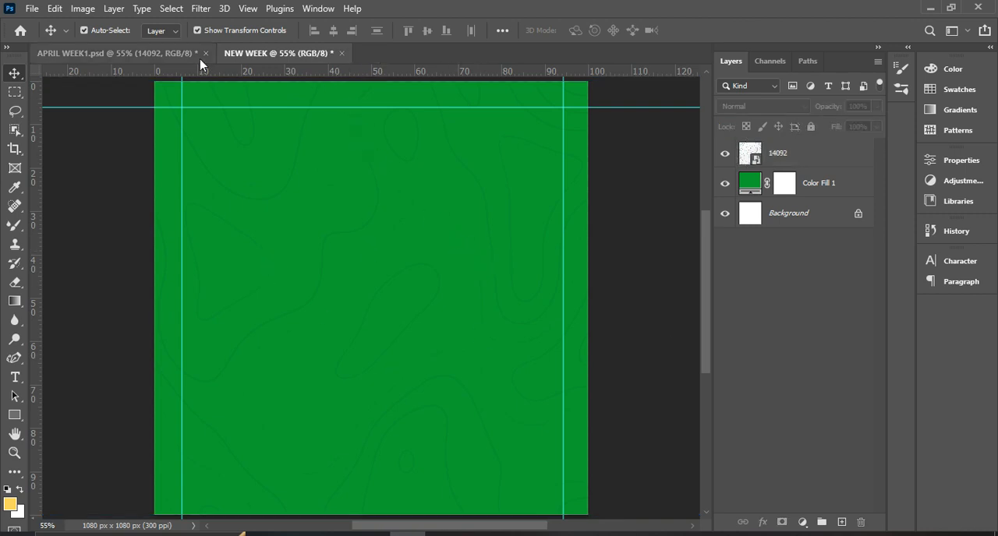
click(162, 53)
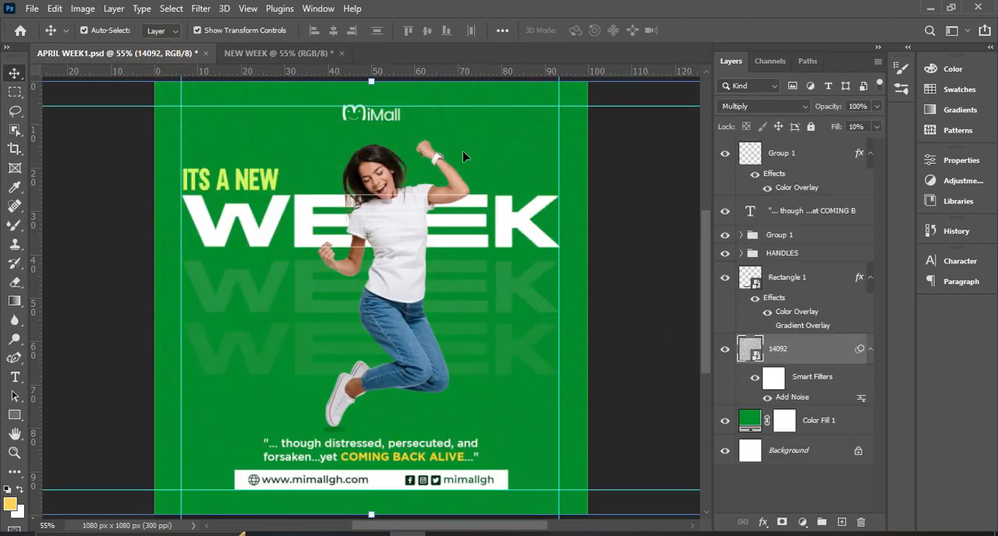
click(277, 53)
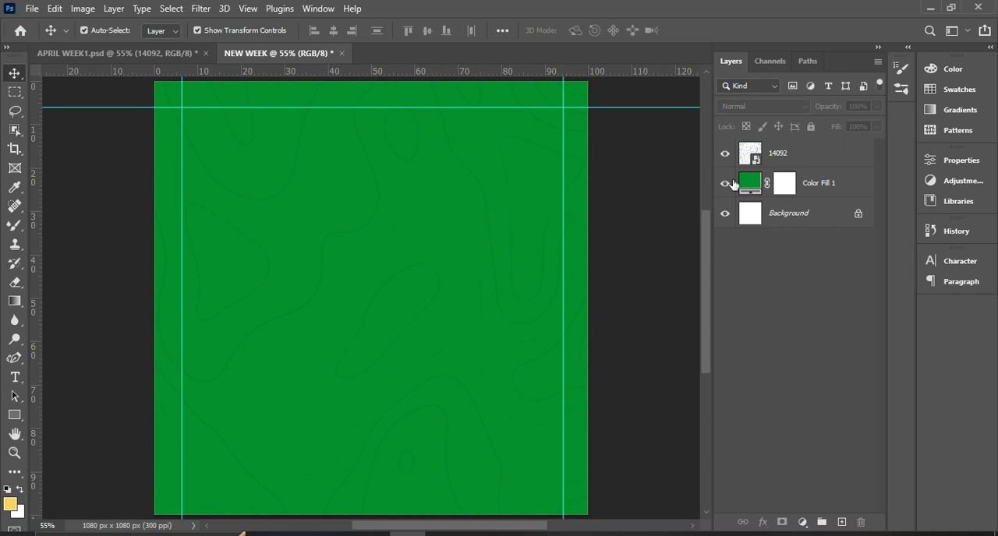
click(831, 159)
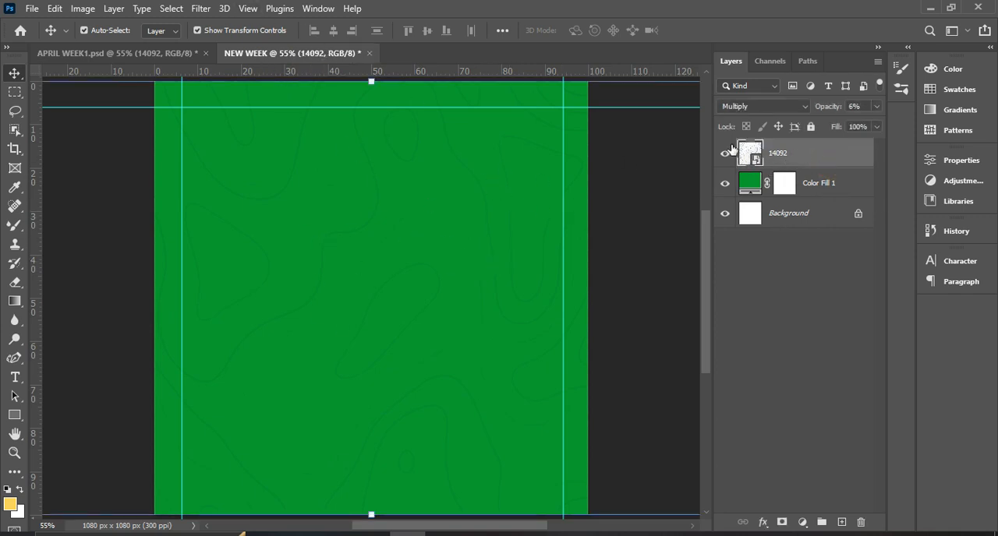
click(878, 107)
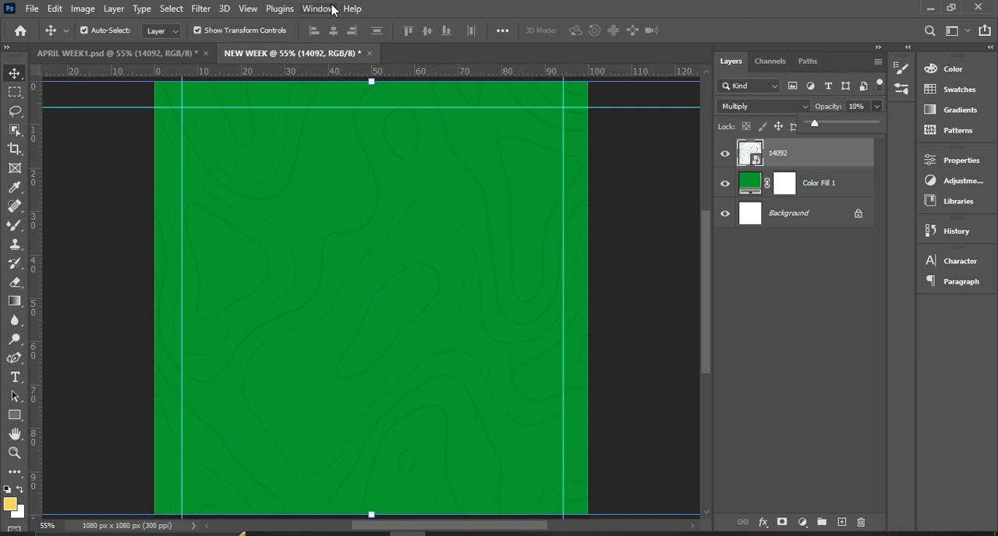
Apply an Add Noise smart filter to the contour layer with an amount of 87.93% and Uniform distribution.
click(200, 11)
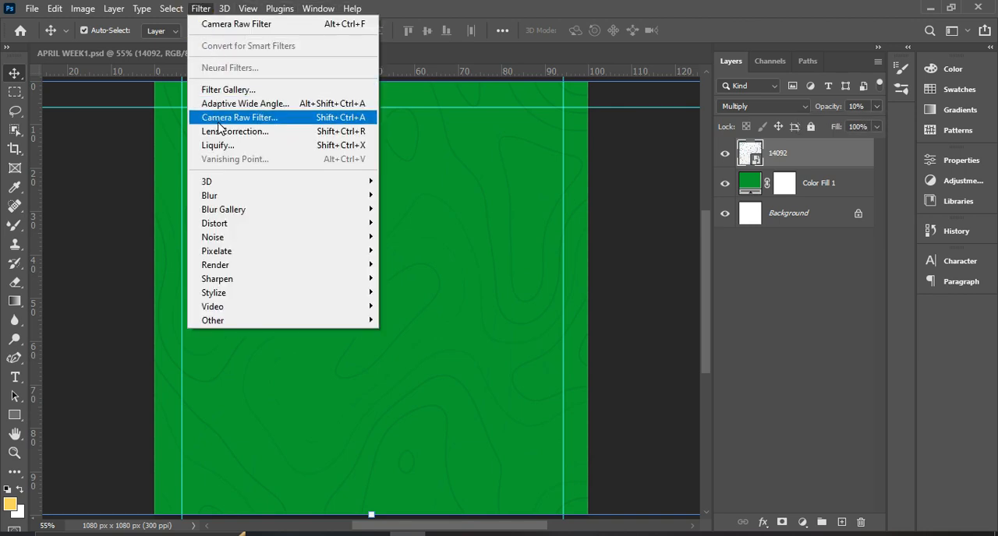
mouse_move(212, 234)
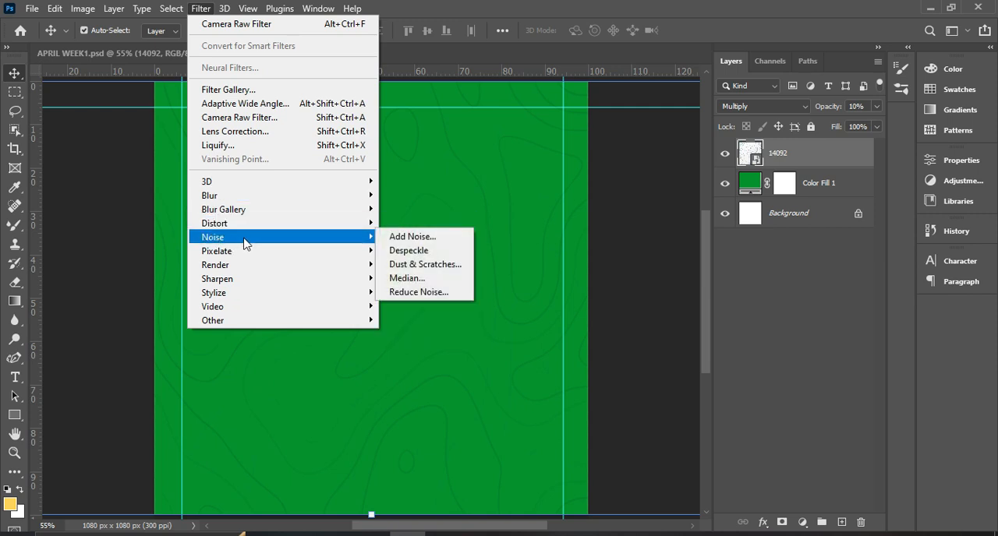
click(421, 240)
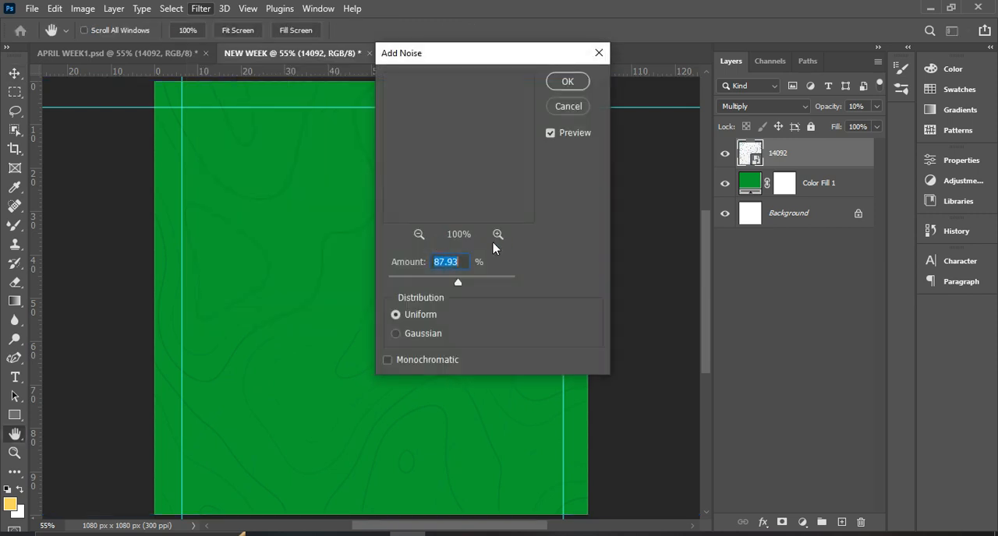
drag(465, 62, 743, 106)
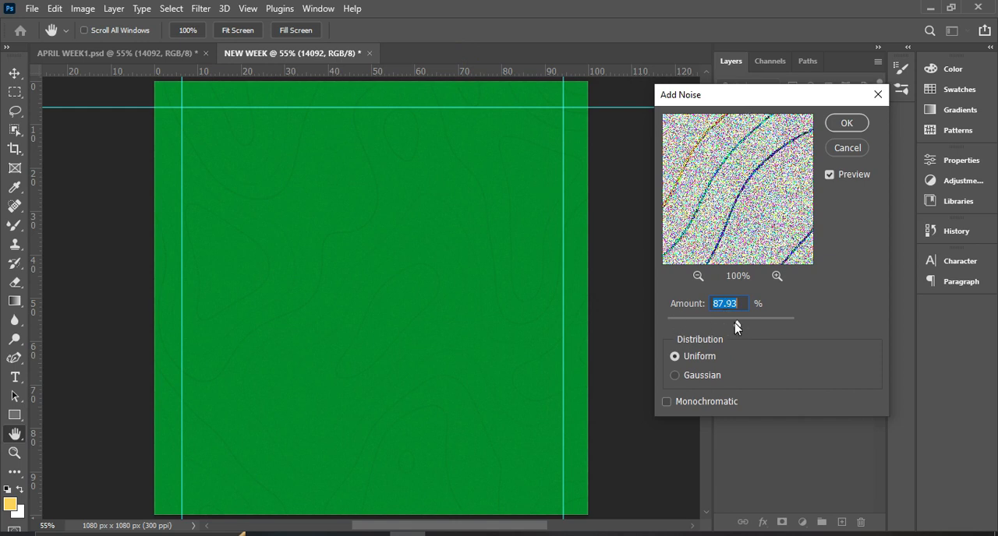
drag(739, 322, 739, 323)
click(845, 125)
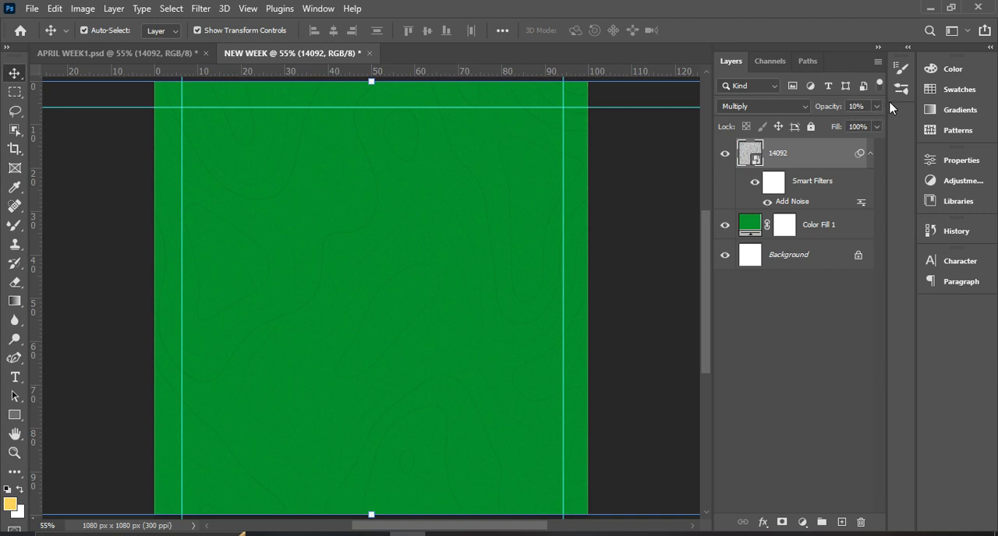
Set the noisy contour layer's opacity to 8% and deselect the layer.
drag(879, 106, 884, 116)
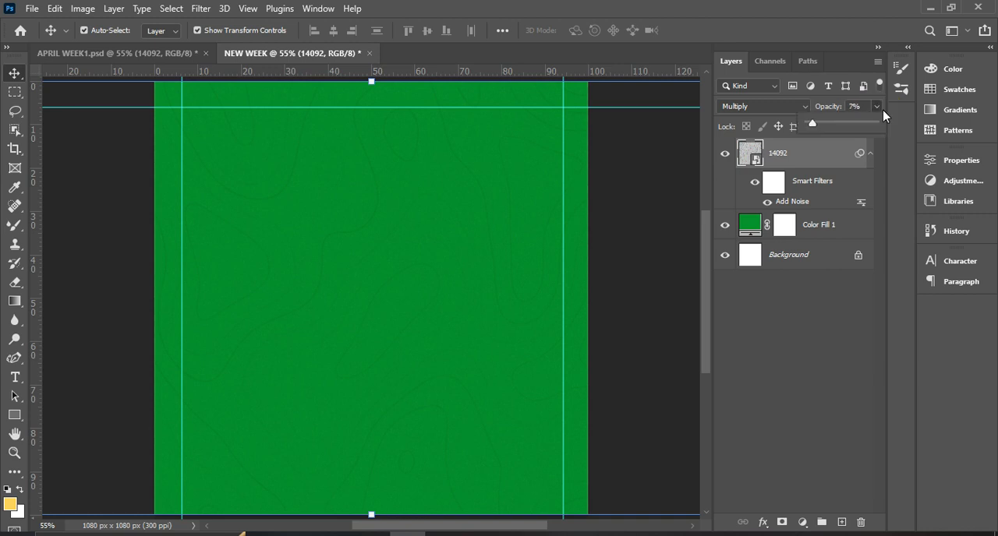
click(781, 293)
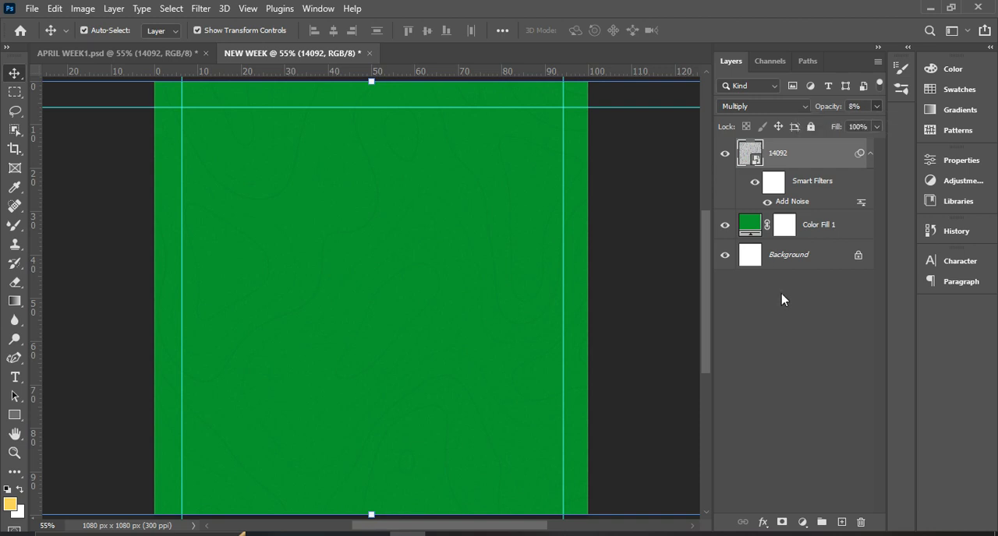
click(780, 293)
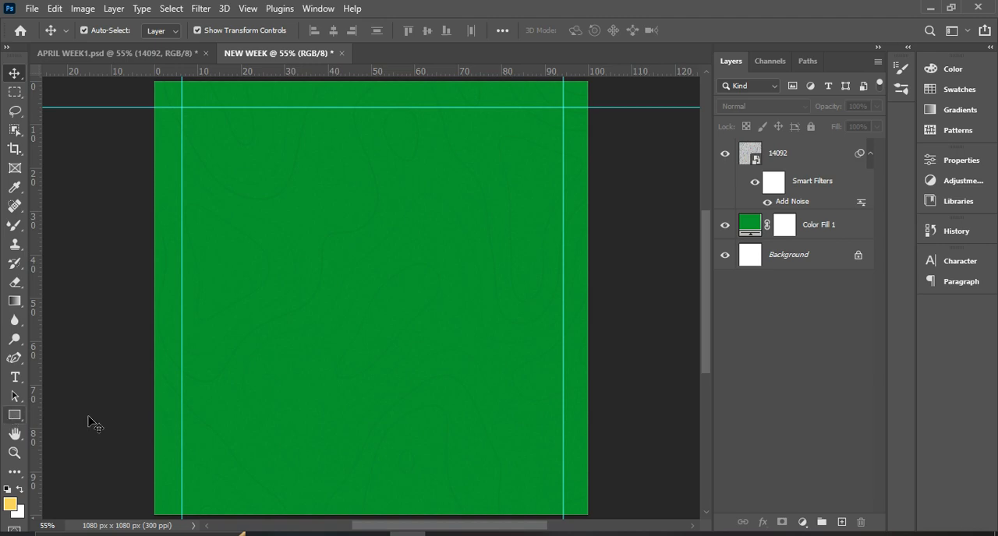
Switch to File Explorer and open the Png folder inside Crazy Stock images on the D: drive.
click(336, 535)
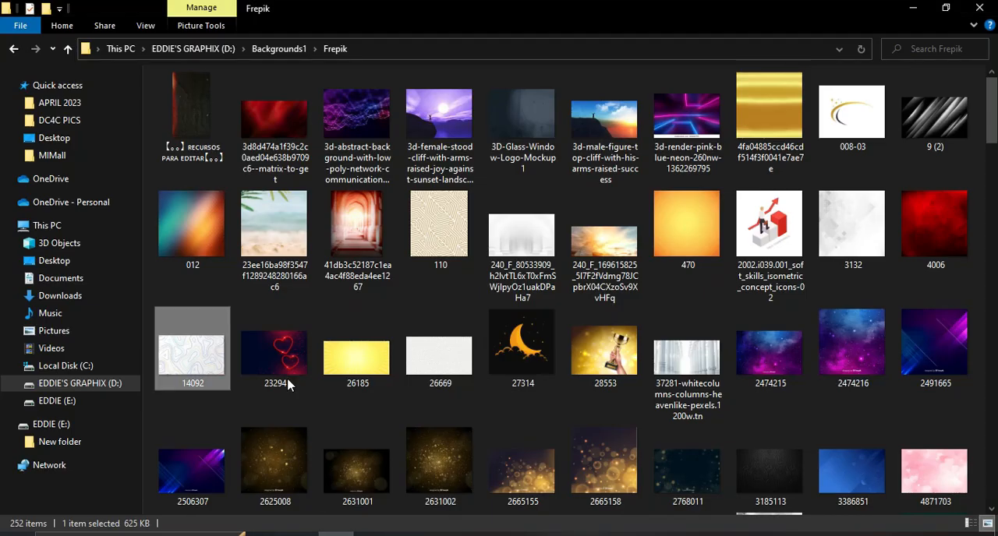
click(19, 52)
click(16, 50)
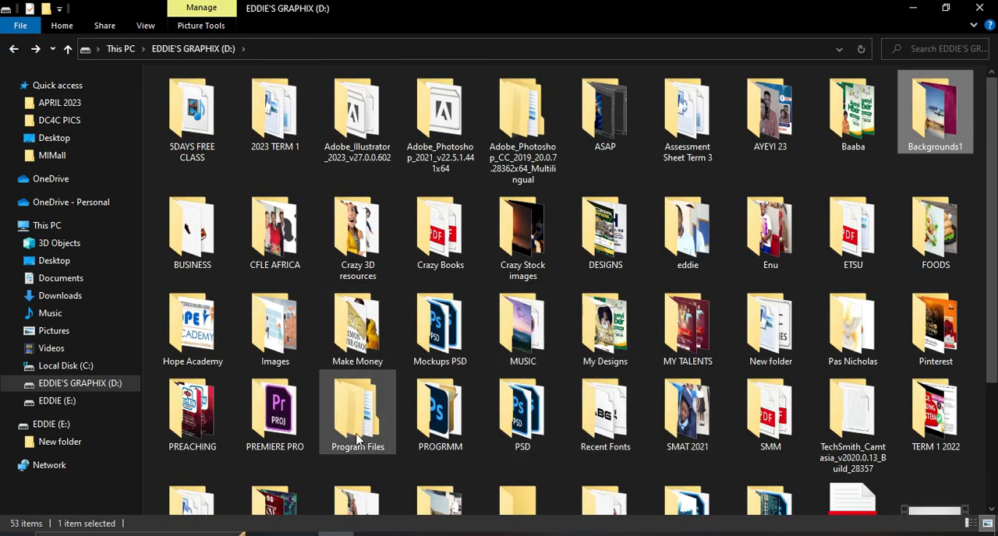
double_click(522, 230)
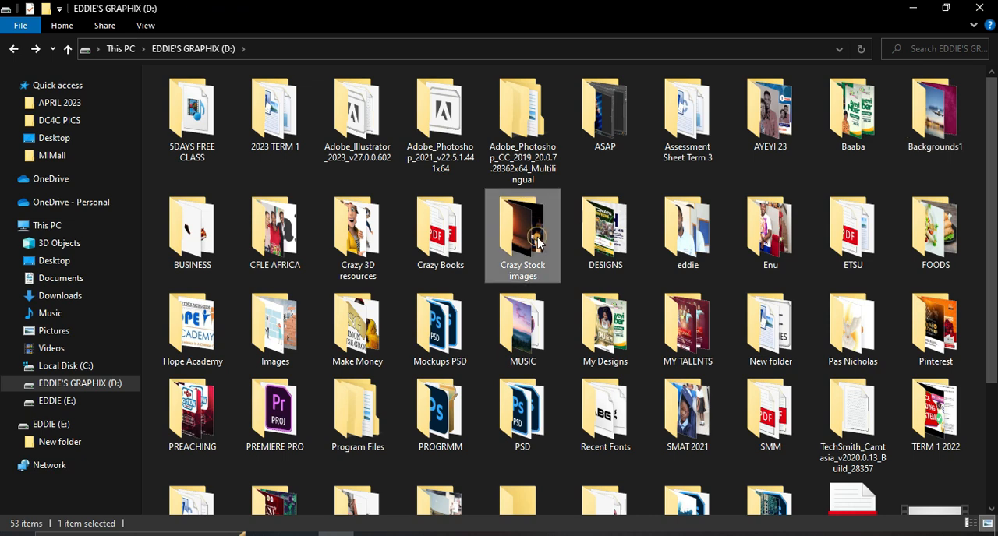
double_click(271, 113)
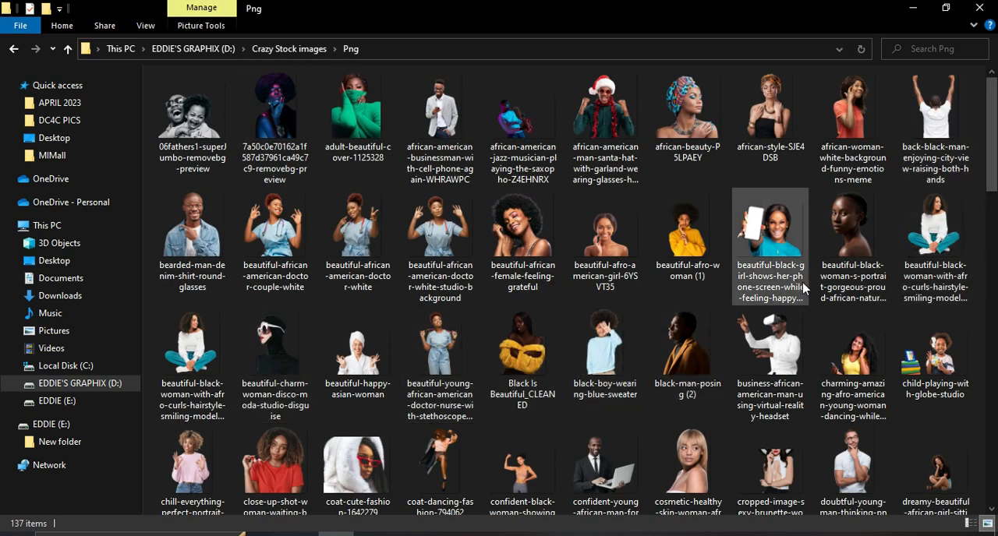
Place portrait-pretty-joyful-woman-jumping into the NEW WEEK document, enlarge it slightly and position the woman around the canvas centre.
drag(987, 167, 989, 371)
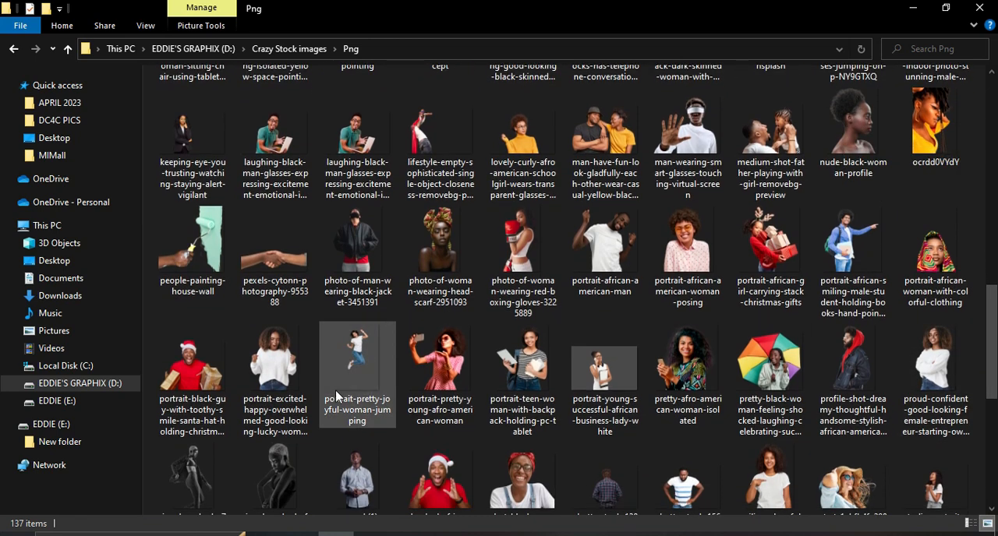
drag(351, 376, 398, 379)
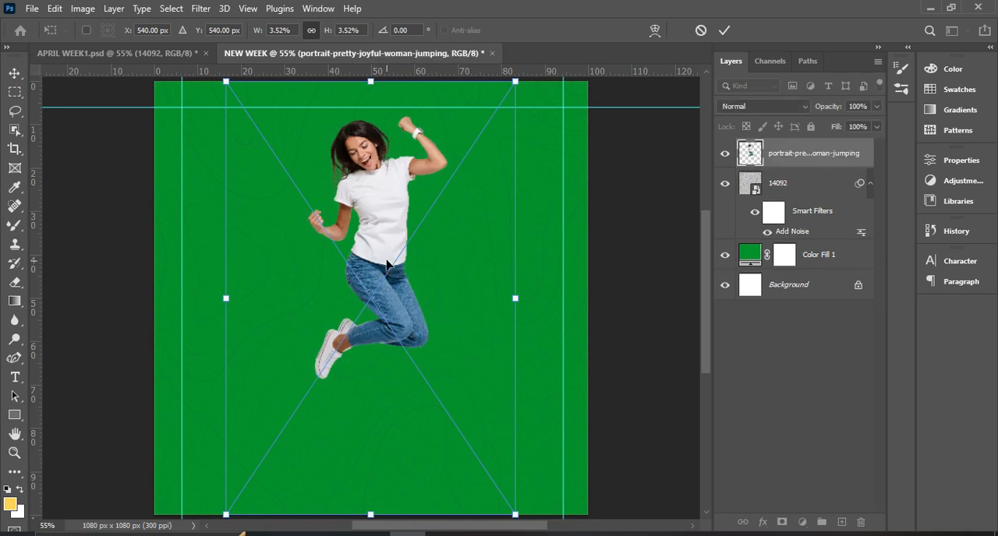
drag(377, 230, 374, 332)
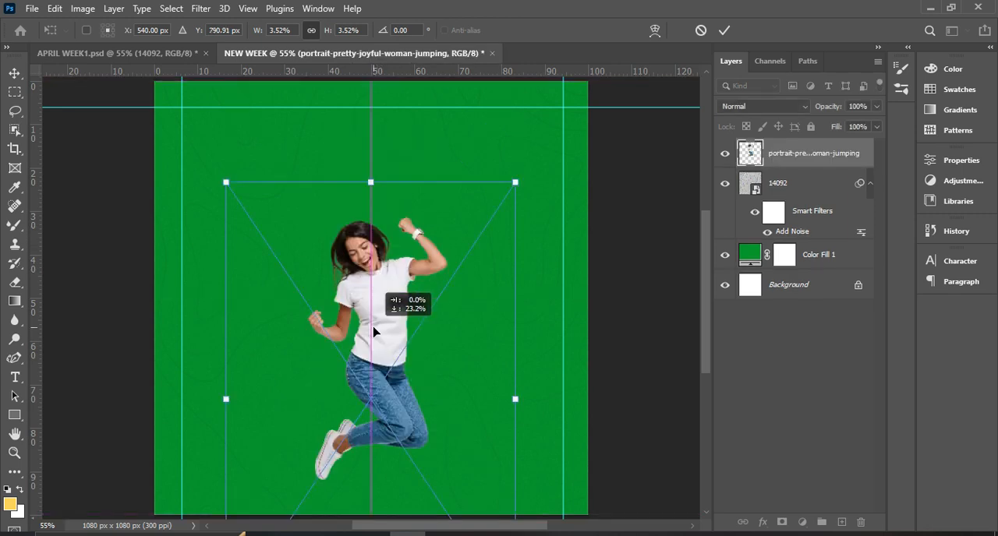
drag(370, 182, 371, 153)
double_click(374, 261)
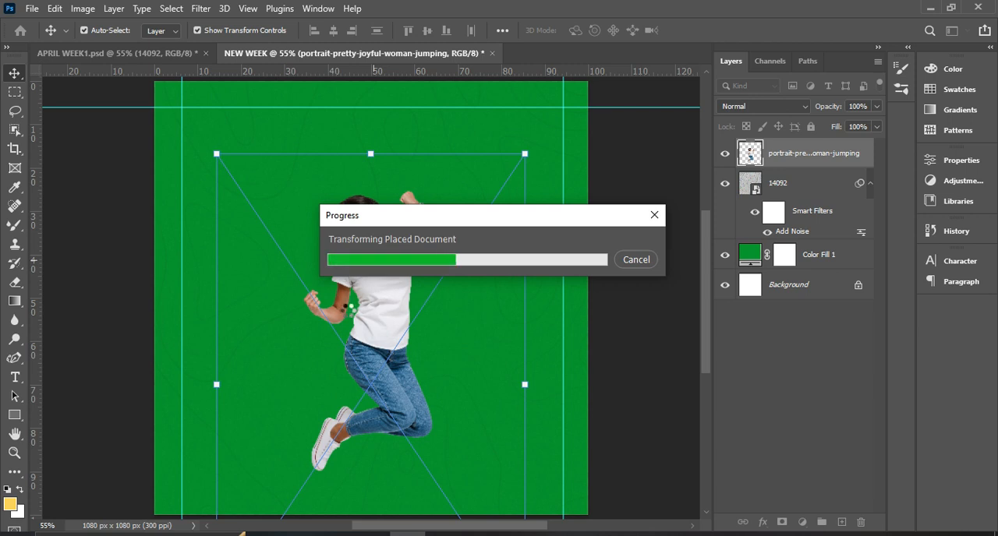
drag(386, 307, 386, 285)
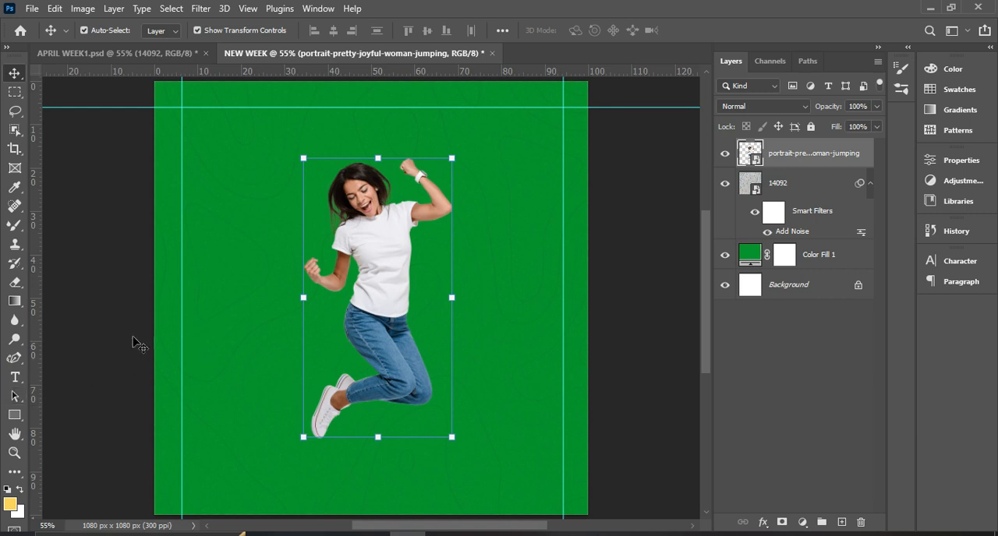
Inspect the font settings and text colour of the "Its a New" text in APRIL WEEK1.psd.
click(137, 54)
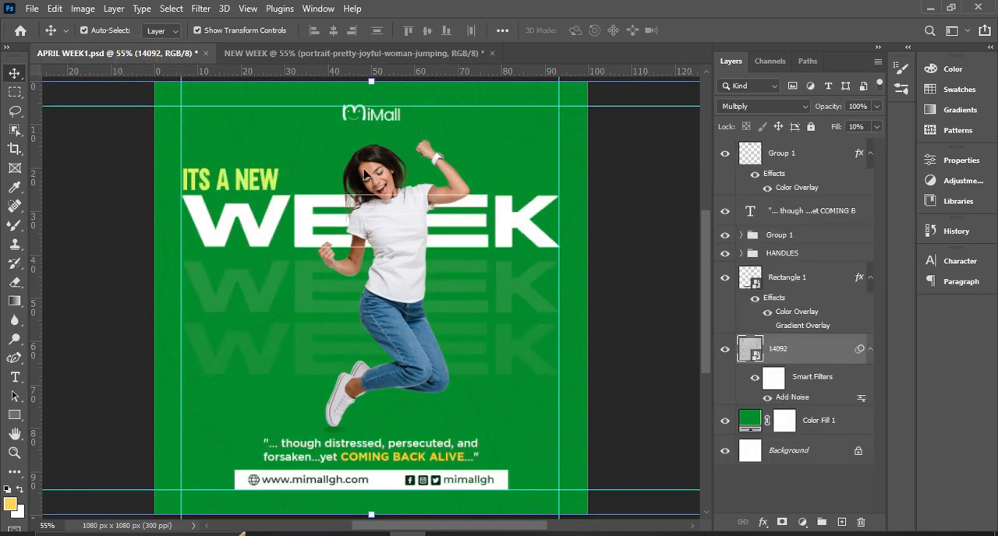
click(244, 187)
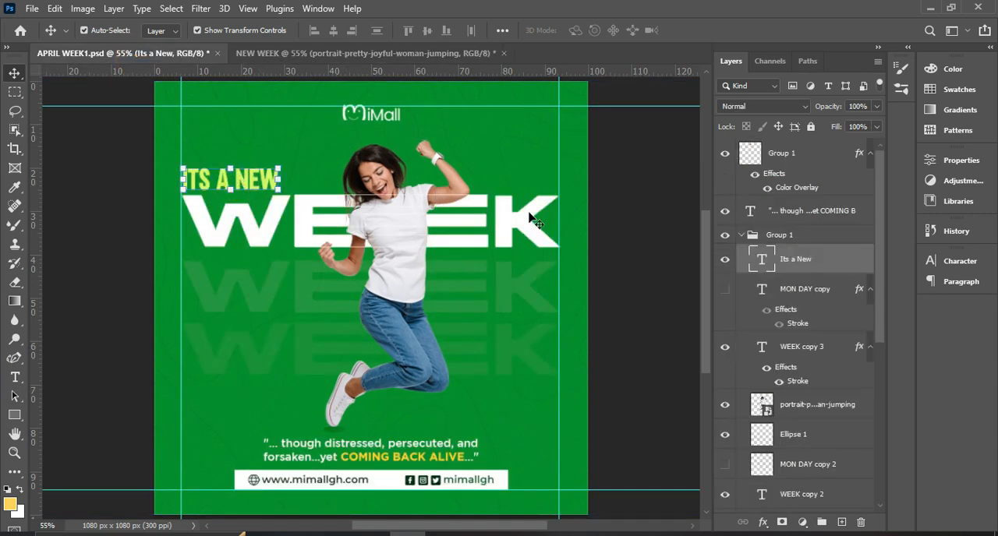
click(964, 265)
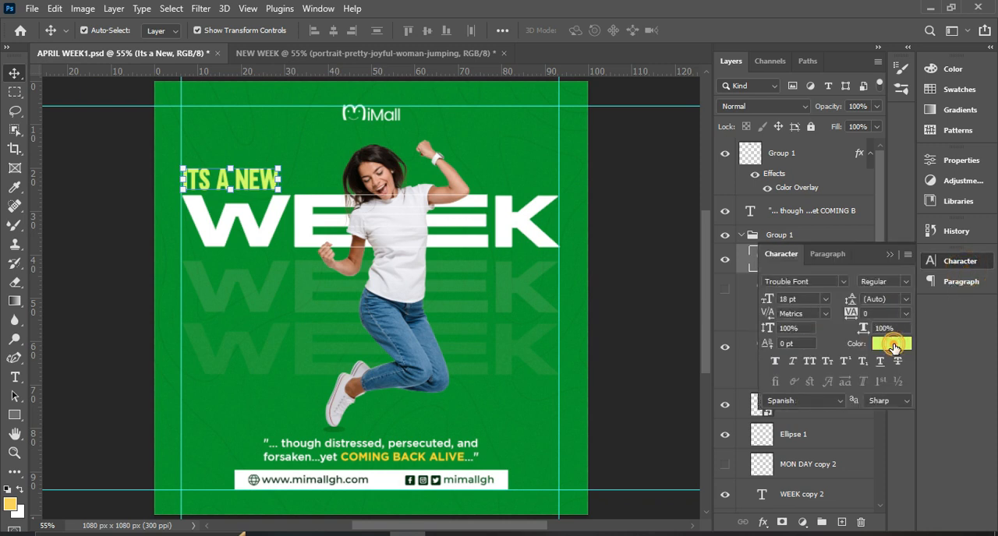
click(894, 343)
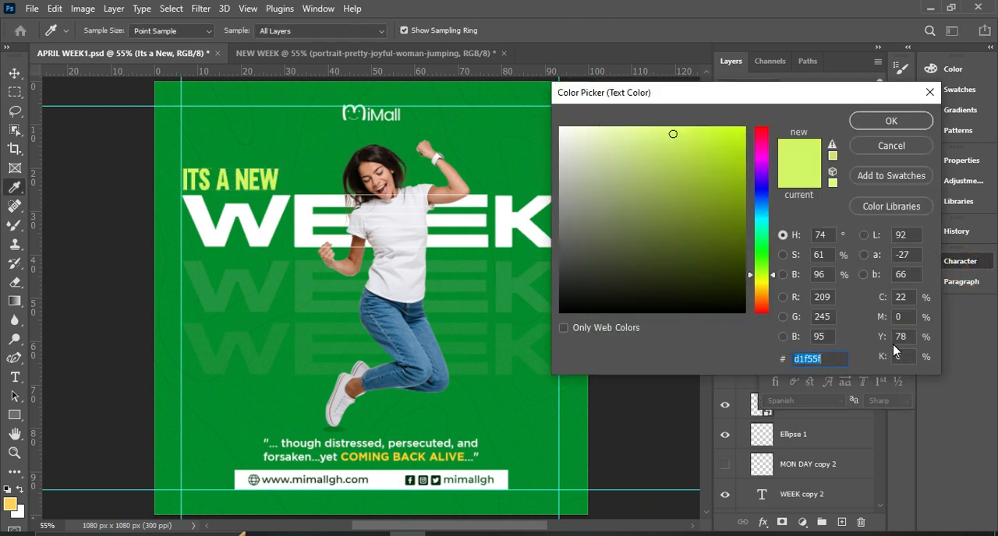
click(891, 122)
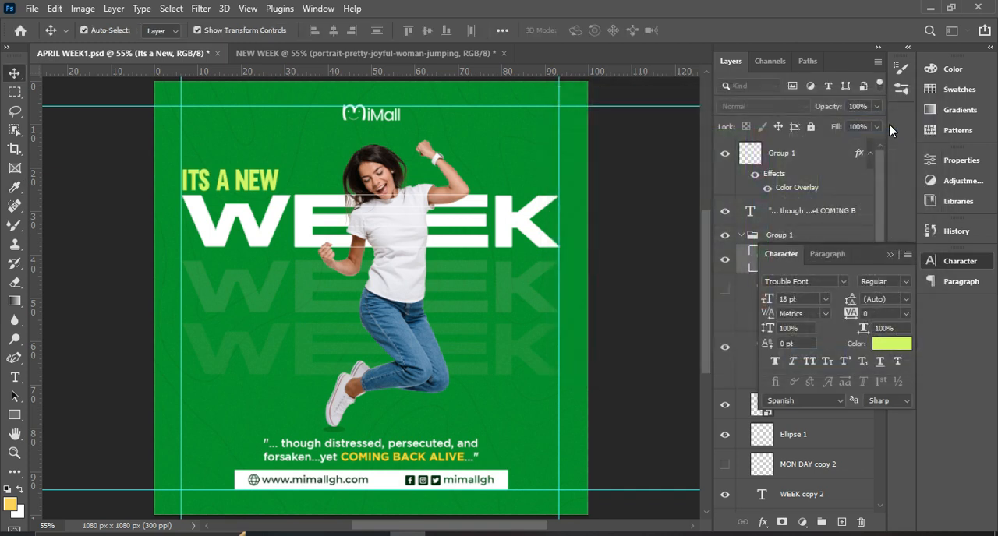
Check the font settings of the large WEEK text in APRIL WEEK1.psd and return to the NEW WEEK document with the Horizontal Type tool.
click(540, 226)
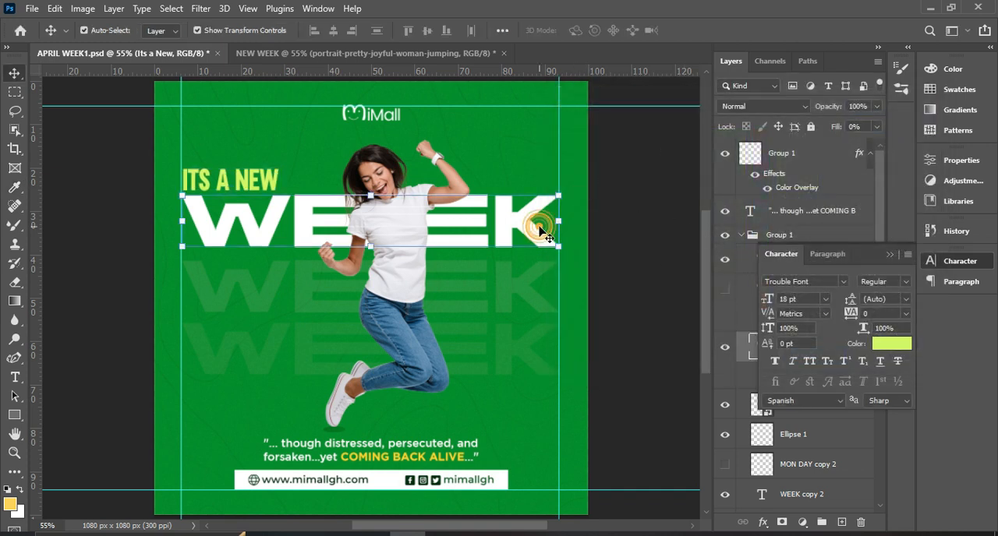
click(407, 53)
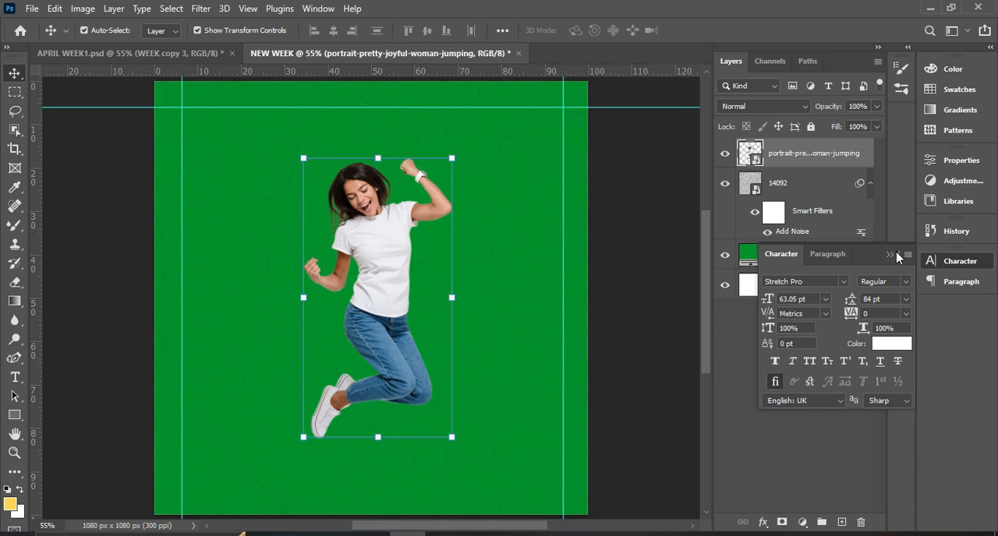
click(16, 378)
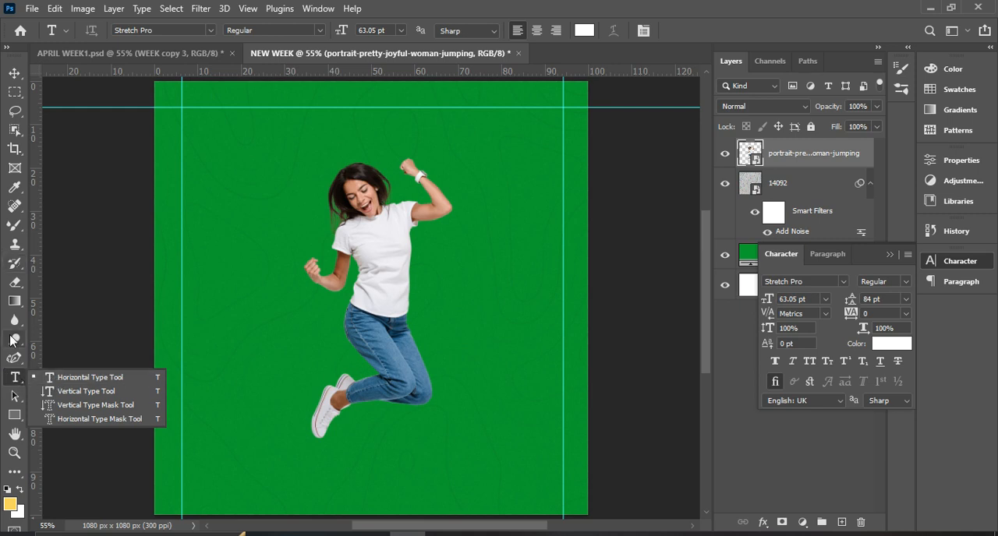
click(48, 378)
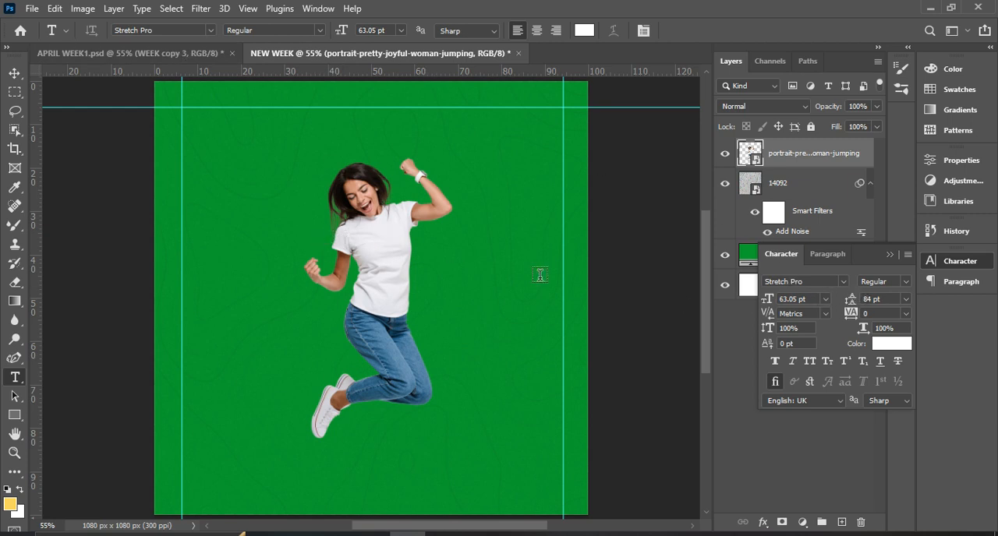
Detach the Character settings from their dock and park them beside the canvas, clear of the artwork.
click(867, 268)
click(878, 256)
drag(861, 264, 684, 193)
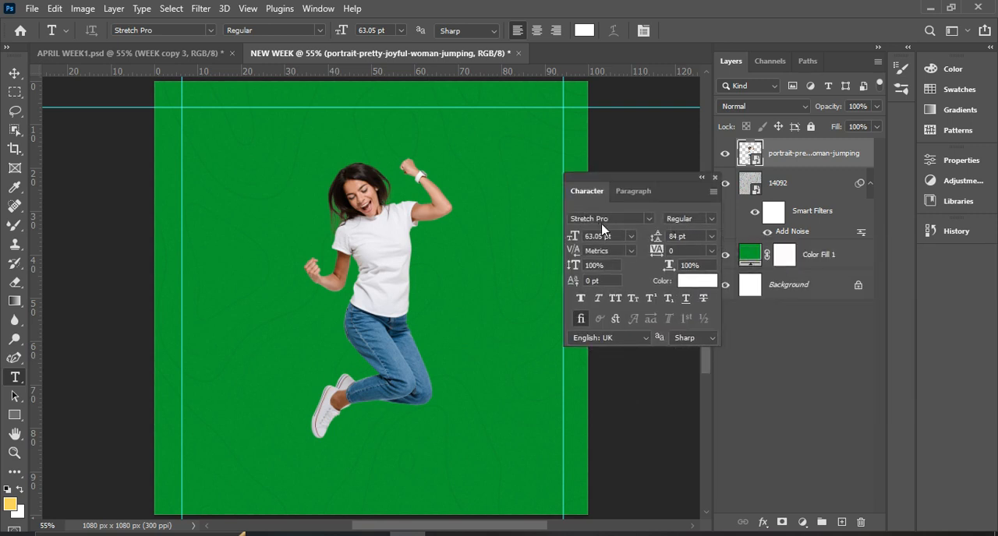
drag(673, 202, 810, 286)
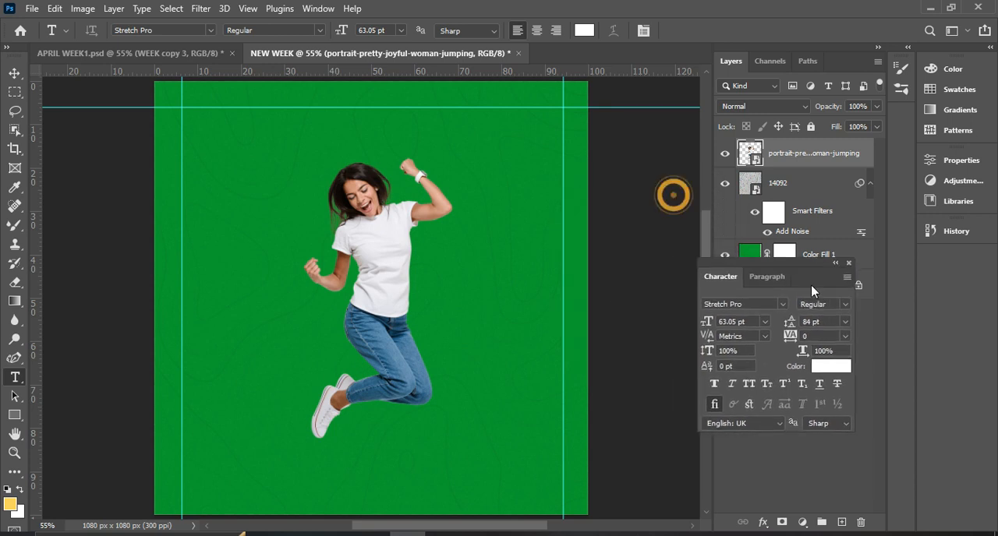
Add the text WEEK in white Stretch Pro at 63.05 pt and move it across the woman's head and shoulders.
click(269, 201)
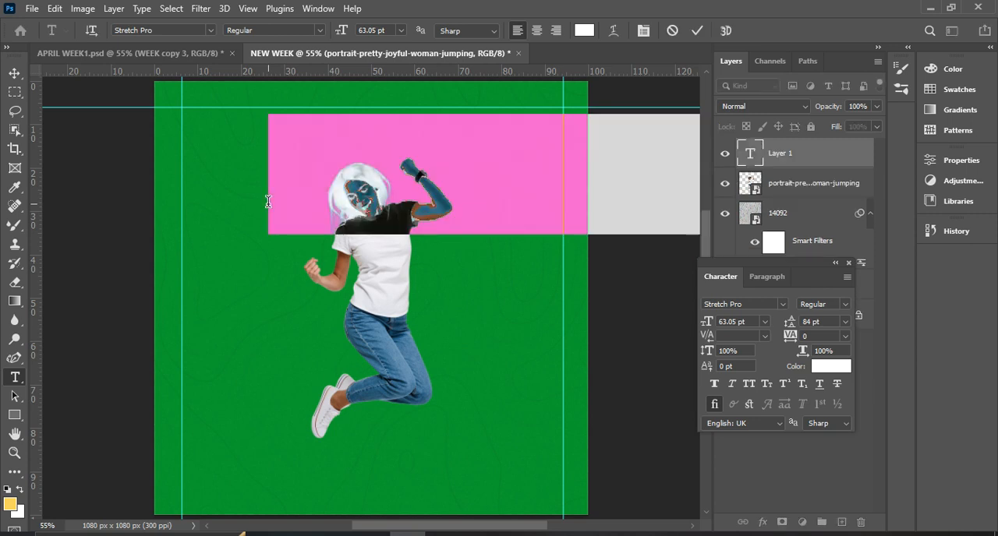
text(WEE)
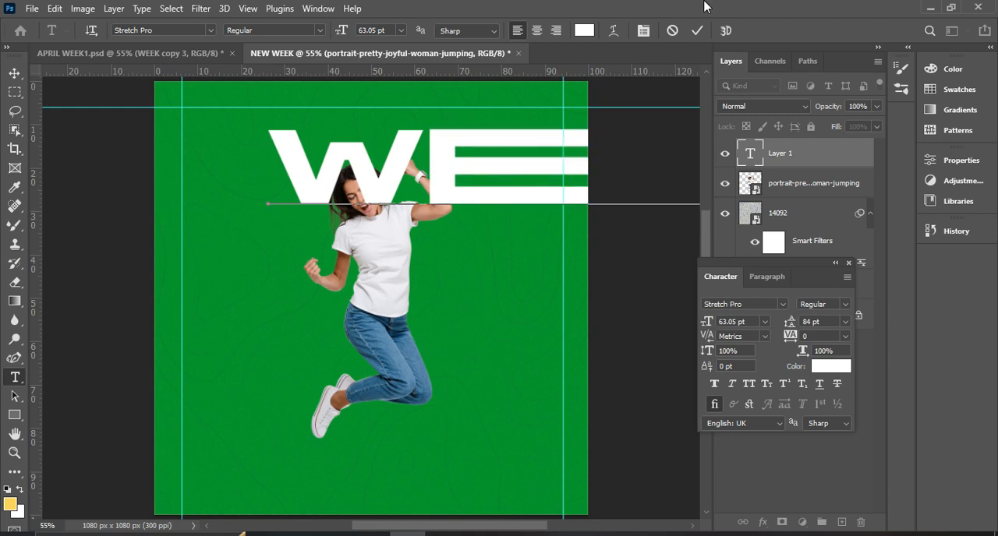
click(696, 30)
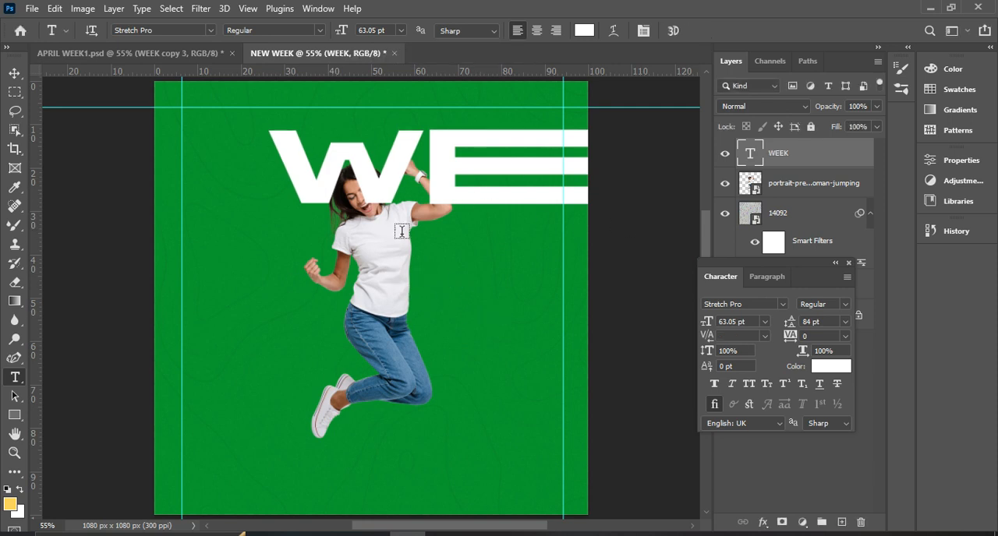
click(14, 74)
drag(452, 167, 269, 234)
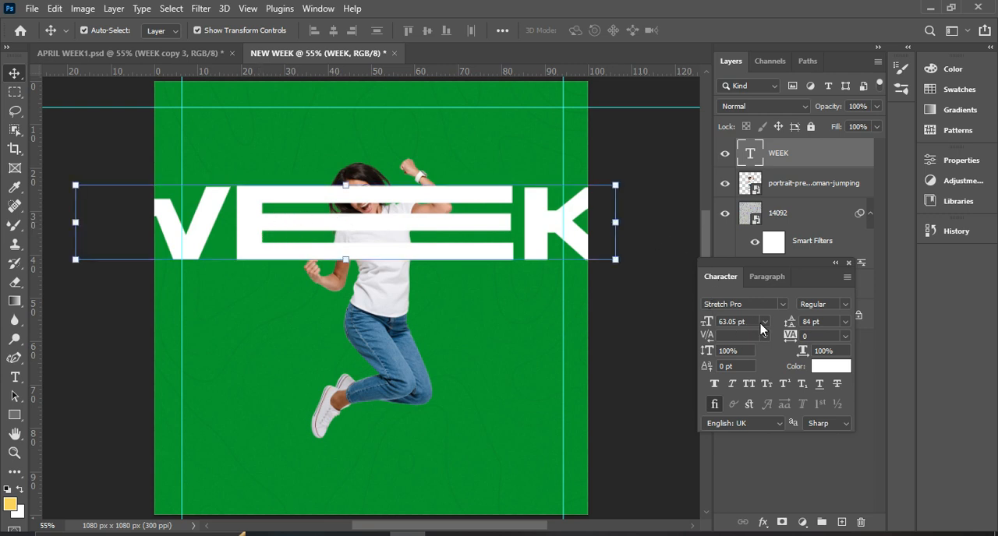
Set the WEEK text's leading to Auto and its size to 36 pt, and move it just above the woman's face.
click(845, 322)
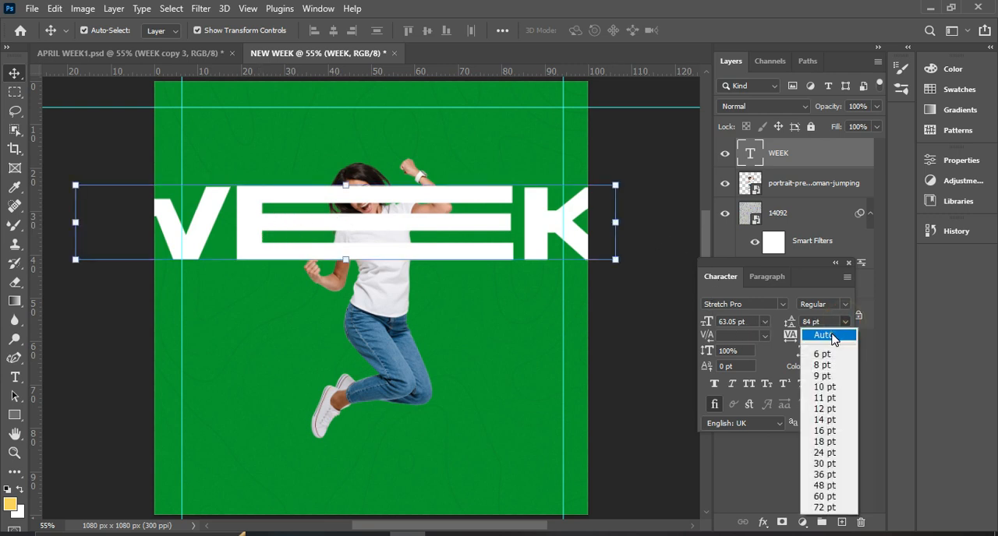
click(829, 331)
click(764, 322)
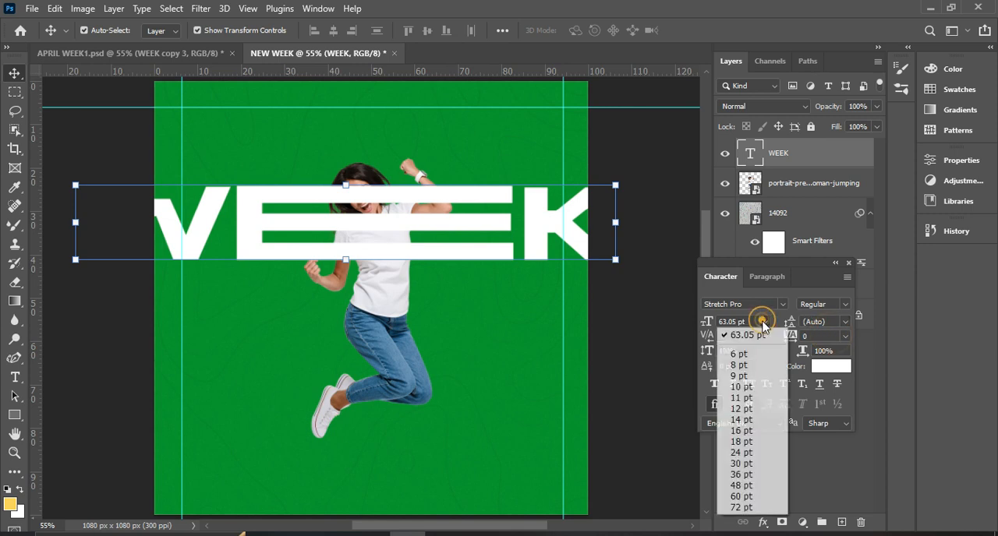
click(741, 474)
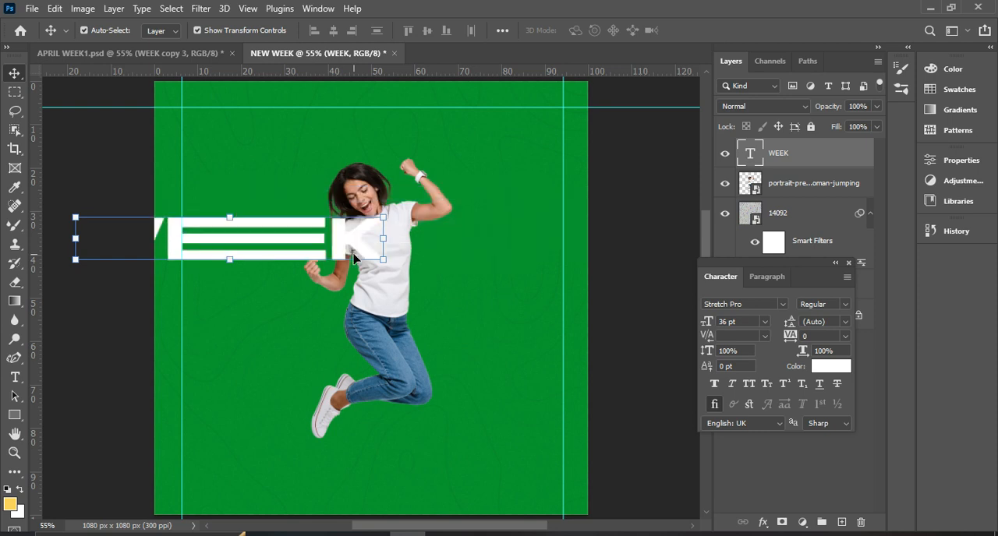
drag(267, 242, 377, 170)
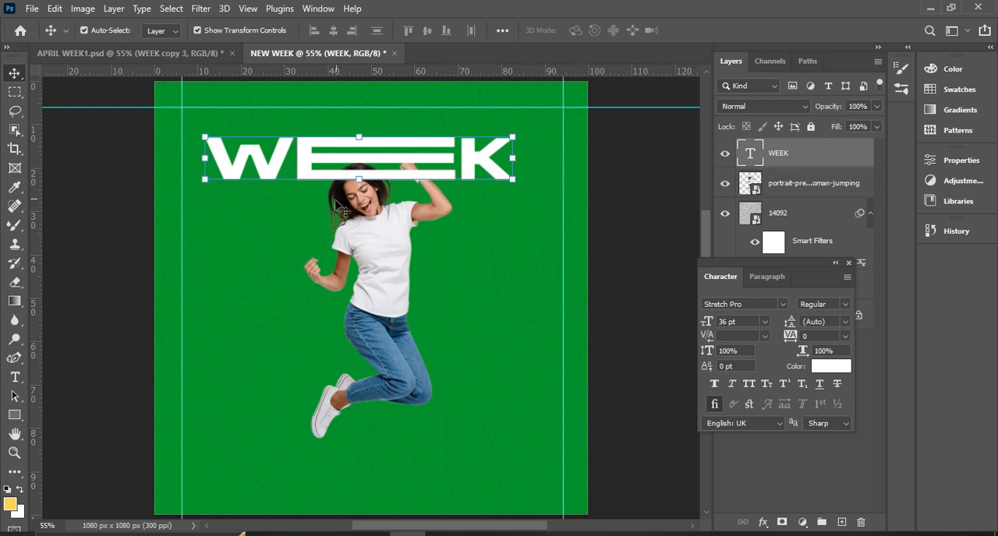
Enlarge the WEEK text to 48 pt and reposition it around the canvas's horizontal centre.
click(764, 322)
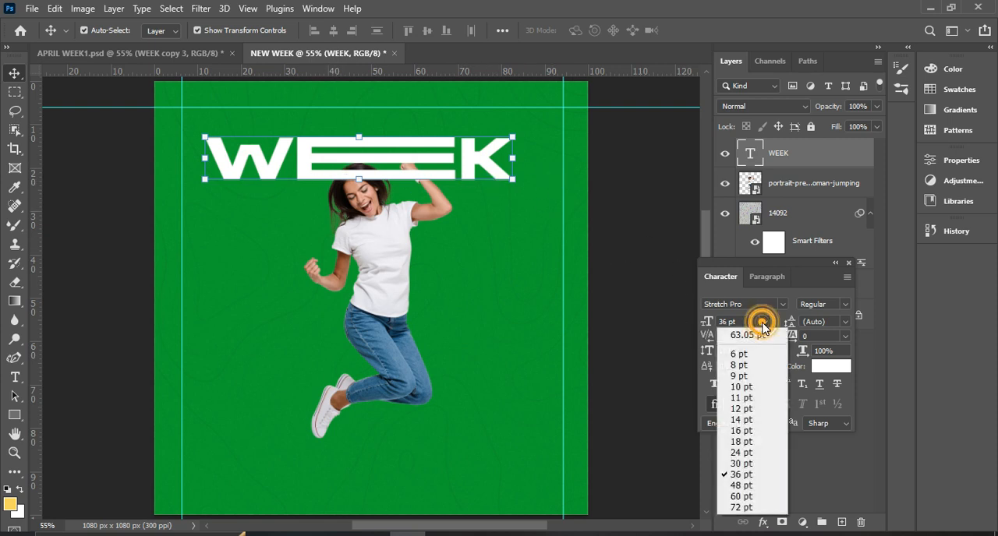
click(740, 477)
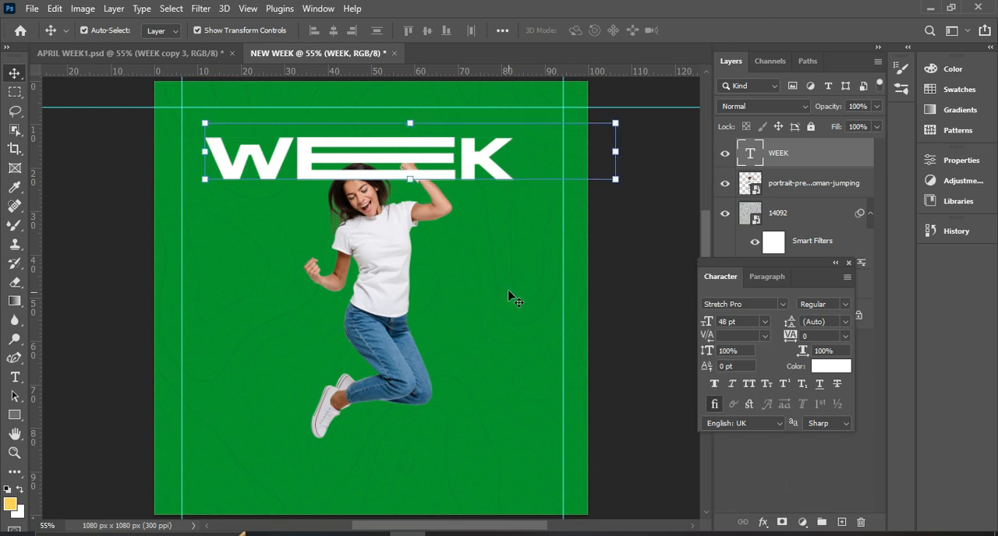
drag(467, 157, 428, 178)
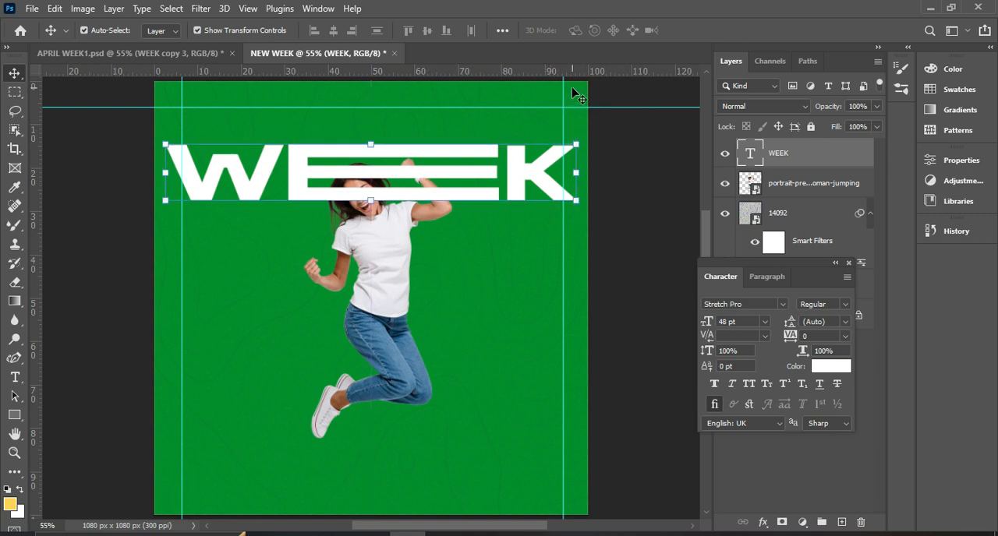
Scale the WEEK text down to about 44.44 pt to span the two vertical guides and lower it over the woman's face.
click(578, 143)
mouse_move(578, 143)
mouse_down()
mouse_move(564, 151)
mouse_move(563, 133)
mouse_up()
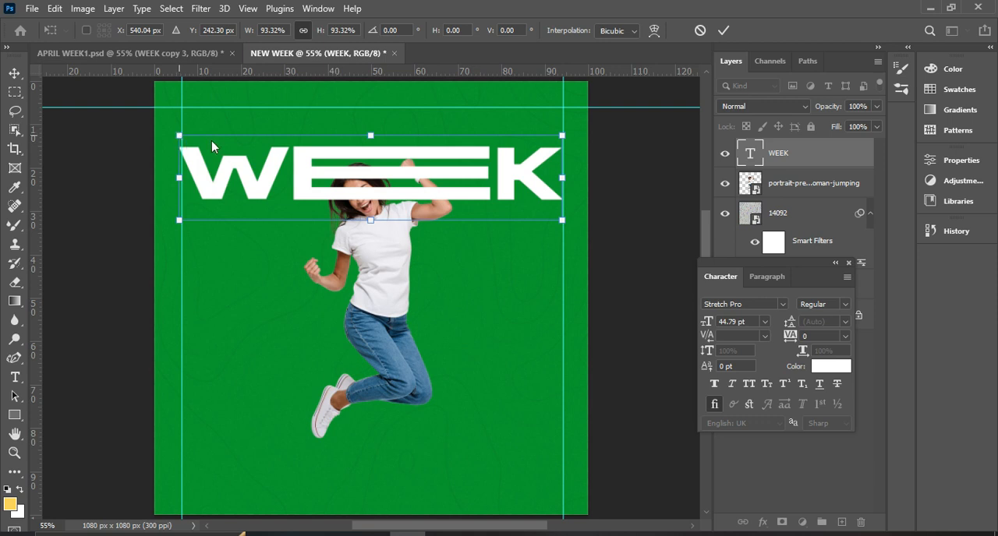
key(Return)
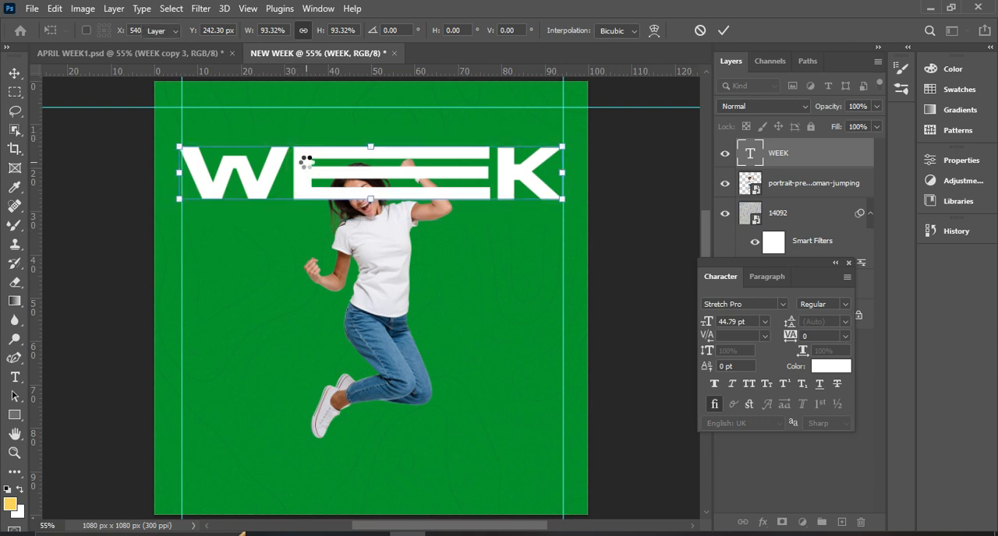
click(179, 146)
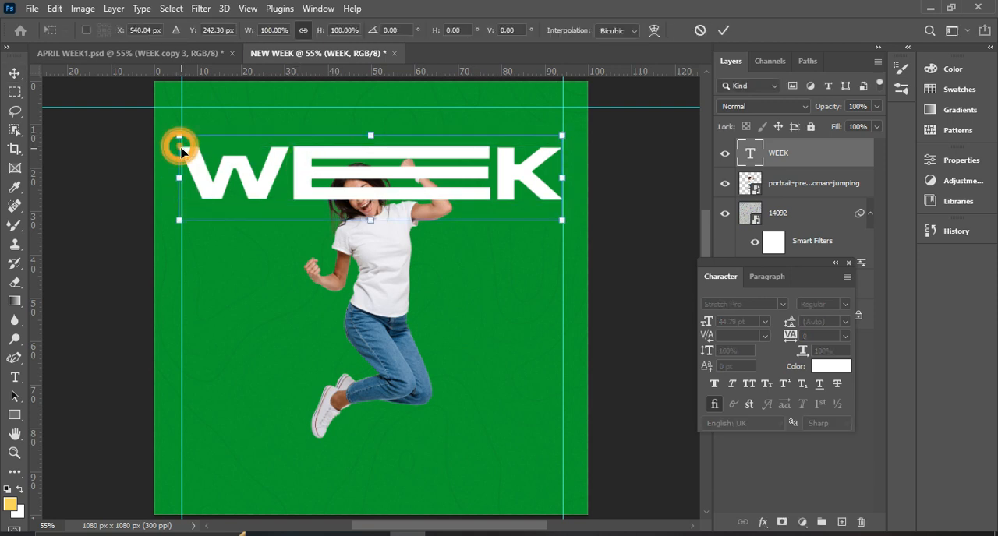
drag(180, 138, 185, 141)
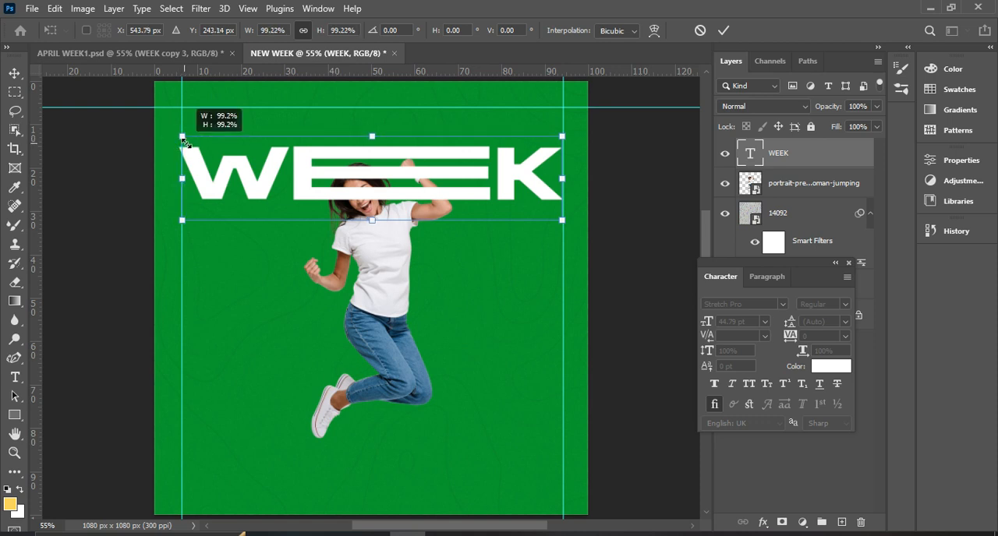
double_click(364, 183)
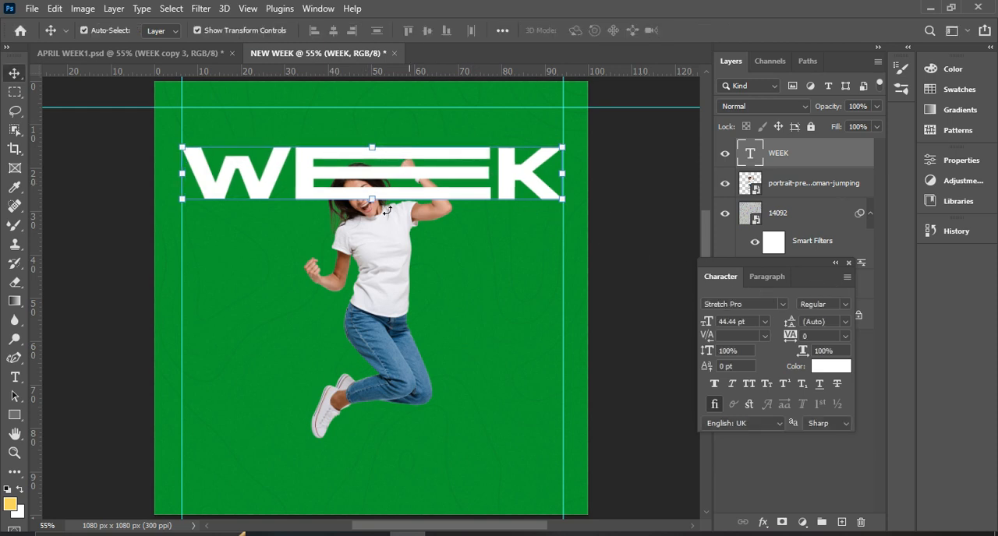
drag(398, 169, 389, 201)
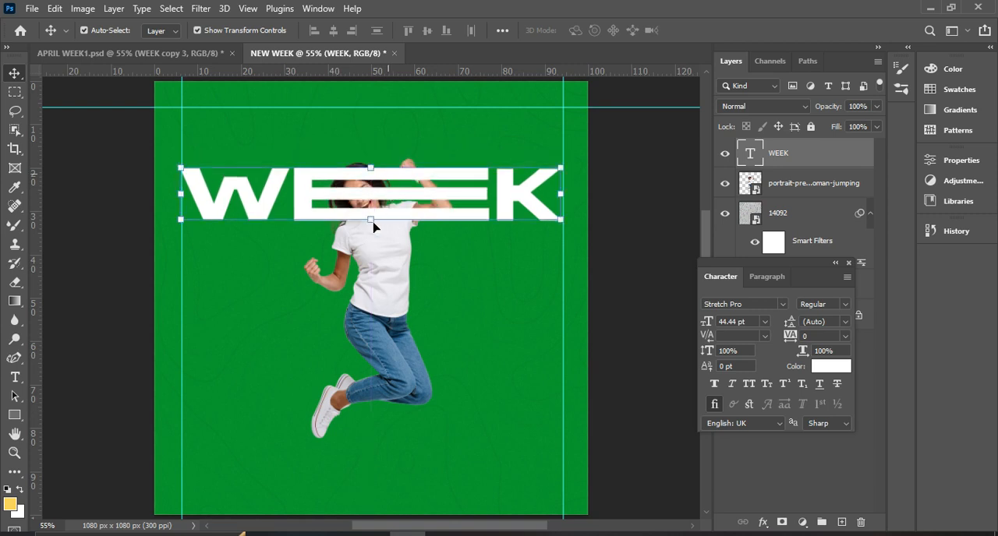
Scale the jumping woman image down to about 3.46%.
click(379, 307)
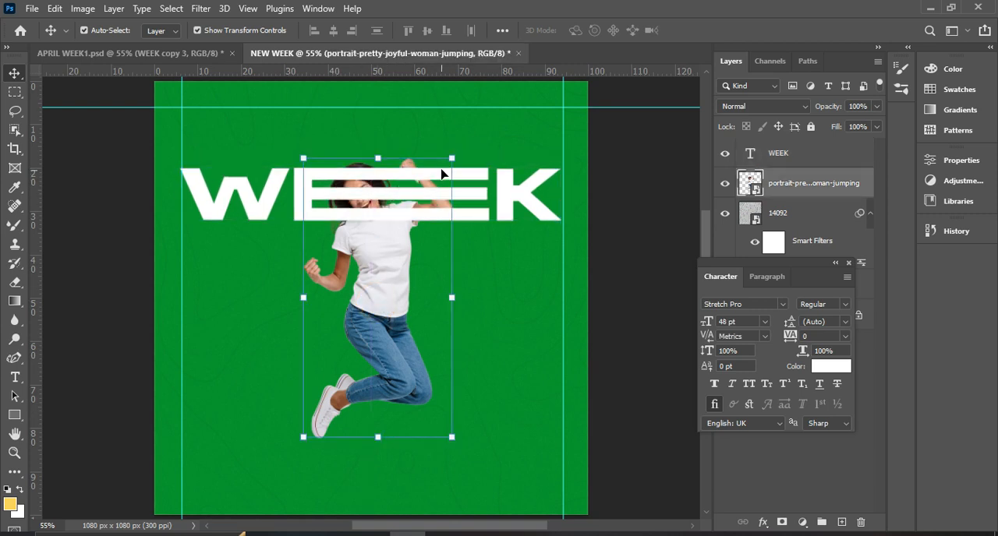
click(452, 159)
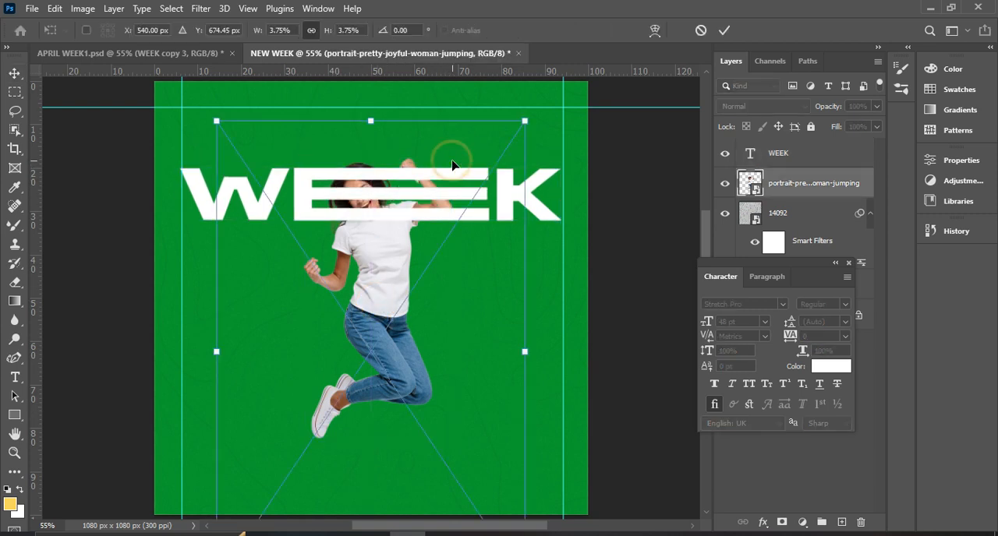
click(527, 122)
drag(526, 121, 521, 130)
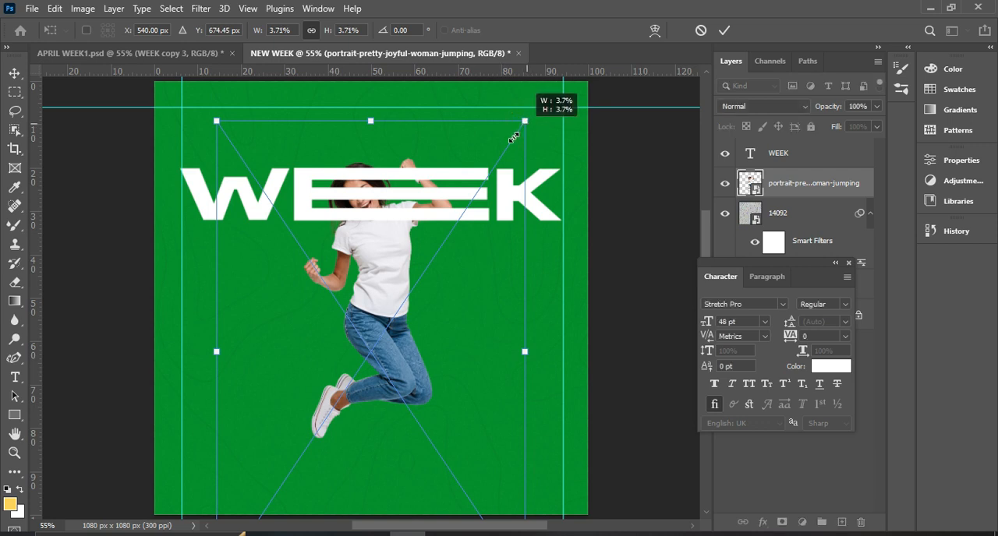
mouse_move(514, 138)
mouse_down()
mouse_move(524, 121)
mouse_move(514, 139)
mouse_up()
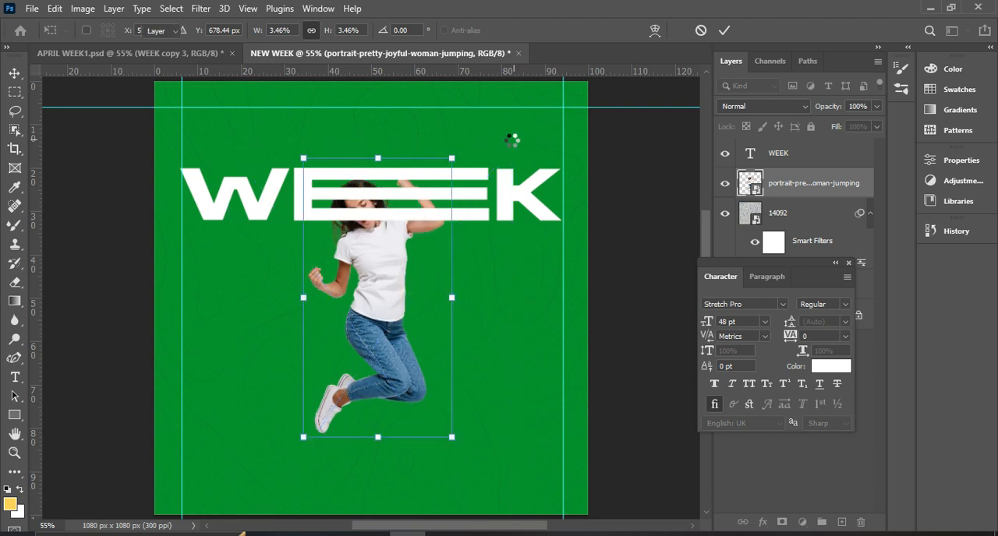
Centre the jumping woman horizontally on the canvas and clear the selection.
click(782, 155)
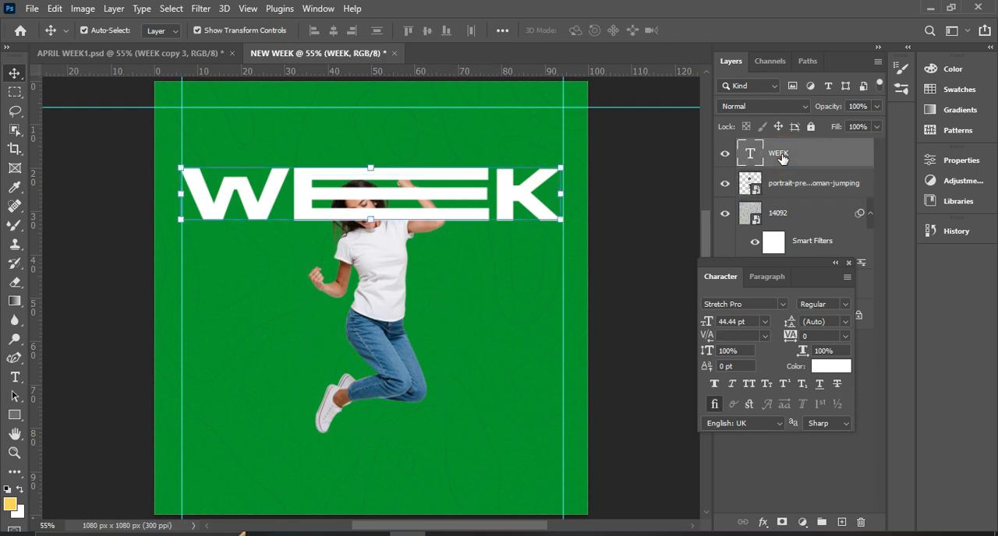
click(374, 288)
key(ctrl)
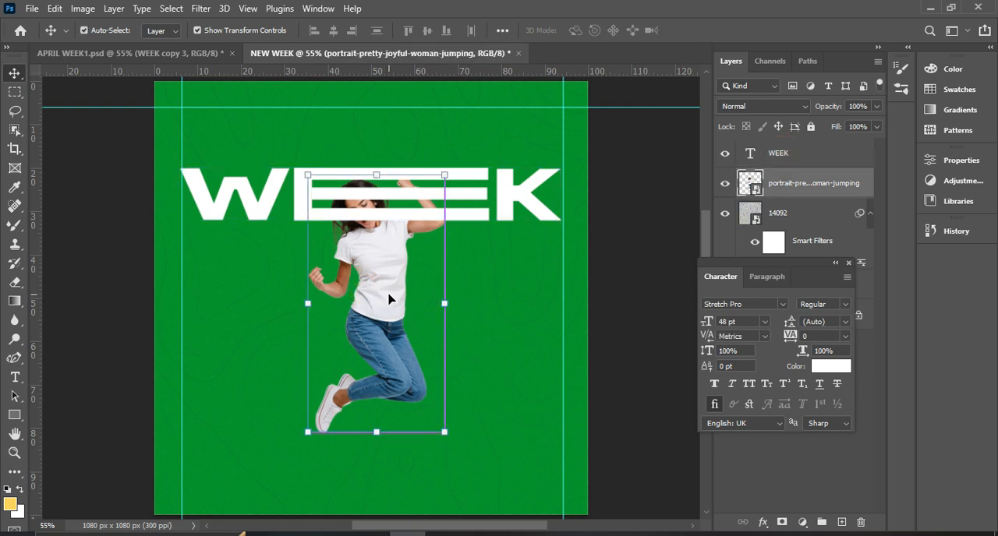
key(ctrl+a)
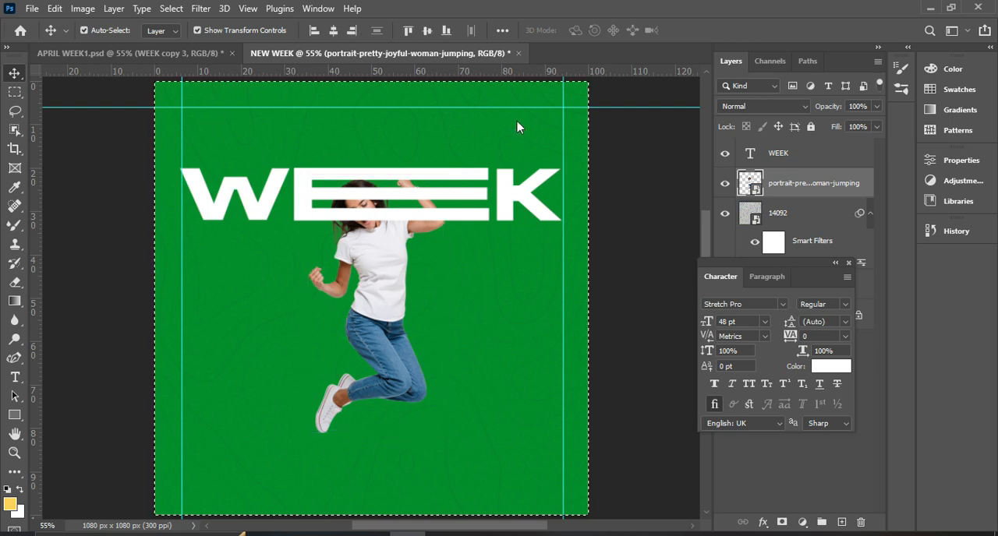
click(334, 33)
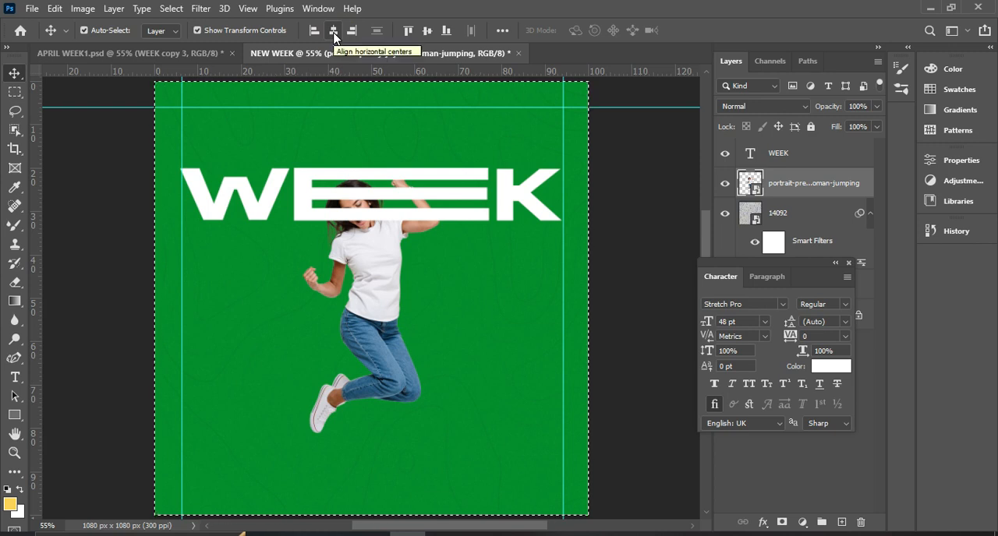
key(ctrl+d)
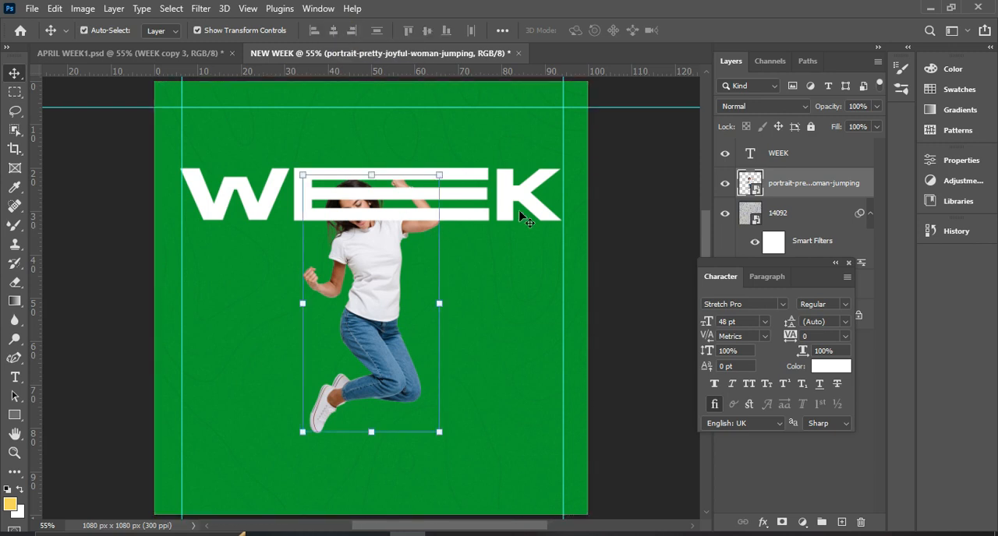
Centre the WEEK text horizontally on the canvas.
click(541, 200)
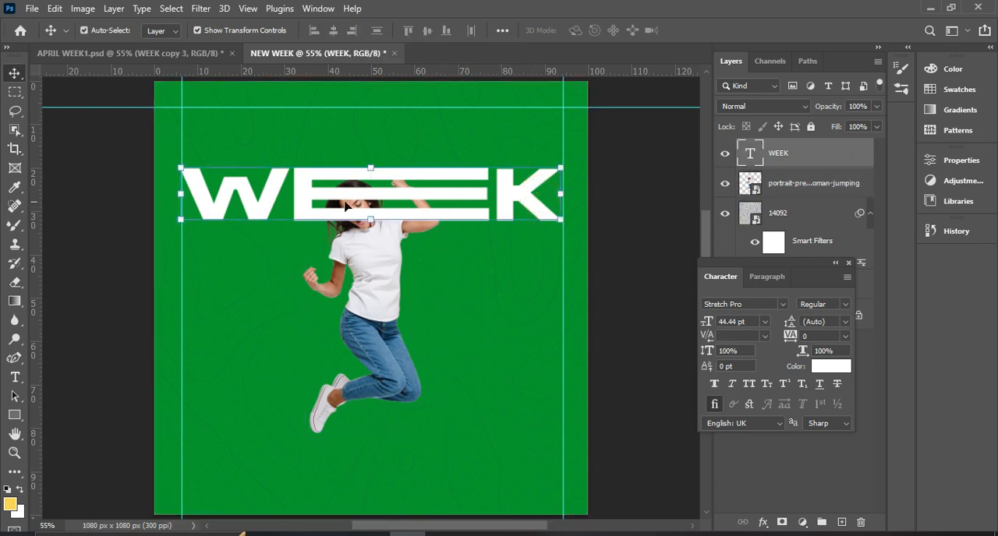
key(ctrl)
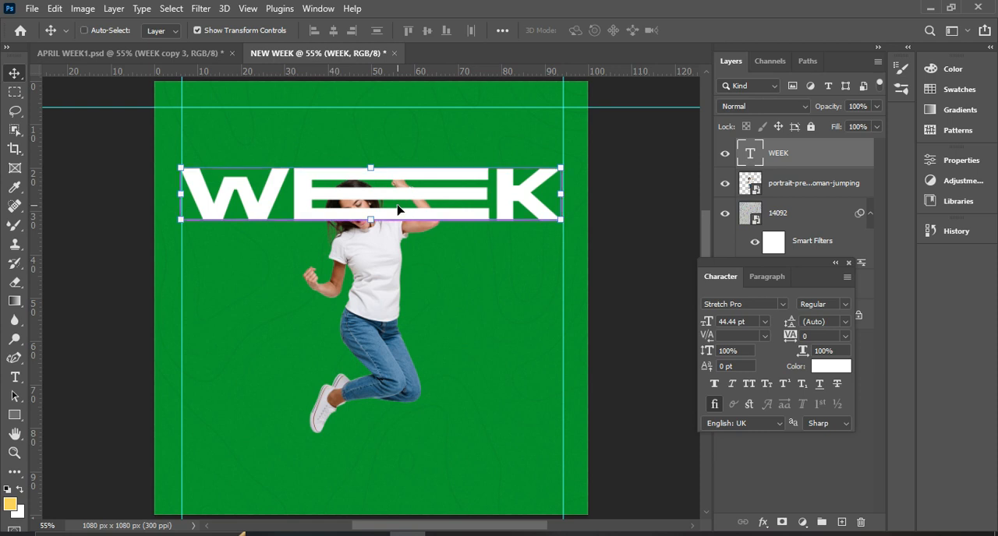
key(ctrl+a)
click(333, 31)
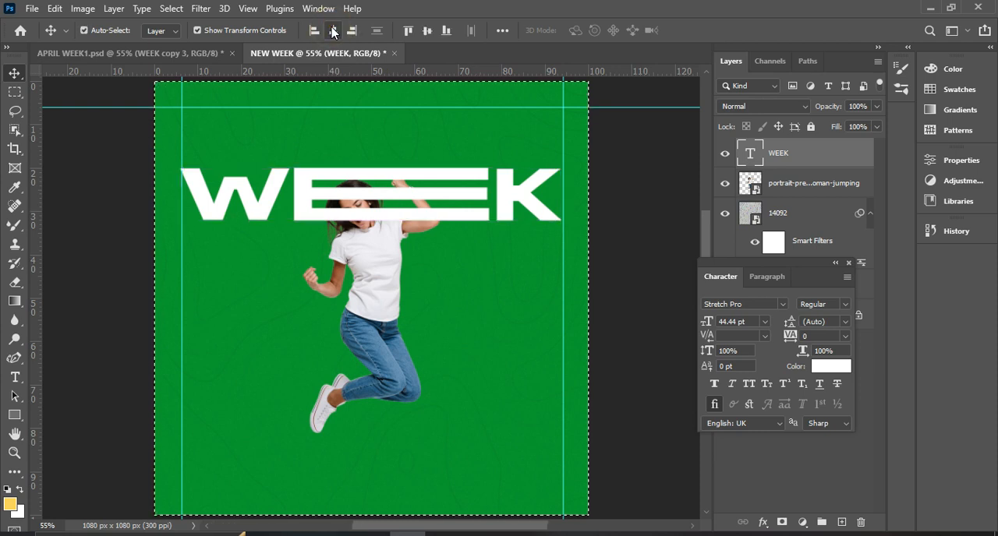
Clear the selection and lower the WEEK text so it runs across the woman's chin and upper chest.
key(ctrl+d)
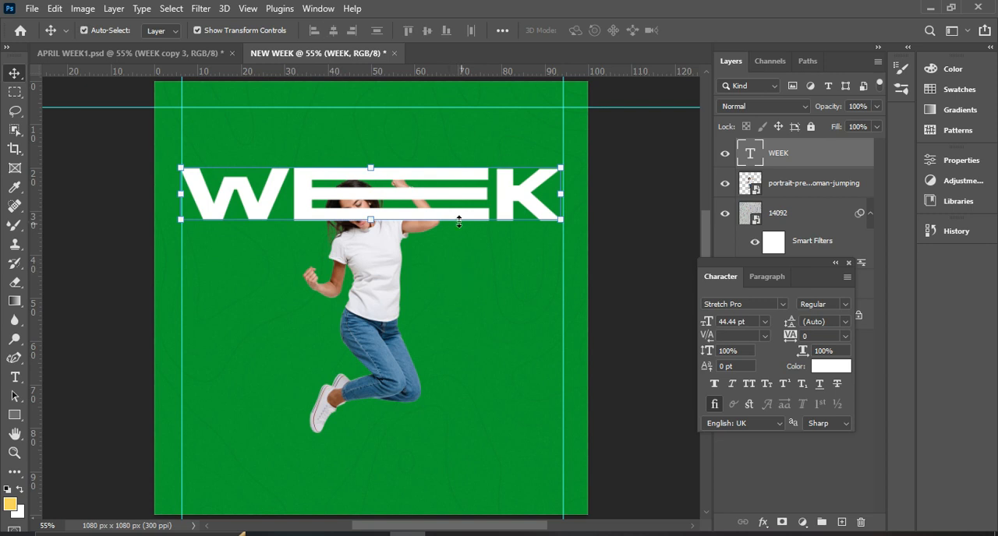
key(Down)
key(Down)
key(Down)
key(Down)
key(Down)
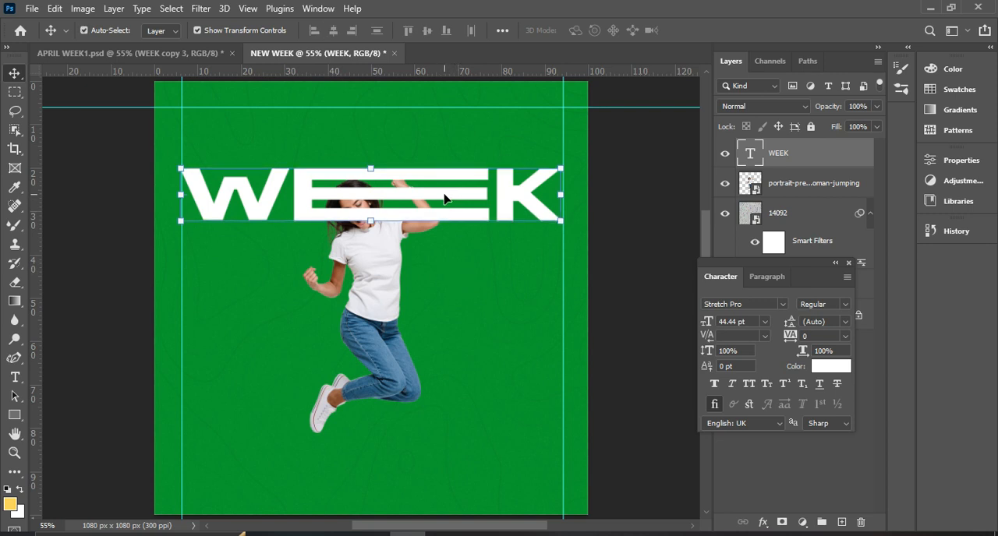
key(Down)
key(Down)
key(Down)
key(Down)
key(Down)
key(Down)
key(Down)
key(Down)
key(Down)
key(Down)
drag(448, 202, 446, 230)
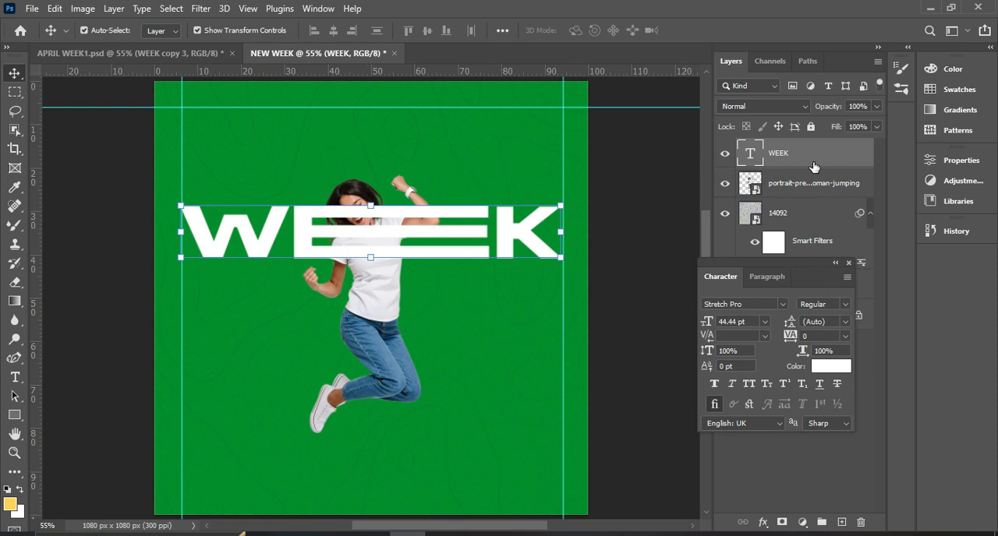
Duplicate the WEEK text layer and place the copy beneath the jumping woman layer.
key(ctrl+j)
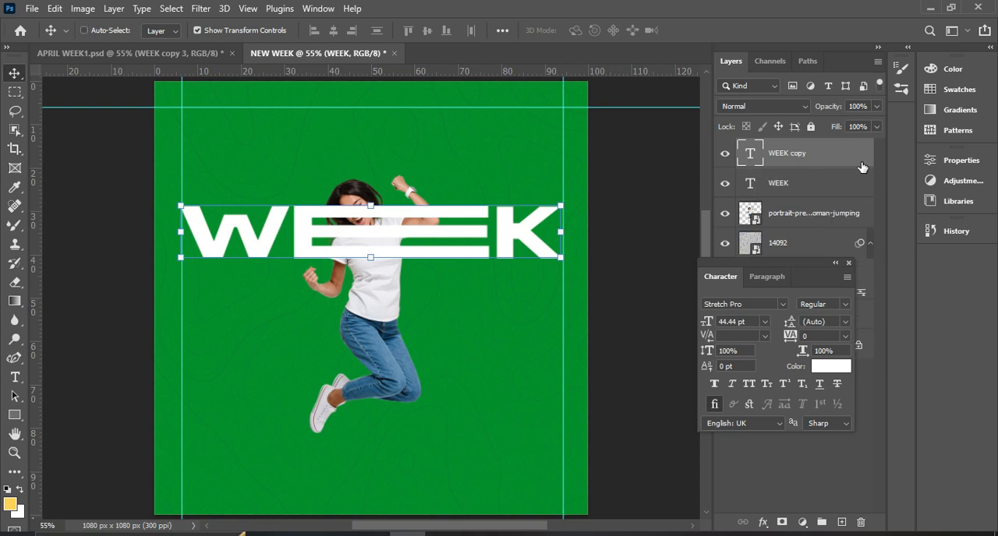
drag(818, 281, 566, 331)
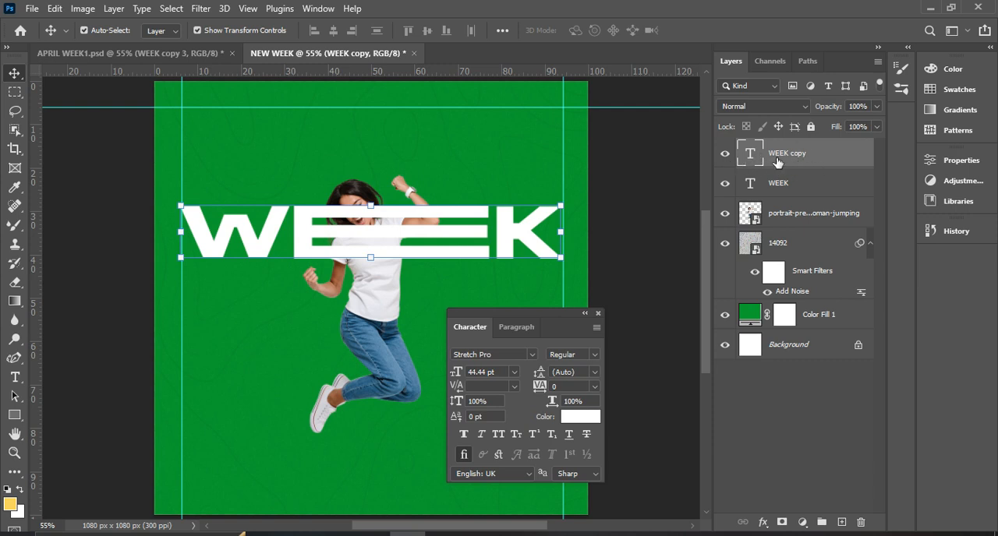
drag(796, 151, 780, 231)
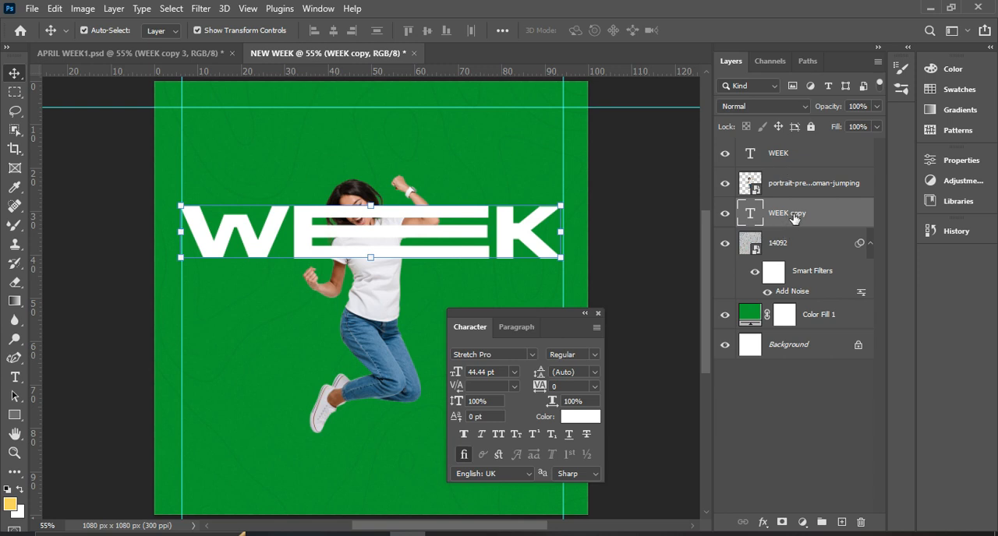
Set the fill of the WEEK text layer above the woman to 0%.
click(783, 155)
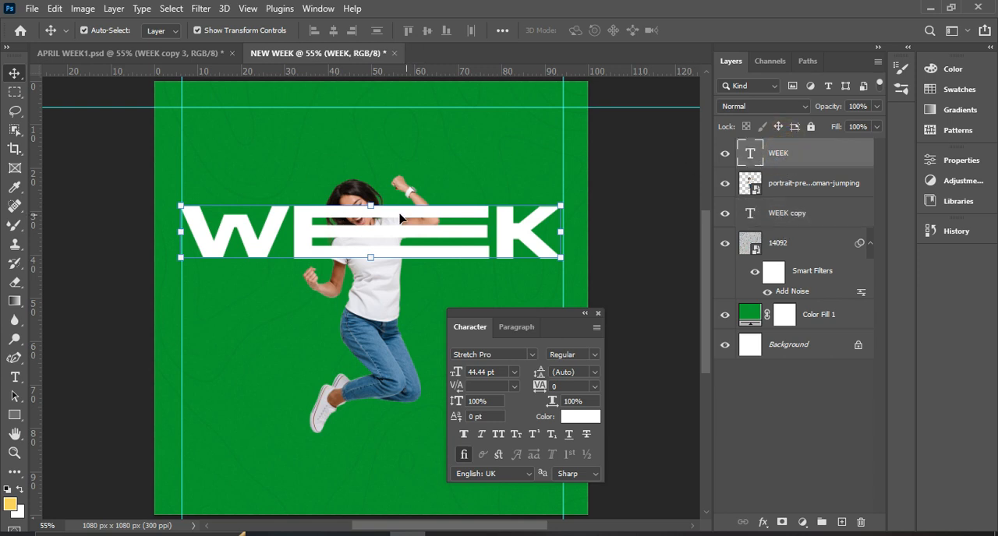
click(878, 127)
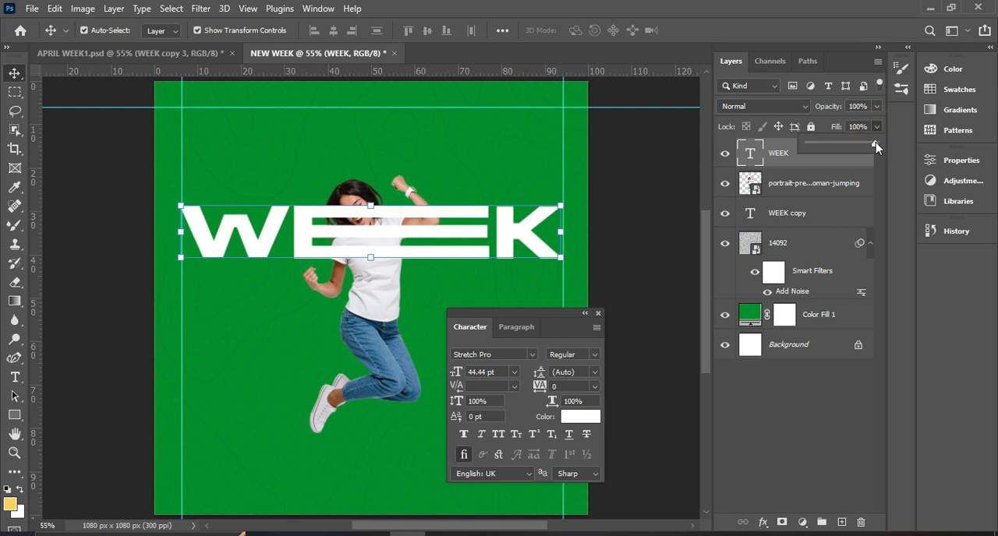
drag(875, 143, 795, 153)
click(777, 163)
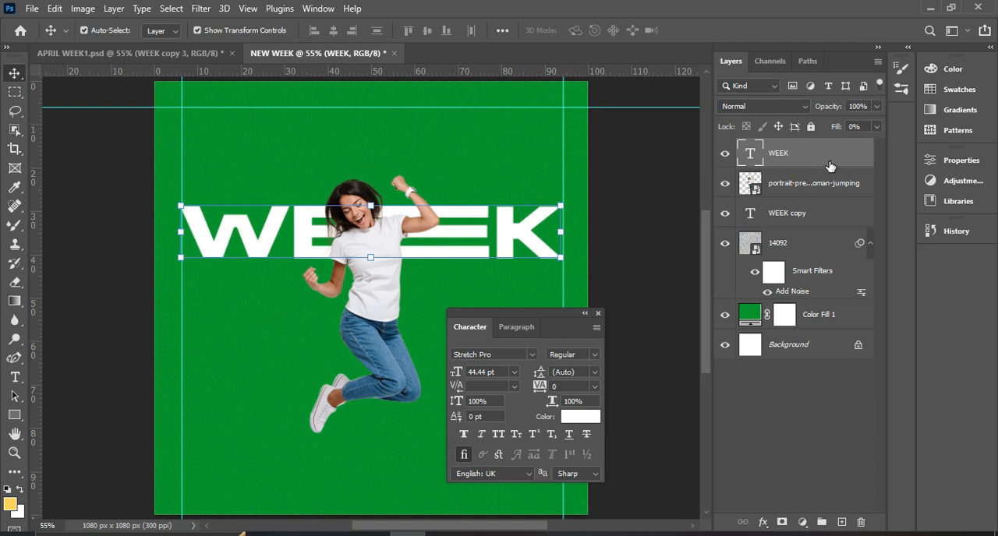
click(875, 126)
drag(807, 143, 875, 144)
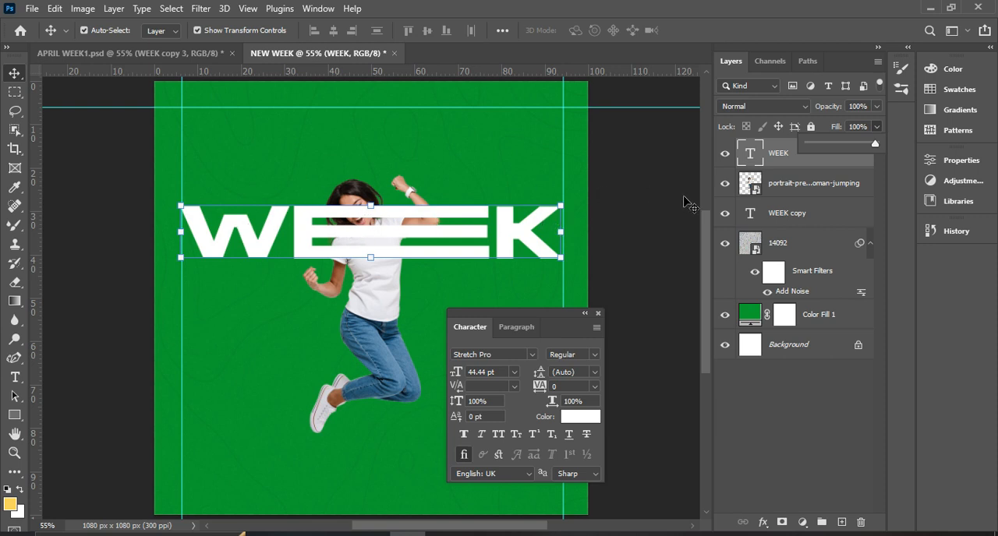
drag(875, 144, 772, 153)
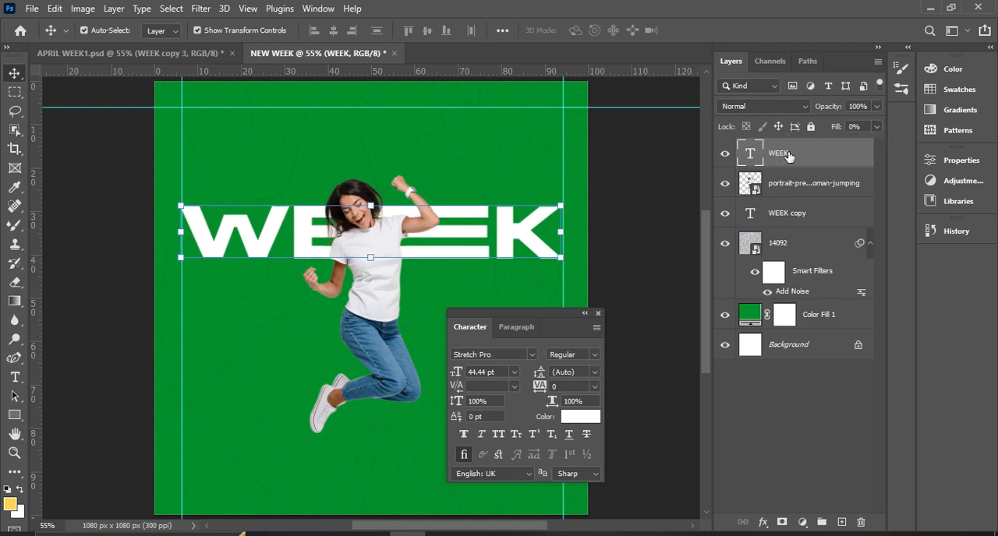
Add a white (ffffff) Stroke effect to the topmost WEEK layer, positioned Outside with a size of 1 px.
click(761, 522)
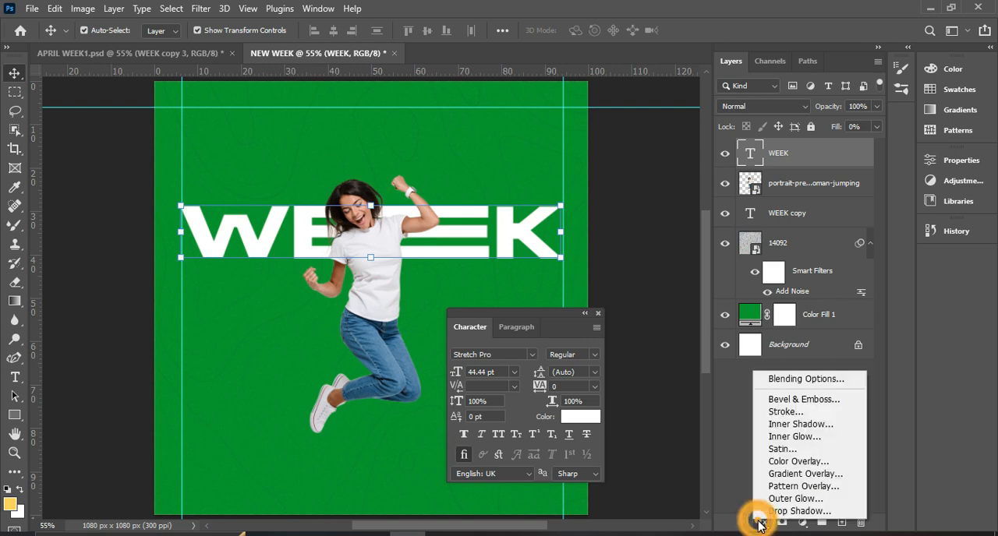
click(784, 420)
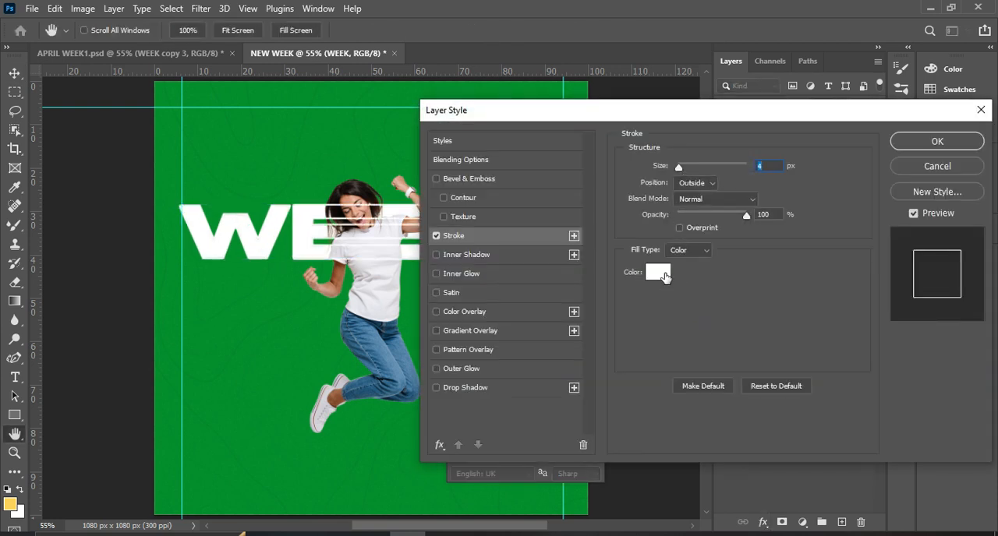
click(659, 272)
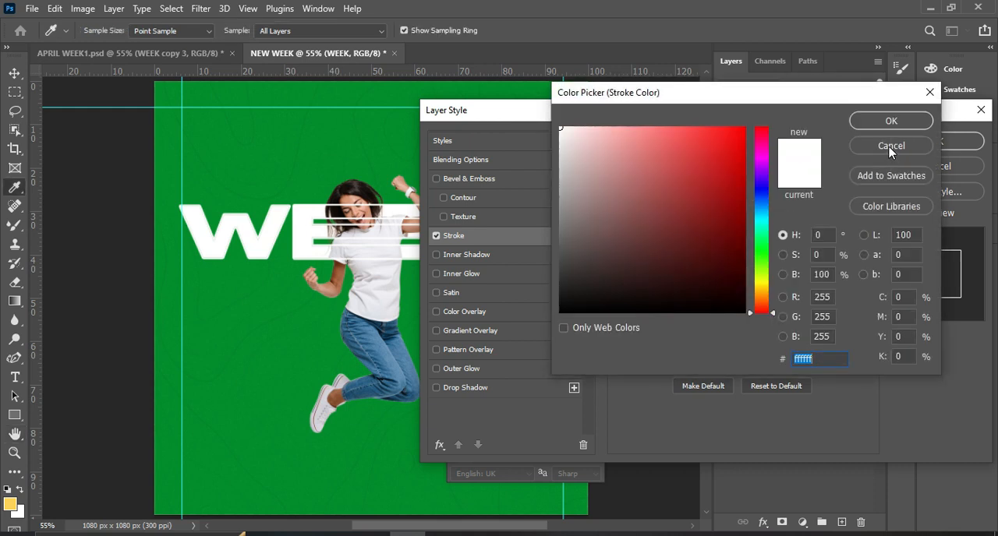
click(891, 121)
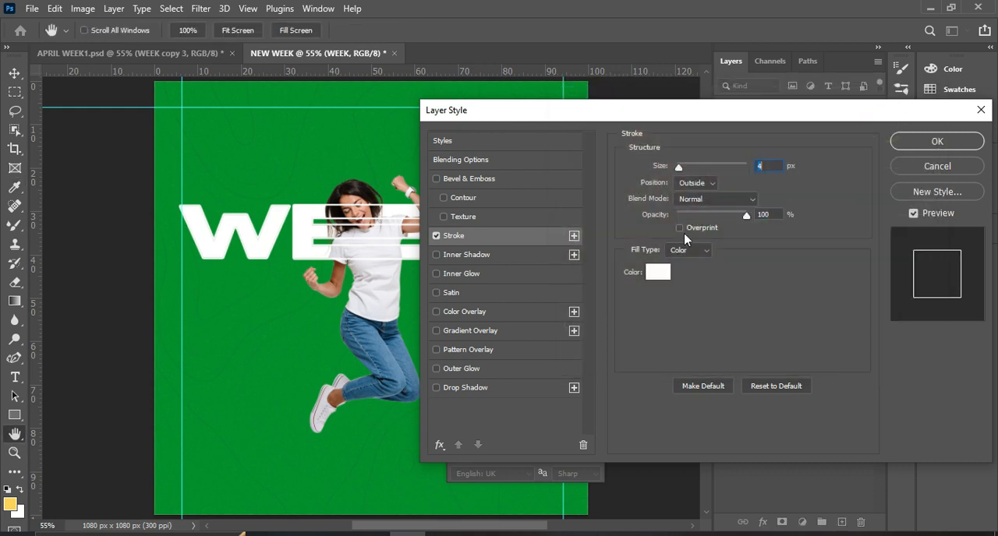
click(702, 184)
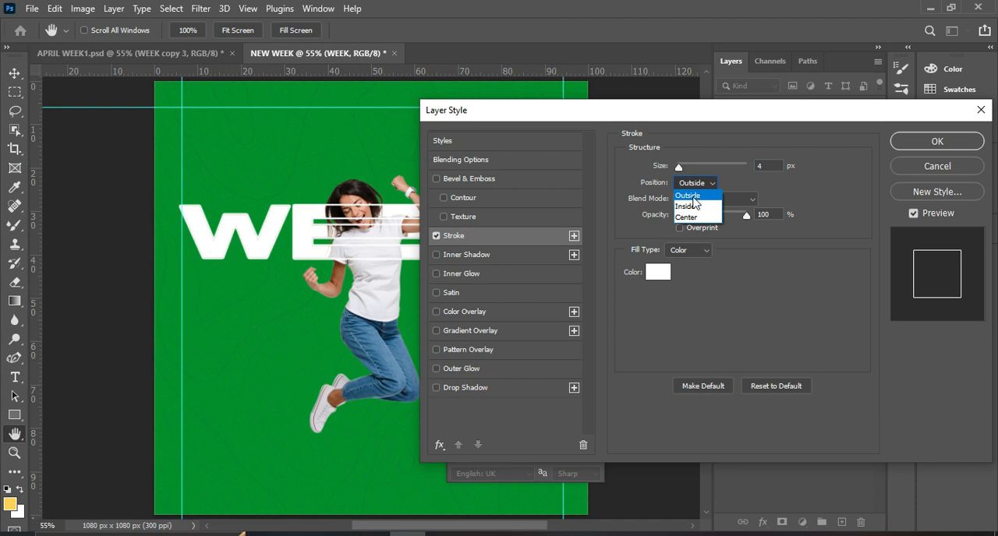
click(688, 196)
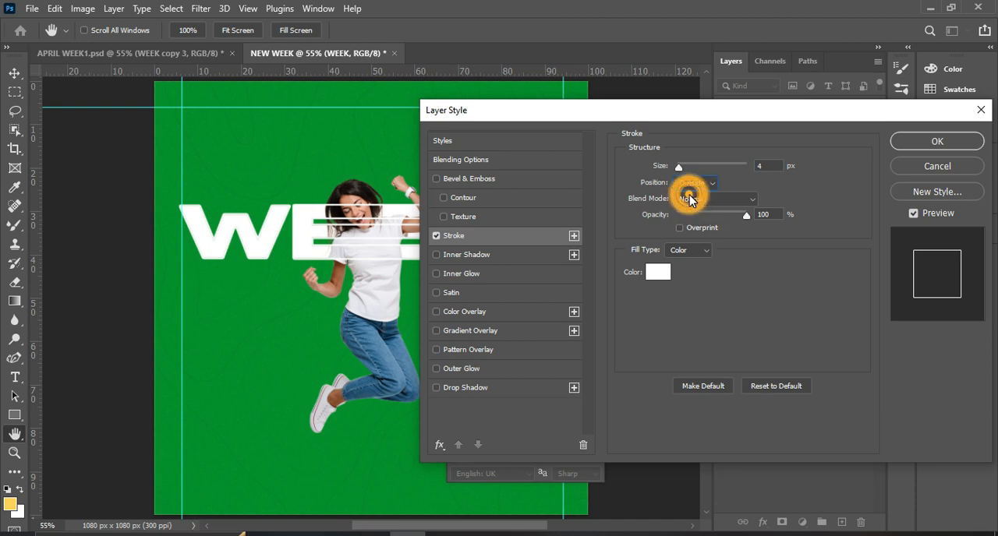
double_click(762, 166)
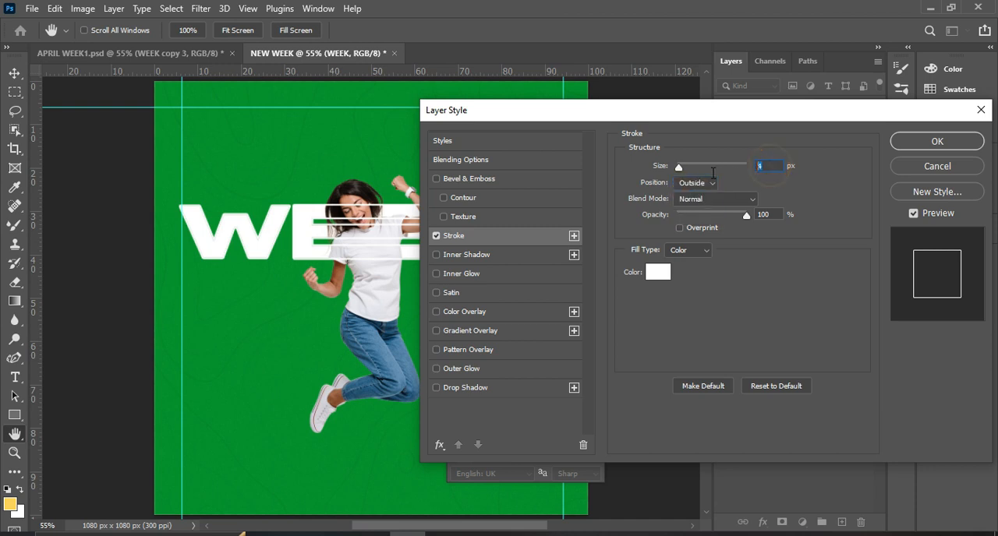
text(1)
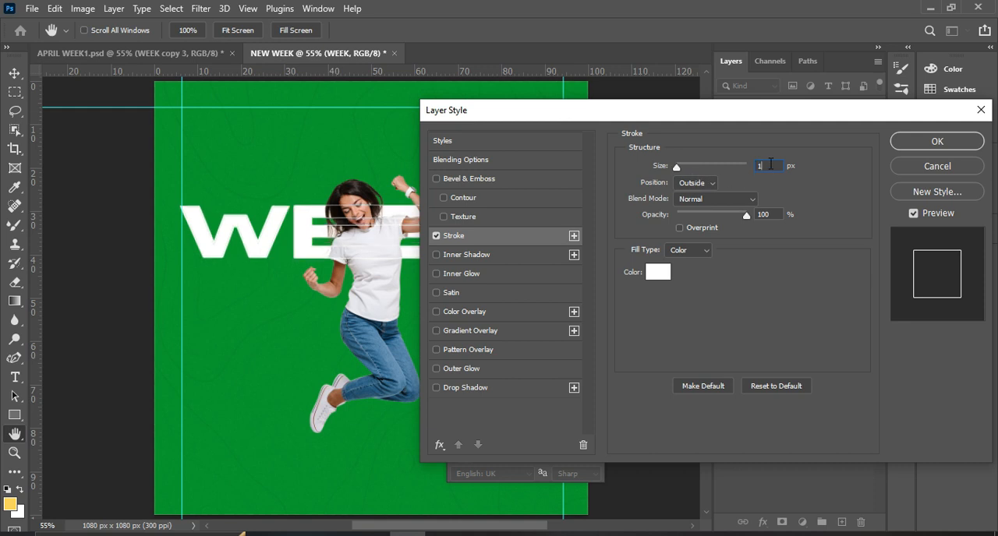
Keep the stroke at Normal blend mode with a white Color fill type and apply the layer style.
click(706, 204)
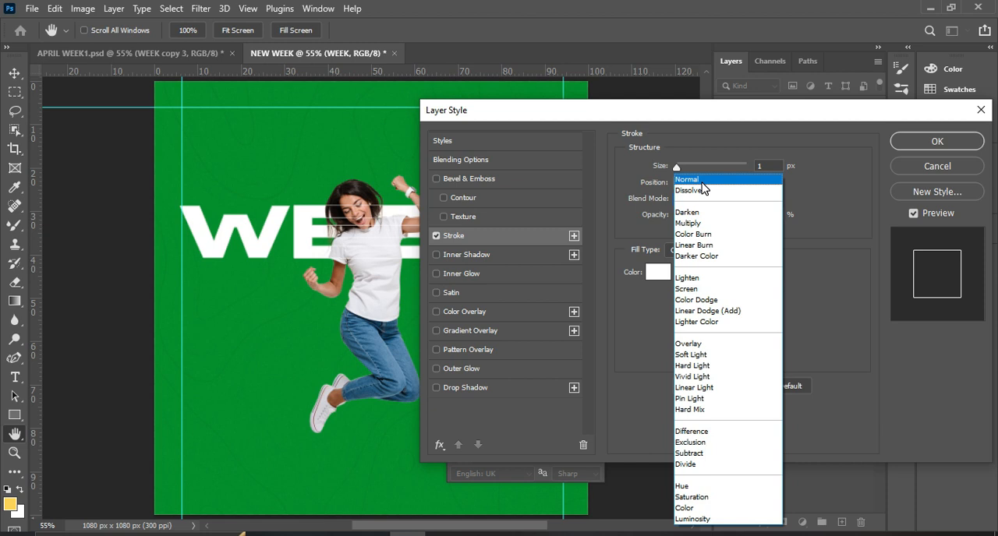
click(702, 186)
click(745, 215)
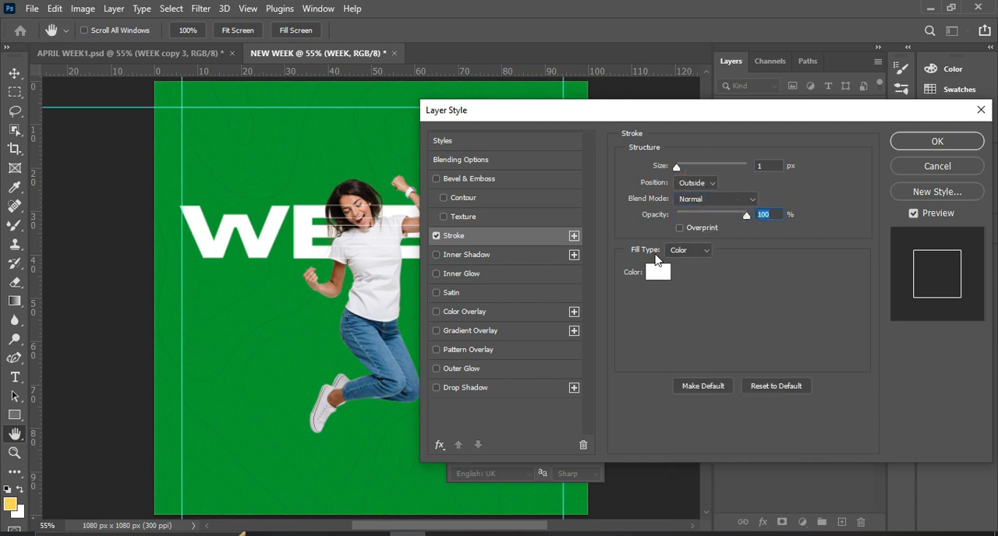
click(690, 251)
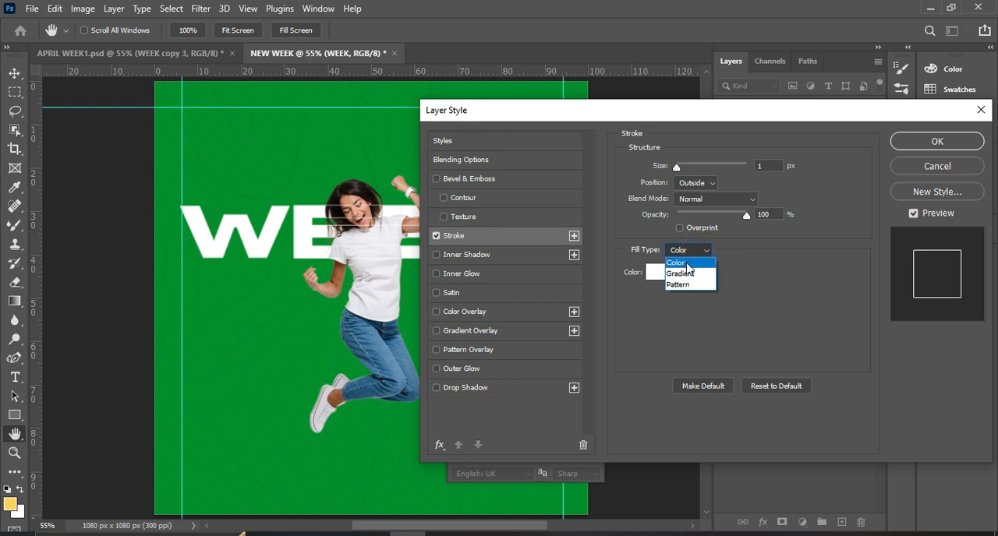
click(687, 265)
click(658, 273)
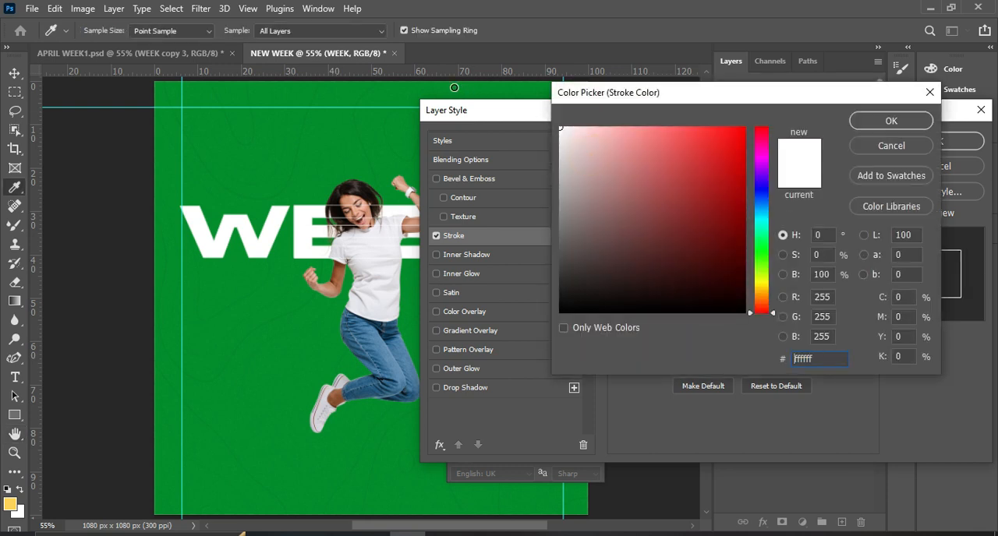
drag(569, 156, 388, 49)
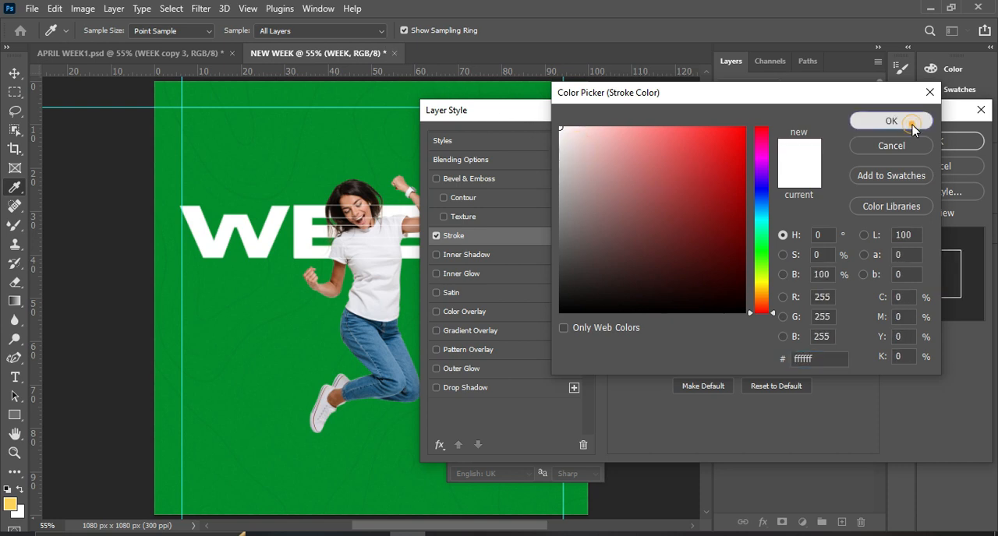
click(909, 125)
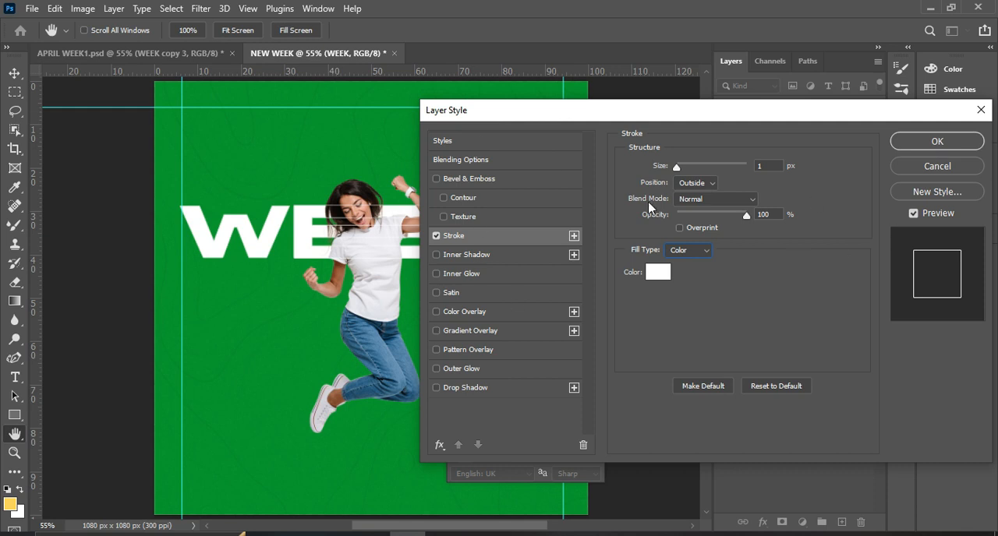
click(936, 142)
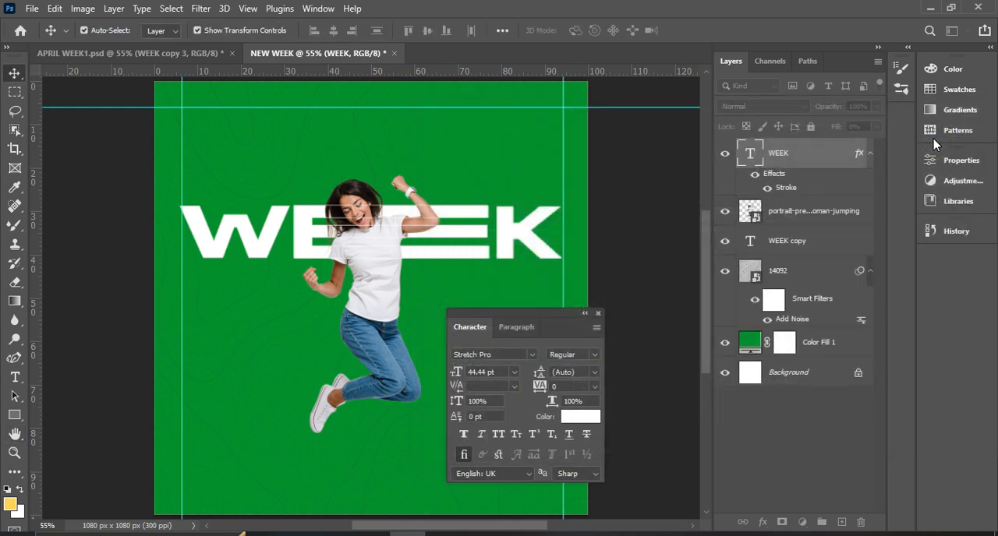
Centre both WEEK text layers and the jumping woman together horizontally on the canvas.
drag(535, 318, 568, 323)
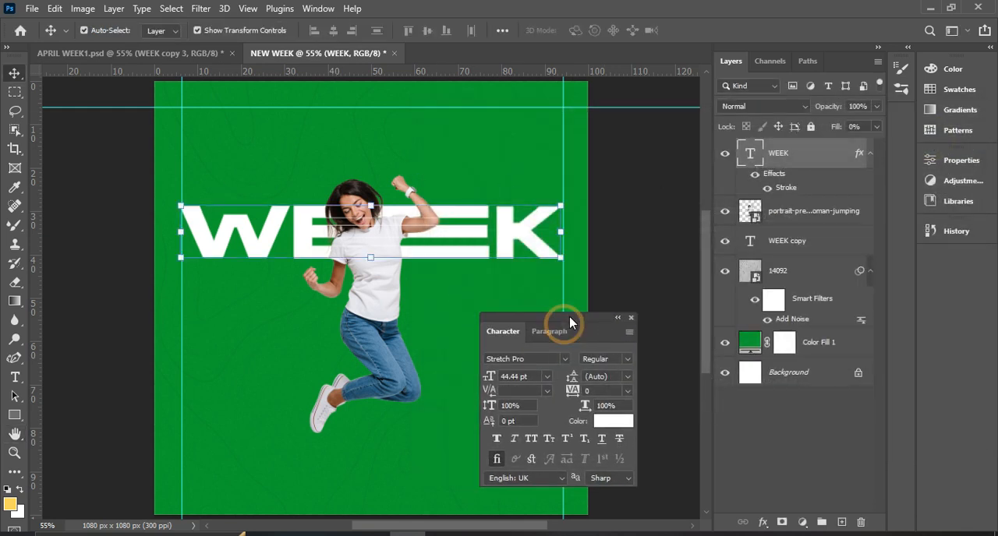
ctrl+click(795, 246)
ctrl+click(801, 212)
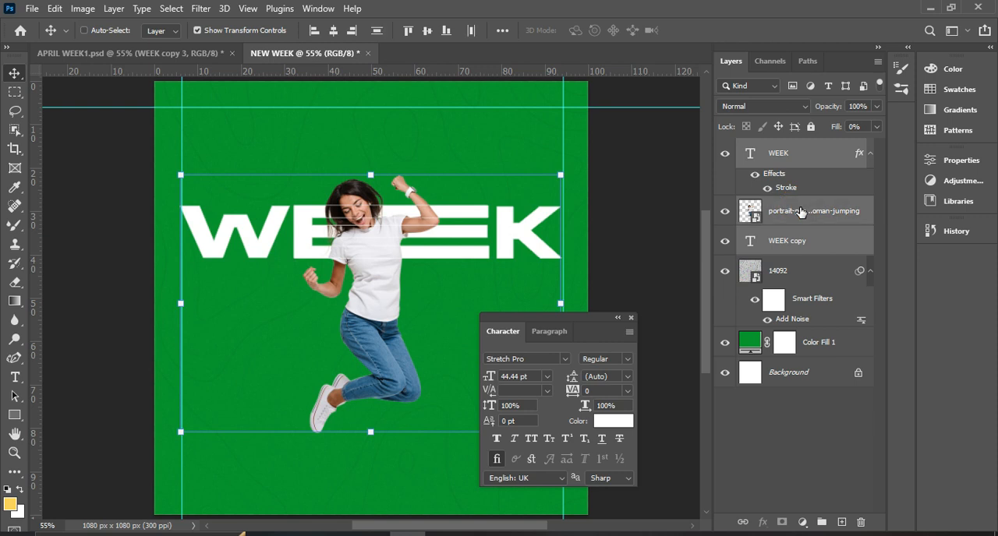
click(337, 35)
click(337, 35)
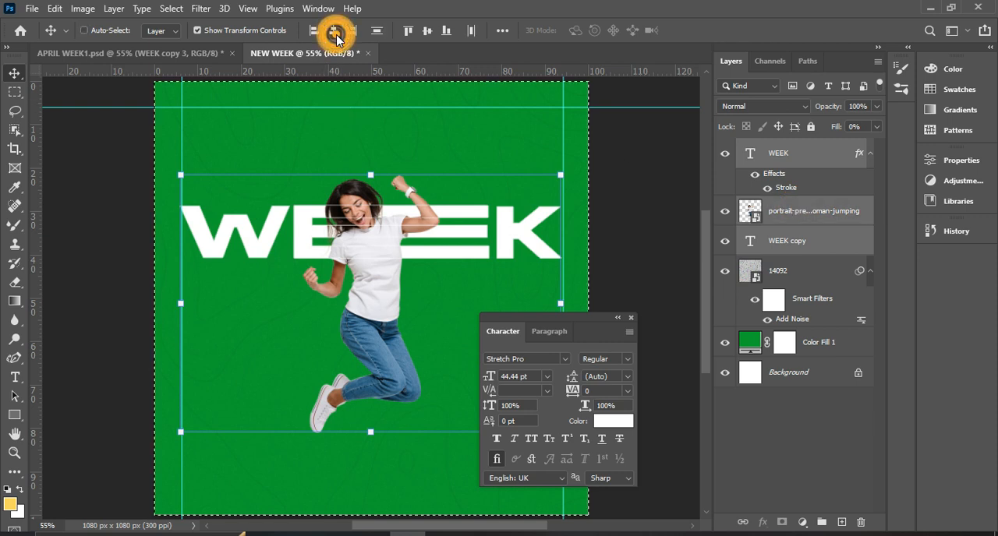
Duplicate the solid WEEK copy text layer beneath the woman.
click(796, 243)
click(786, 155)
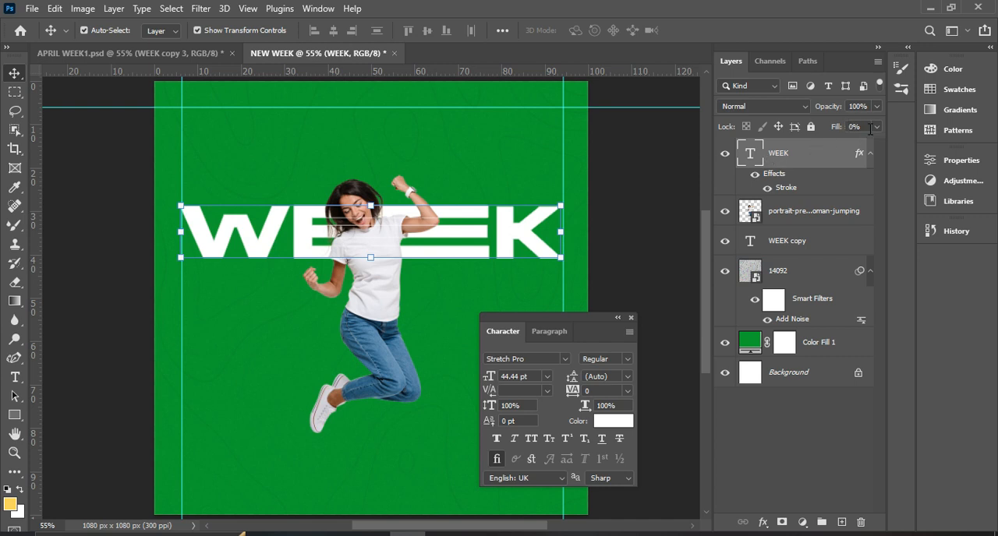
click(785, 239)
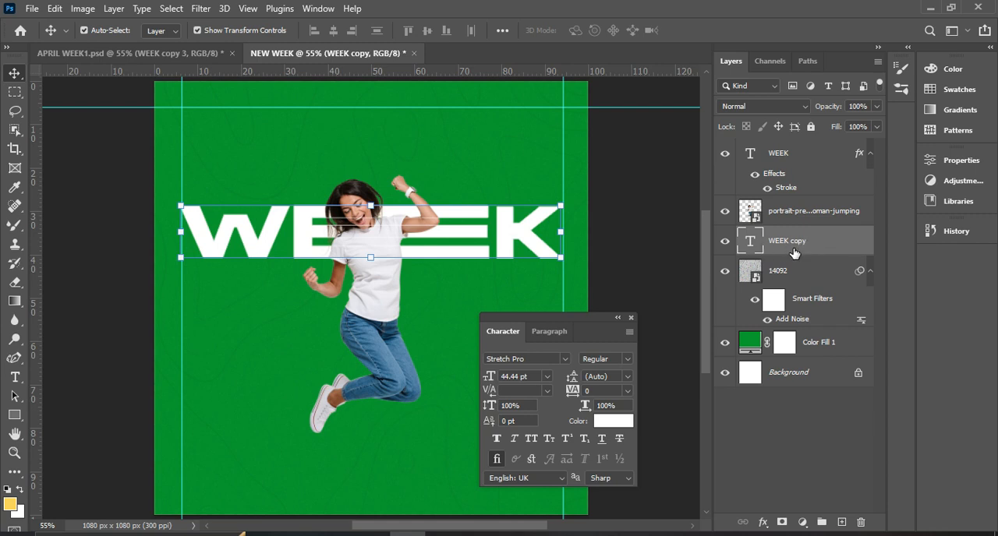
key(ctrl+j)
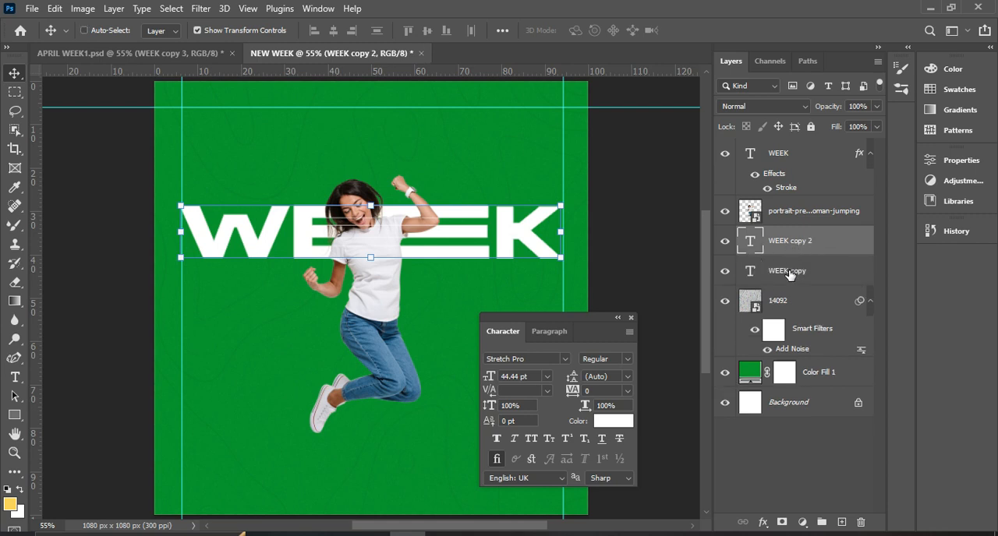
Move the lower WEEK copy text layer just beneath the white WEEK headline, keeping it between the vertical guides.
click(790, 275)
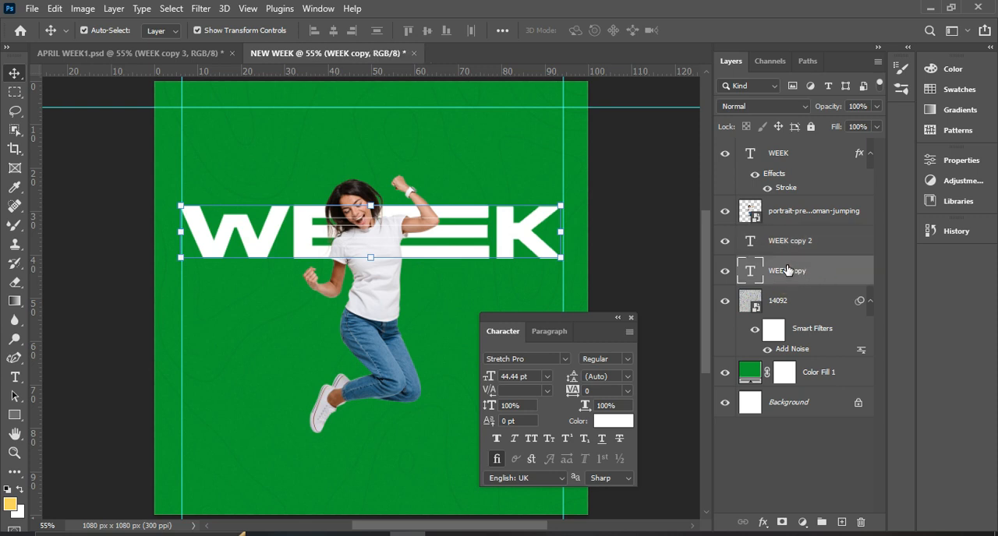
key(Down)
key(Down)
key(Down)
key(Down)
key(Down)
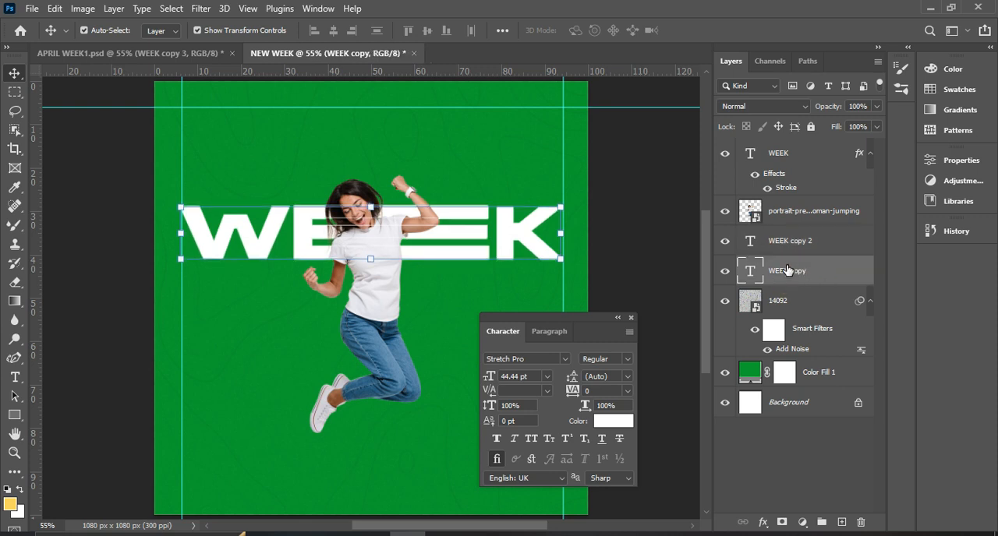
key(Down)
key(Down)
key(Down)
key(Down)
key(Down)
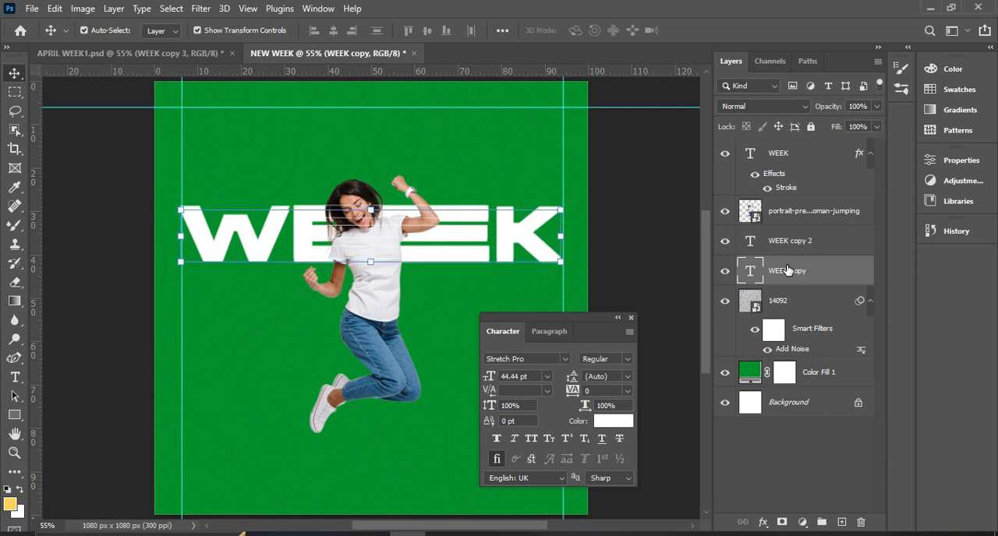
drag(502, 263, 477, 305)
drag(598, 333, 952, 341)
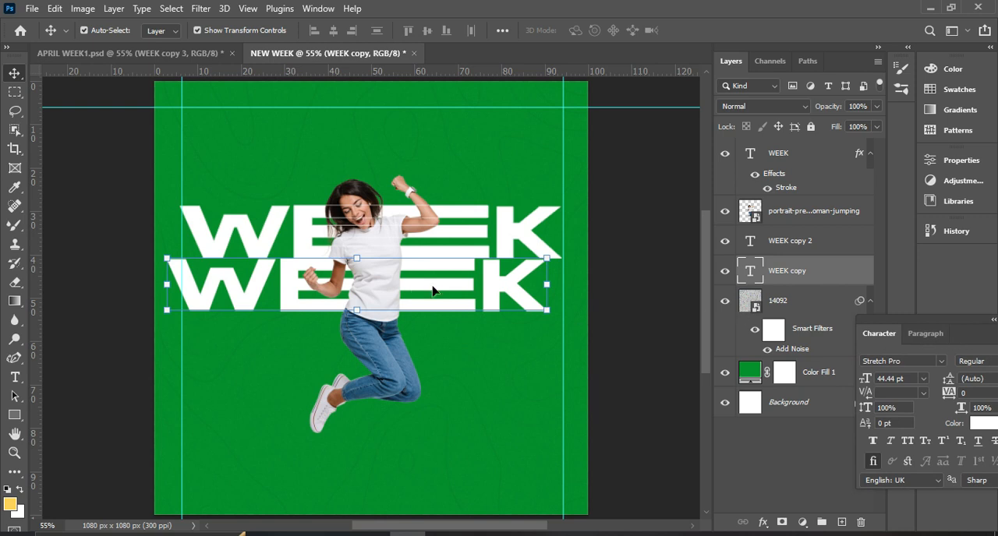
drag(441, 300, 457, 311)
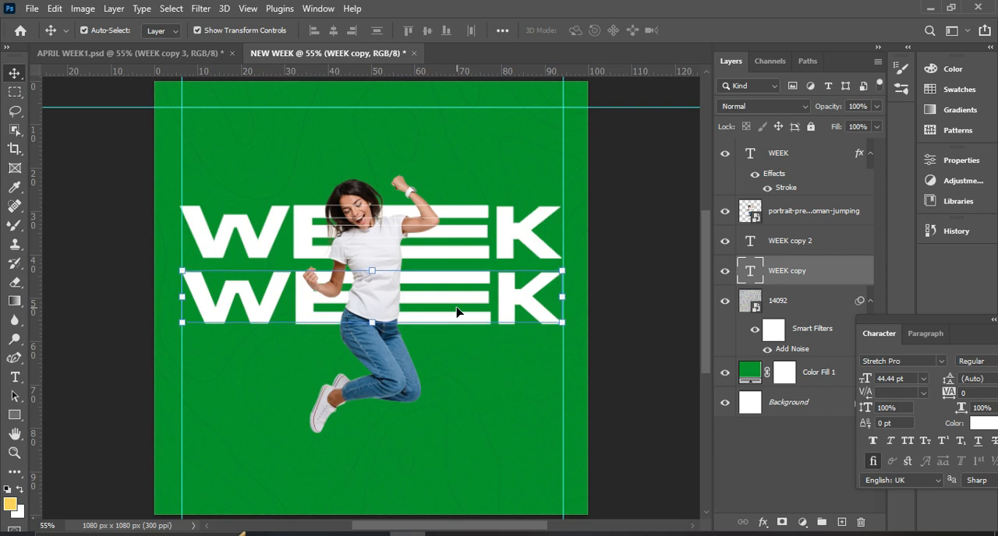
key(Up)
key(Up)
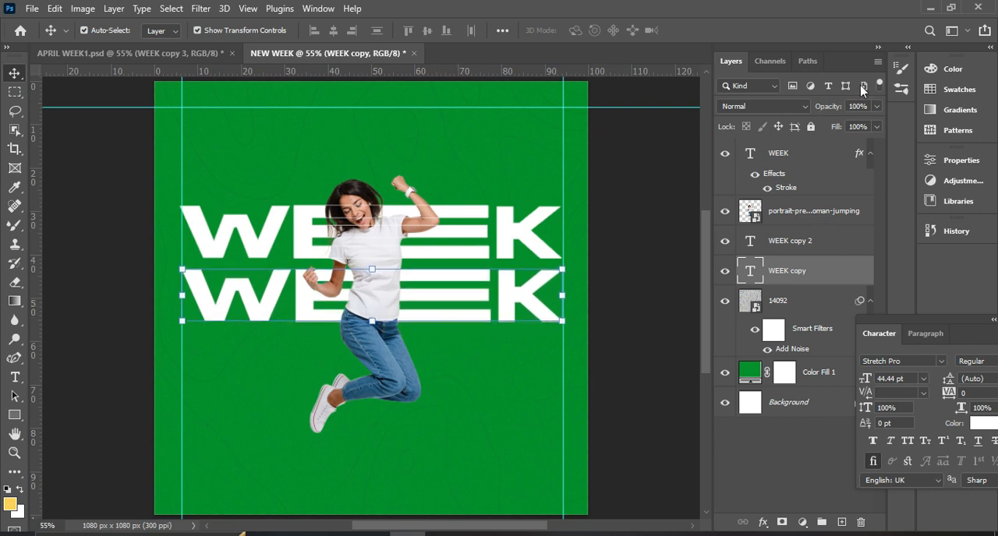
Lower the WEEK copy layer's opacity to 8%.
click(876, 106)
drag(871, 123, 829, 134)
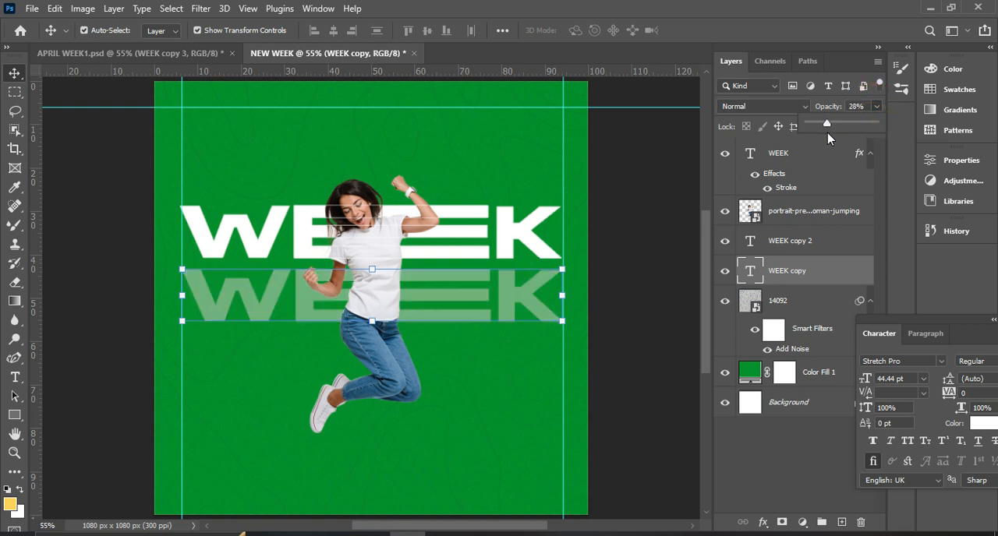
drag(828, 127, 813, 127)
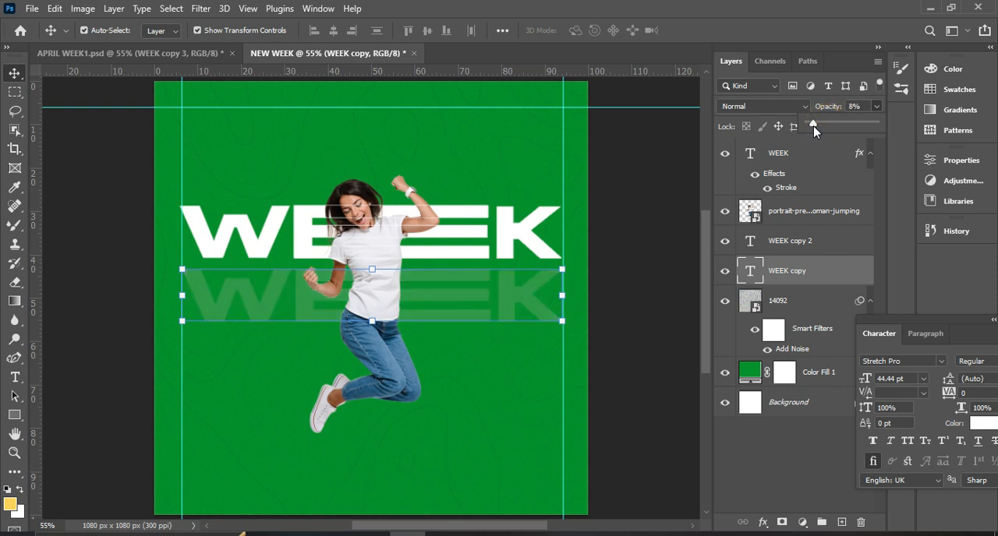
Duplicate the faded WEEK copy layer and place the duplicate directly beneath it as a third row.
click(795, 273)
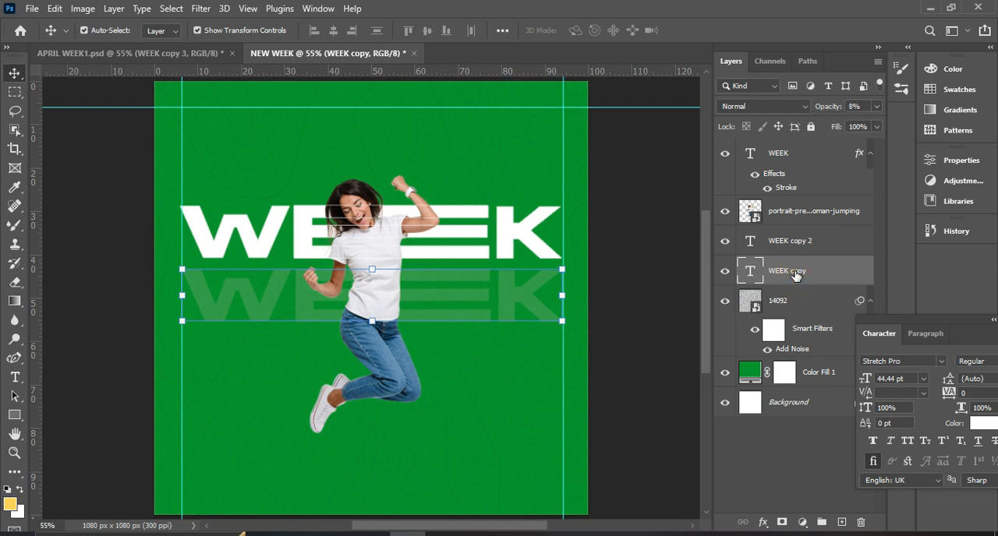
key(ctrl+j)
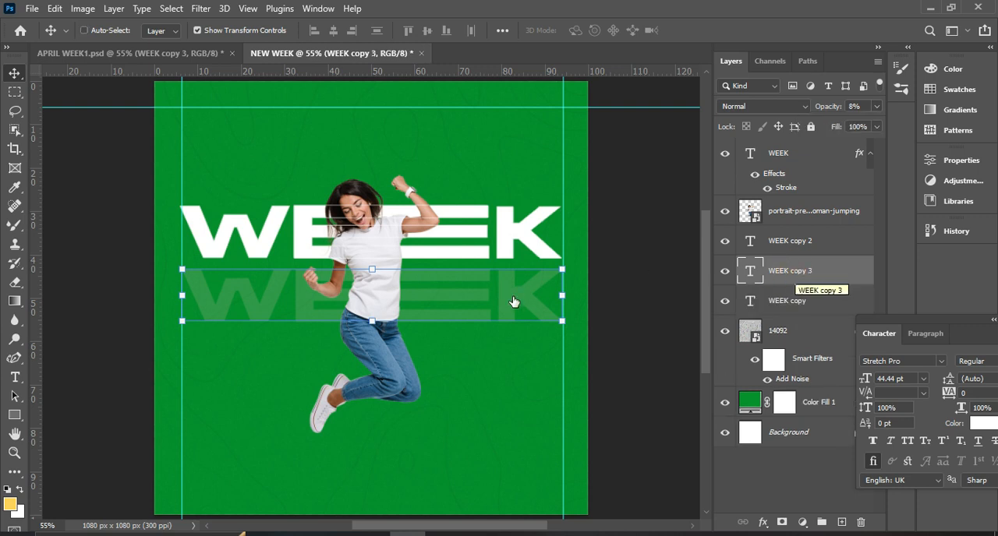
click(508, 306)
drag(510, 329, 502, 369)
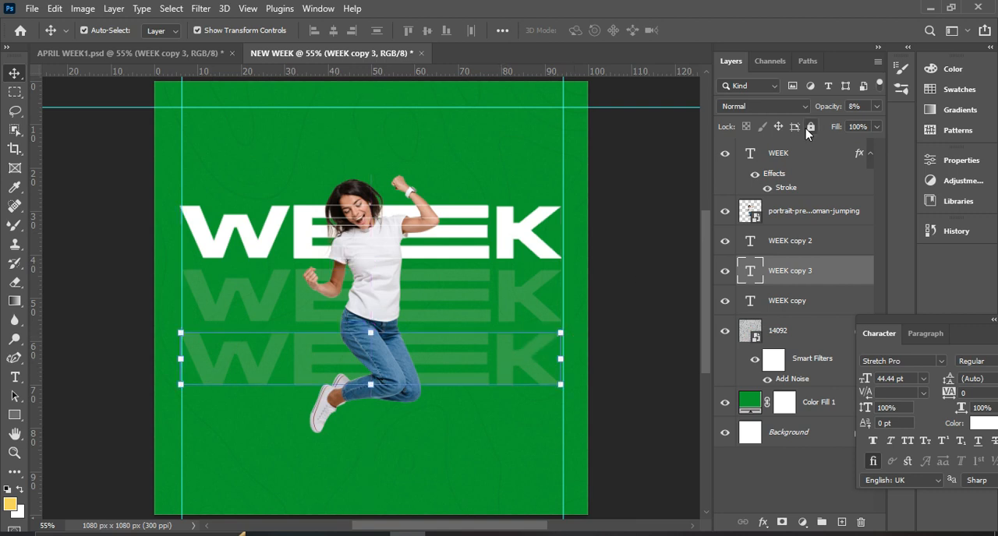
Set the opacity of the third-row WEEK text to 3% and of the second-row WEEK text to 5%.
click(875, 107)
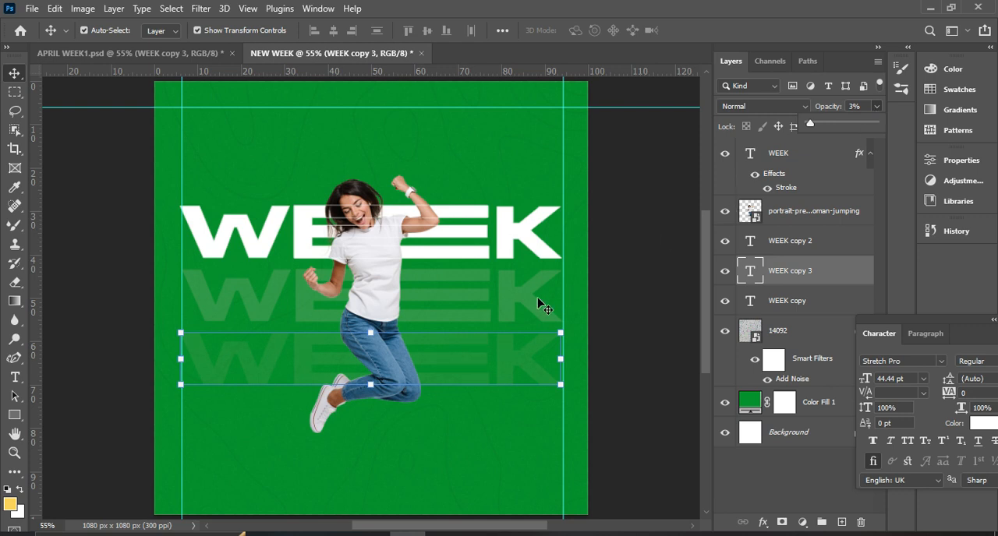
click(537, 301)
click(877, 106)
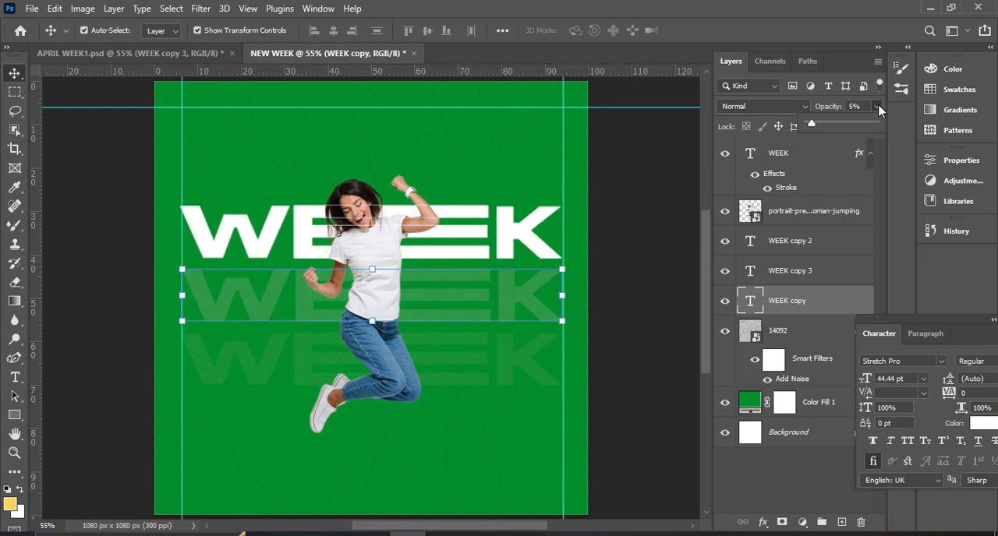
click(654, 300)
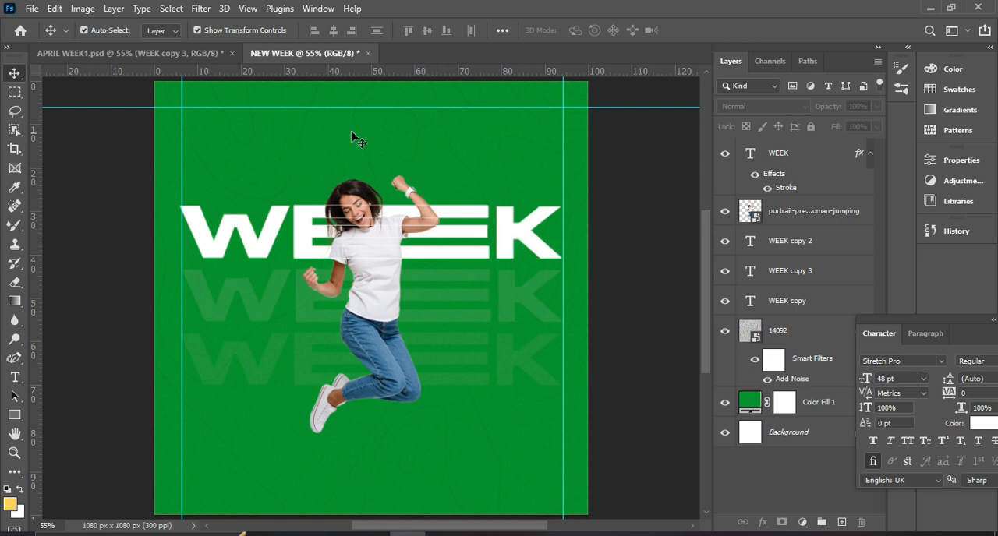
Add a text layer reading IT`S A NEW above the WEEK headline and commit it.
click(13, 379)
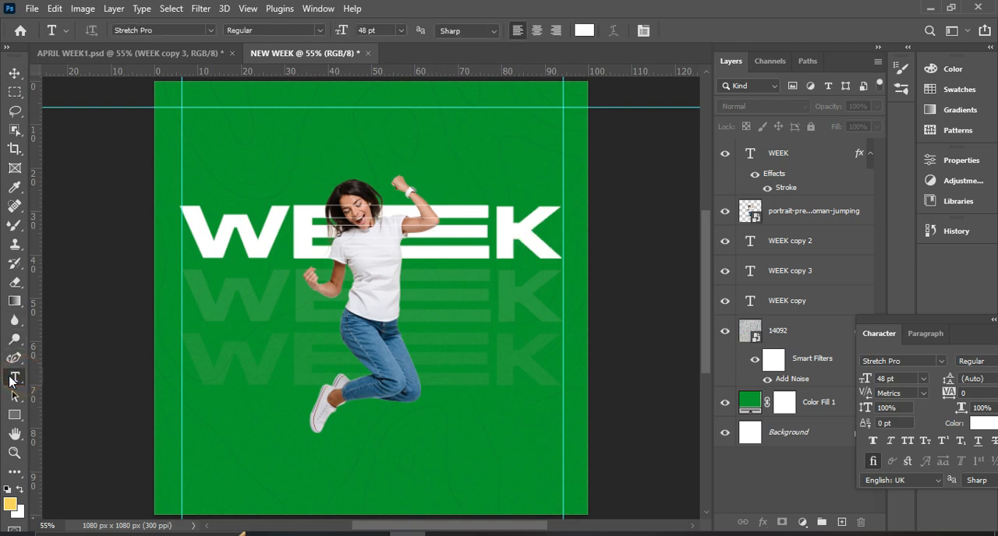
click(219, 150)
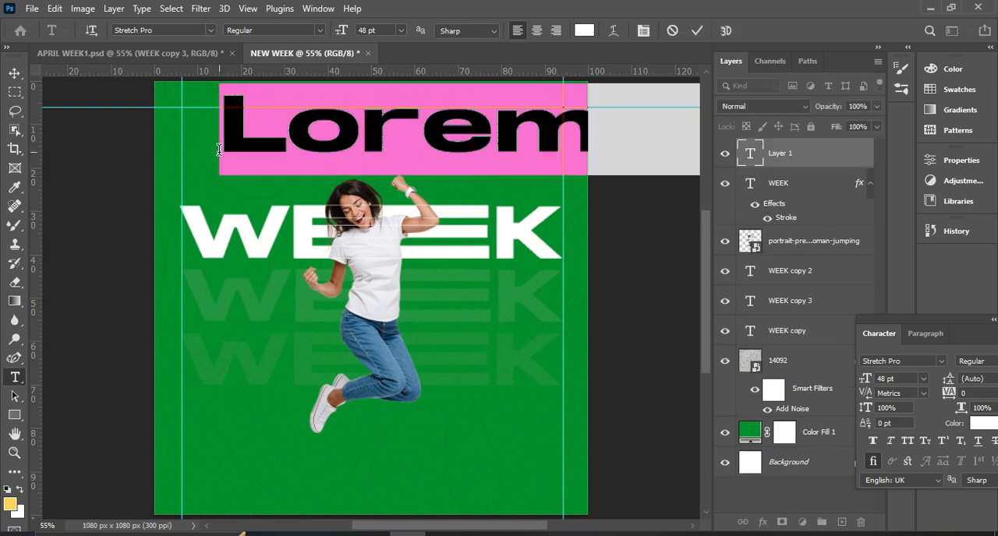
text(ITS)
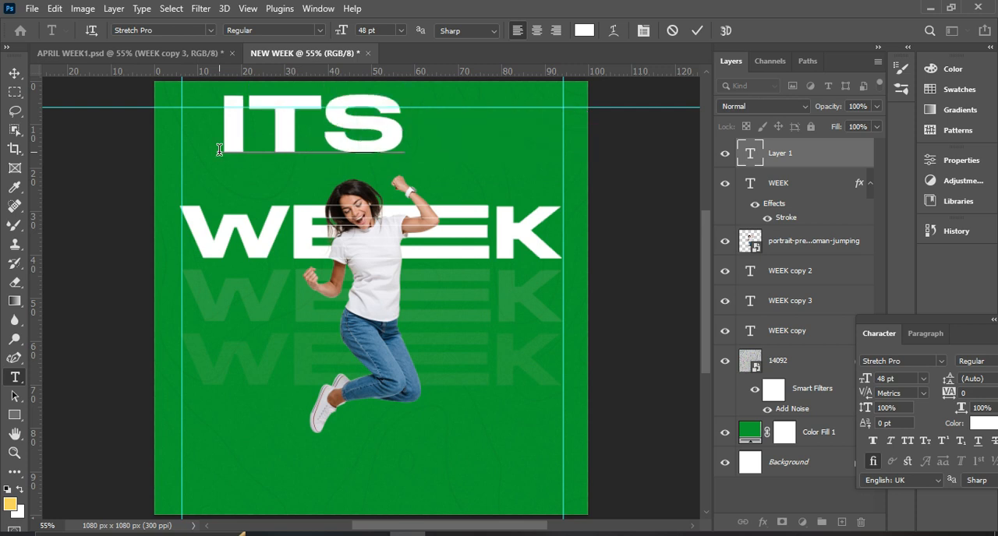
key(BackSpace)
text(`S)
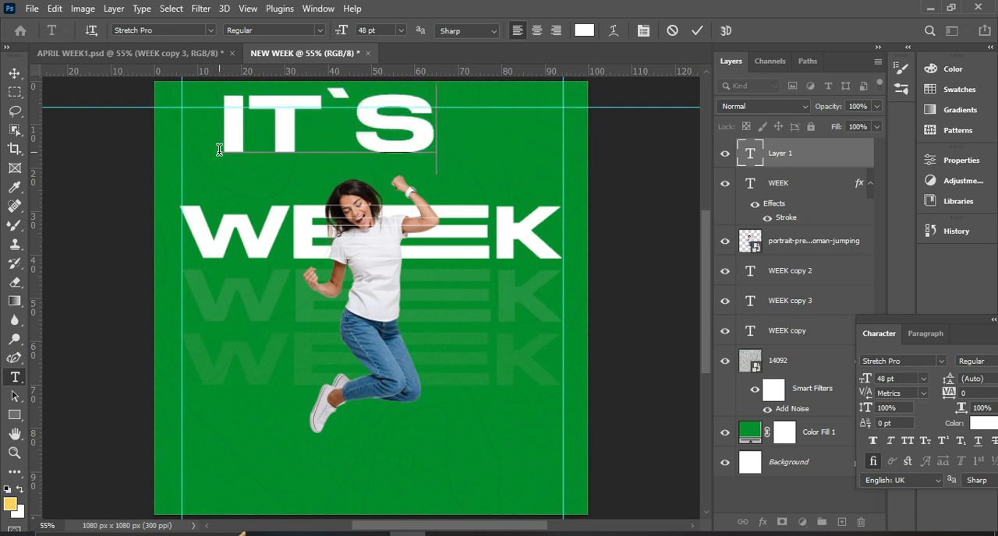
text( A)
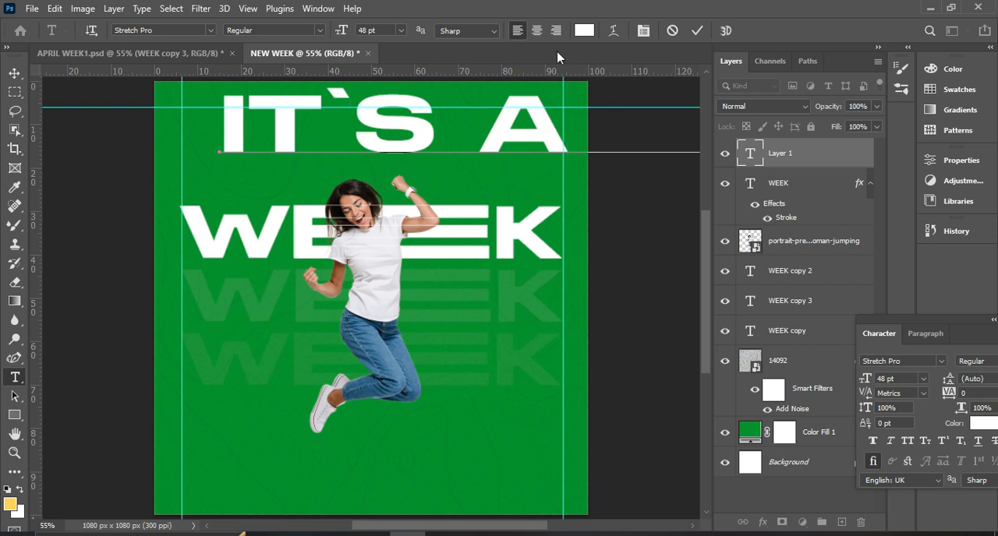
click(708, 36)
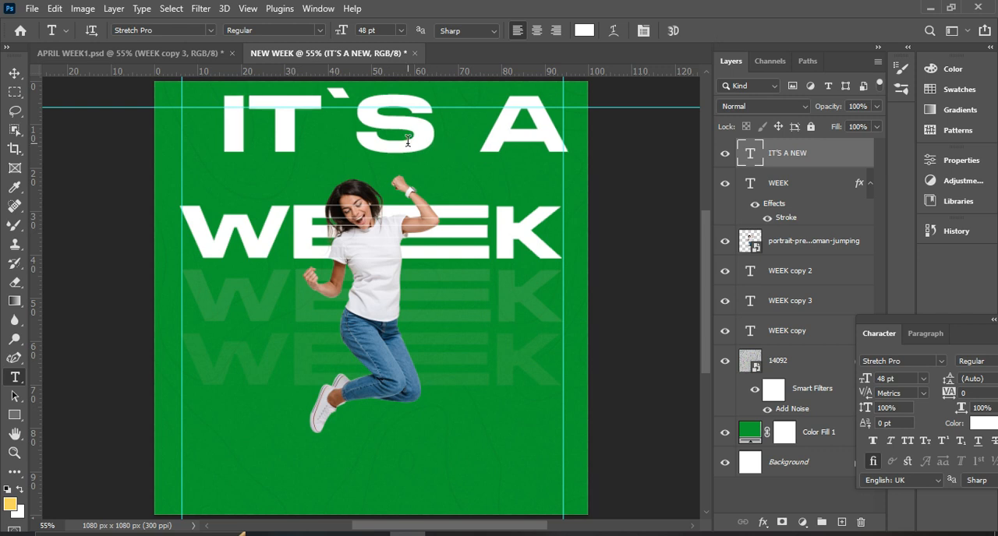
Change the font of the IT`S A NEW text to Trouble Font Regular.
click(14, 72)
drag(972, 339, 674, 244)
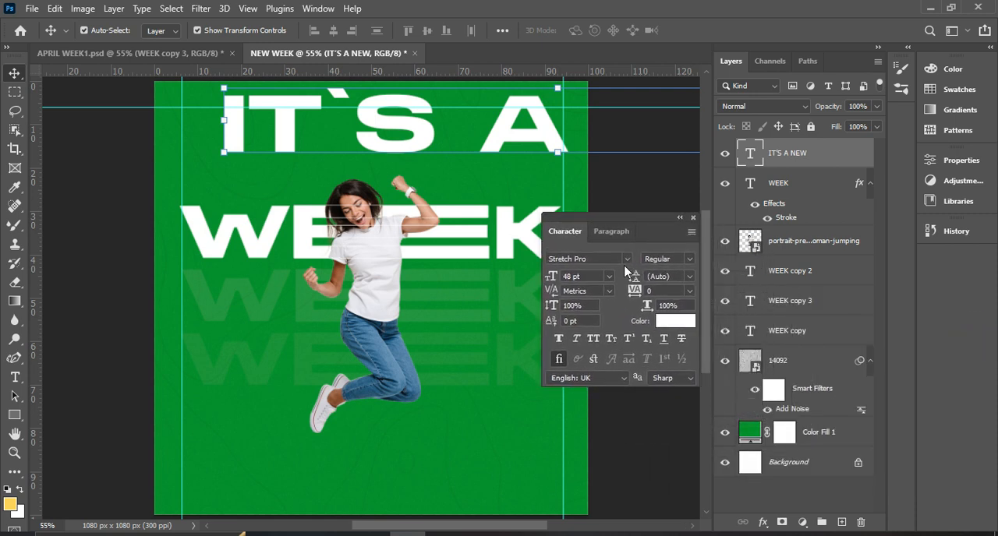
click(626, 259)
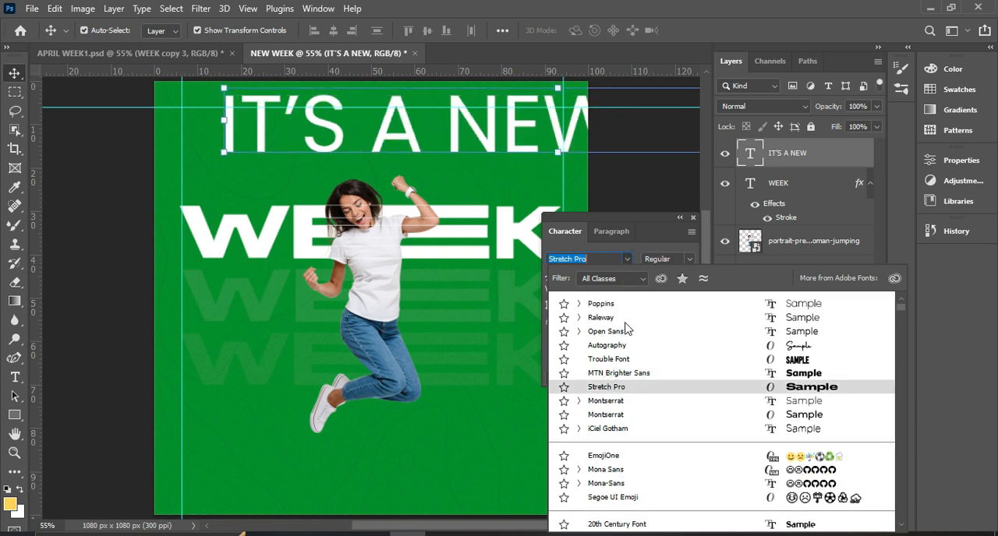
click(625, 258)
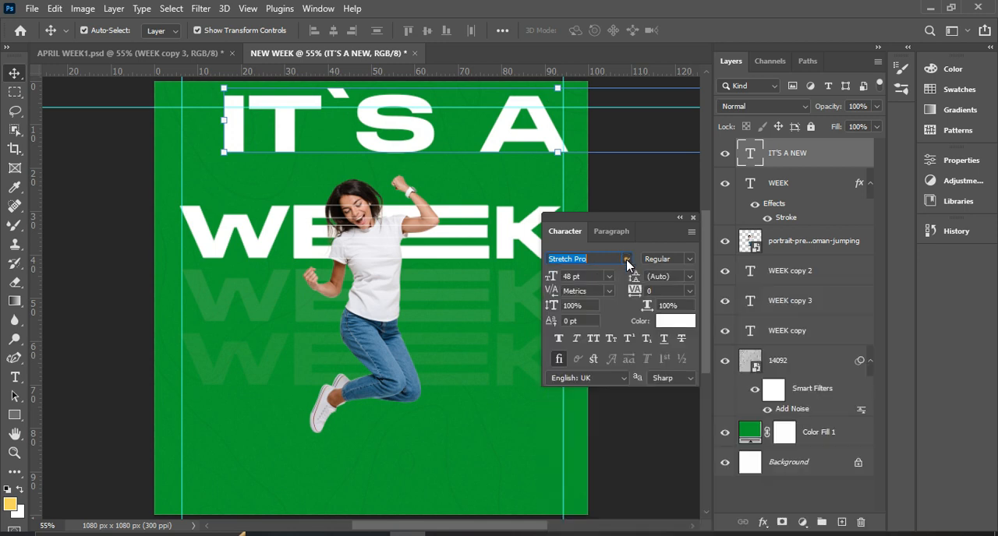
click(627, 260)
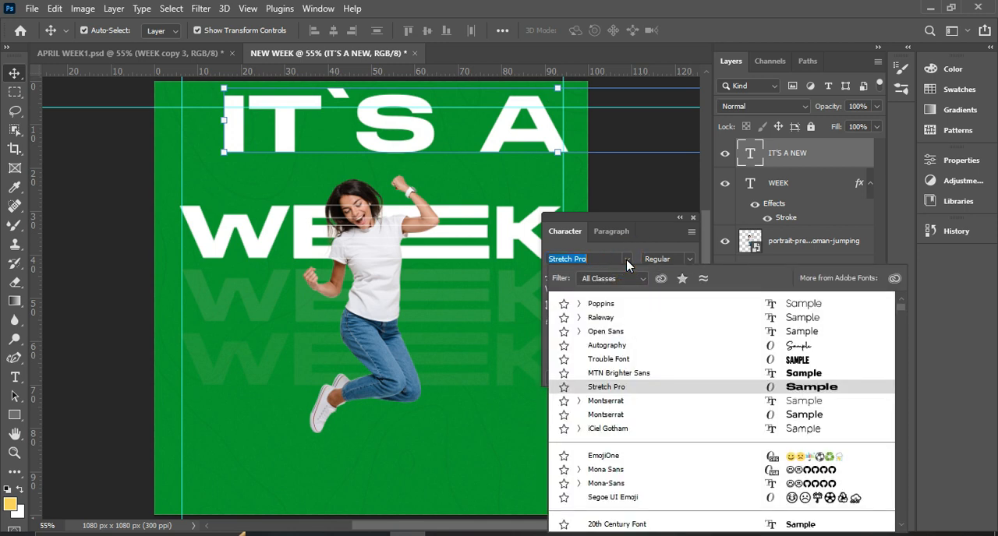
text(Trou)
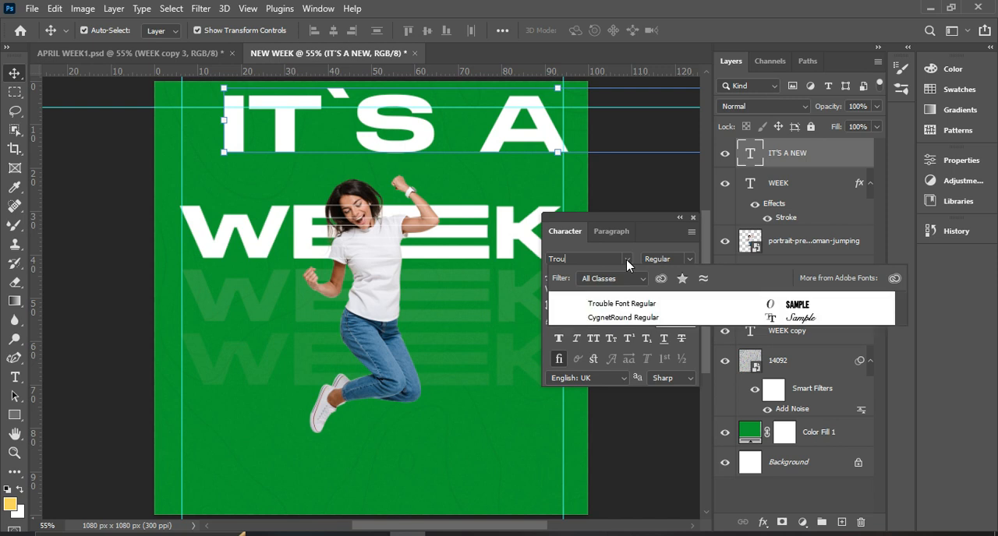
click(641, 305)
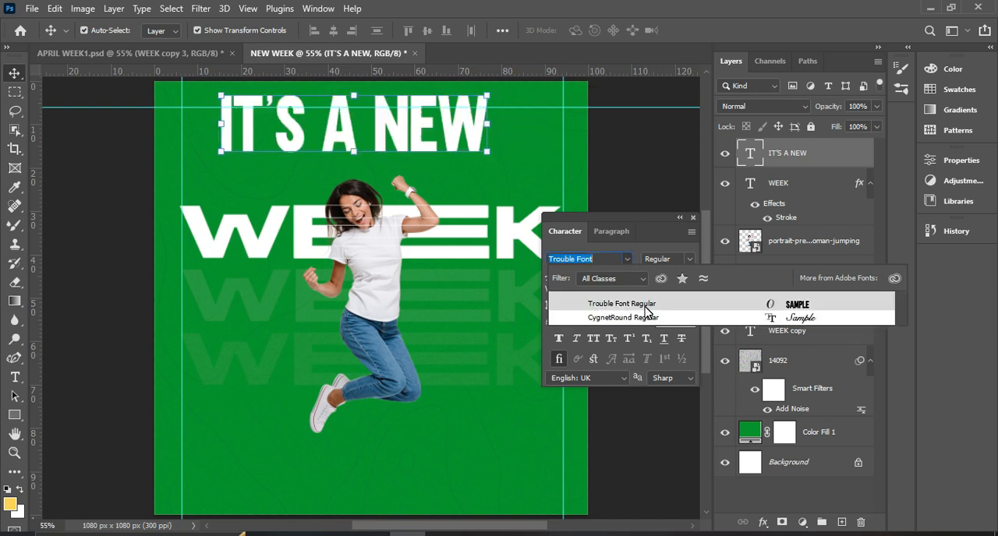
click(645, 306)
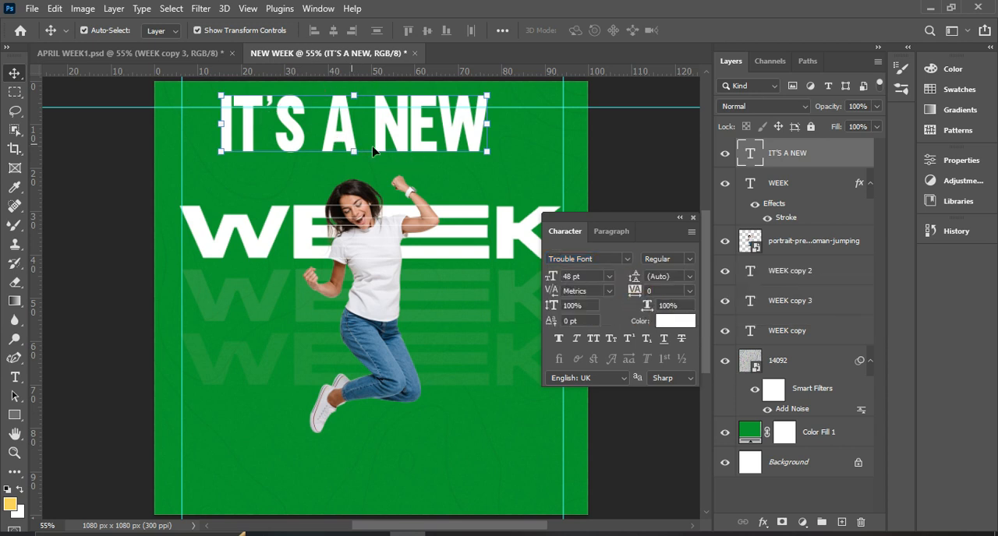
Set the IT`S A NEW text to 16 pt and place it above the W of WEEK at the left guide.
click(609, 276)
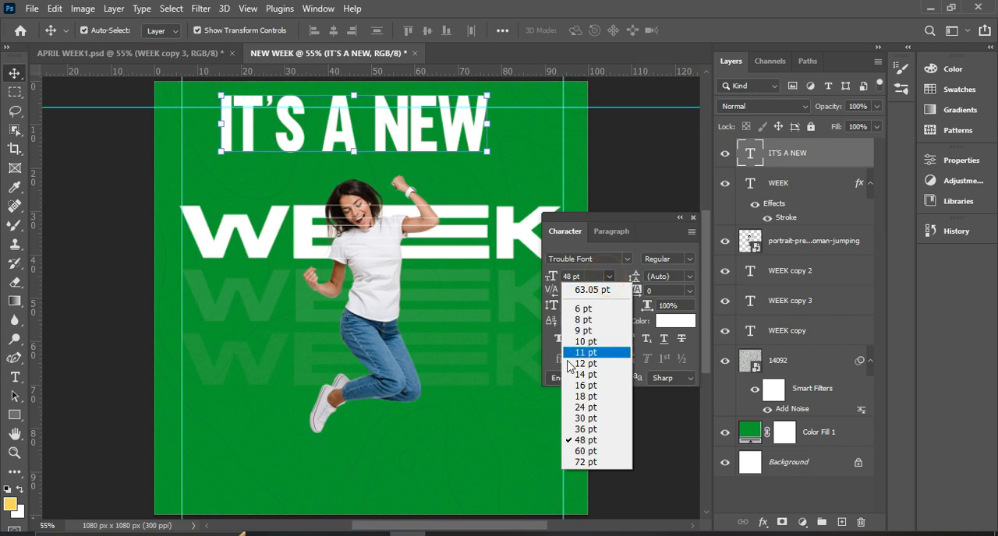
click(582, 386)
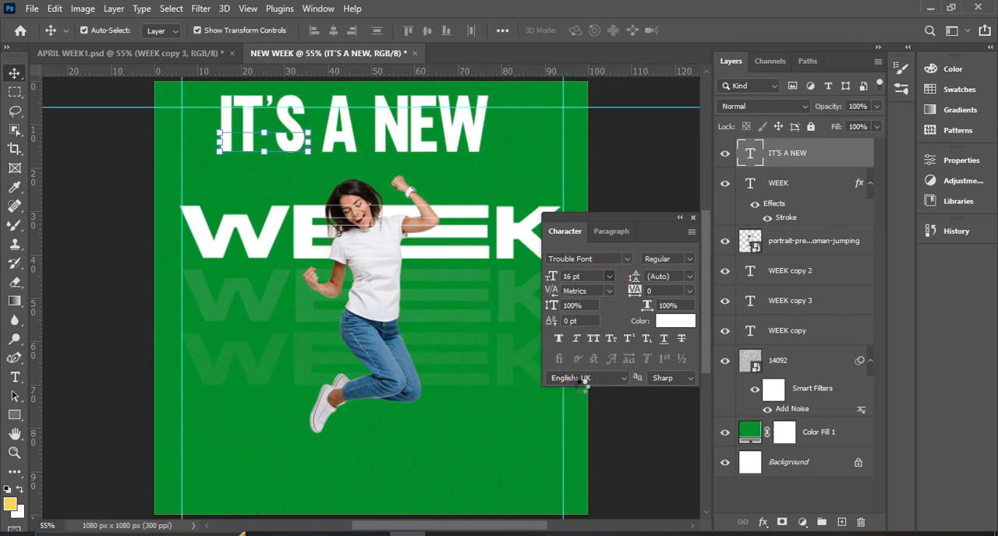
drag(276, 148, 239, 193)
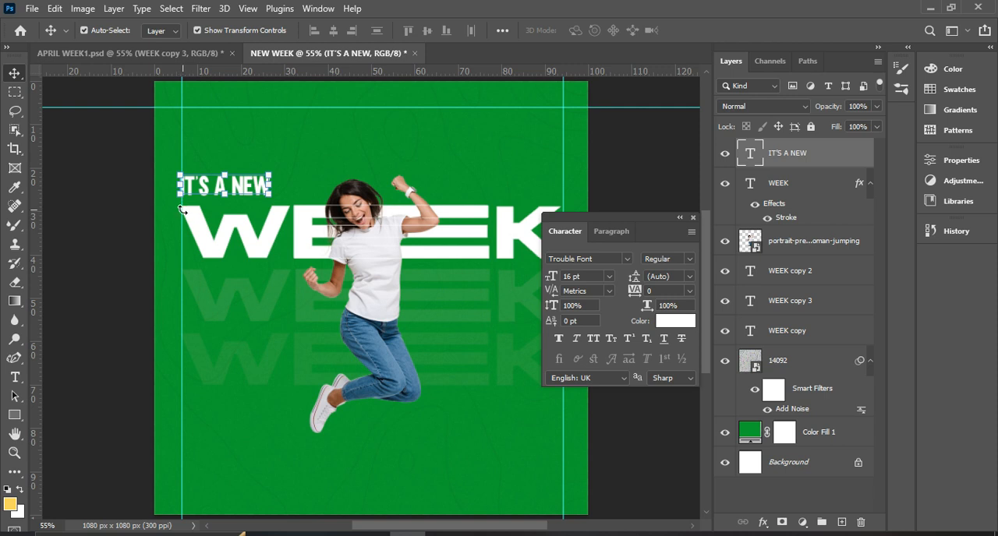
Scale the IT`S A NEW text up proportionally to about 126%, keeping its left edge at the guide, and apply the transform.
key(ctrl+plus)
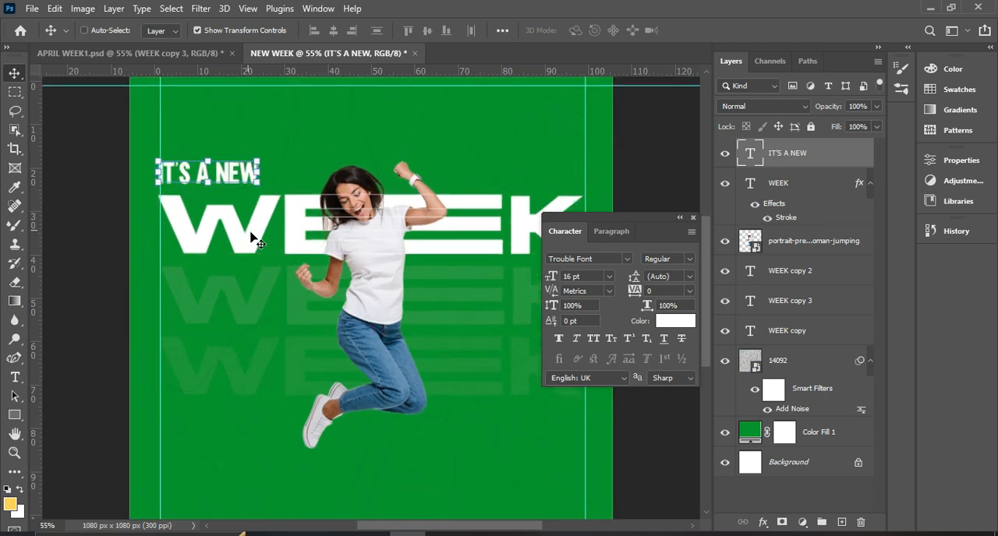
key(ctrl+plus)
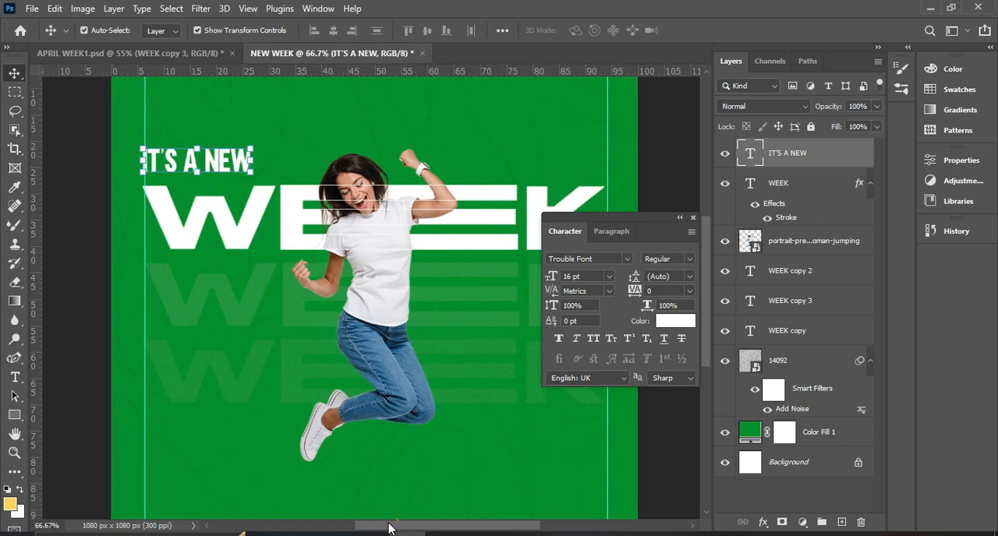
drag(388, 529, 365, 529)
scroll(352, 345, up, 3)
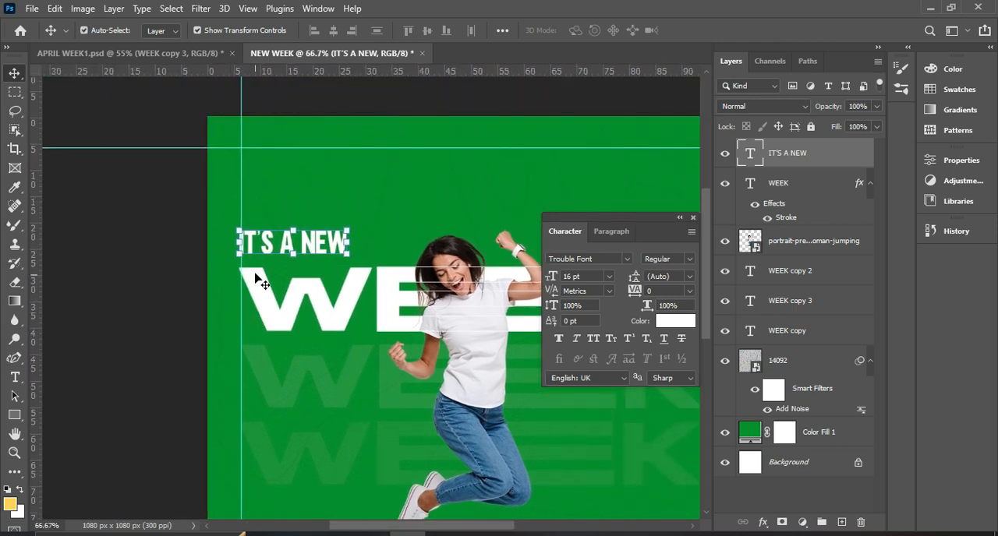
drag(350, 227, 380, 223)
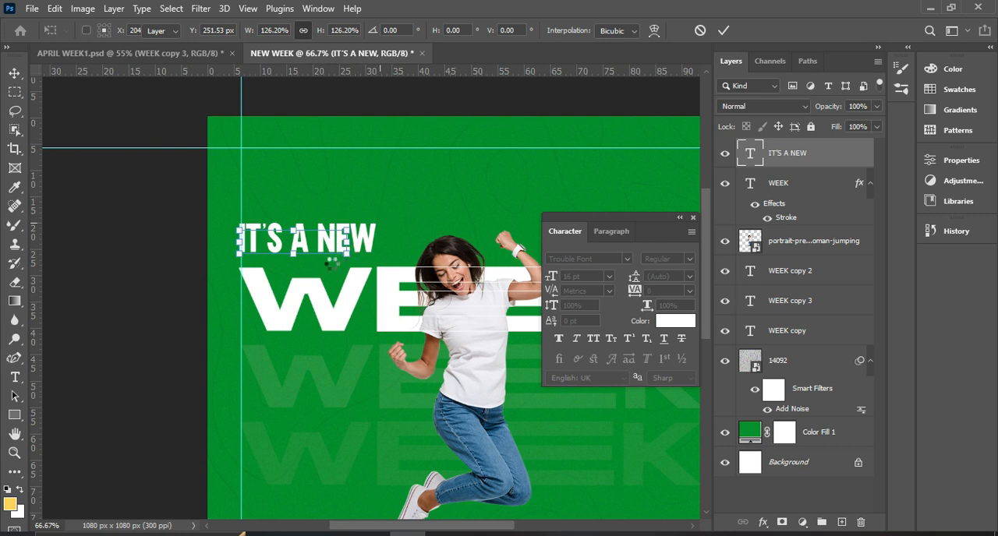
key(Return)
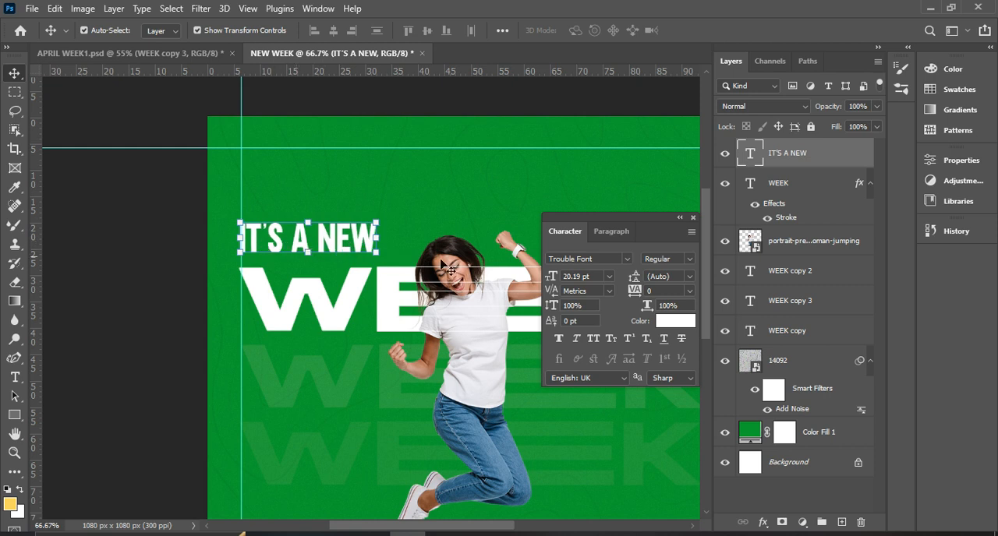
Change the colour of the IT'S A NEW text to lime green #d1f55f.
click(677, 321)
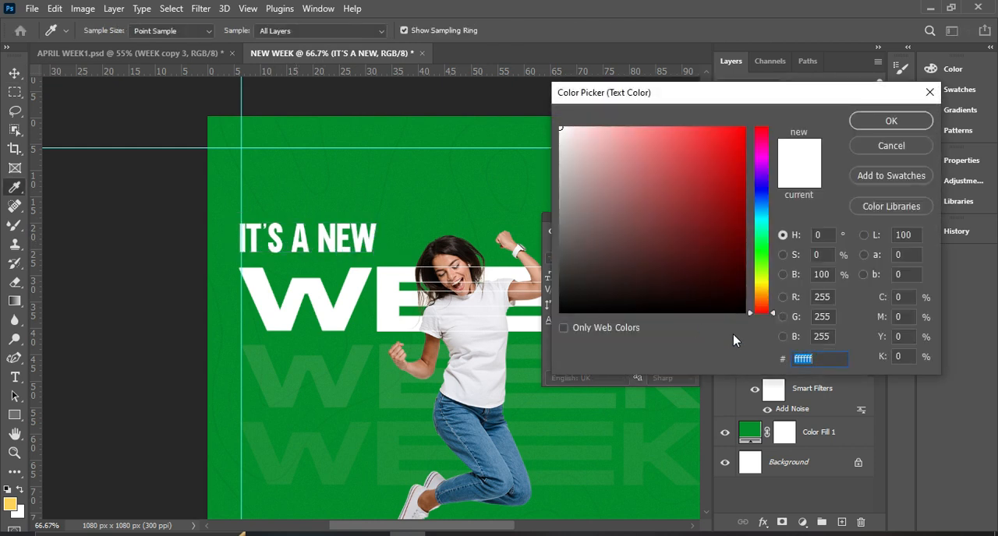
text(d1f55f)
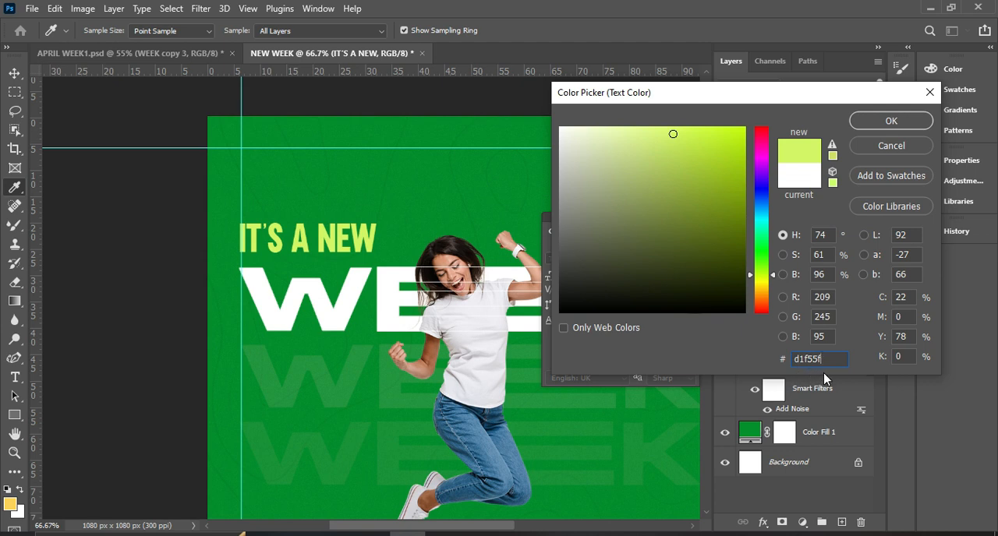
click(891, 119)
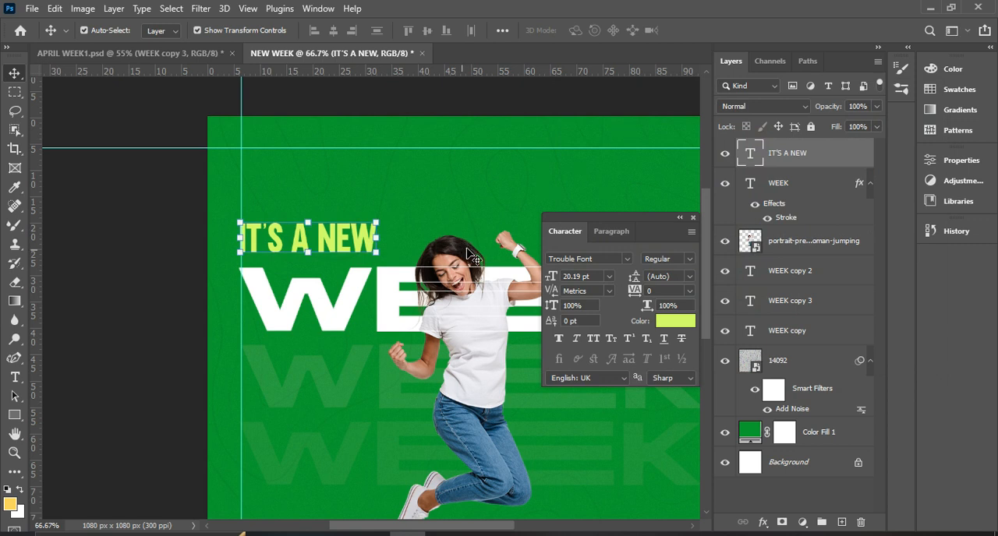
Review the whole flyer layout and compare its empty lower area with the bottom of the APRIL WEEK1.psd design.
click(488, 100)
scroll(488, 101, down, 3)
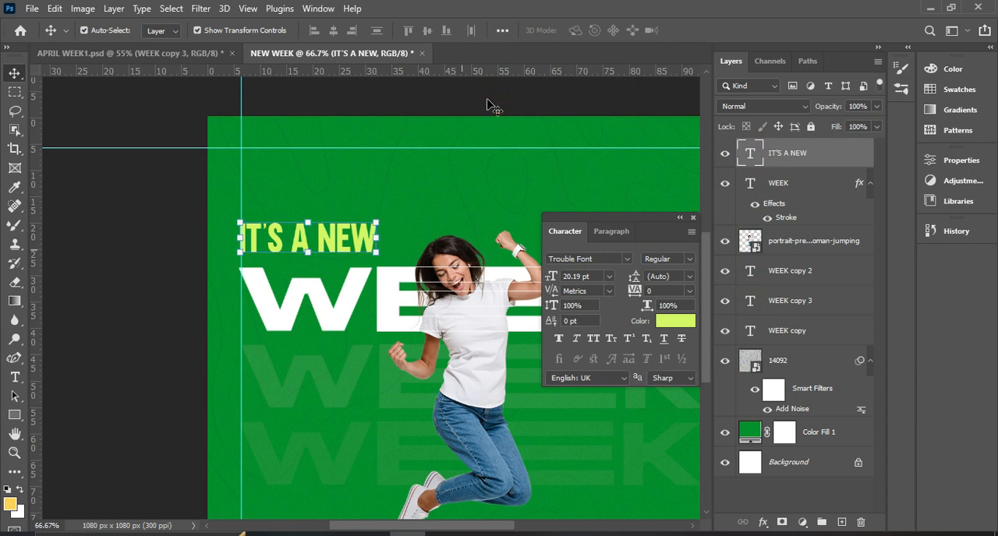
scroll(491, 104, down, 3)
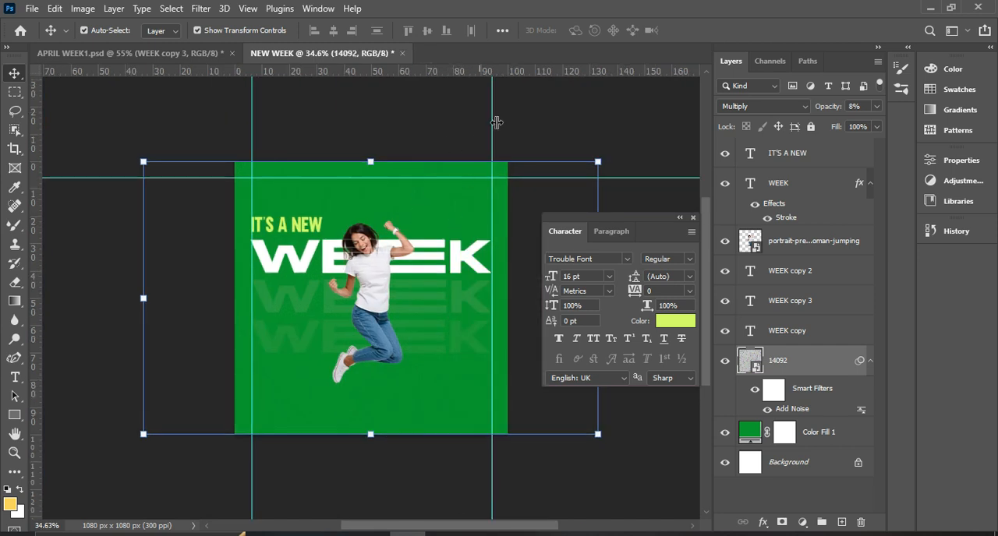
click(595, 111)
key(ctrl+plus)
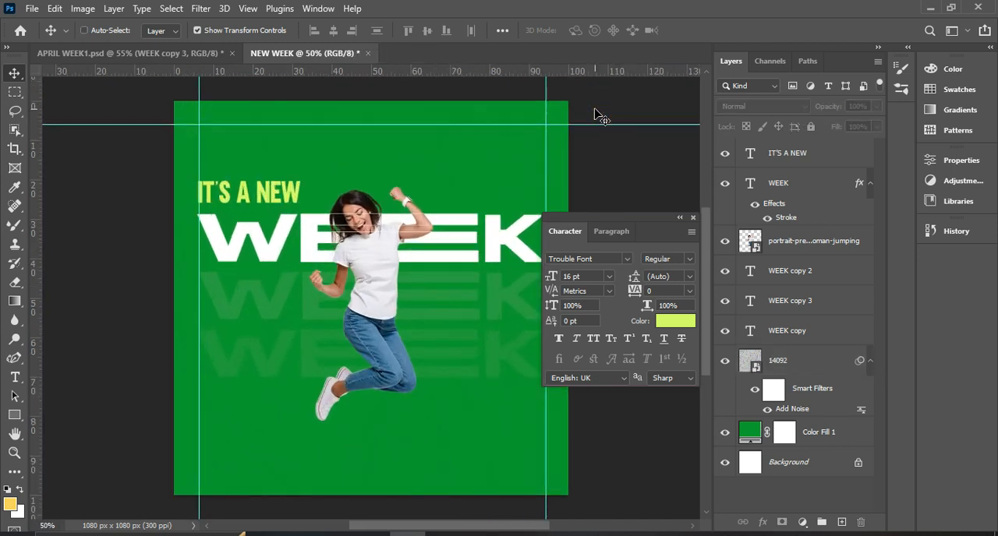
key(ctrl+plus)
scroll(521, 217, down, 3)
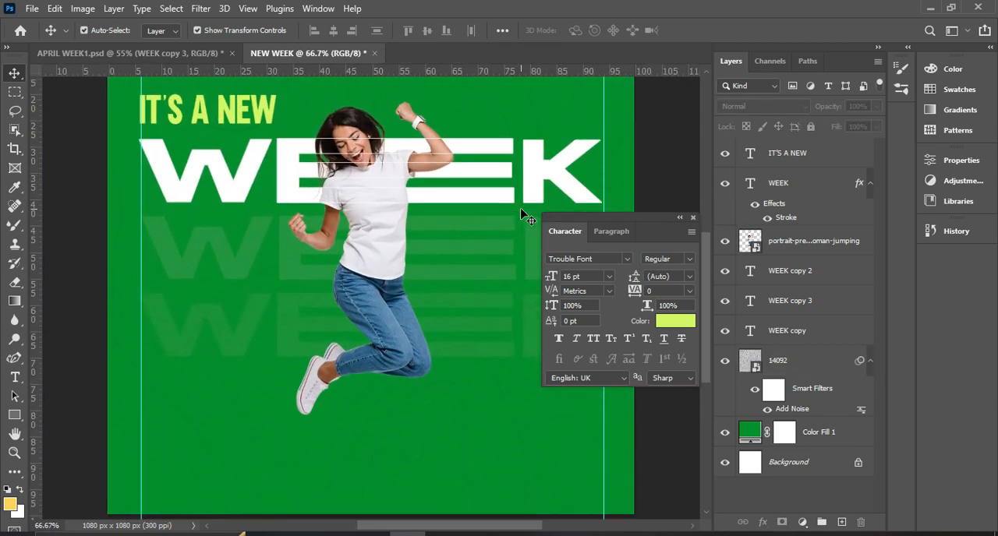
scroll(524, 222, up, 5)
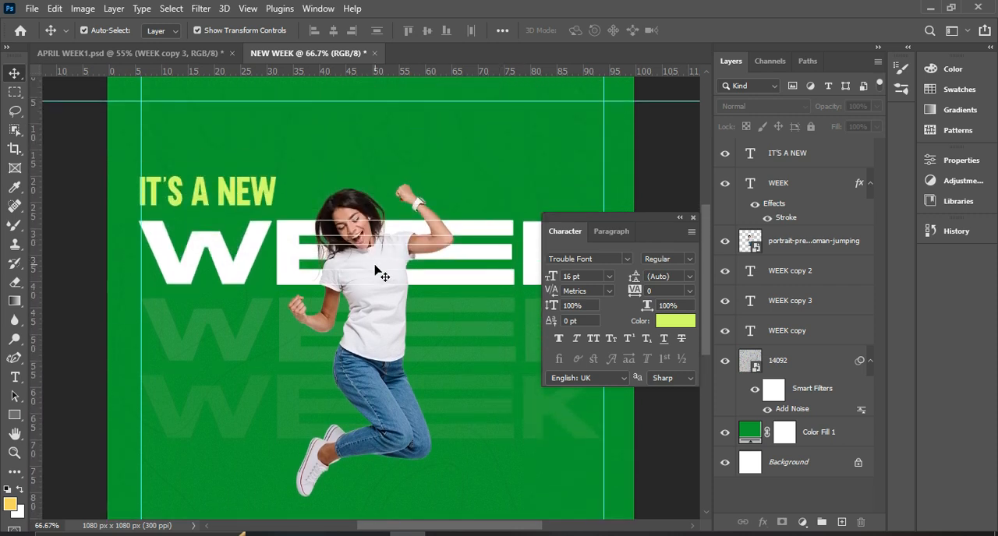
scroll(314, 324, down, 5)
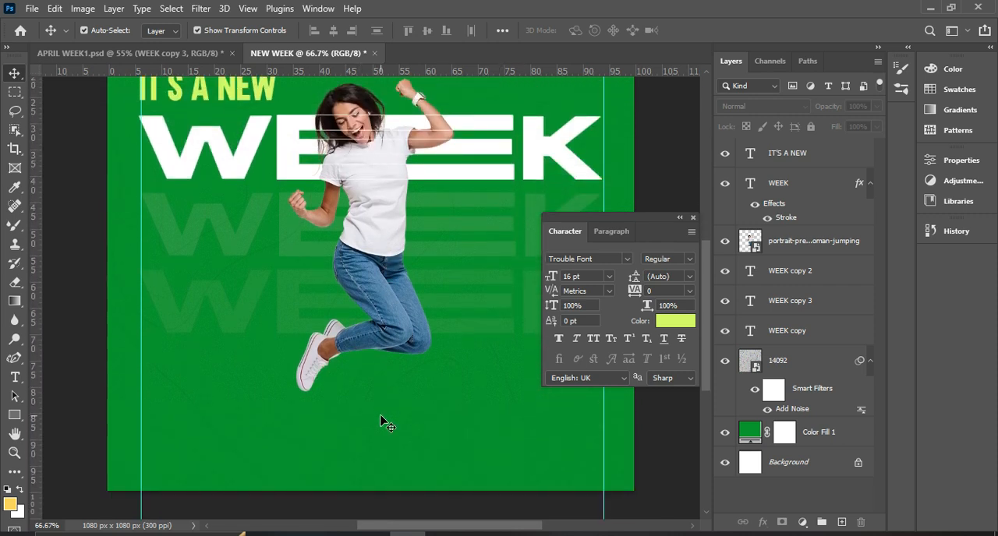
click(135, 51)
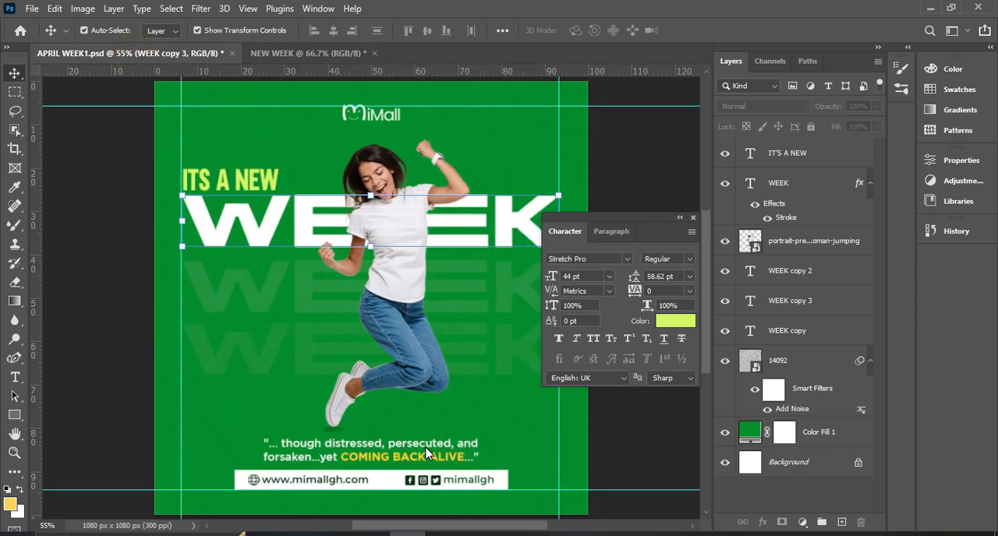
Return to the NEW WEEK document and add a horizontal guide near the canvas bottom, at about 95% of its height.
click(302, 53)
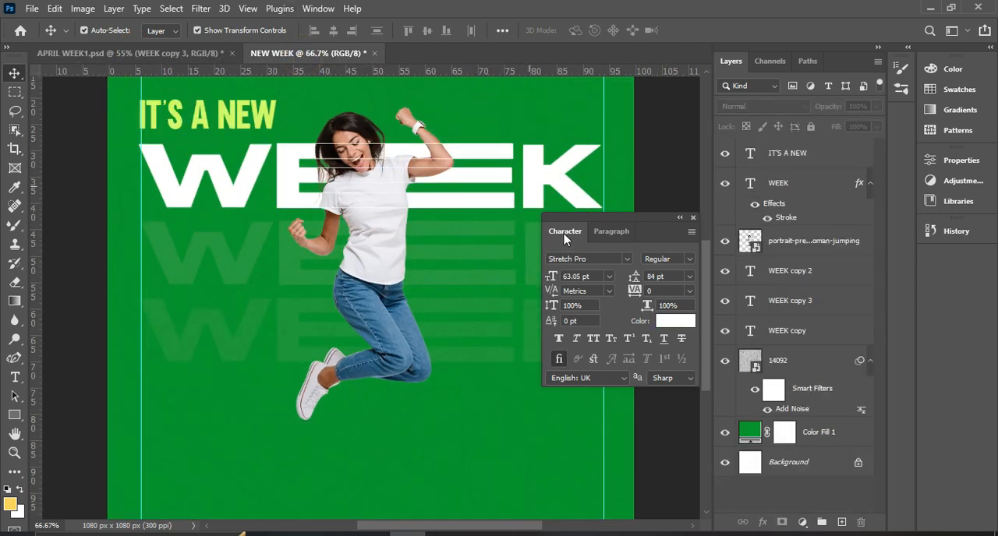
scroll(491, 312, down, 3)
drag(487, 71, 496, 457)
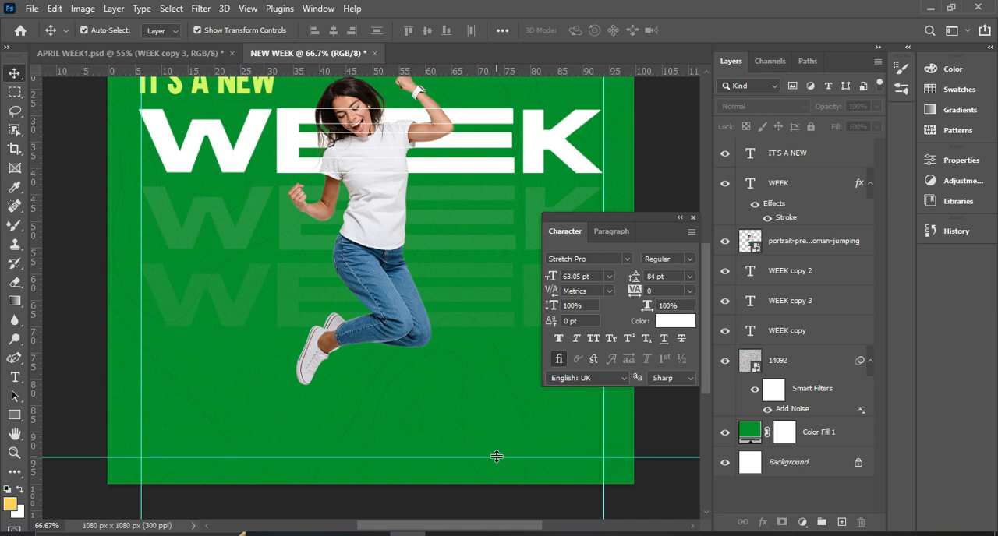
Draw a white-filled rectangle of about 657 x 61 px with its lower edge on the bottom guide.
drag(14, 422, 15, 422)
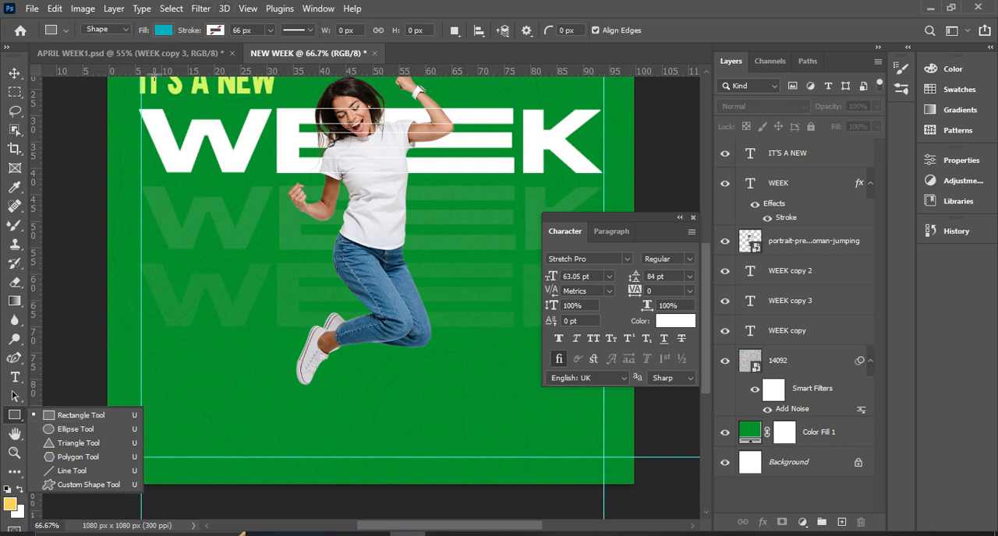
click(49, 414)
click(161, 31)
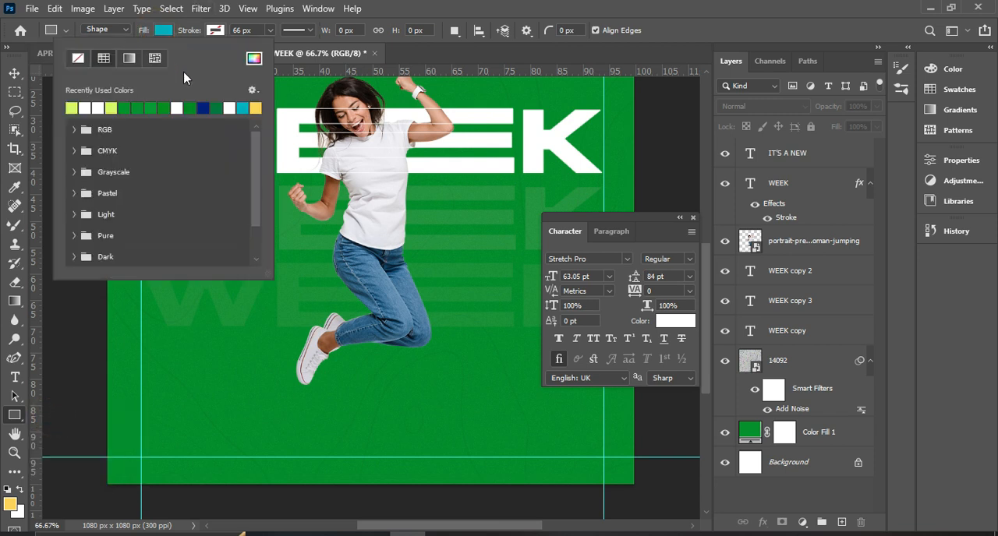
click(254, 59)
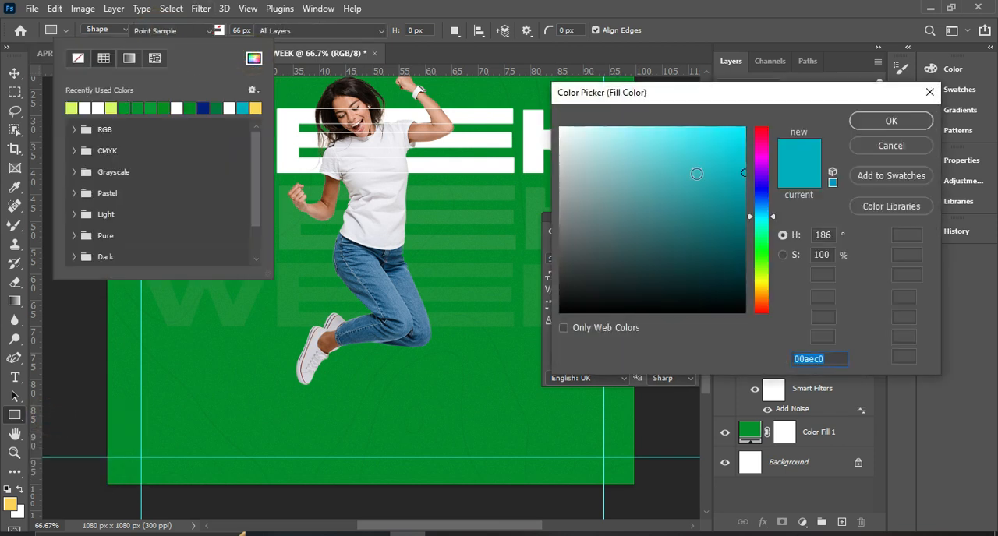
click(536, 134)
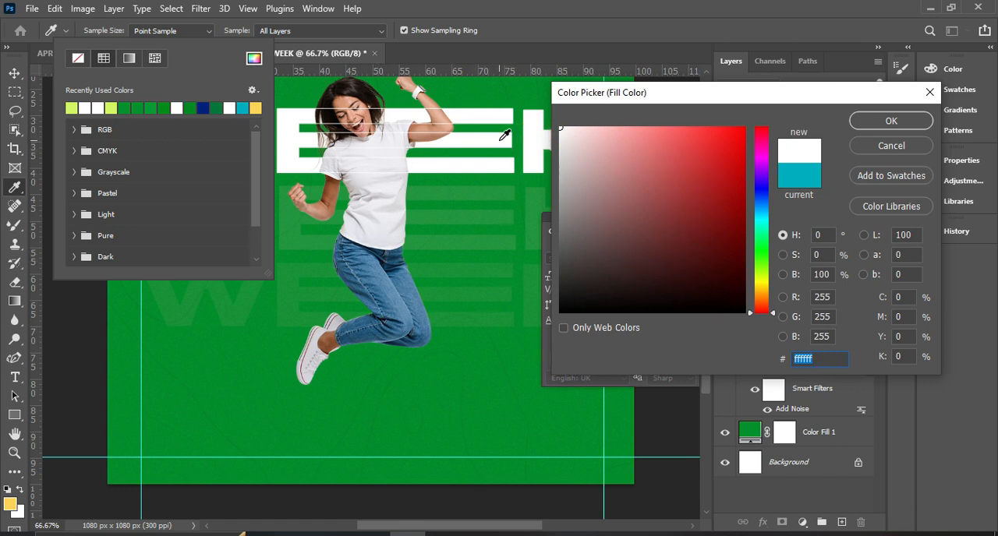
click(890, 121)
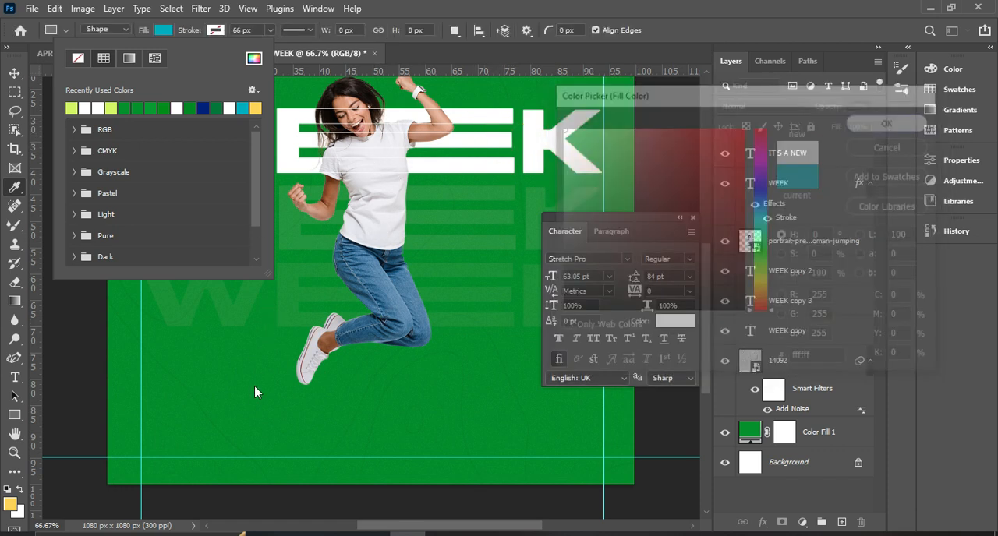
drag(218, 428, 538, 451)
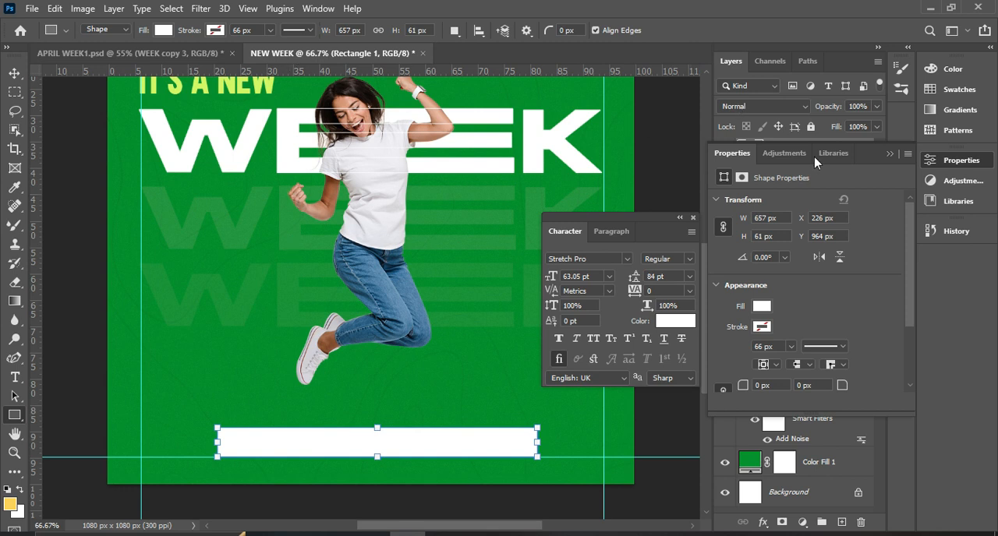
click(890, 153)
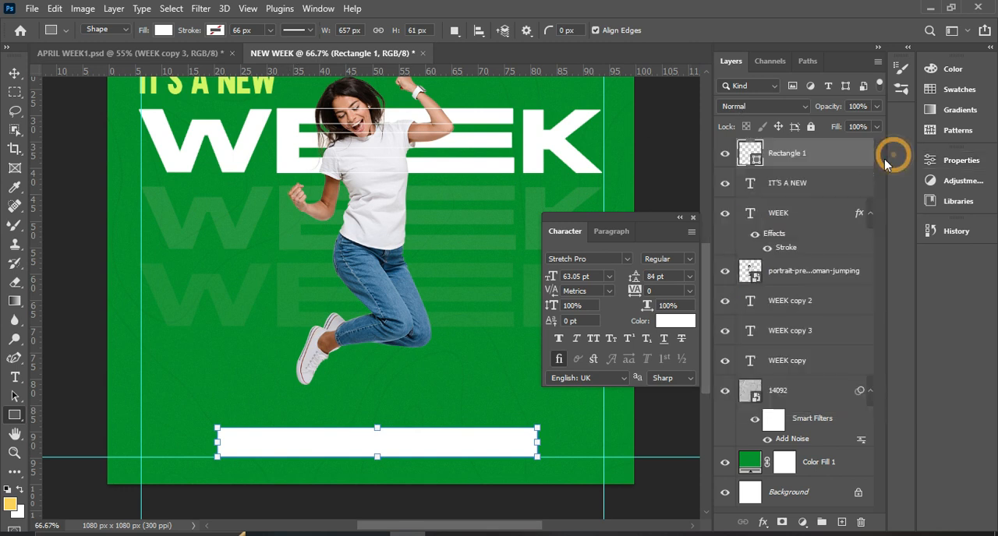
Dock the floating Character panel with the collapsed panels and centre the white rectangle horizontally on the canvas.
click(15, 74)
drag(659, 232, 962, 265)
key(ctrl)
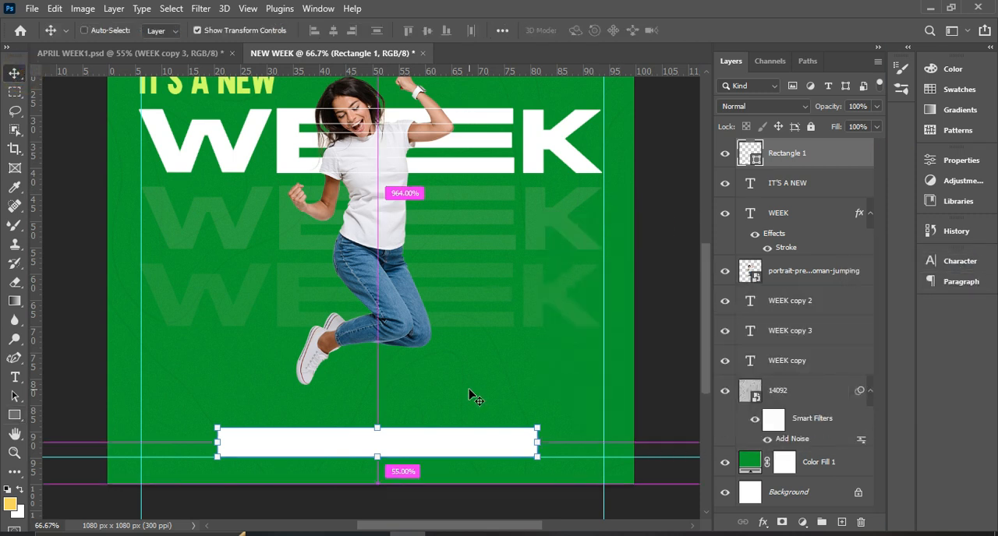
key(ctrl+a)
click(333, 30)
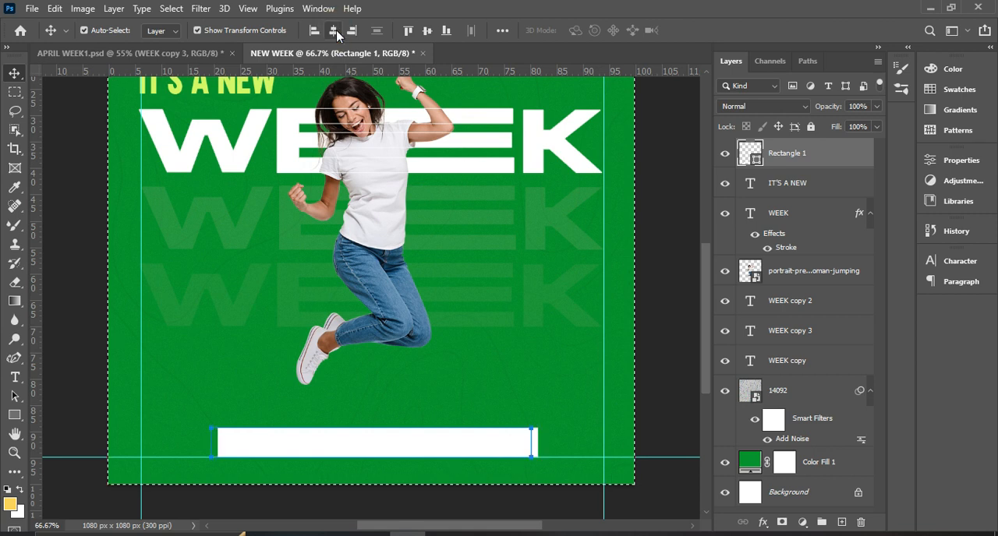
key(ctrl+d)
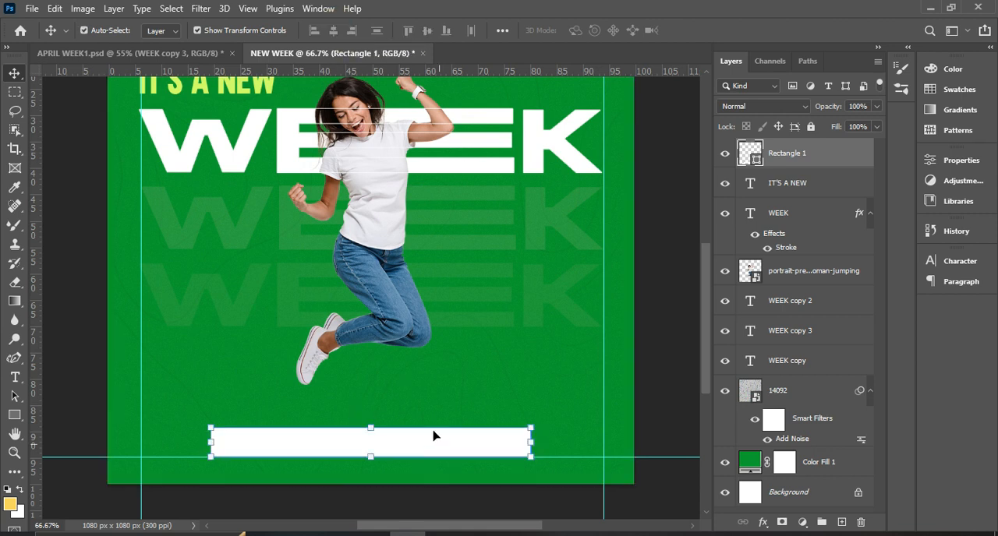
Compare the flyer with APRIL WEEK1.psd, examining the quote text and the contact bar at its bottom.
scroll(605, 371, up, 1)
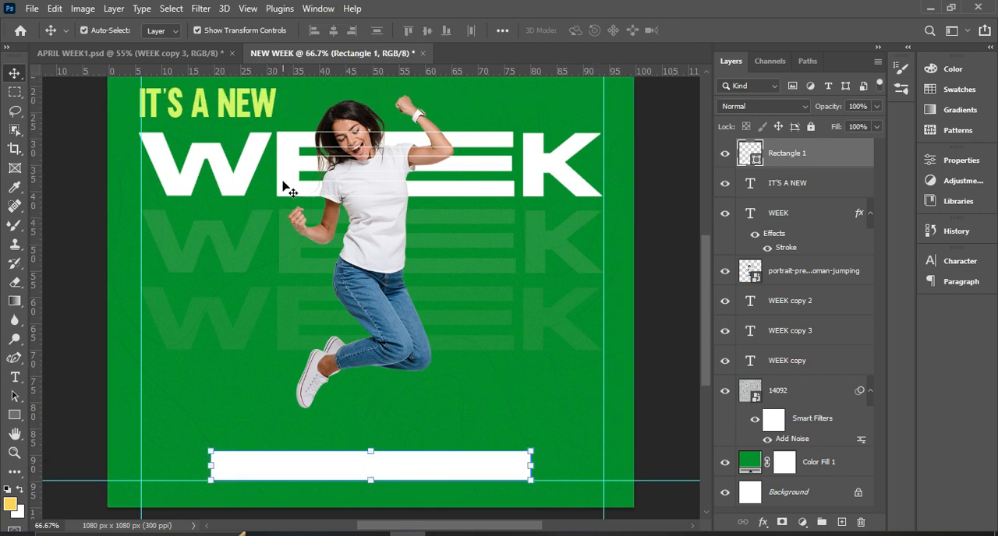
ctrl+click(234, 117)
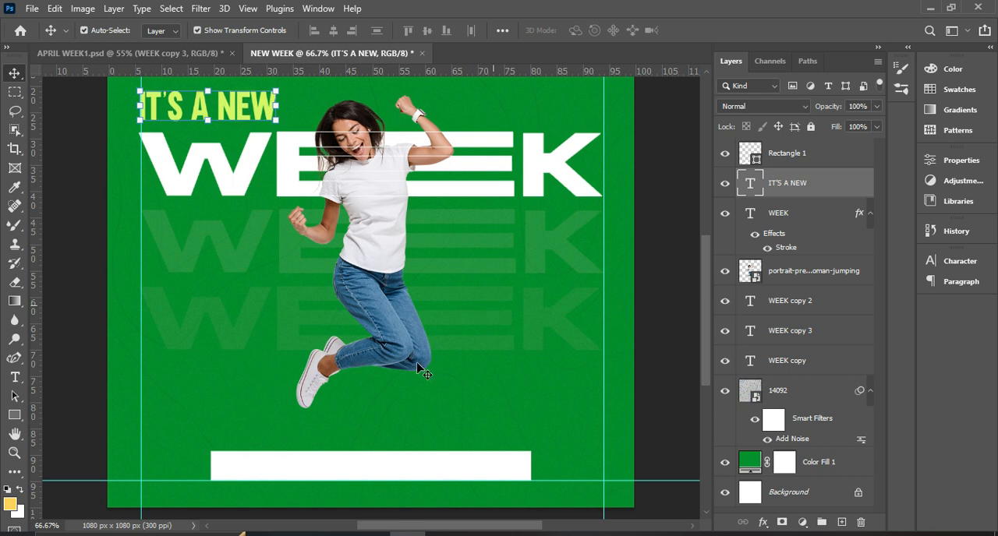
scroll(409, 377, up, 2)
scroll(409, 377, up, 3)
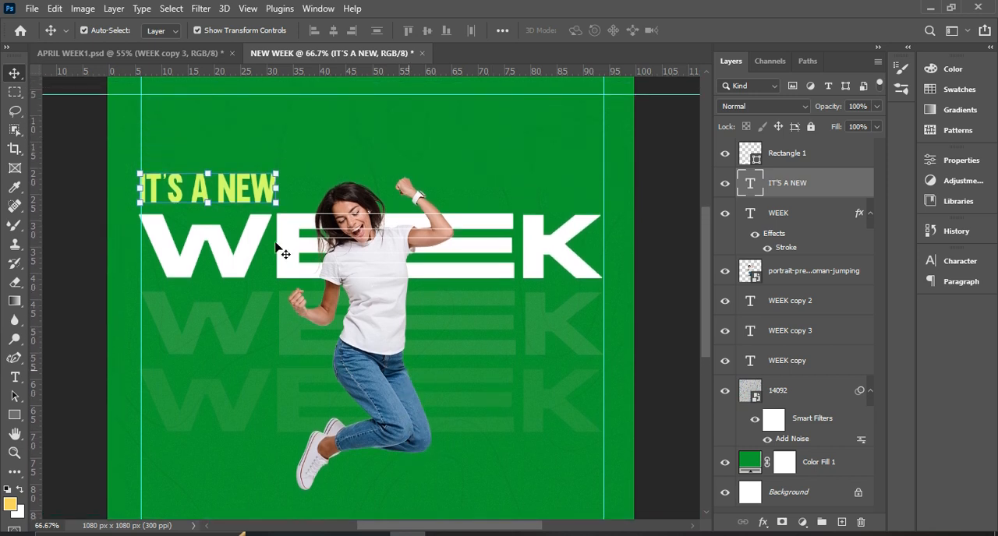
click(176, 58)
click(176, 59)
click(176, 59)
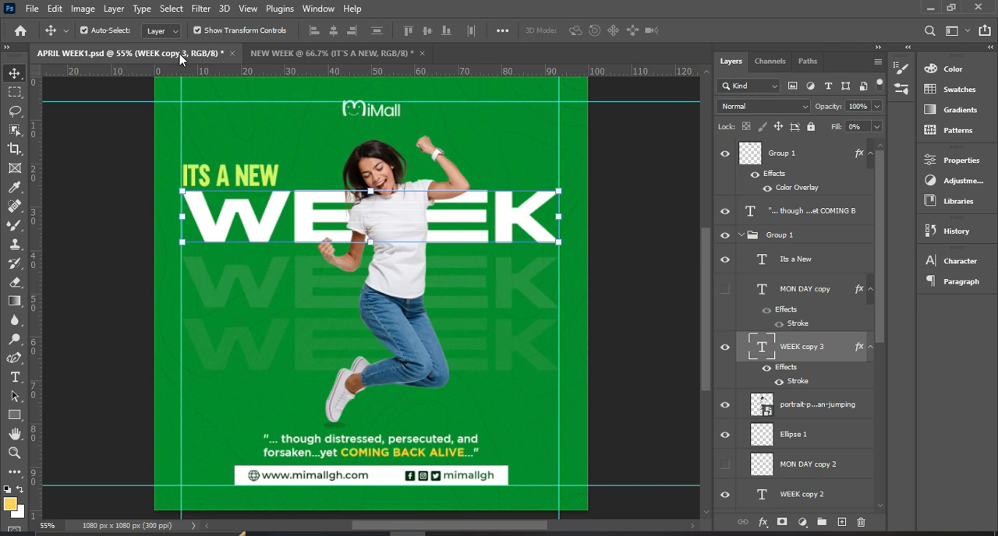
scroll(421, 393, down, 1)
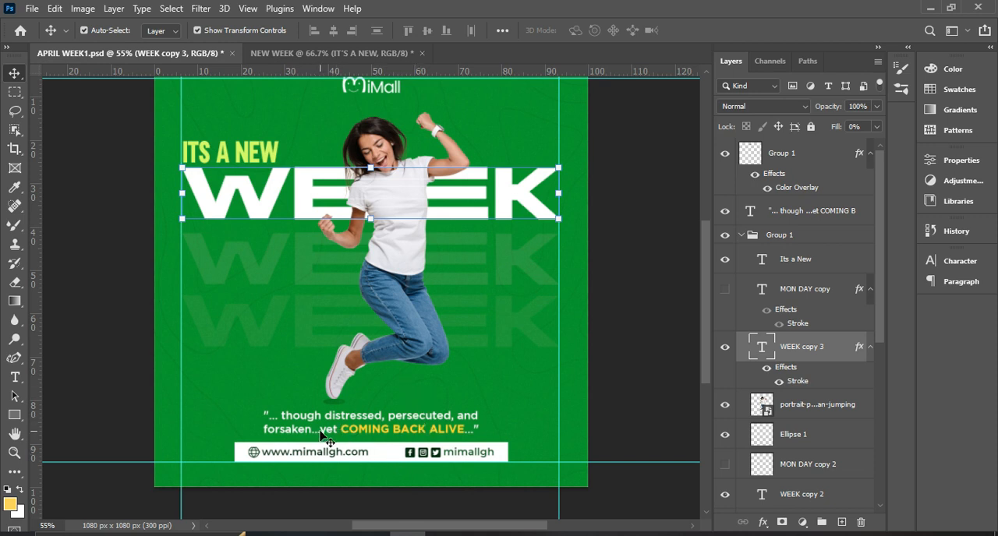
Return to the NEW WEEK document and select the Rectangle 1 layer of the white bar.
click(317, 54)
scroll(115, 347, down, 5)
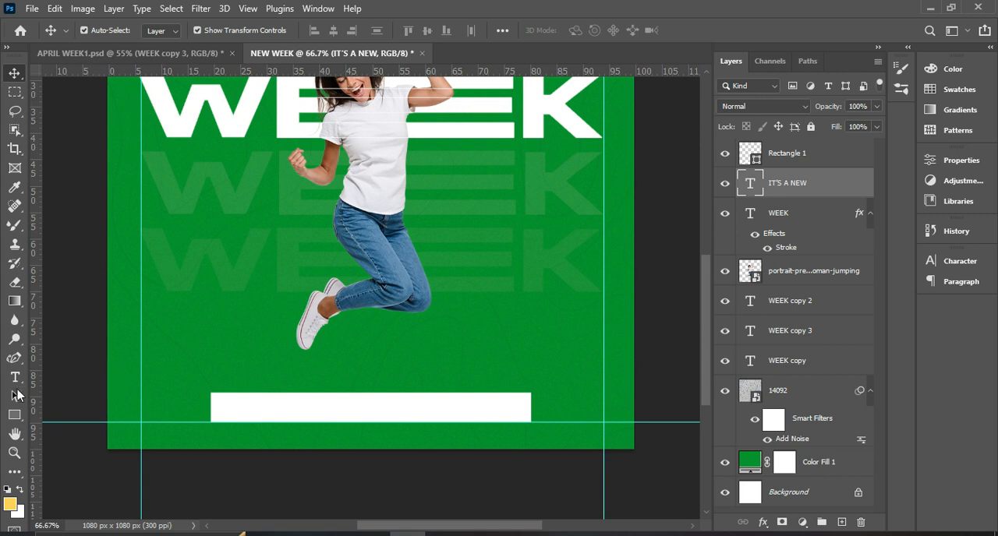
scroll(332, 299, up, 3)
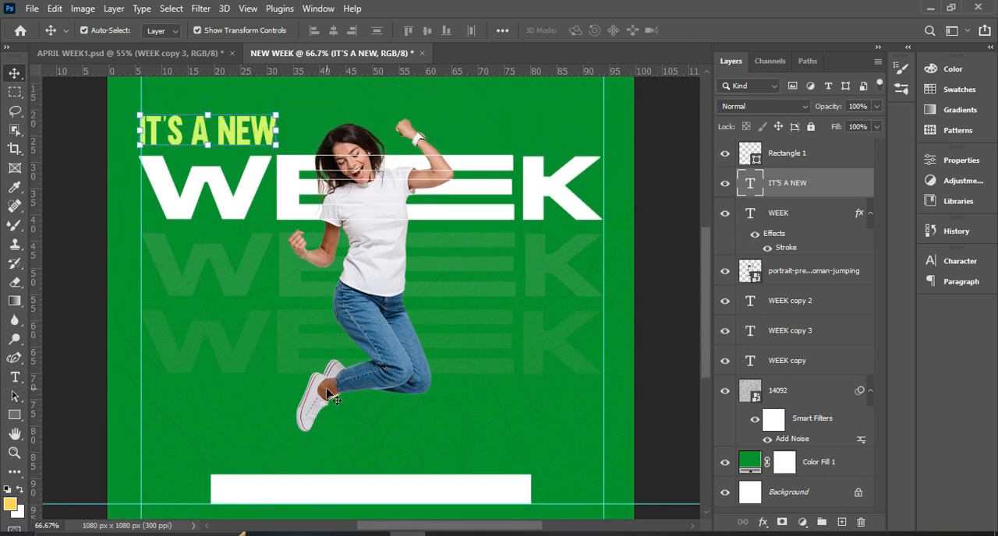
scroll(355, 436, down, 2)
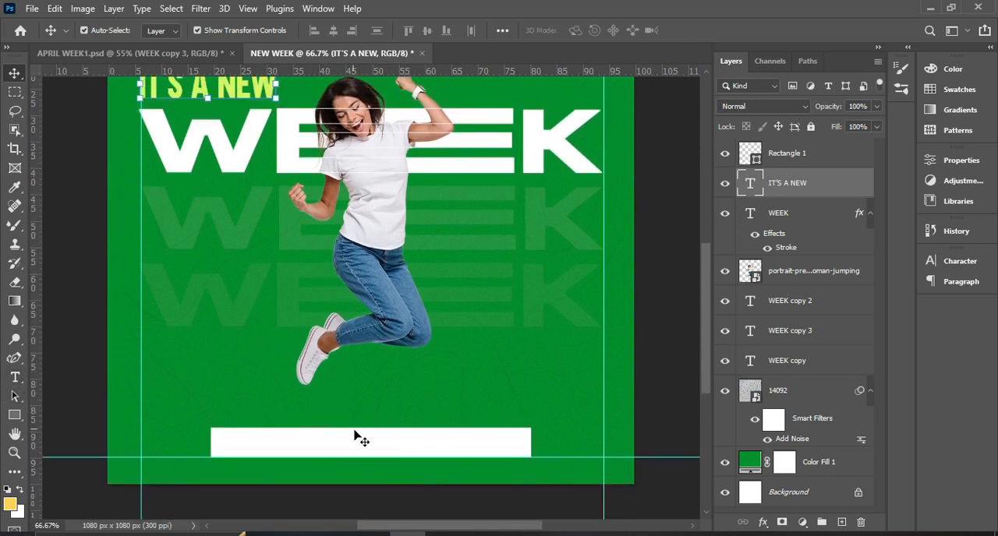
click(788, 154)
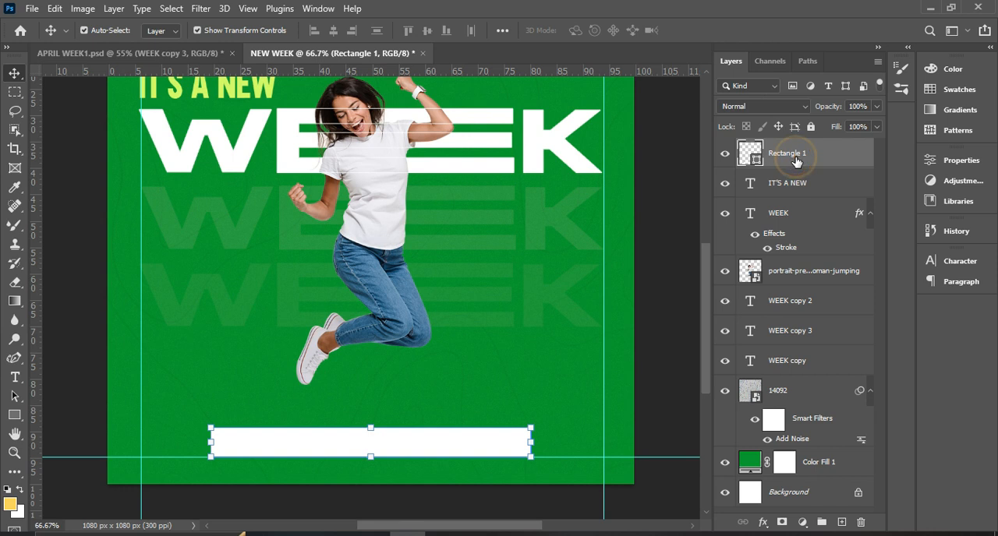
Set up the Horizontal Type tool with the Montserrat font in the Bold style.
click(16, 378)
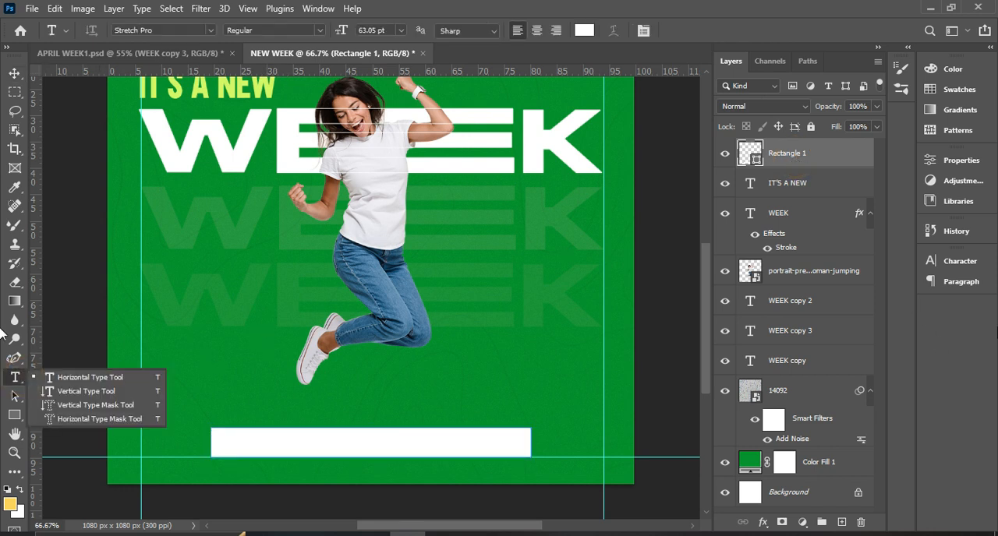
click(952, 261)
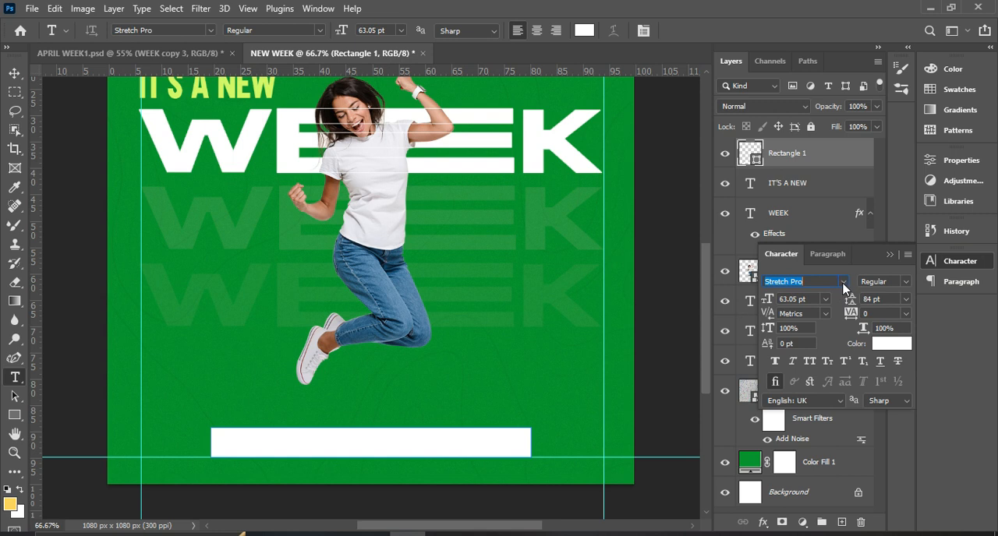
click(843, 283)
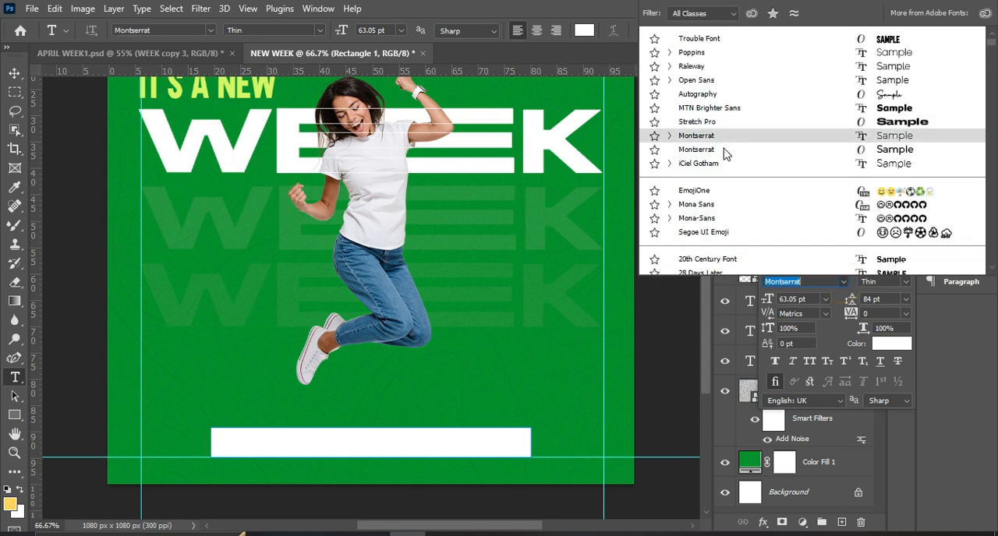
click(725, 149)
click(905, 280)
click(837, 284)
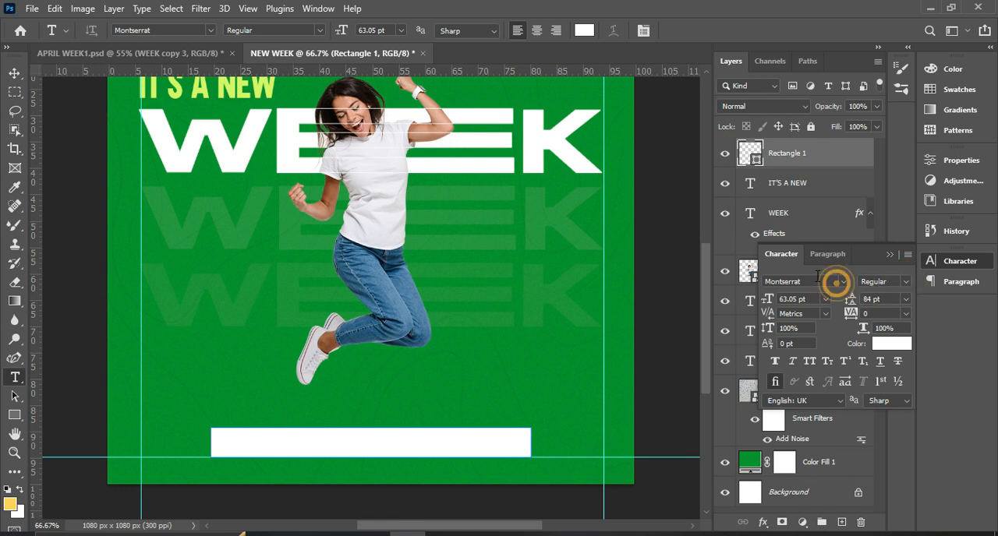
click(816, 282)
click(815, 282)
click(815, 282)
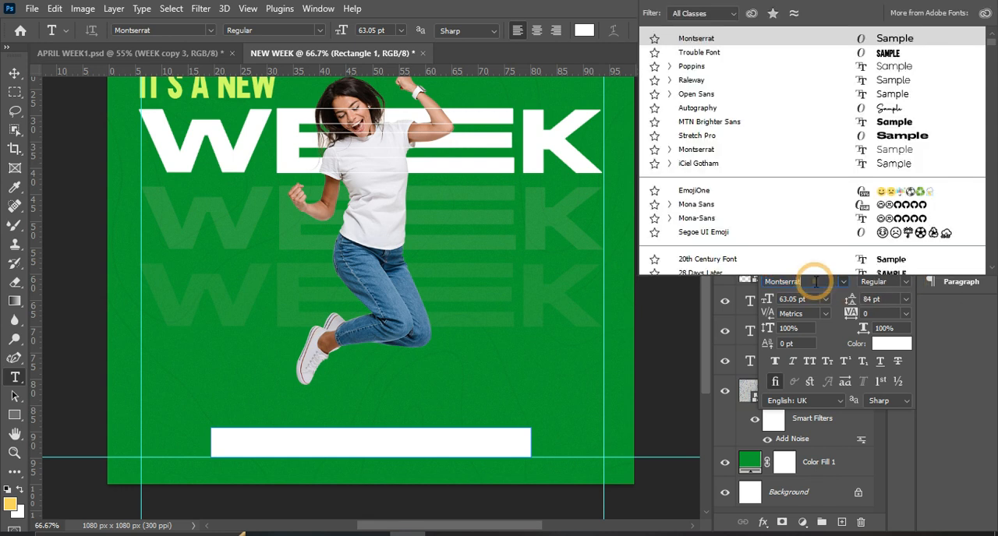
text(b)
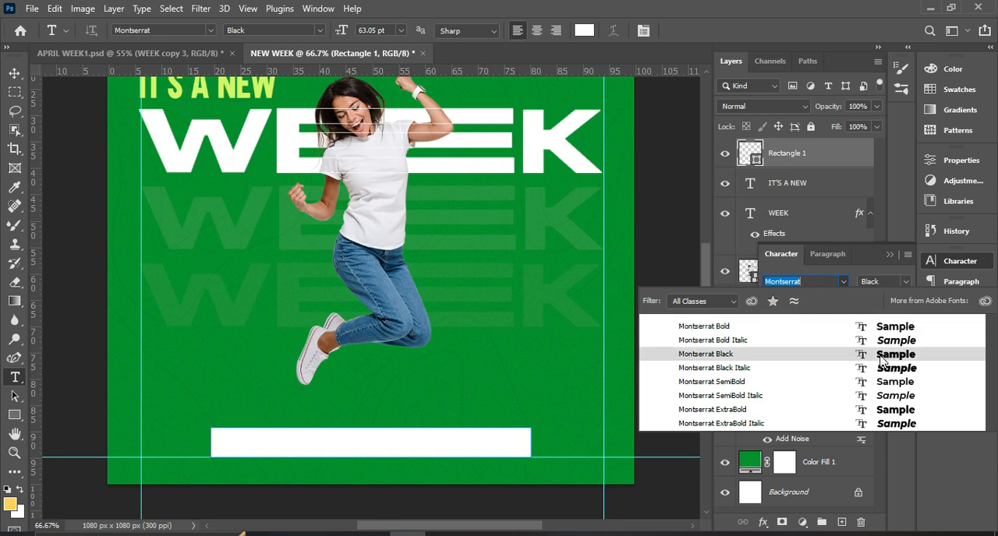
click(863, 326)
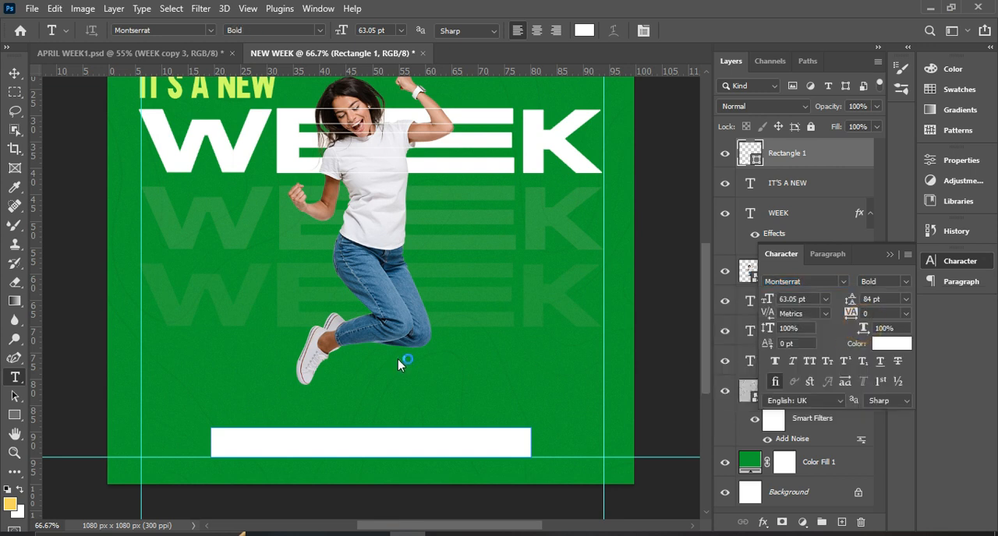
Add a white text layer reading “...though just above the white bar.
click(275, 409)
click(275, 409)
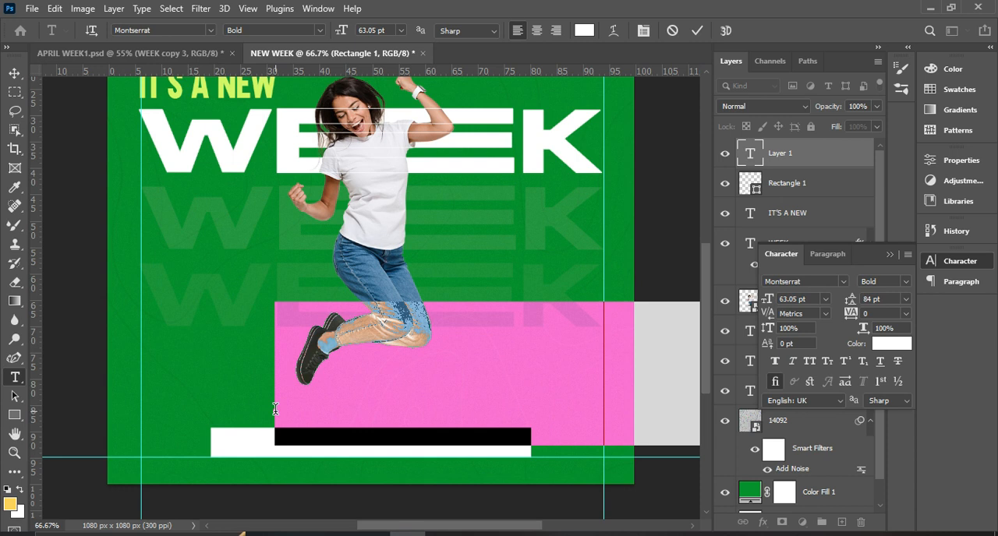
text(s)
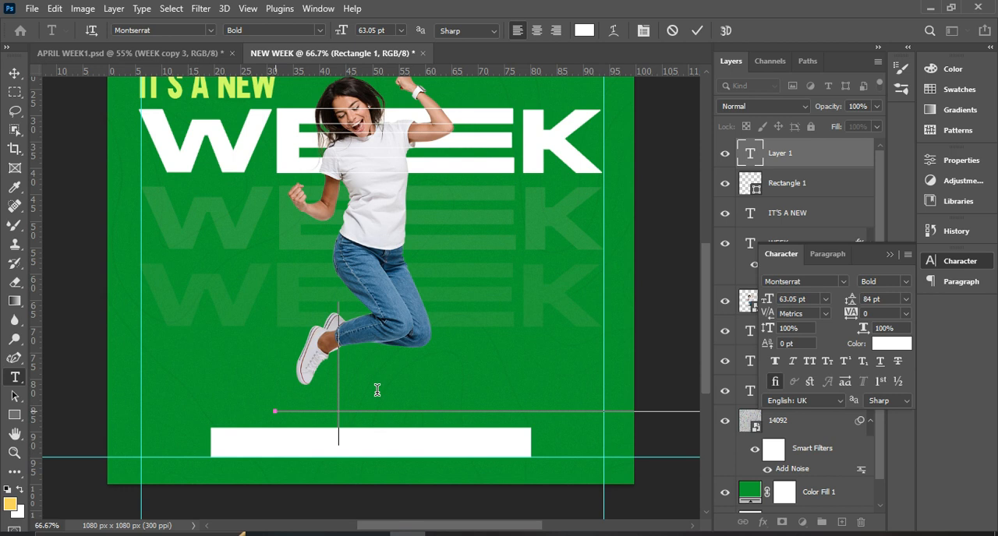
text(...)
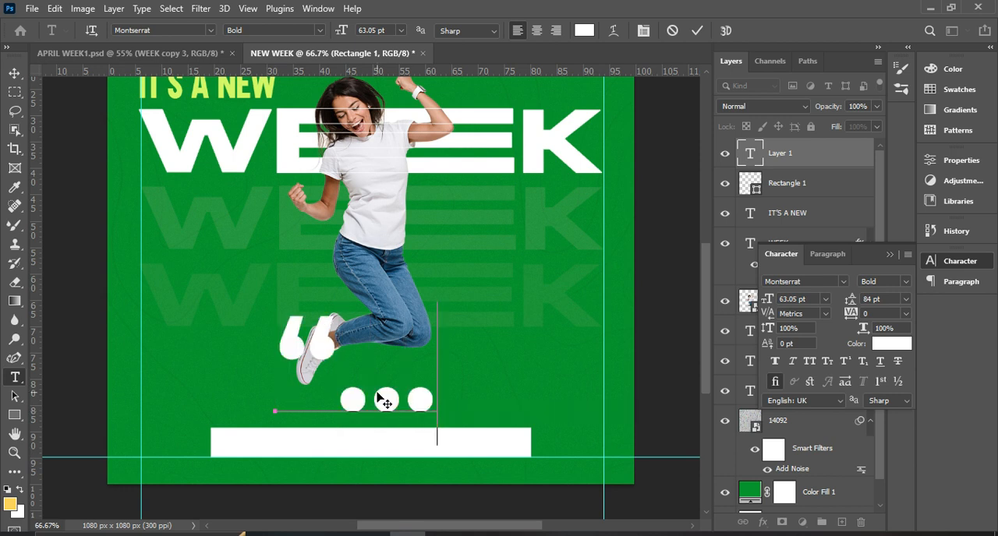
text(tho)
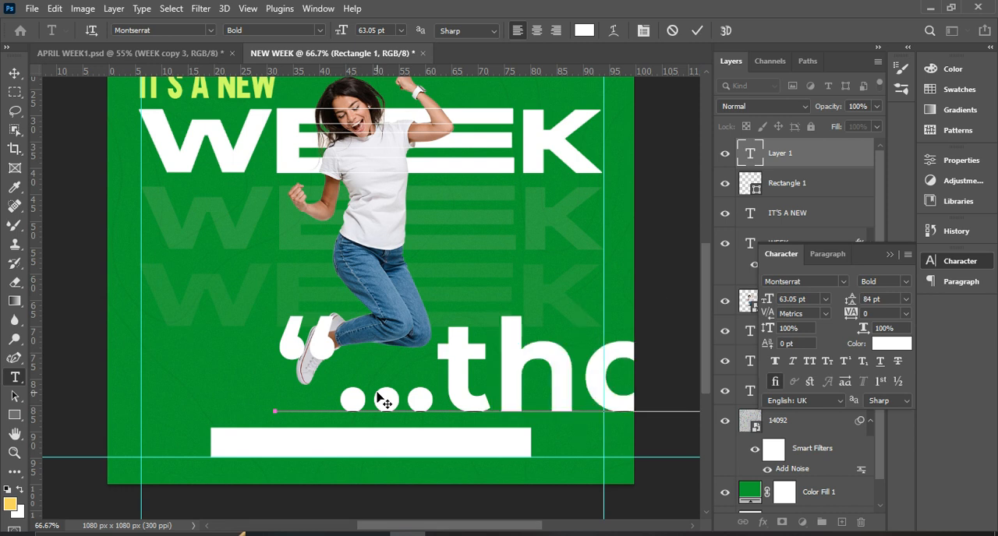
click(697, 30)
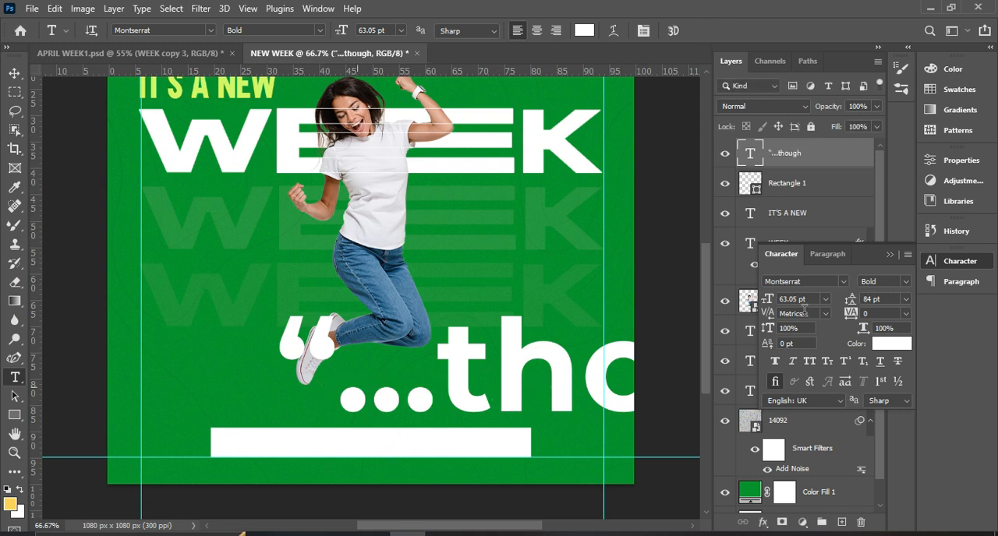
Set the “...though text's leading to Auto and its font size to 8 pt.
click(906, 300)
click(896, 317)
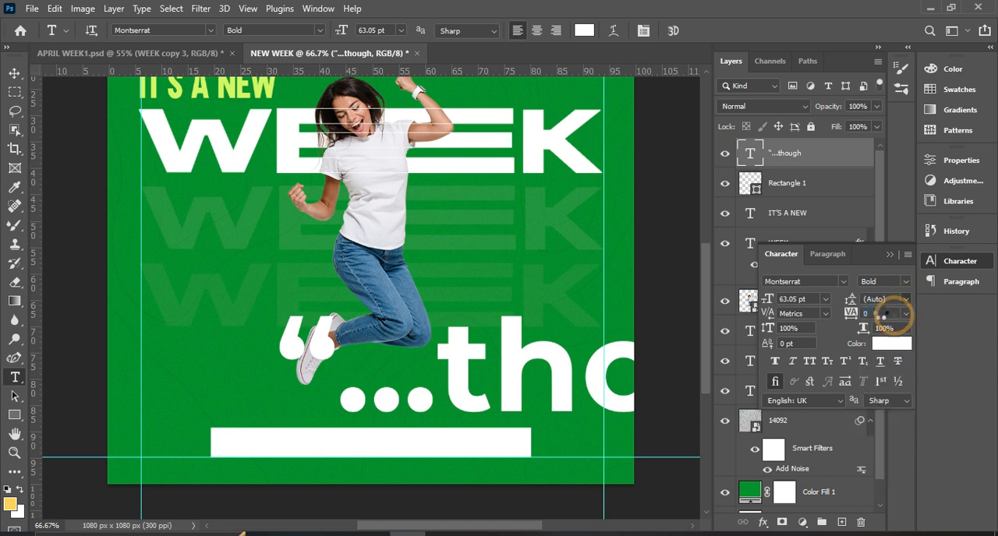
click(827, 300)
click(826, 300)
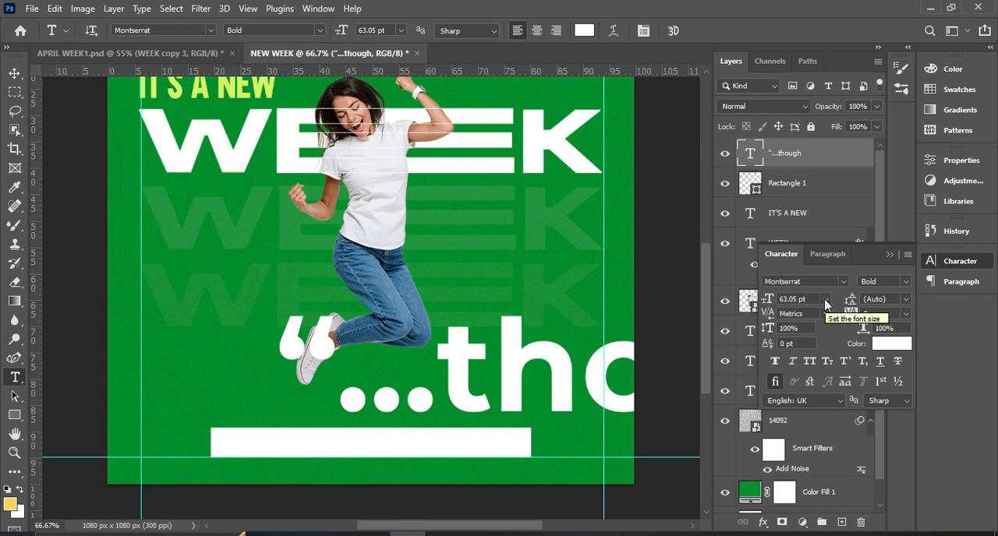
click(826, 301)
click(799, 364)
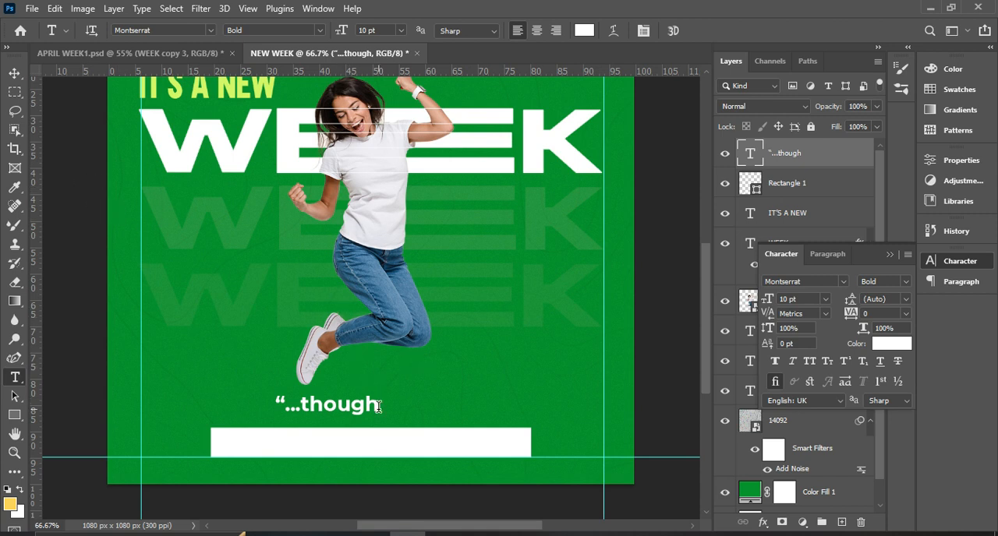
click(825, 299)
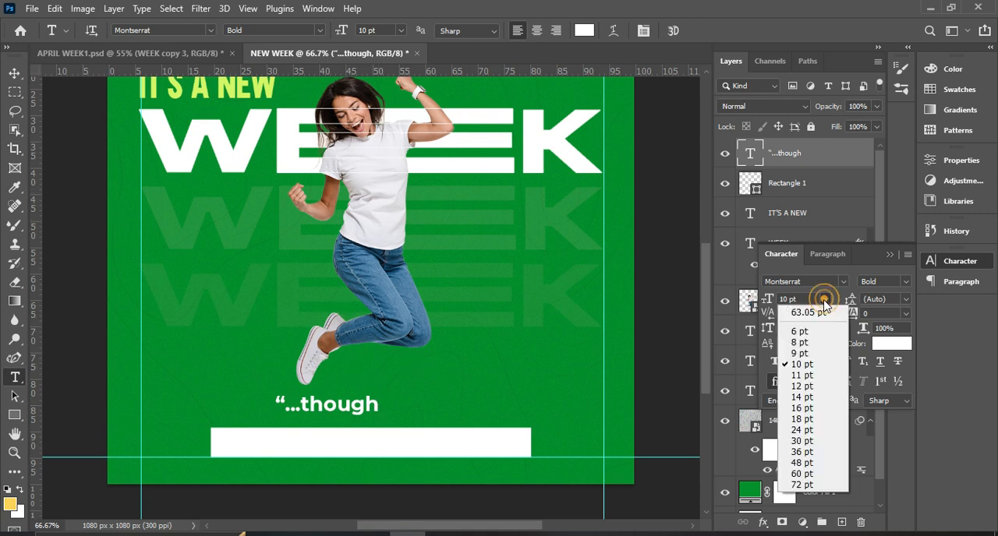
click(803, 344)
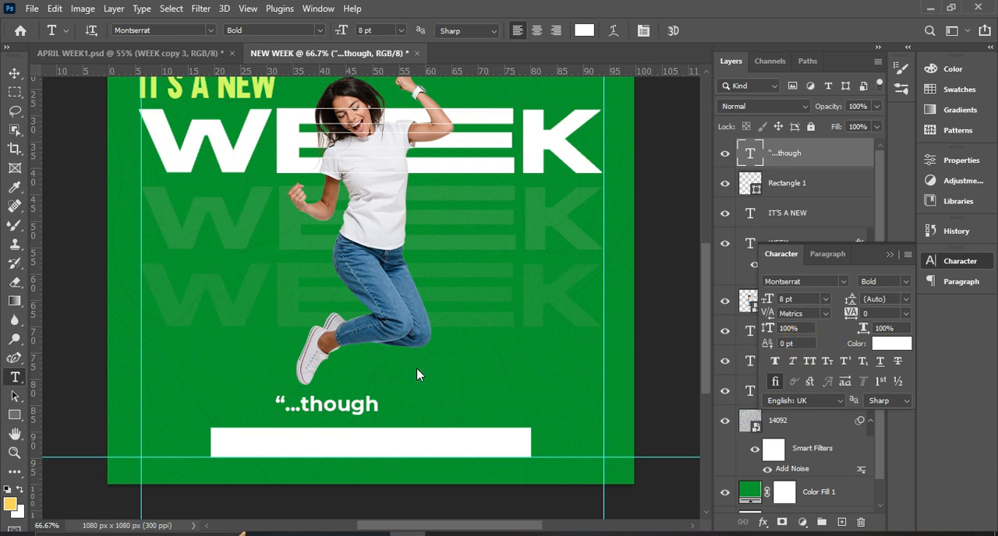
Reopen the “...though text above the white bar for editing.
click(384, 412)
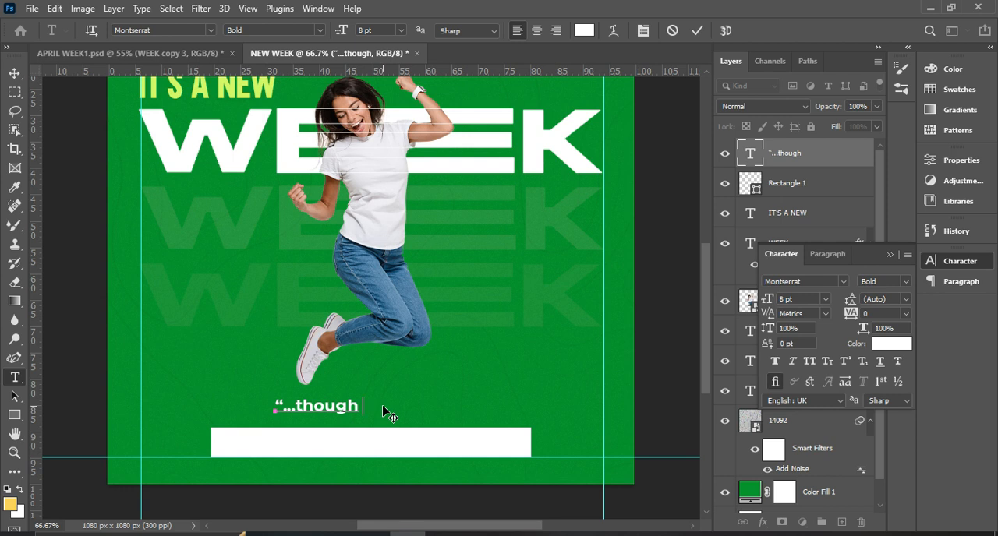
Complete the two-line quote to read “...though distressed, persecuted and forsaken...yet COMEING BACK ALIVE...”, breaking the line after “and”.
text(dei)
text(is)
text(tressed)
text(. p)
text(ersecute)
text(d)
text( and)
key(Return)
text(forsaken)
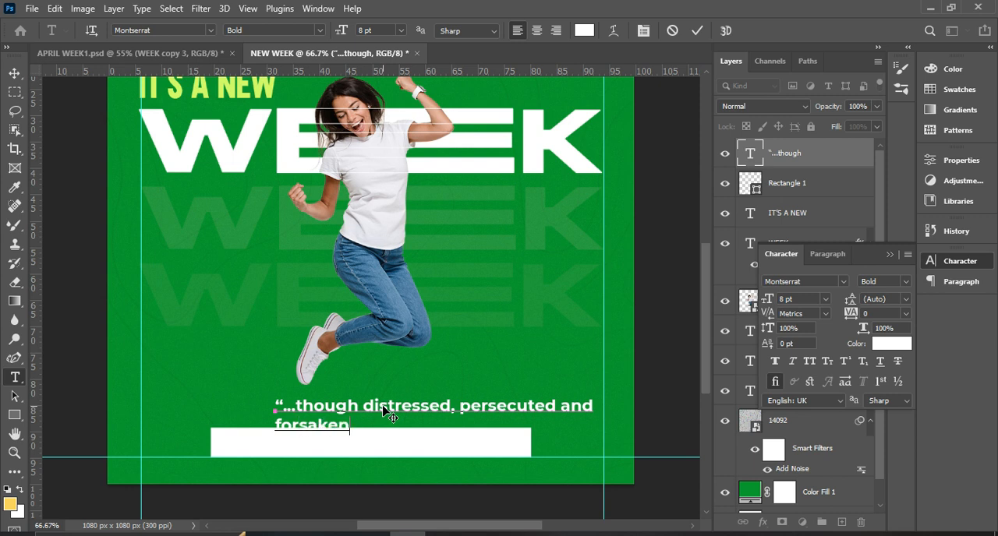
text(, yet CO)
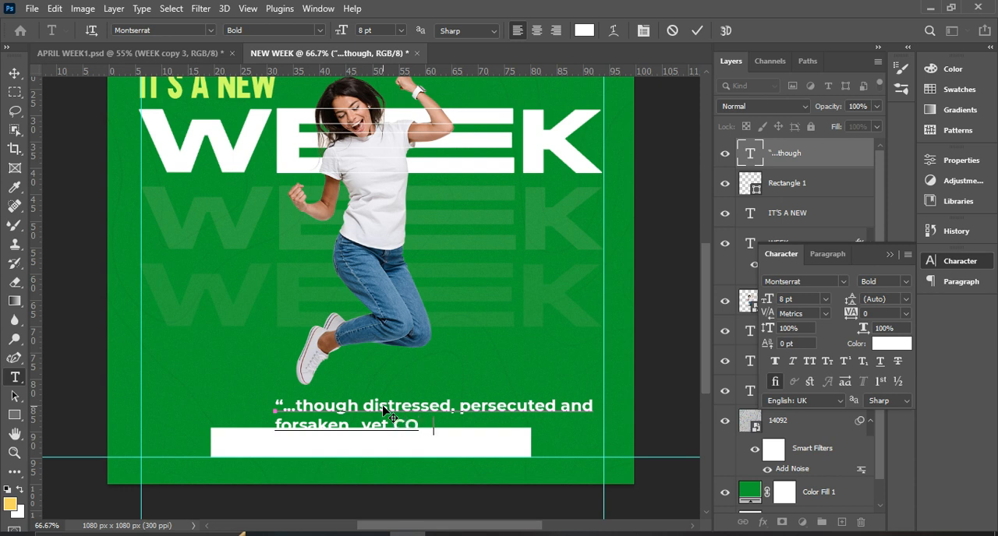
text(MEING BACK ALIVE)
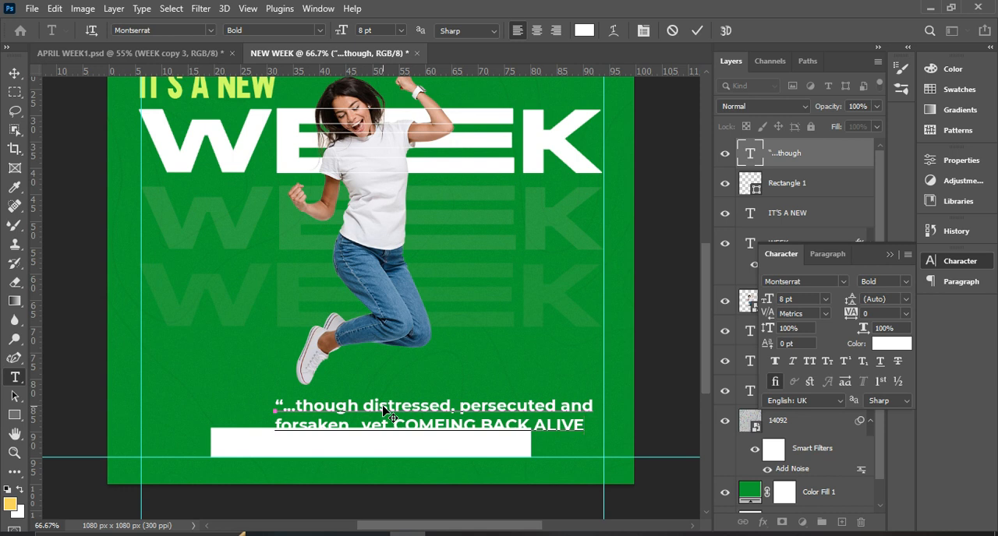
text(...”)
Center-align both lines of the quote text and commit the text edit.
key(ctrl+a)
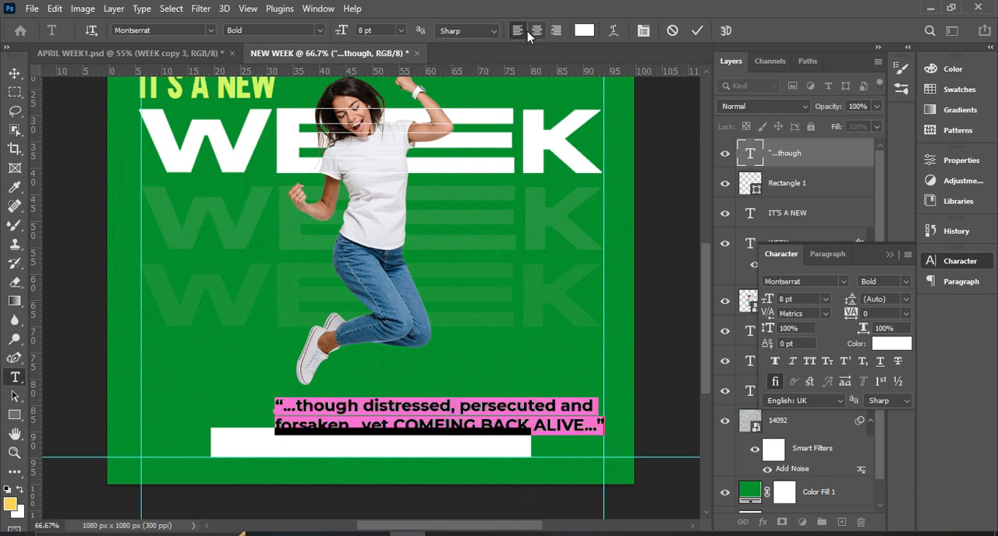
click(450, 424)
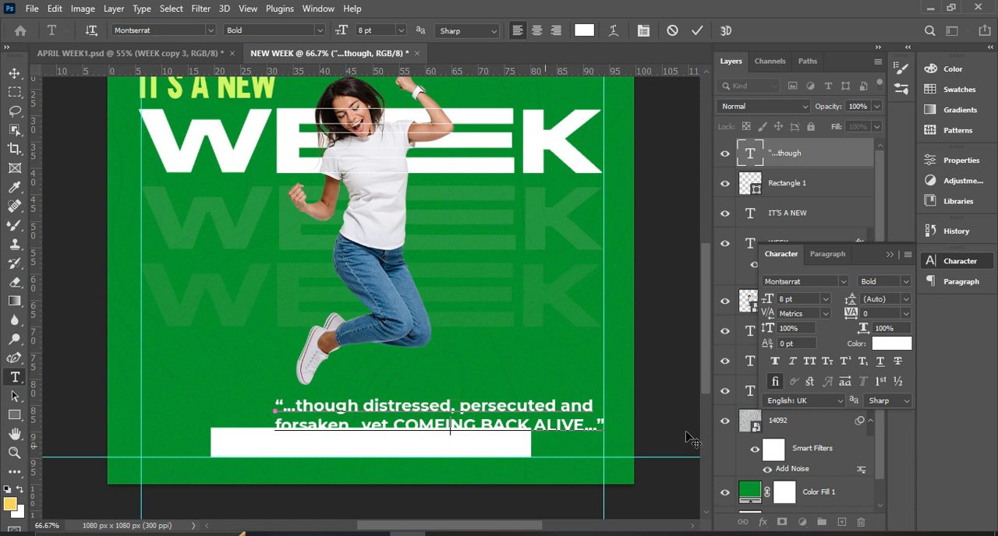
key(ctrl+a)
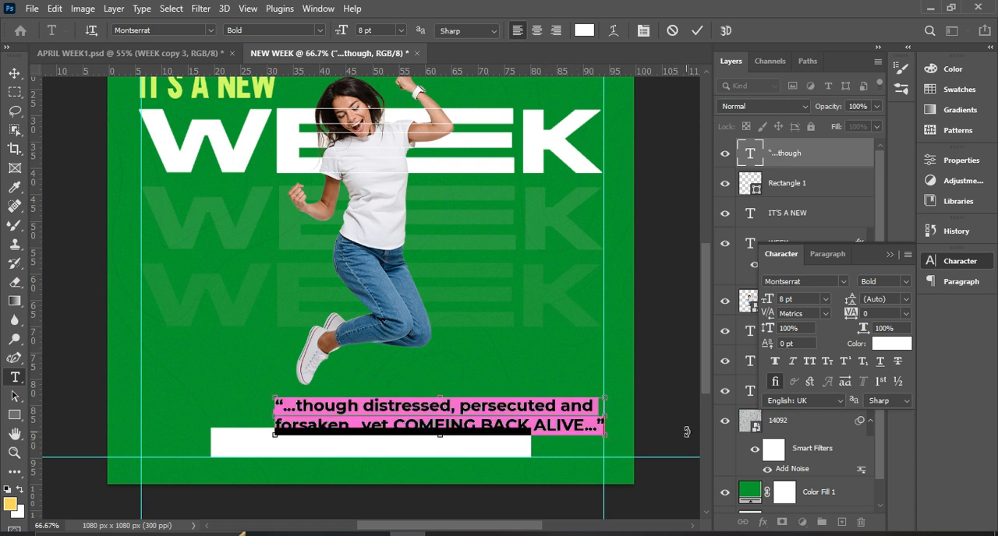
click(536, 31)
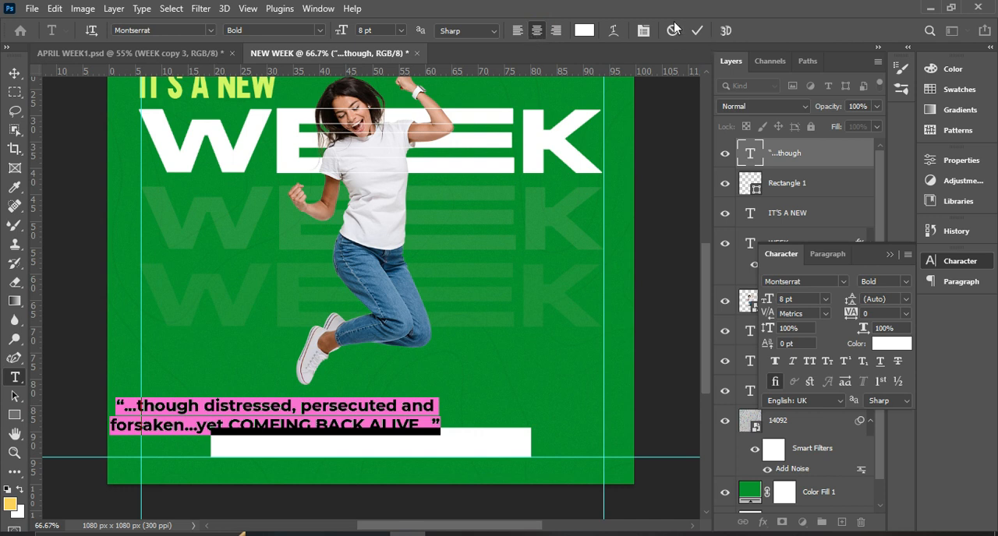
click(696, 31)
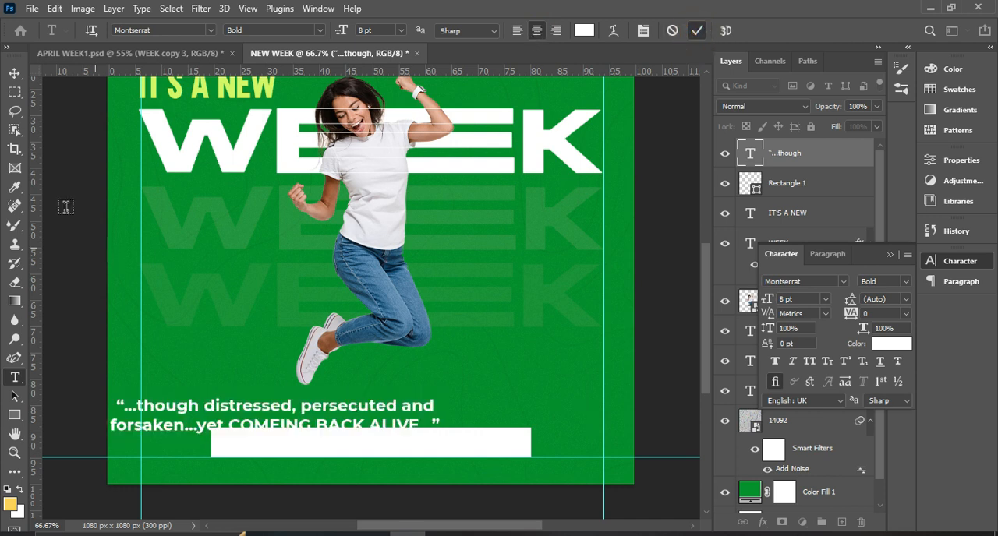
Move the quote text so both lines sit between the woman's feet and the white bar.
click(14, 74)
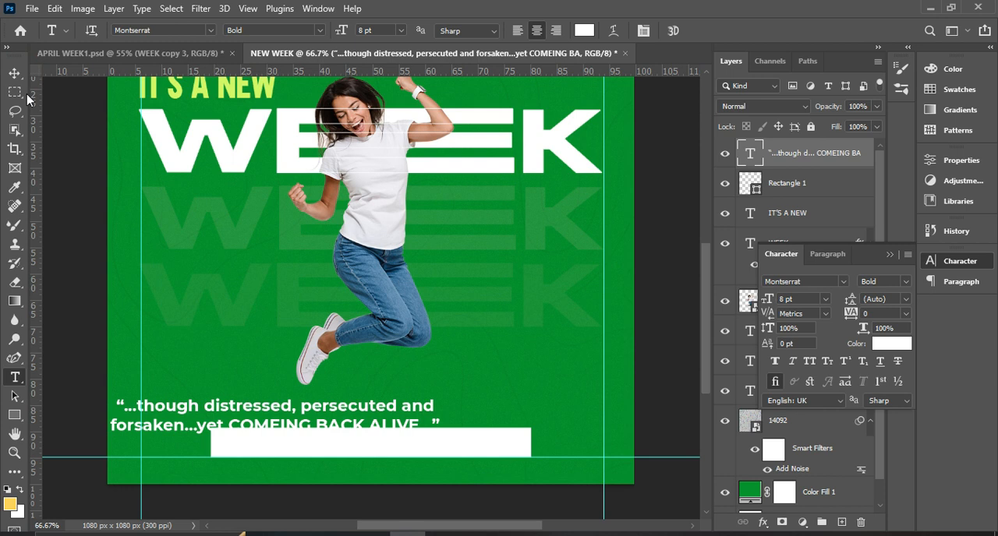
click(58, 73)
drag(315, 421, 371, 407)
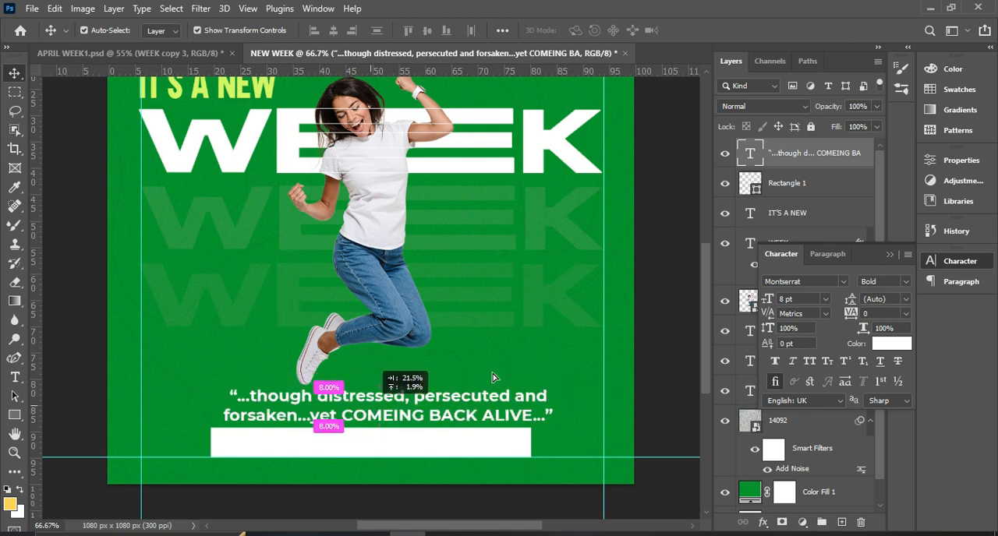
Set the whole quote to Montserrat Medium at 7 pt and shift it to the right above the white bar.
click(906, 282)
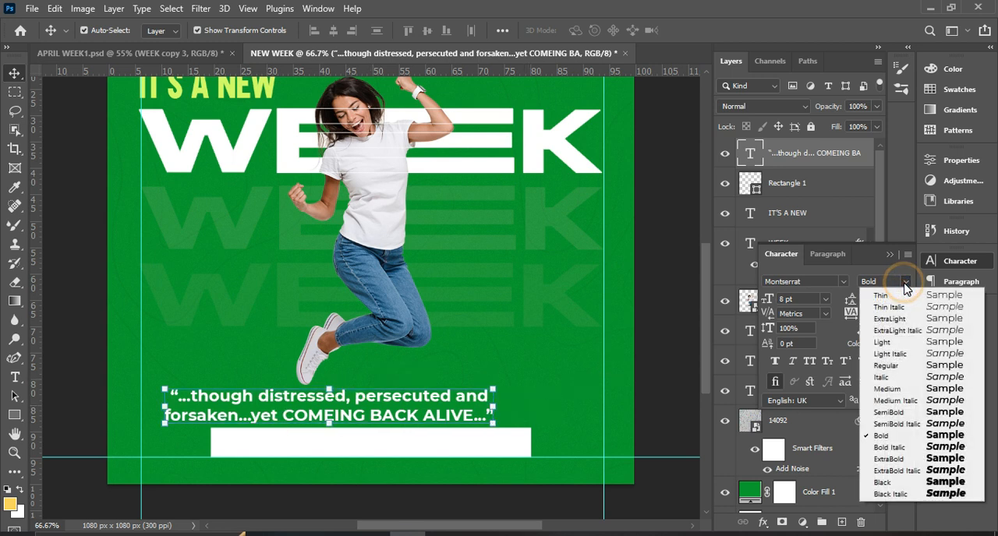
click(888, 390)
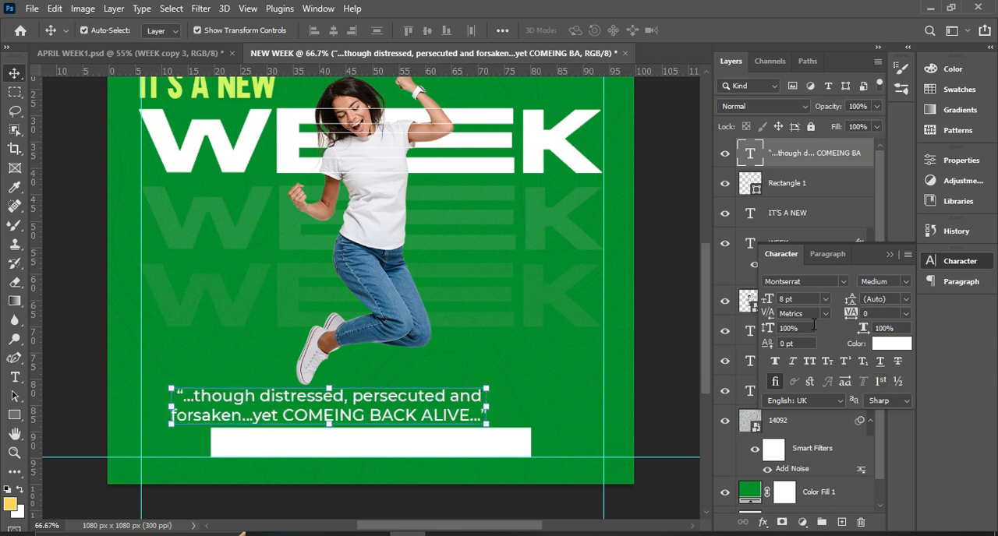
click(804, 299)
text(7)
key(Return)
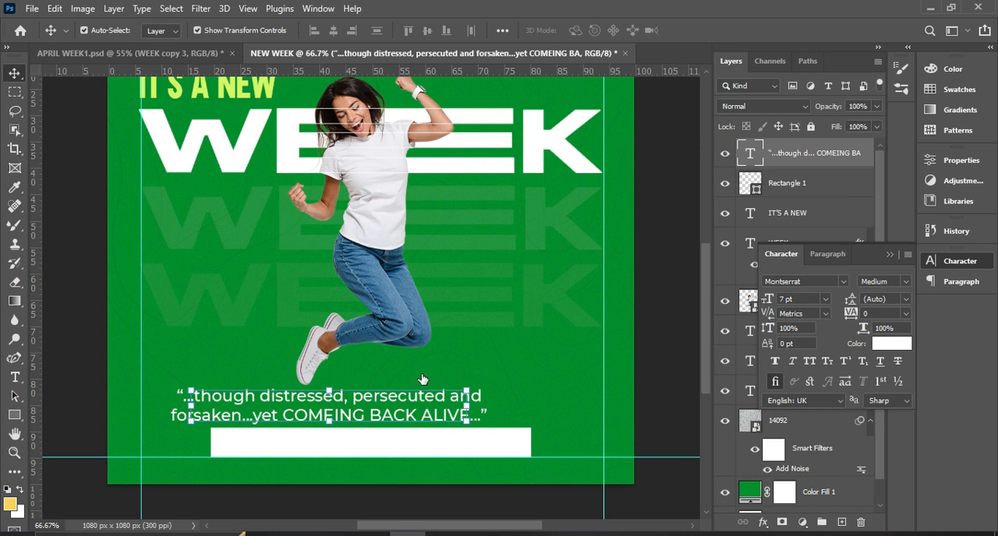
drag(369, 410, 434, 411)
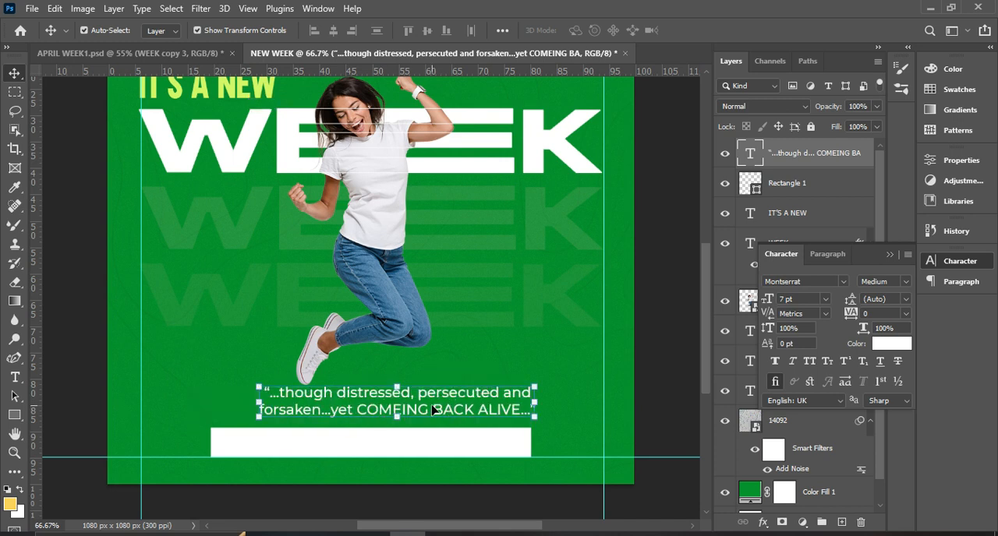
Set only the words “COMEING BACK ALIVE” in the quote to the Bold style.
double_click(433, 411)
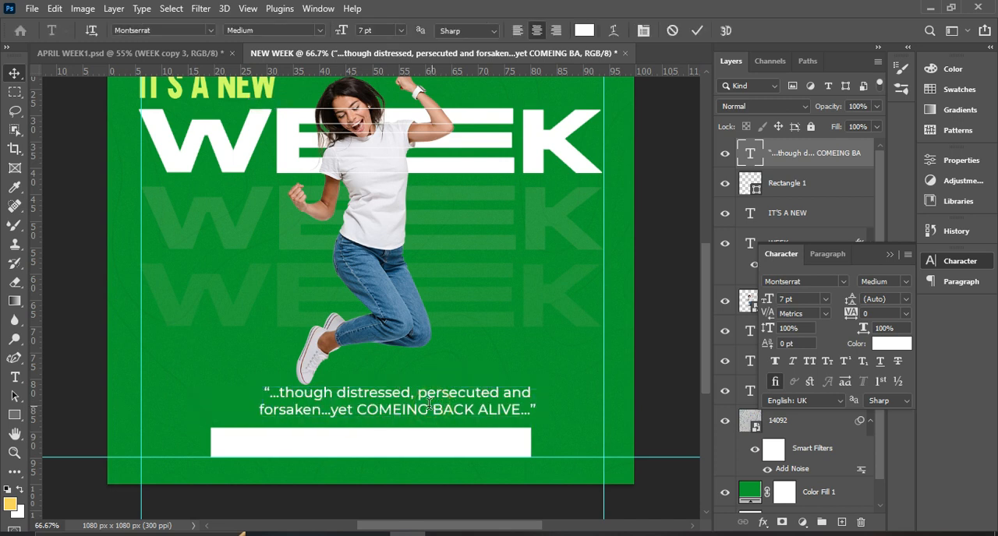
click(360, 413)
drag(359, 412, 516, 408)
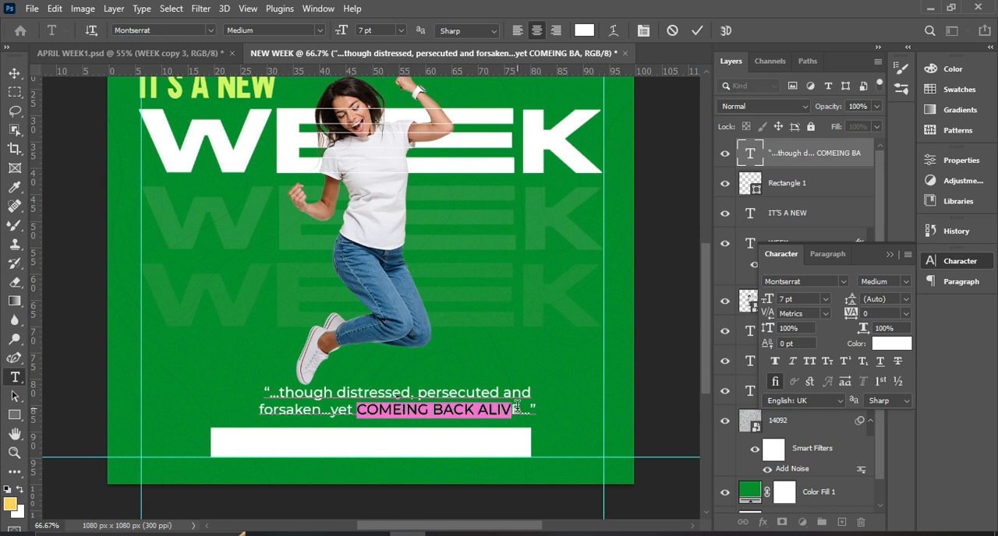
click(905, 282)
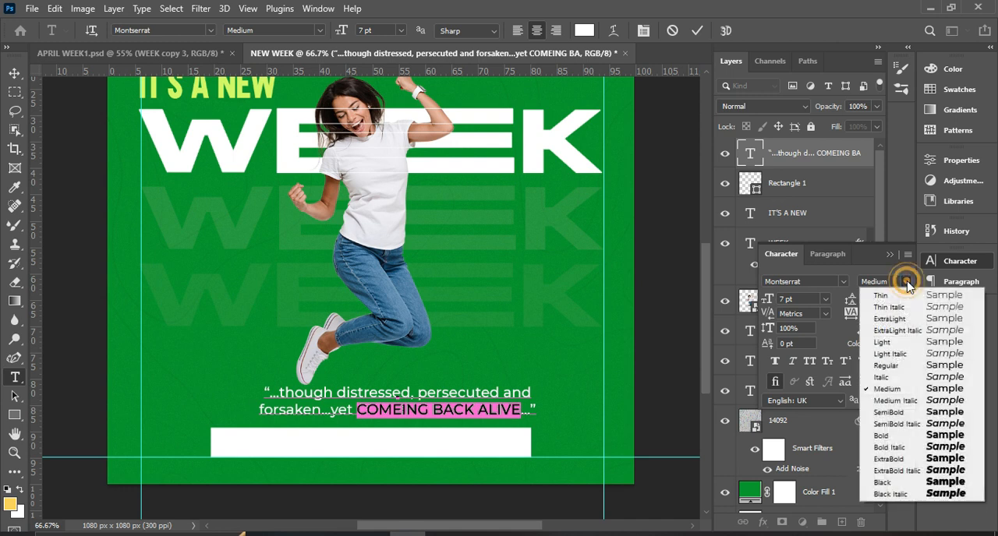
click(899, 437)
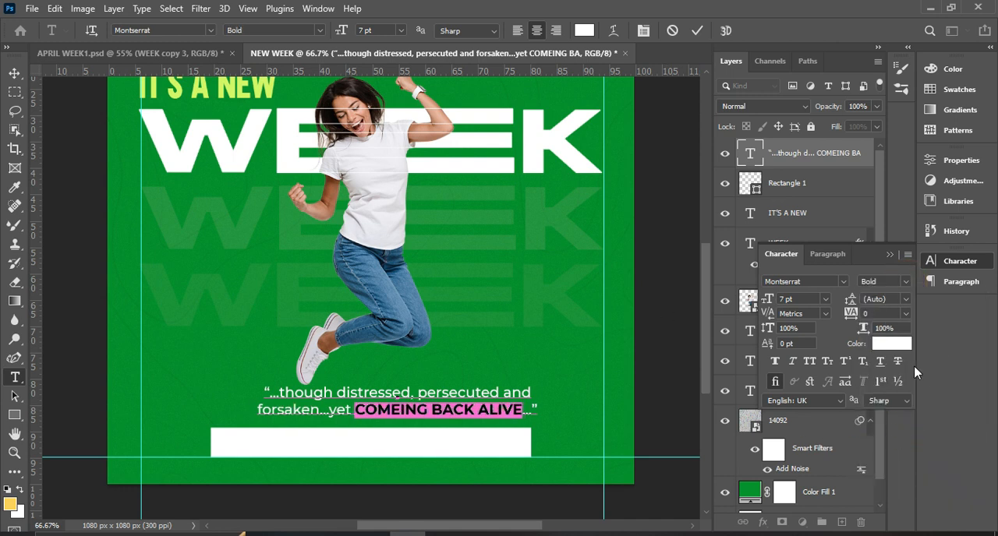
Color “COMEING BACK ALIVE” yellow-green dbff31, starting from the color sampled from the “IT'S A NEW” heading, and commit the text edit.
click(895, 346)
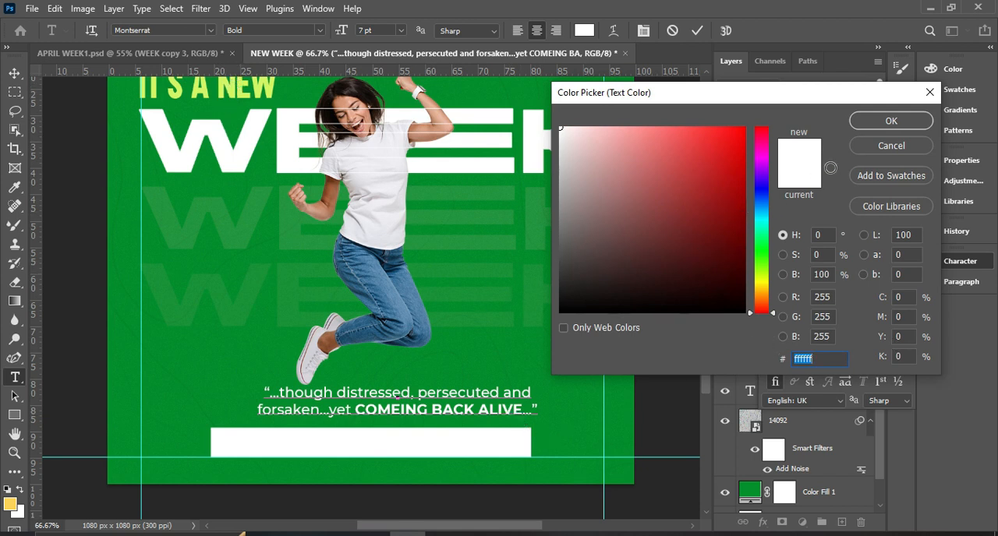
click(891, 121)
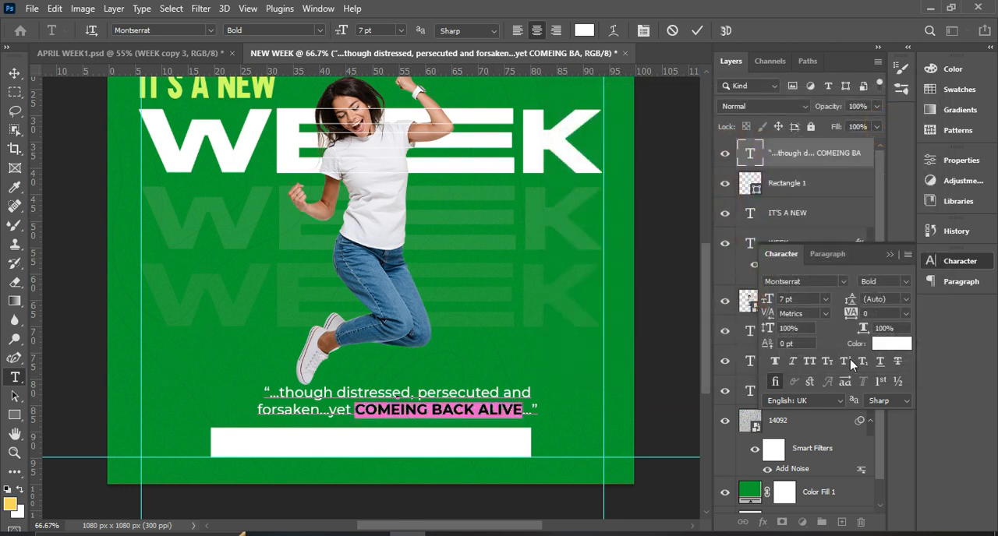
click(889, 349)
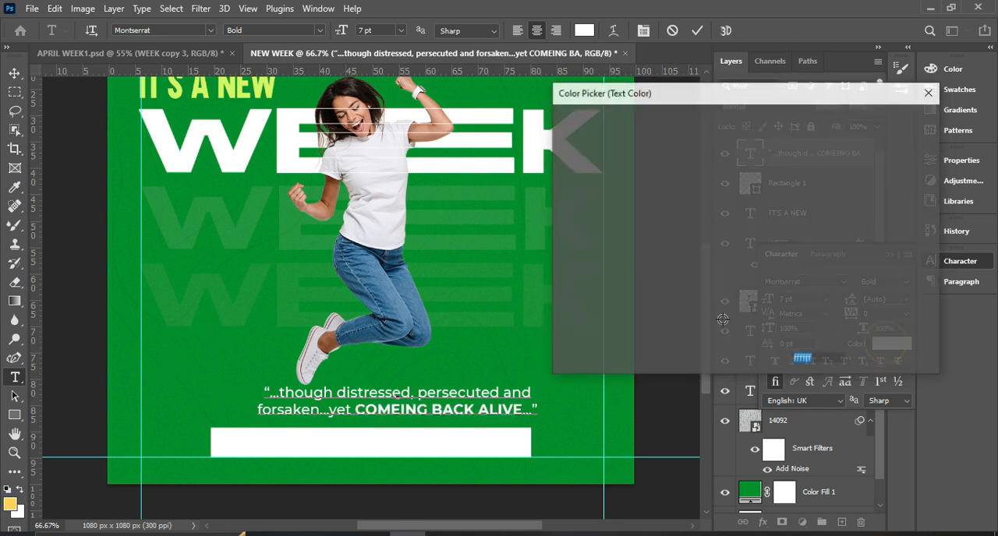
click(234, 95)
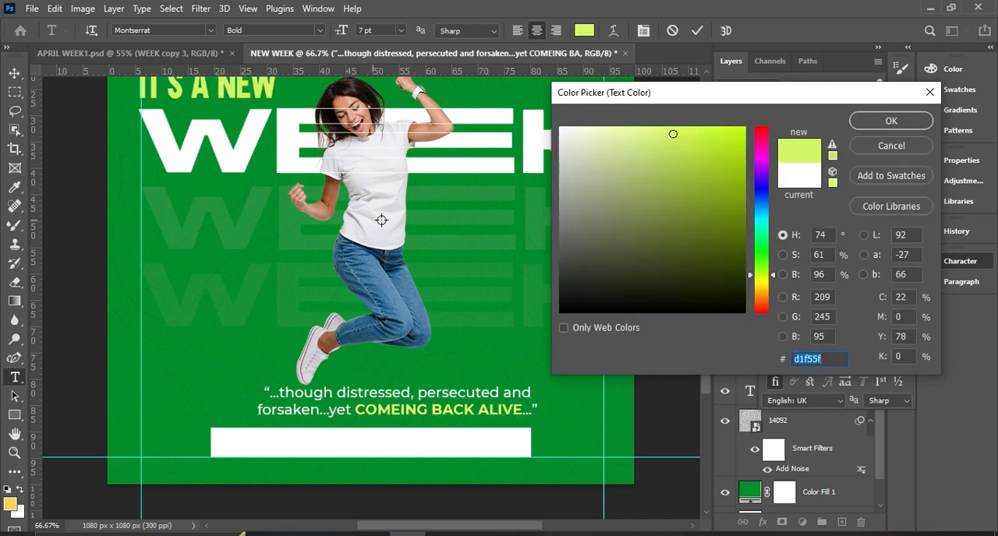
drag(694, 132, 710, 126)
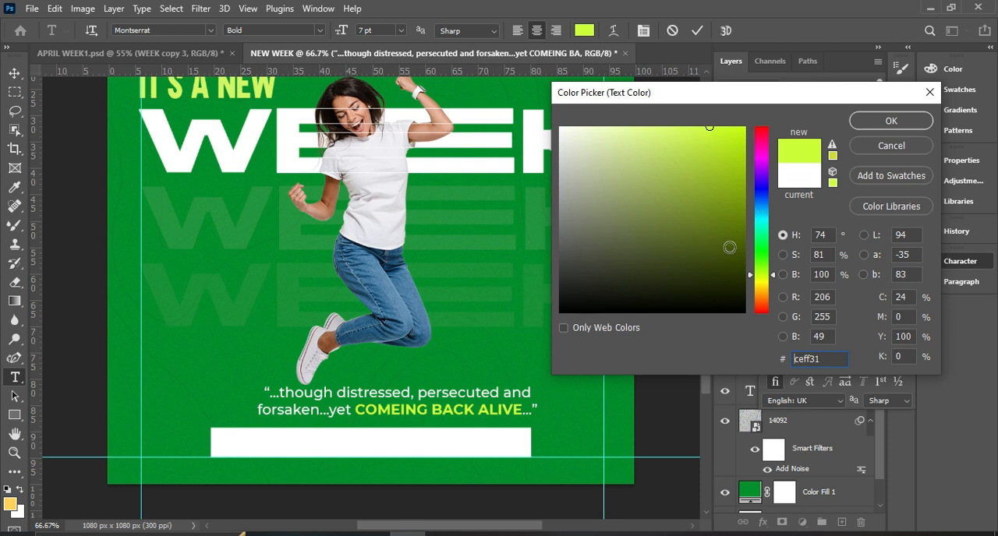
click(750, 277)
drag(751, 280, 751, 282)
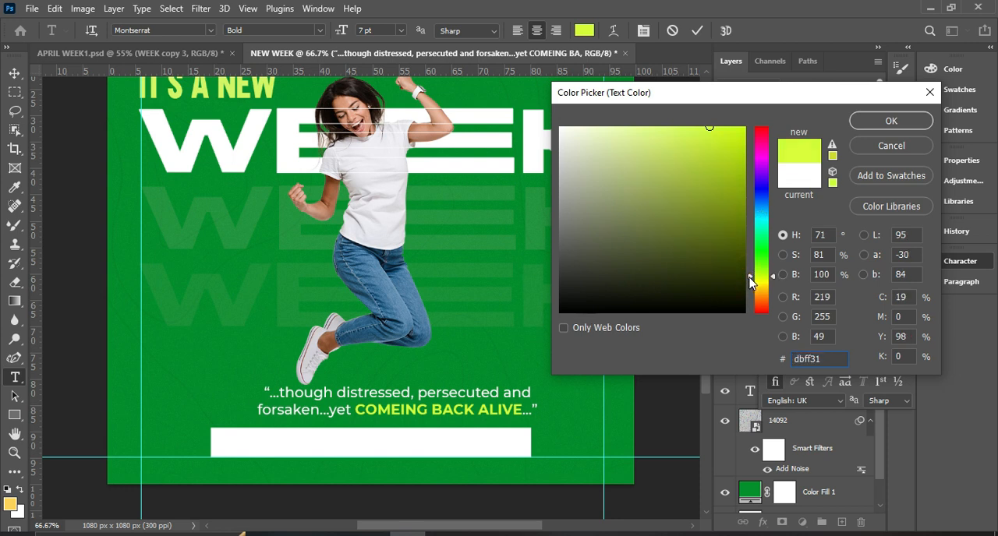
click(863, 127)
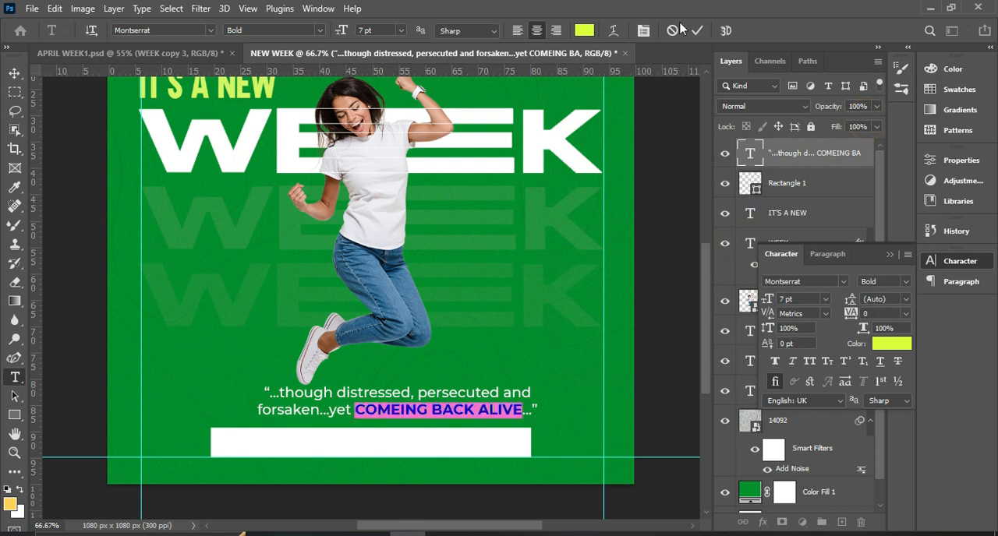
click(696, 31)
Set the tracking of the whole quote text layer to -25.
key(v)
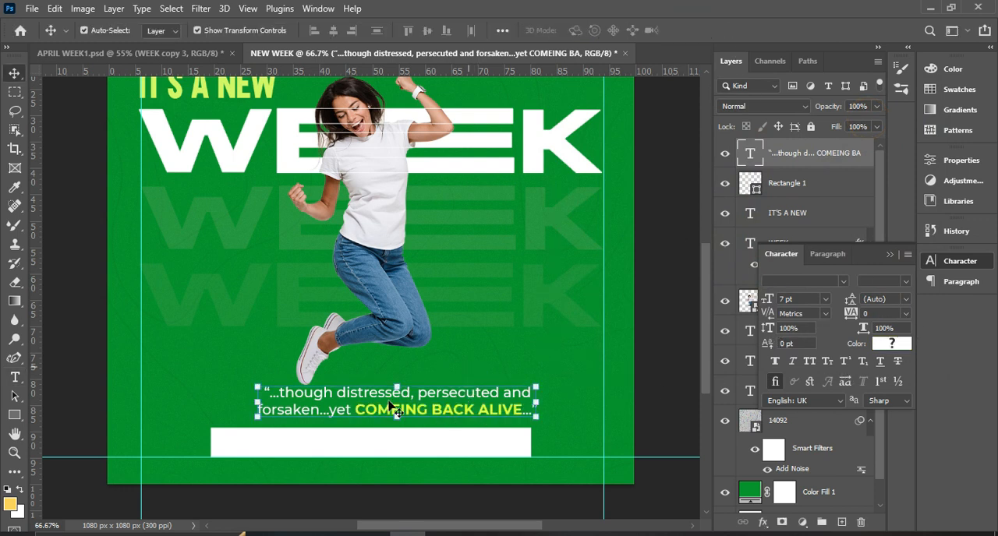
click(907, 315)
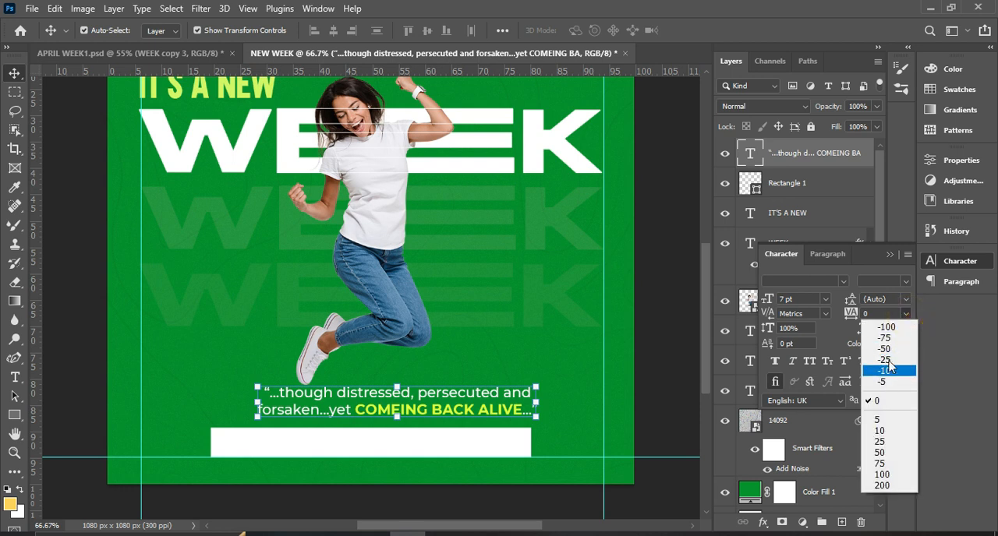
click(889, 372)
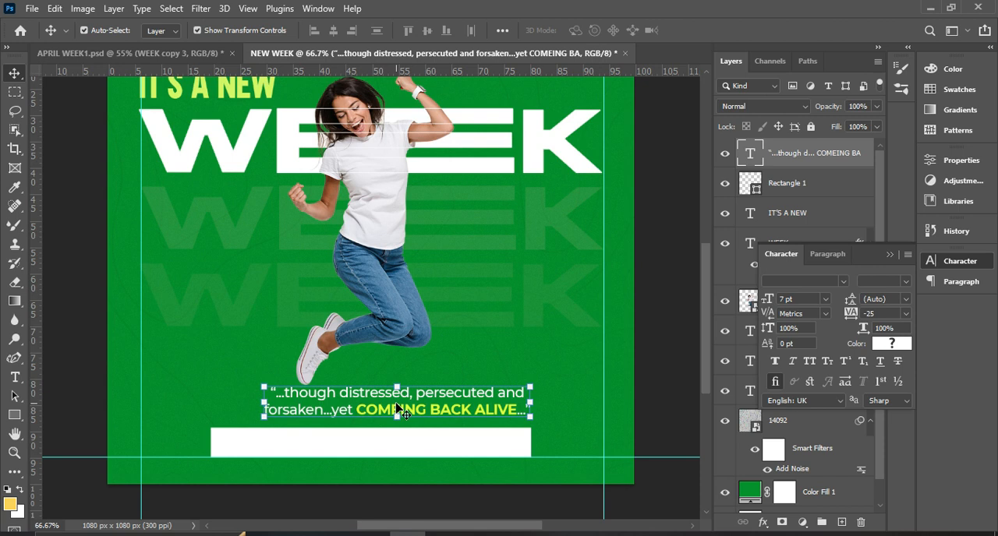
Center the quote horizontally on the canvas, nudge it slightly down toward the white bar, and deselect the layer.
key(ctrl+a)
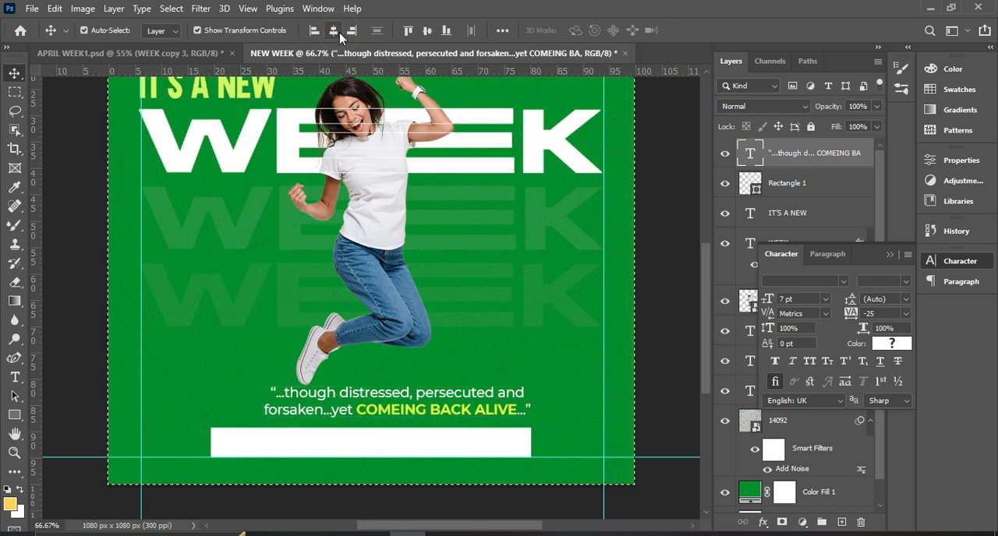
click(333, 29)
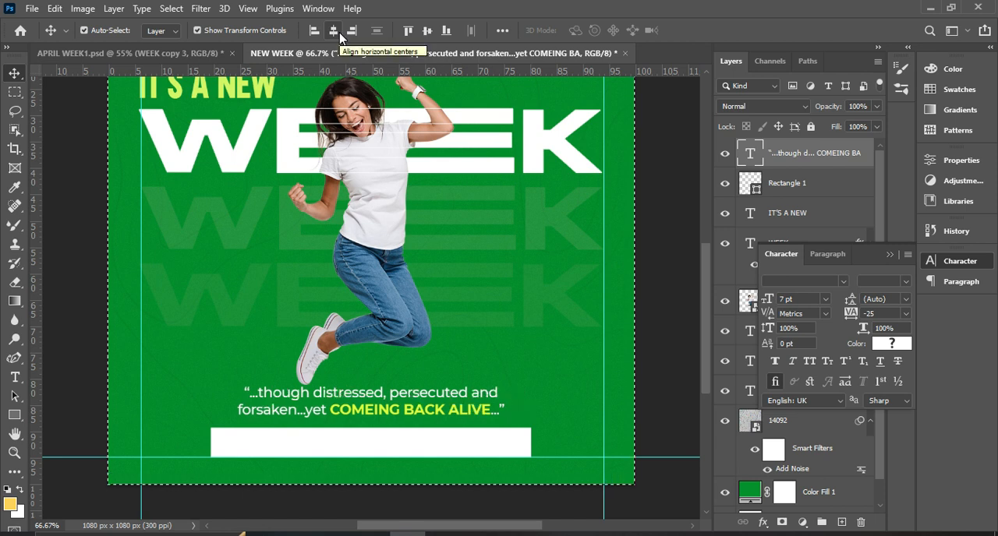
key(ctrl+d)
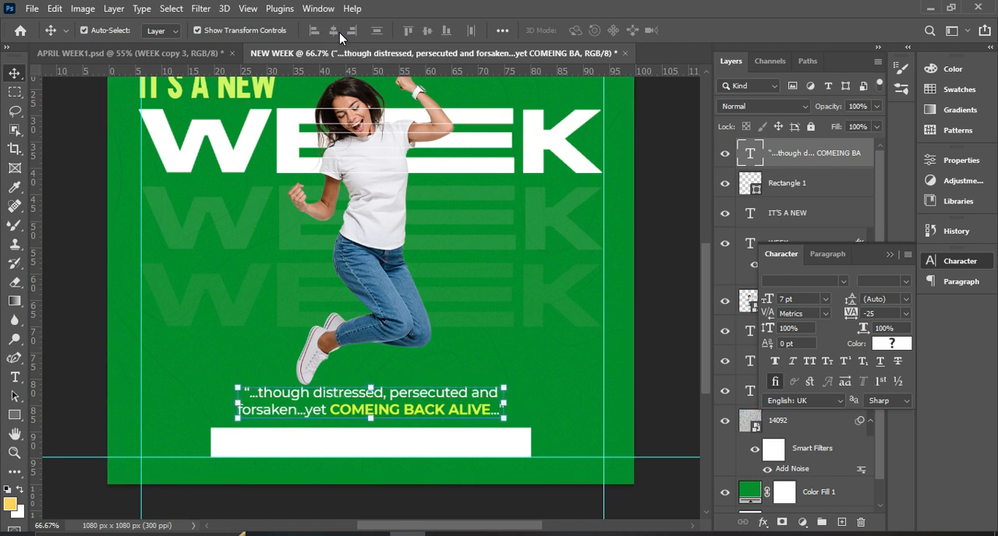
key(Down)
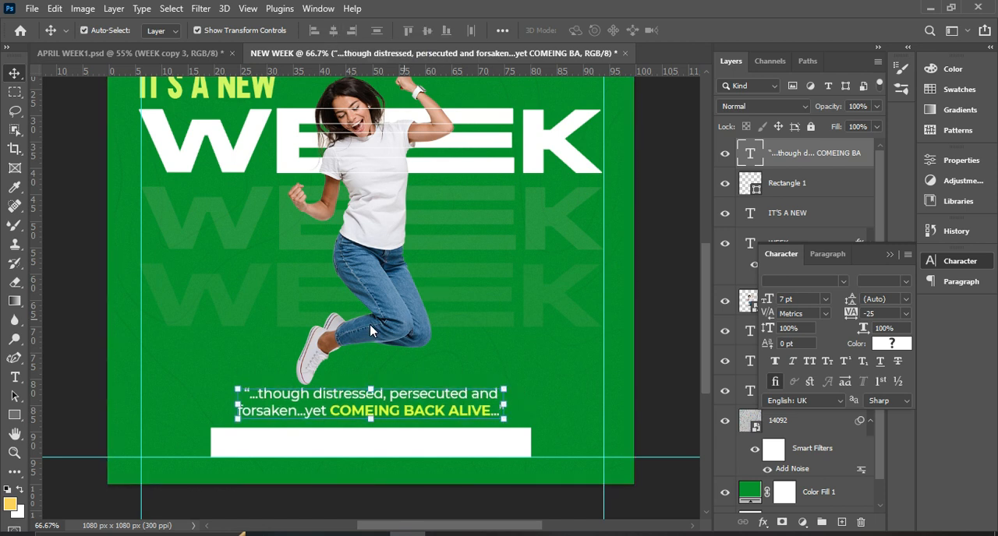
key(Down)
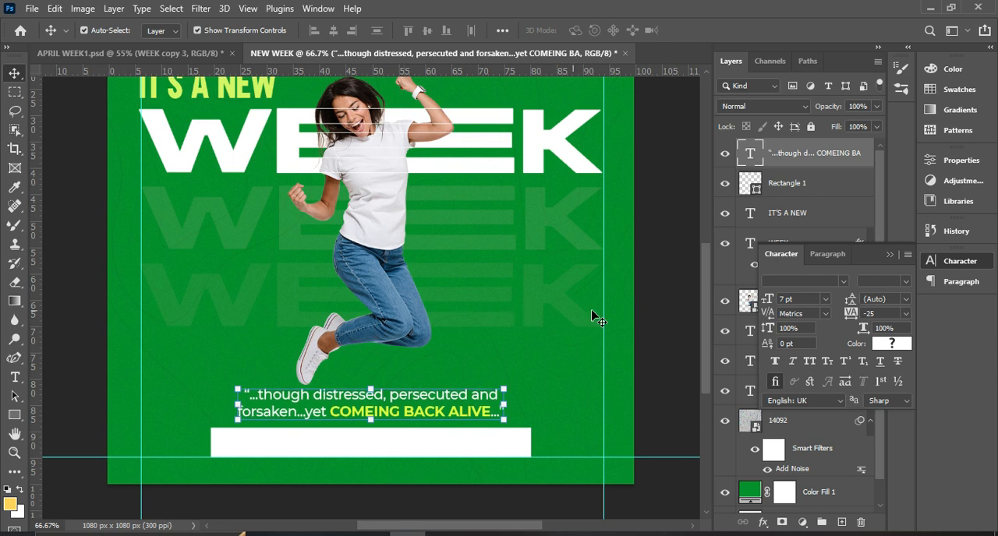
scroll(466, 309, up, 3)
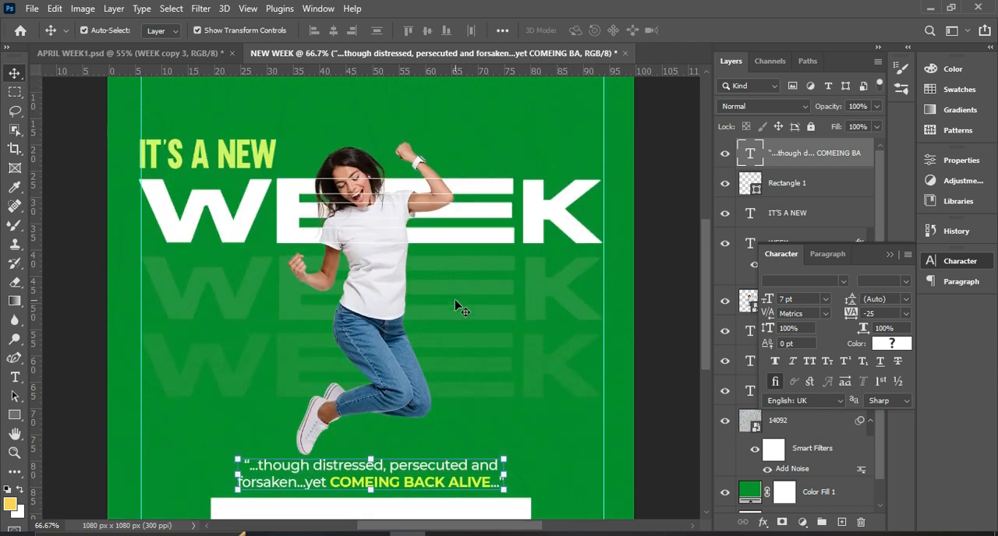
click(672, 256)
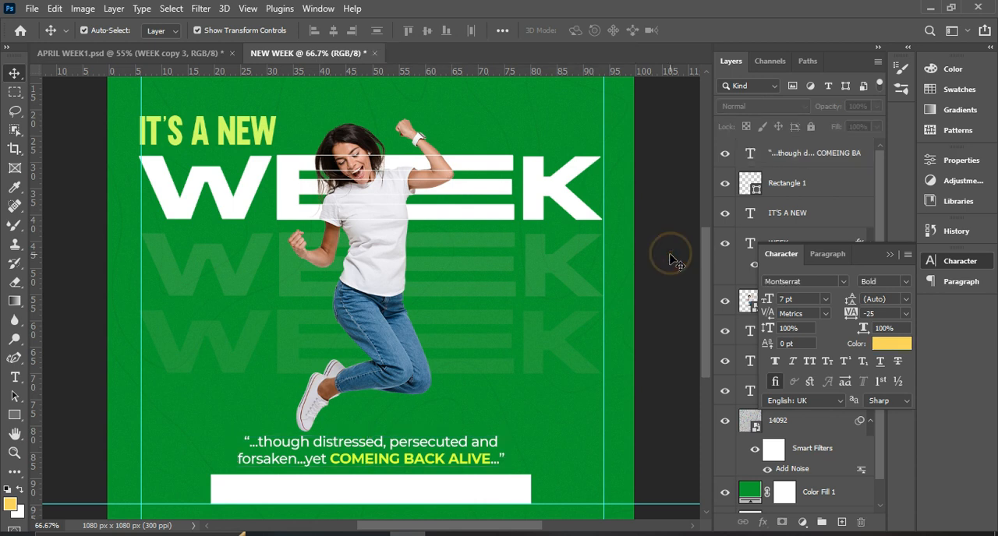
Nudge the jumping woman, all four WEEK text layers and the “IT'S A NEW” heading slightly up together, and group them.
key(ctrl+minus)
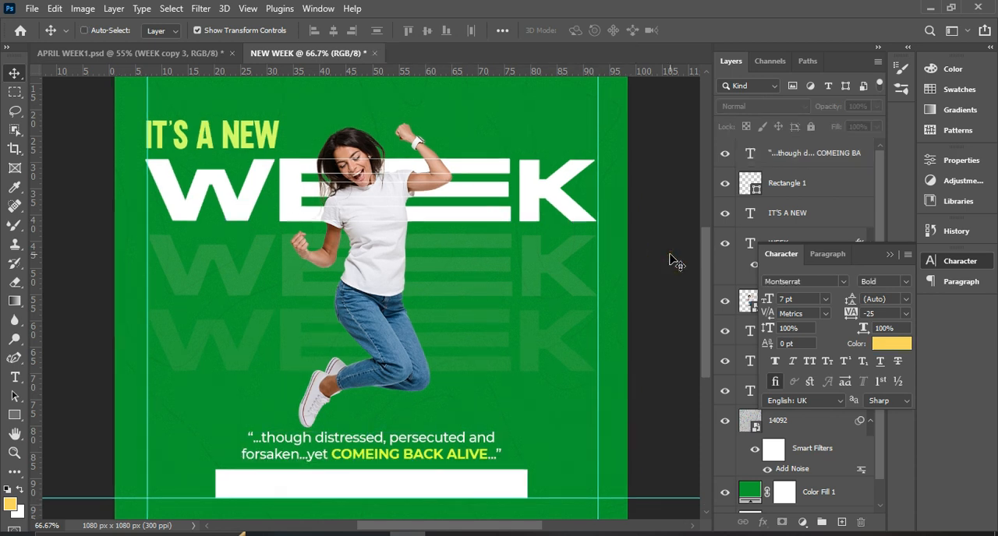
key(ctrl+minus)
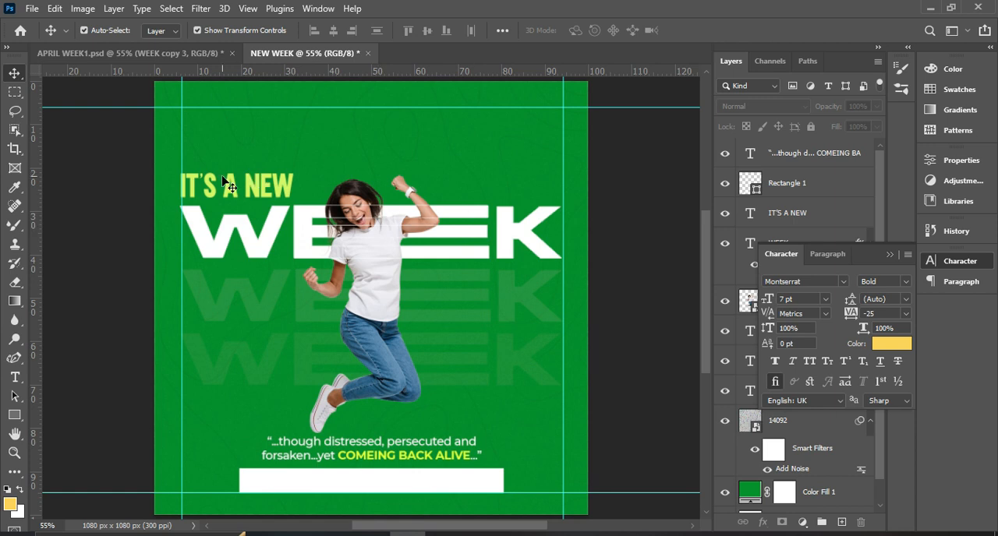
click(892, 256)
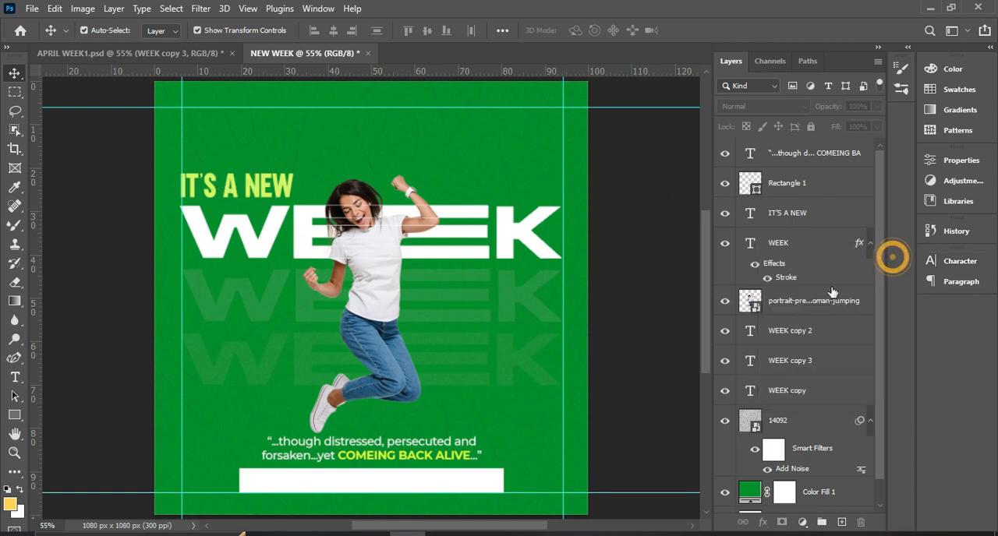
click(809, 302)
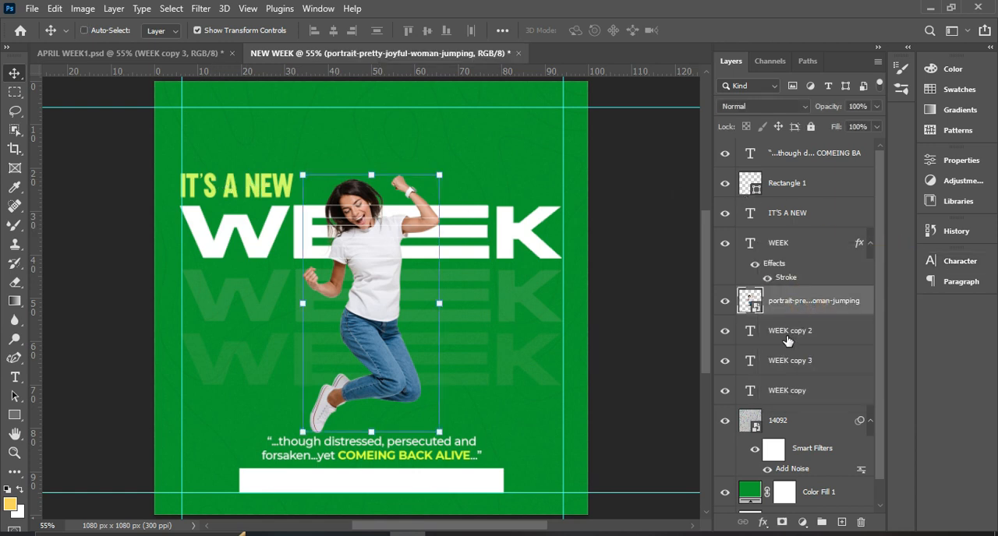
shift+click(787, 332)
shift+click(782, 363)
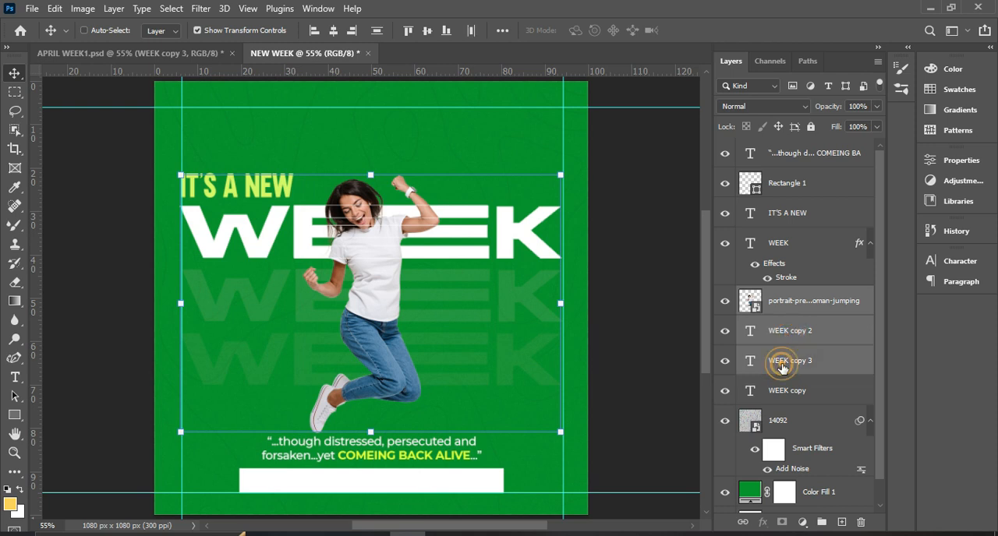
shift+click(776, 392)
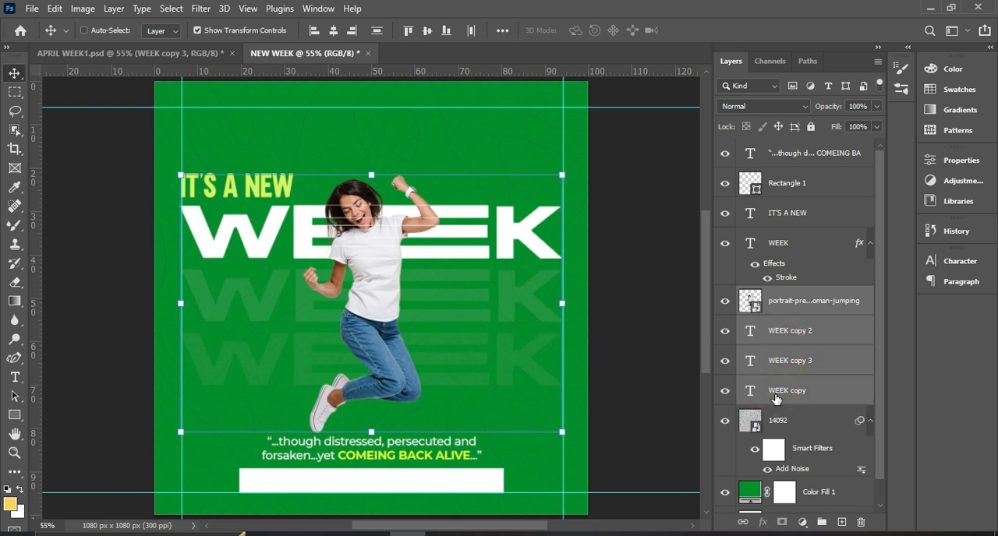
shift+click(780, 243)
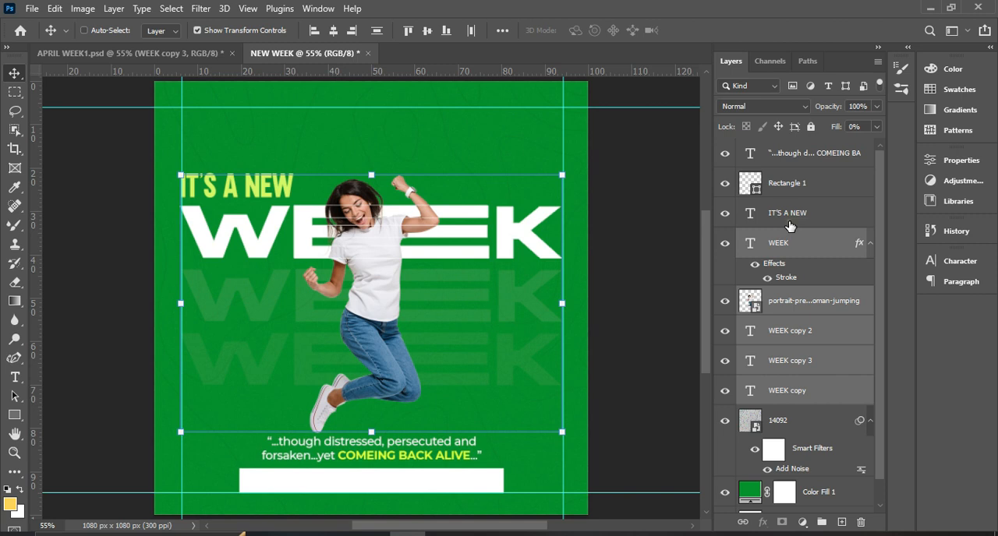
shift+click(790, 226)
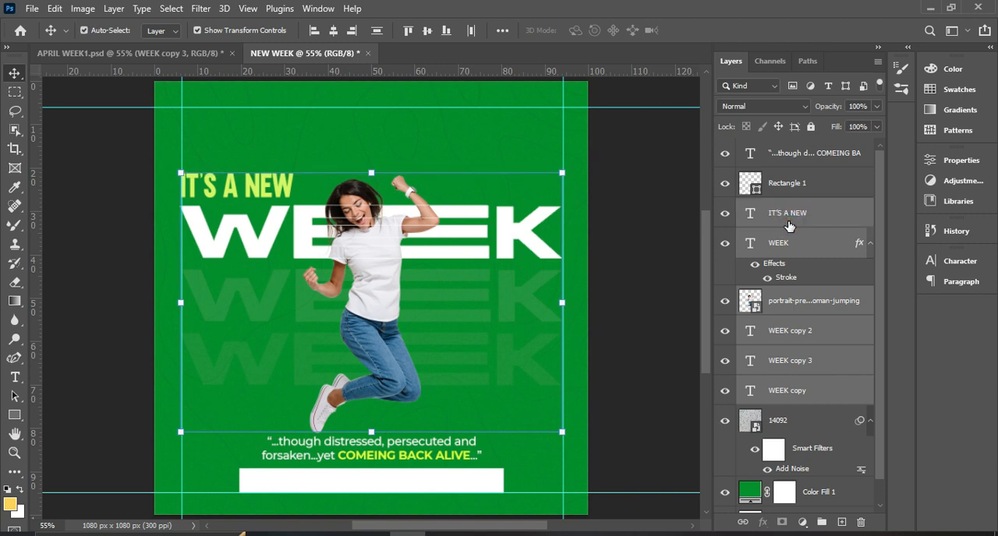
key(Up)
key(Up)
key(Up)
key(Up)
key(Up)
key(Up)
key(Up)
key(Up)
key(Up)
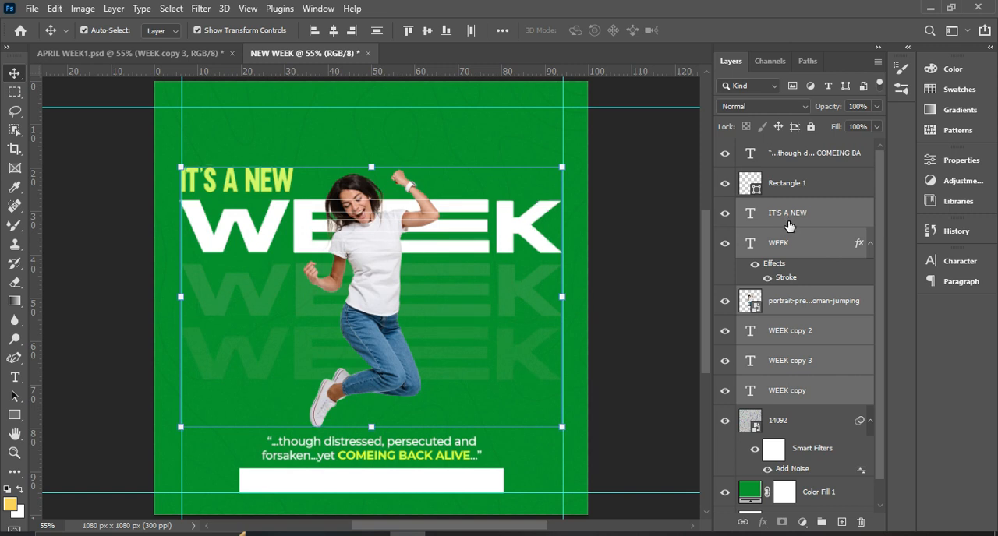
key(ctrl+g)
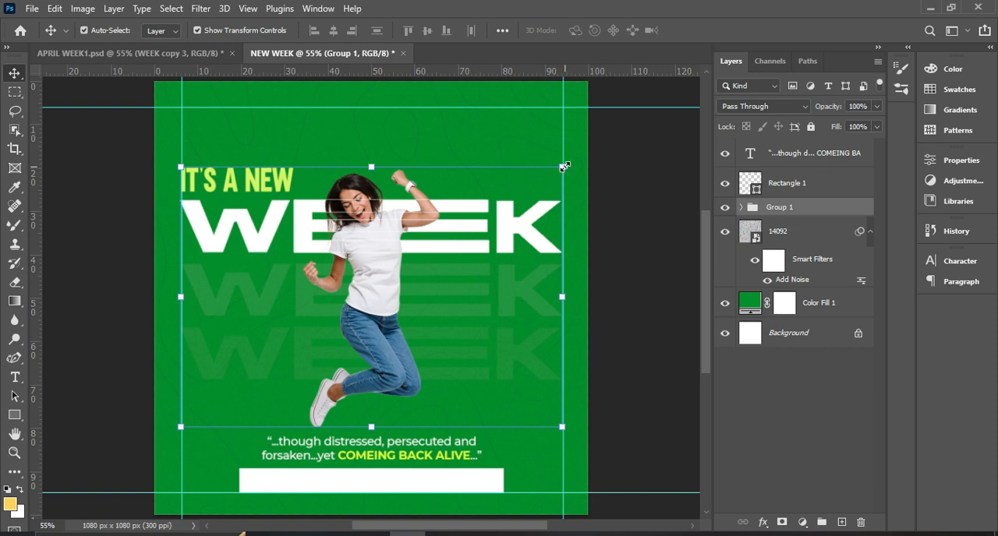
Scale the headline and woman group proportionally to about 96% around its center and move it up to Y 517.65 px.
drag(565, 166, 552, 175)
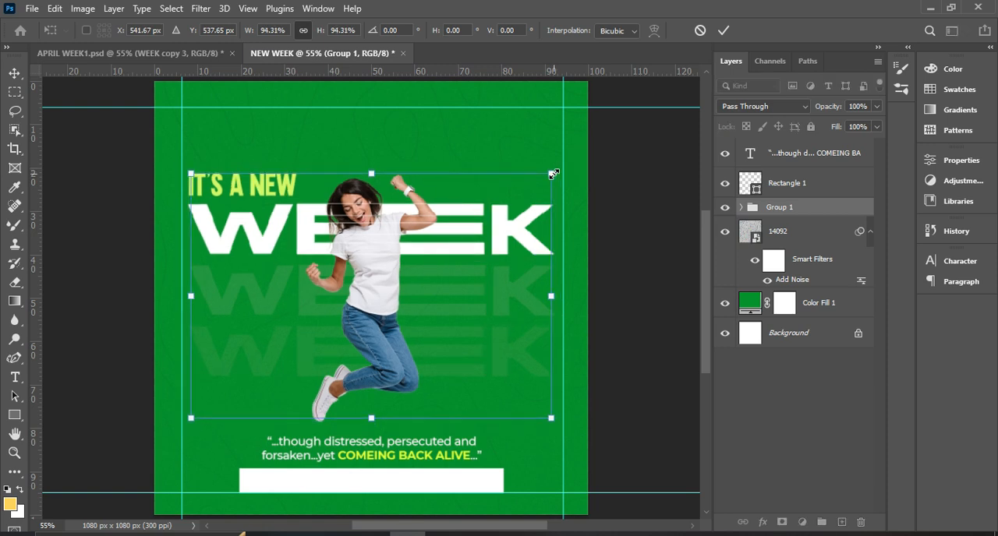
key(Up)
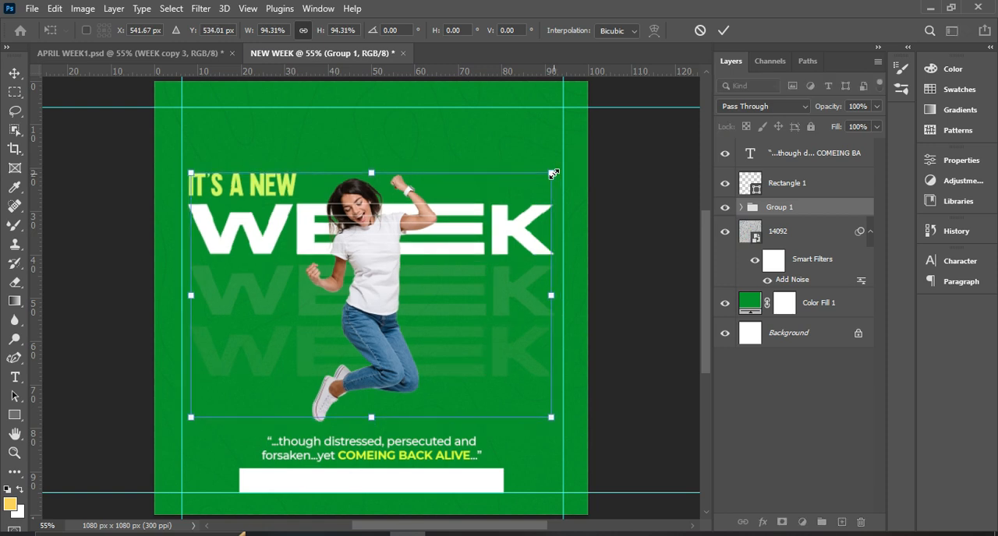
key(Up)
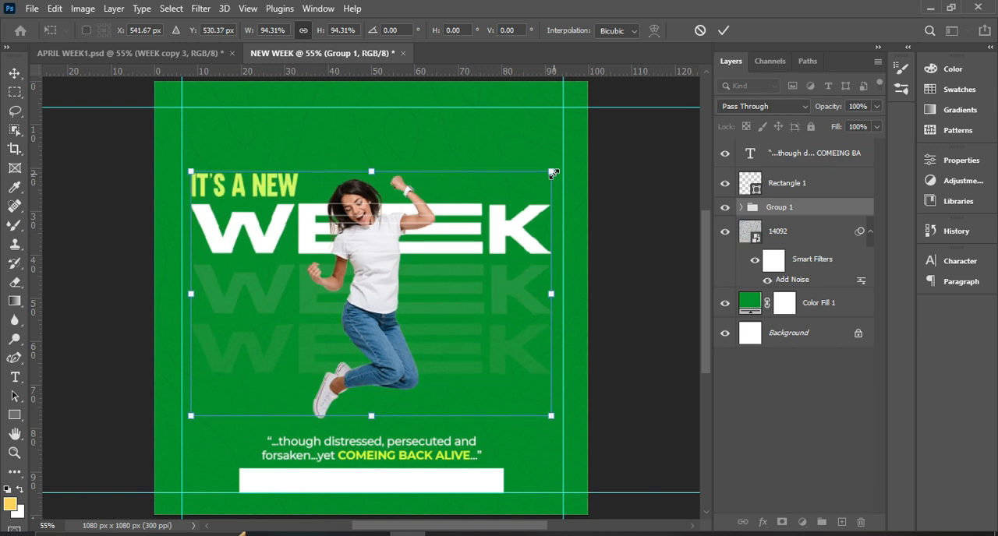
key(Up)
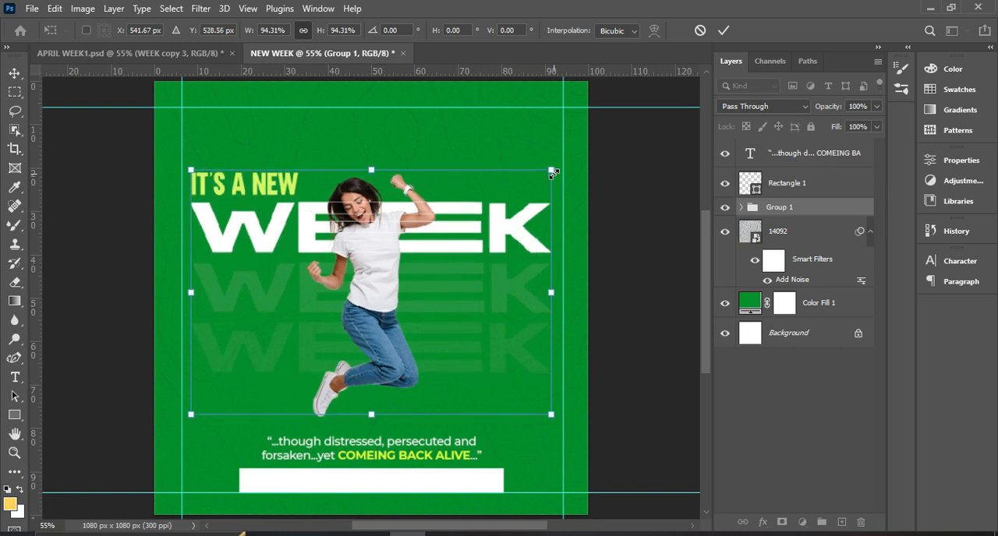
key(Up)
key(Up)
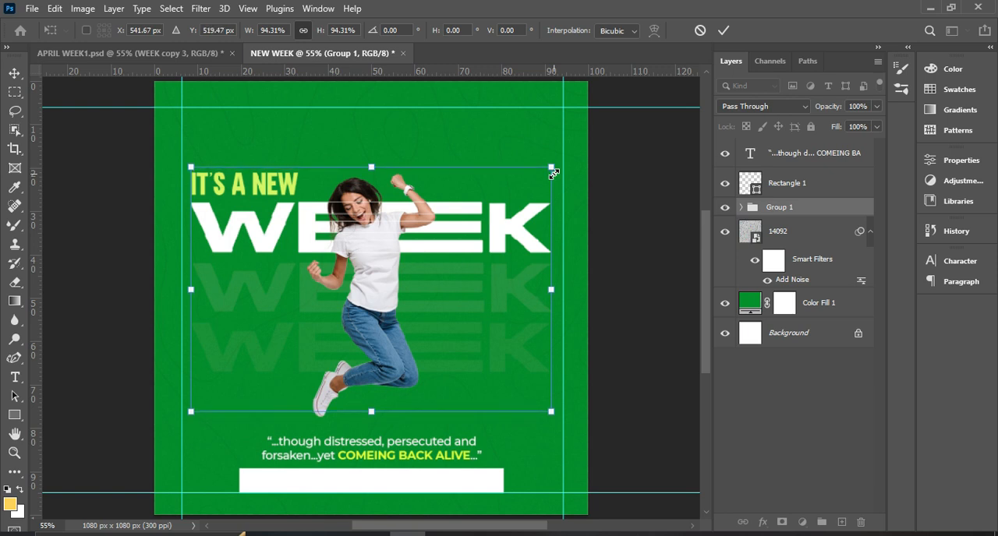
key(Up)
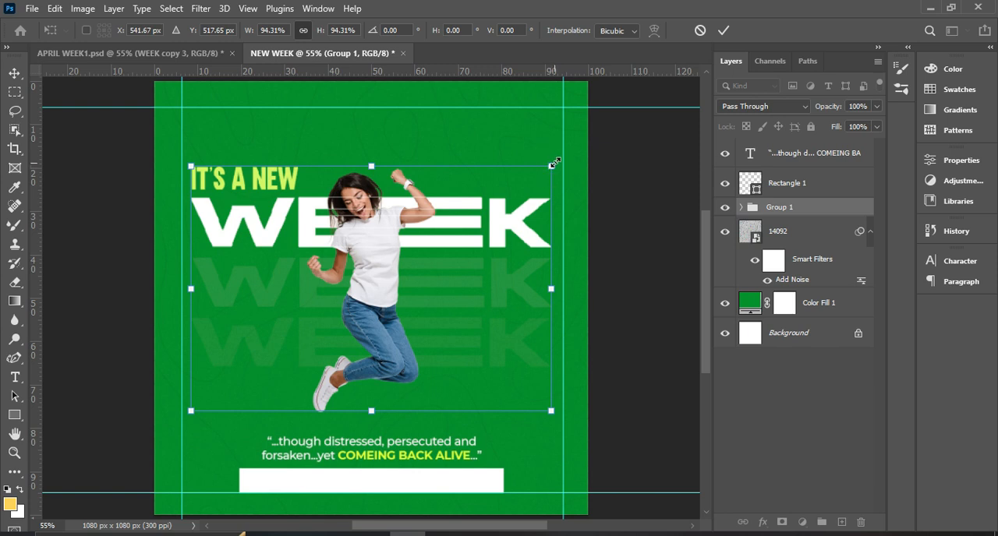
drag(553, 163, 556, 163)
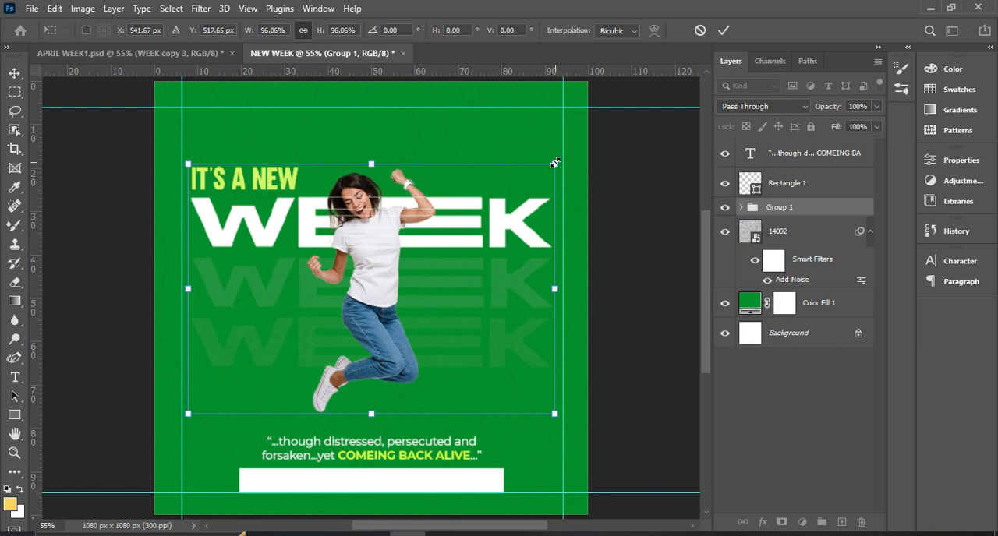
drag(554, 163, 557, 163)
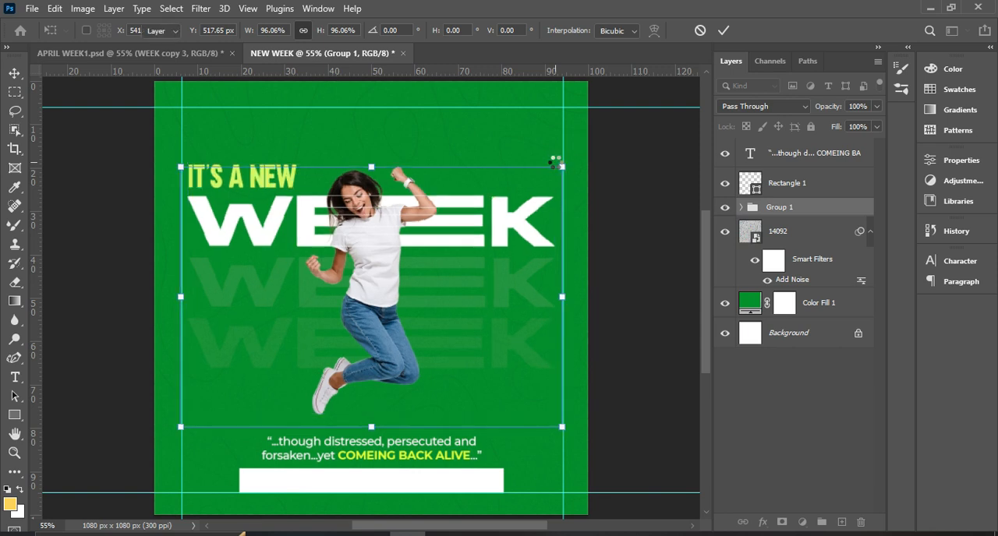
key(Return)
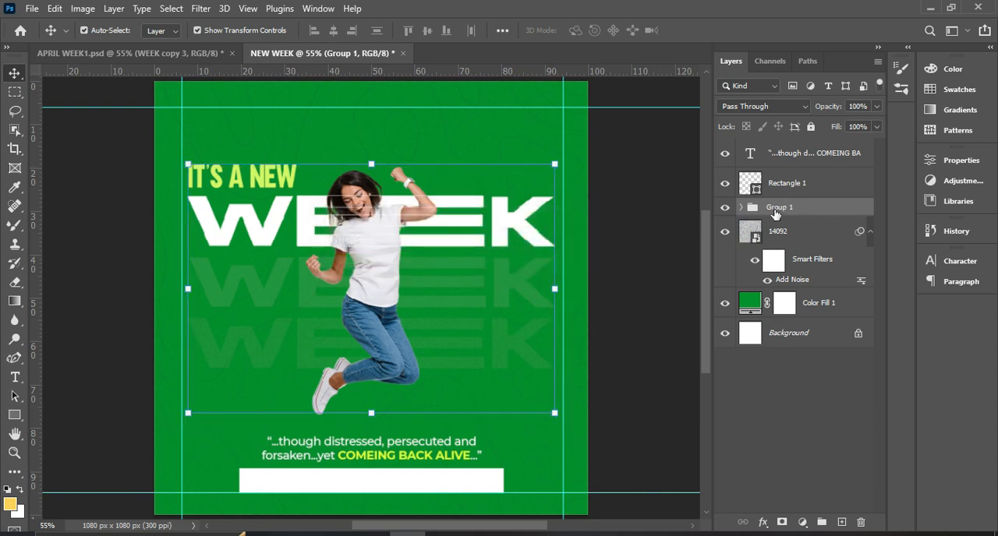
Center the headline and woman group horizontally on the canvas, and clear the canvas selection.
key(ctrl+a)
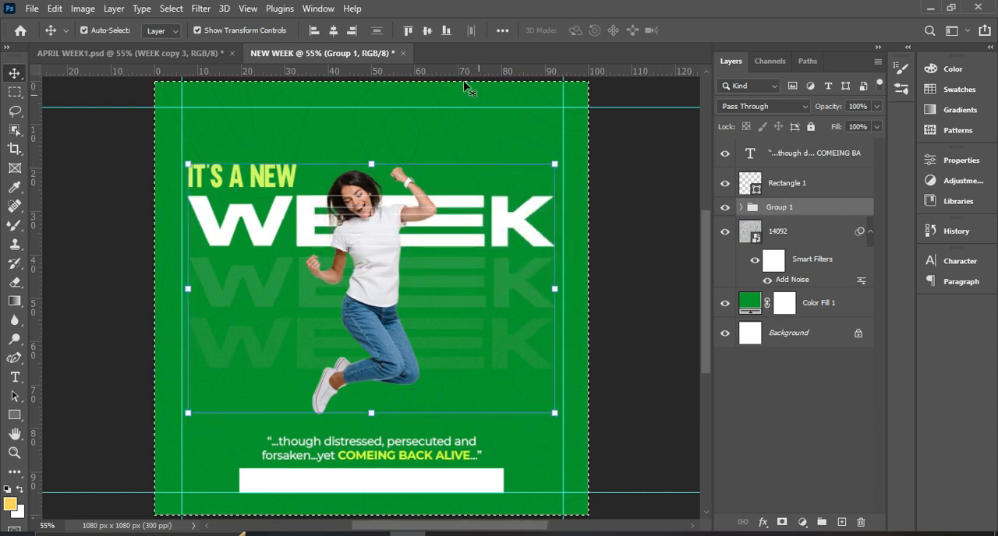
click(334, 32)
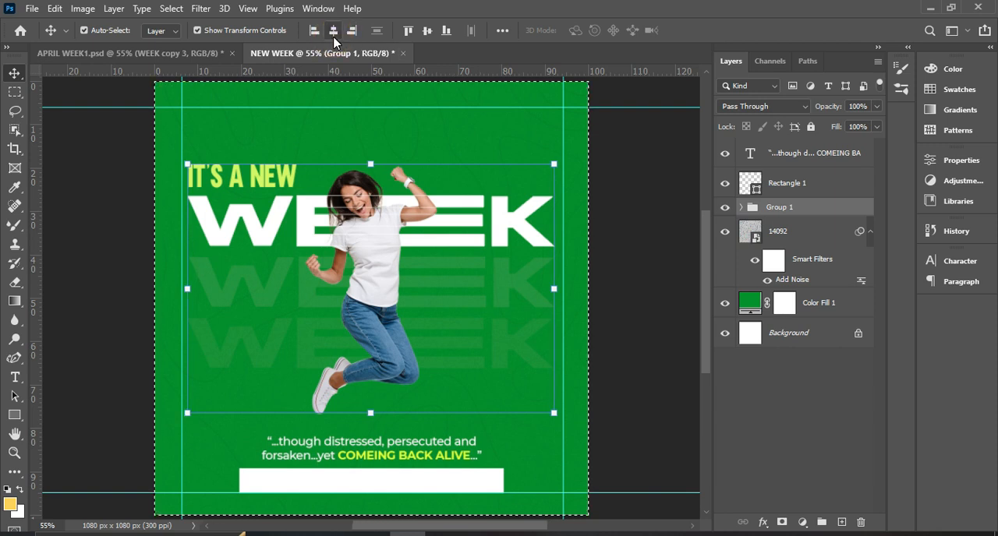
key(ctrl+d)
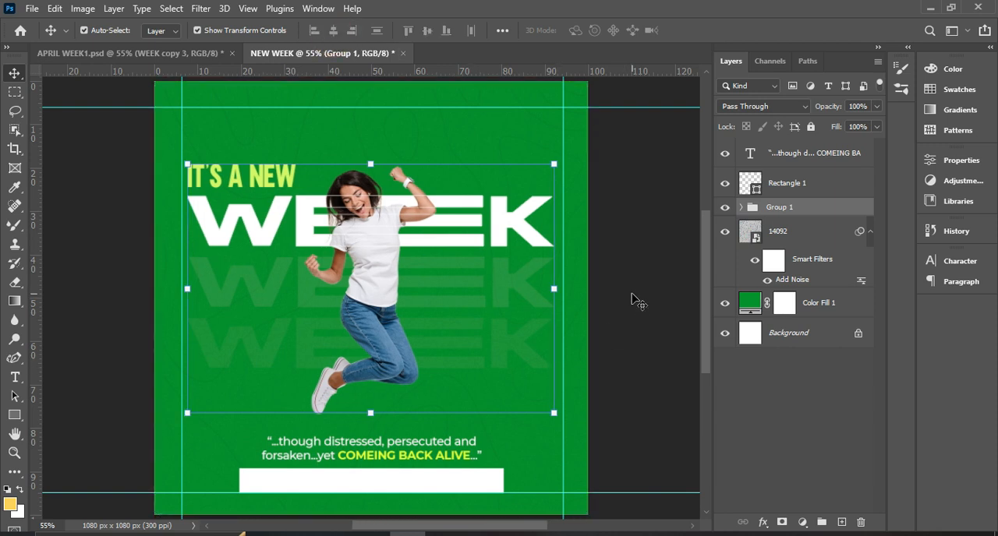
Examine the spacing between the headline, the jumping woman, the quote and the white bar across the flyer.
scroll(633, 298, down, 2)
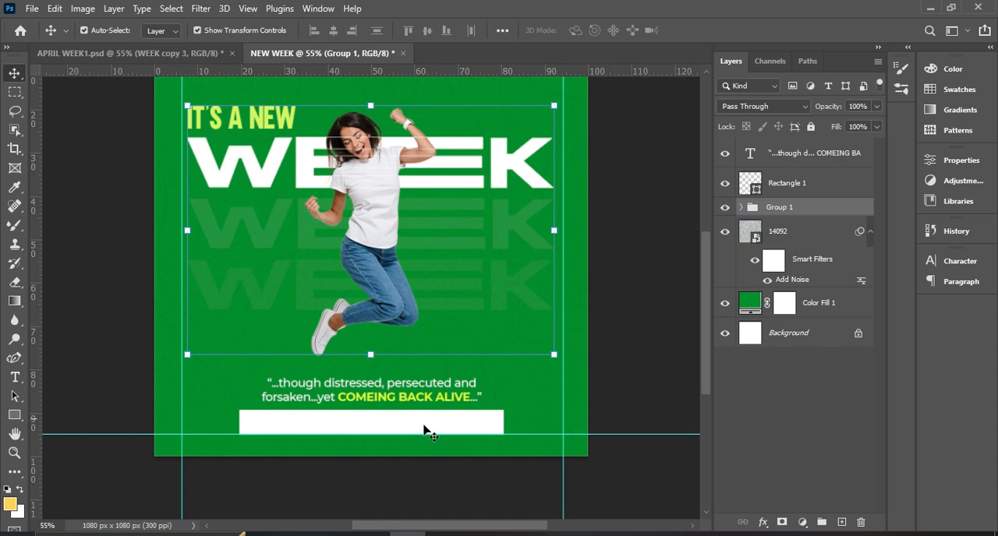
click(458, 404)
click(450, 400)
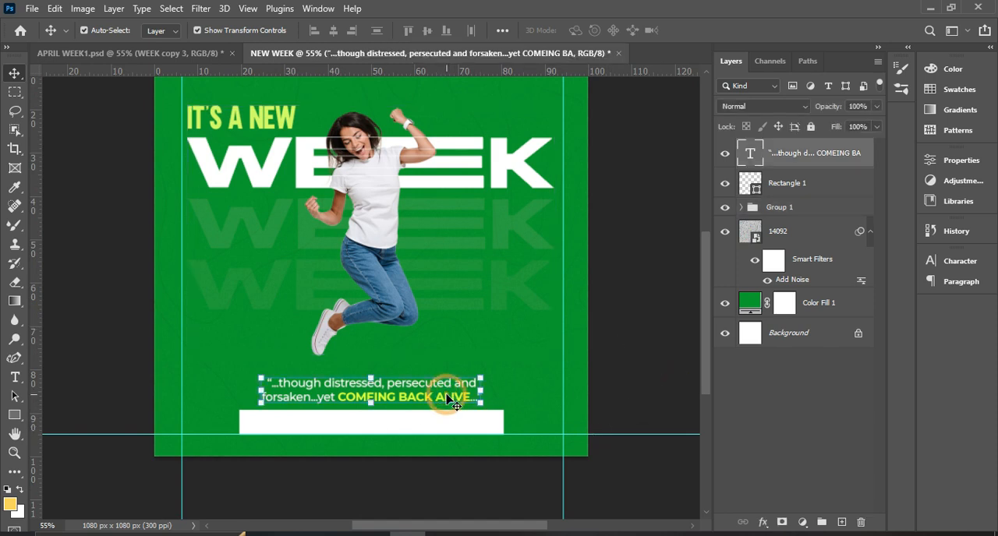
scroll(648, 348, up, 2)
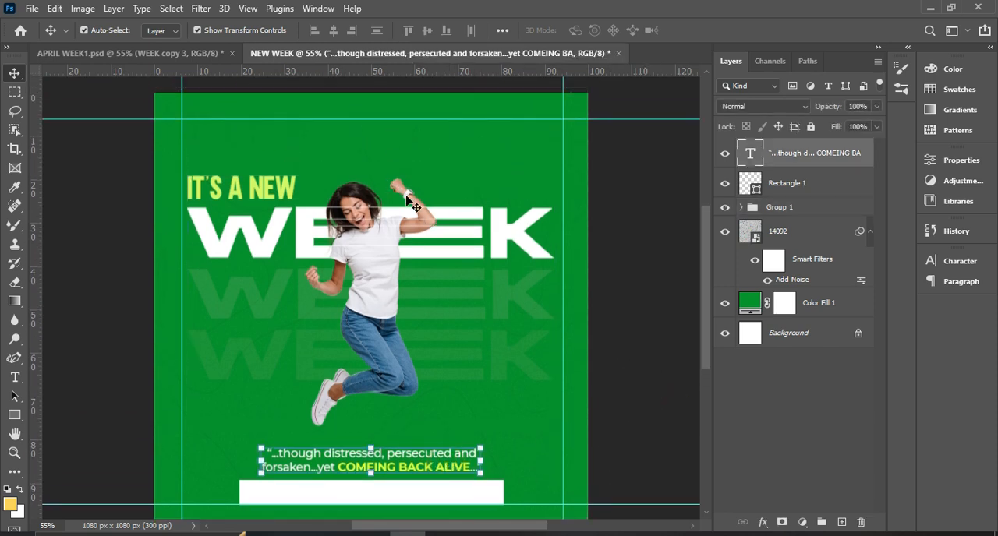
scroll(450, 282, down, 2)
click(361, 337)
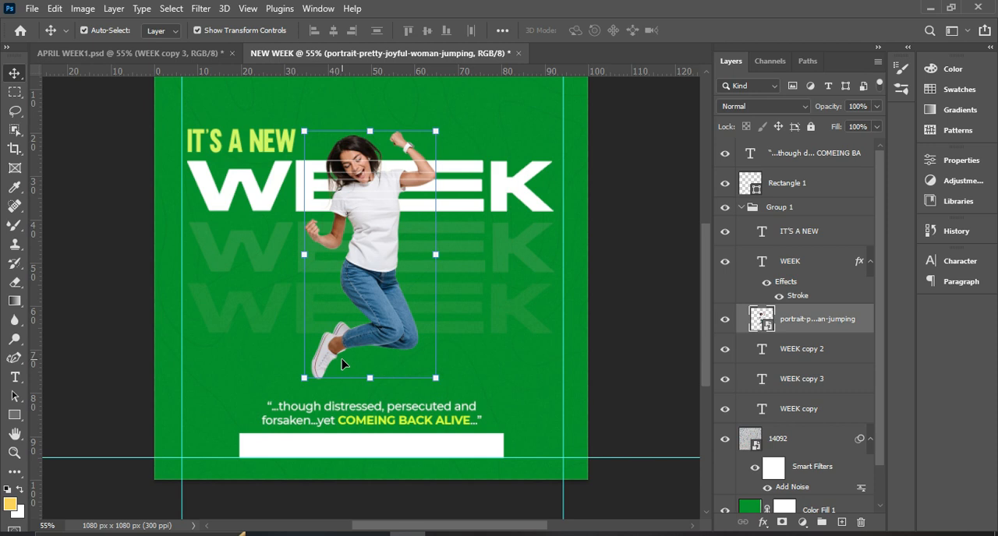
click(659, 270)
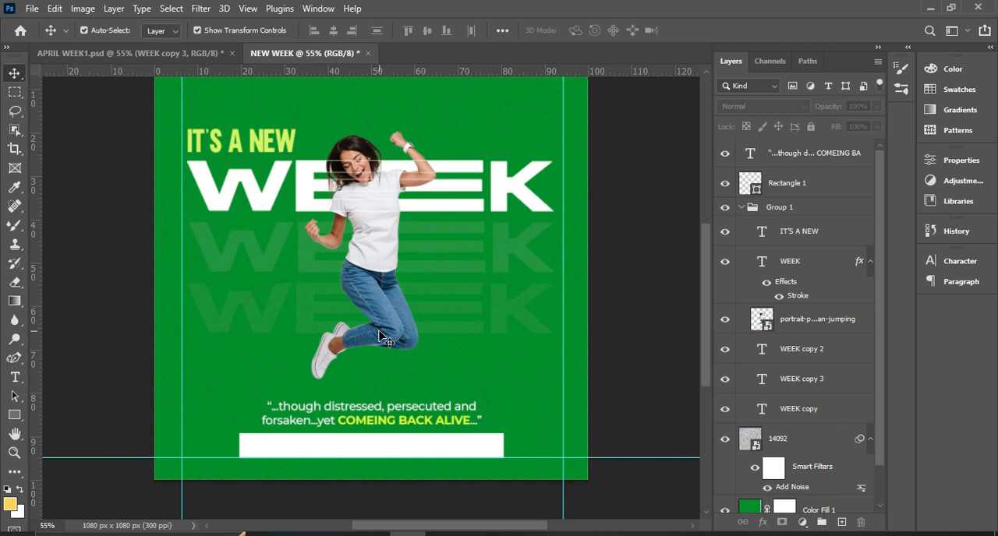
scroll(380, 341, up, 1)
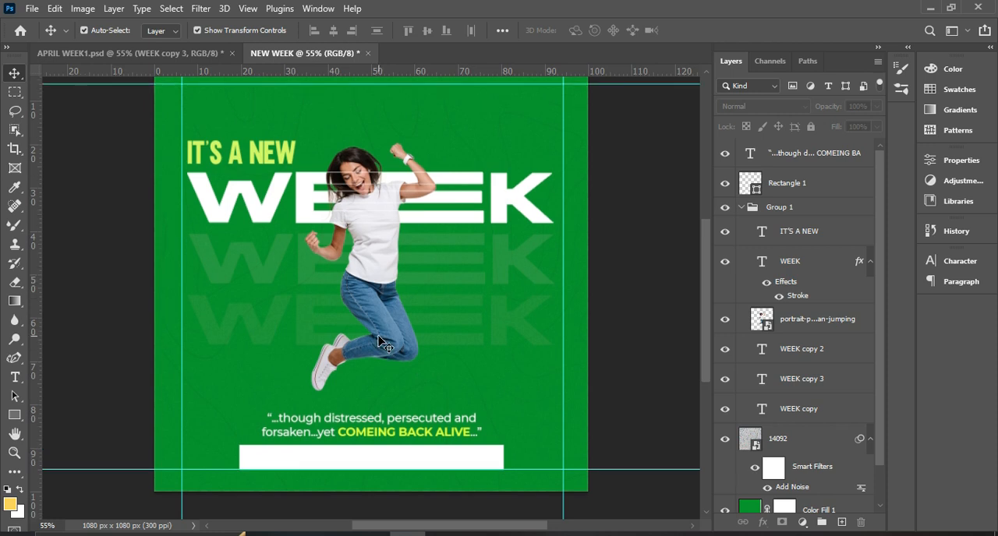
scroll(382, 345, up, 1)
scroll(382, 347, down, 2)
scroll(382, 347, up, 2)
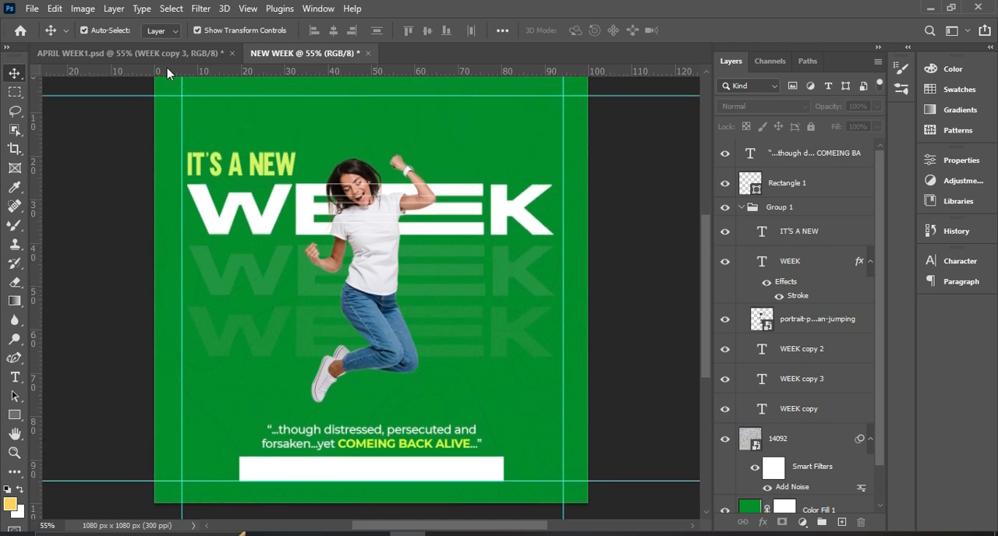
Switch to APRIL WEEK1.psd to examine the MiMall logo above the woman, and return to the NEW WEEK document.
click(152, 53)
click(379, 113)
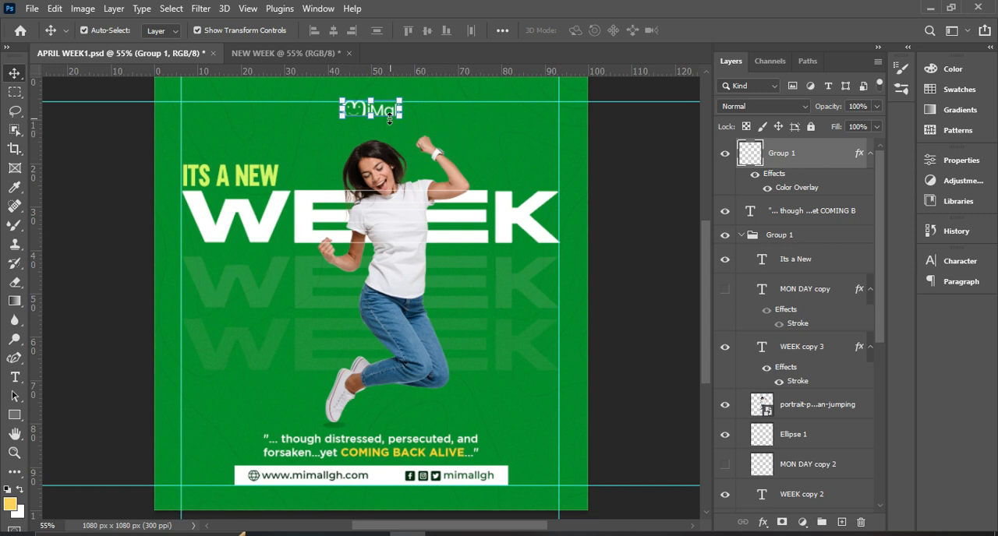
drag(387, 113, 363, 111)
click(355, 110)
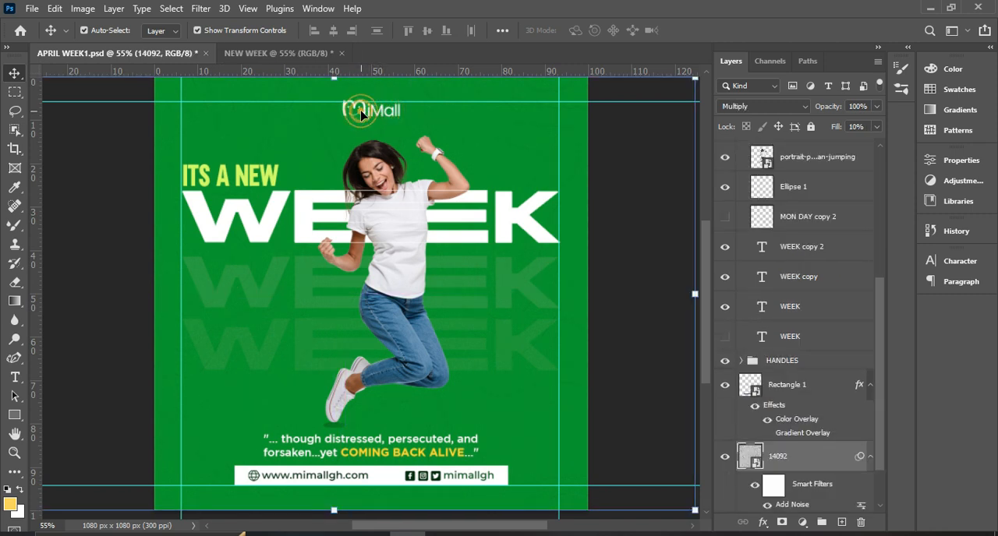
click(279, 53)
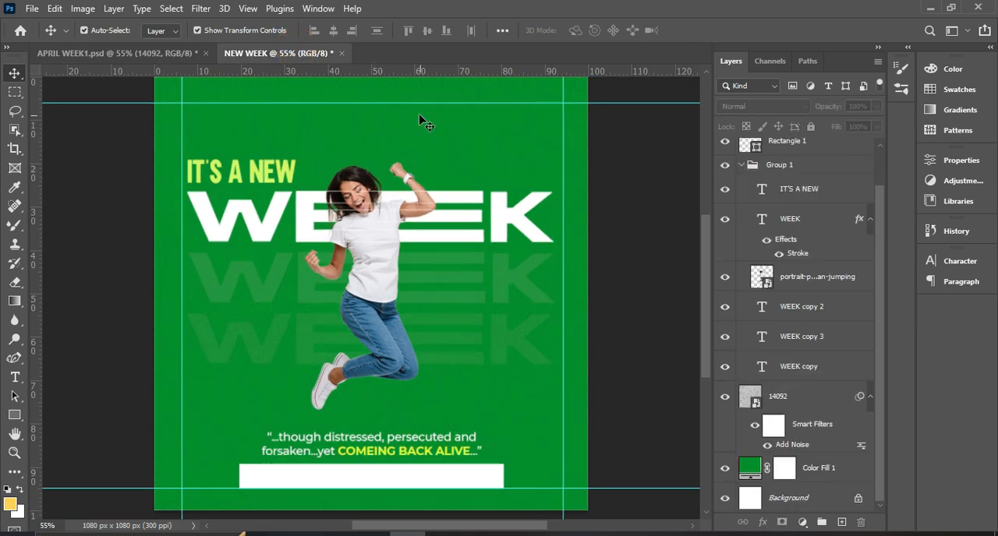
Collapse the headline and woman group in the layer list and duplicate the quote text layer.
click(742, 167)
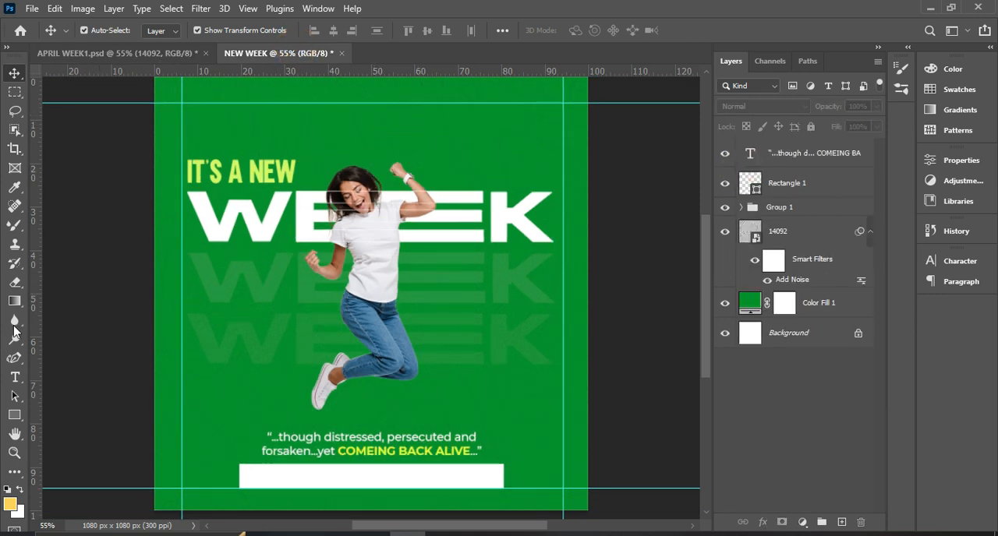
click(340, 443)
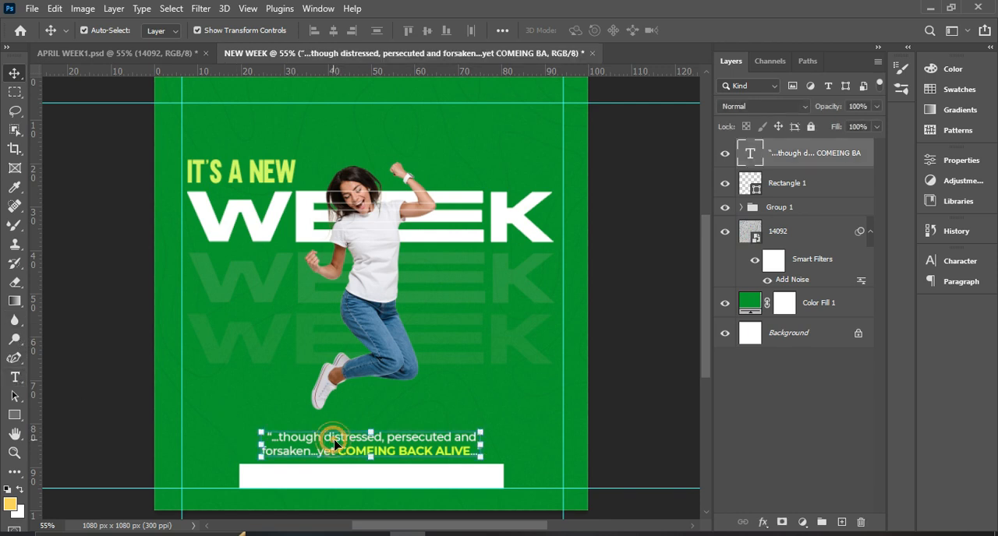
key(ctrl+j)
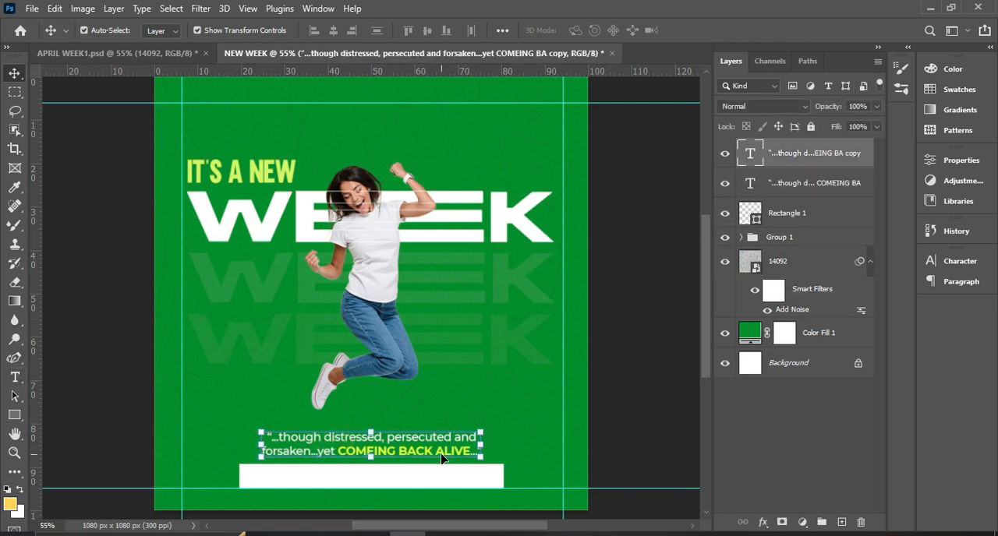
Move the duplicated quote text above the headline near the flyer's upper guide and replace its wording with "MiMall".
drag(435, 451, 442, 135)
double_click(443, 134)
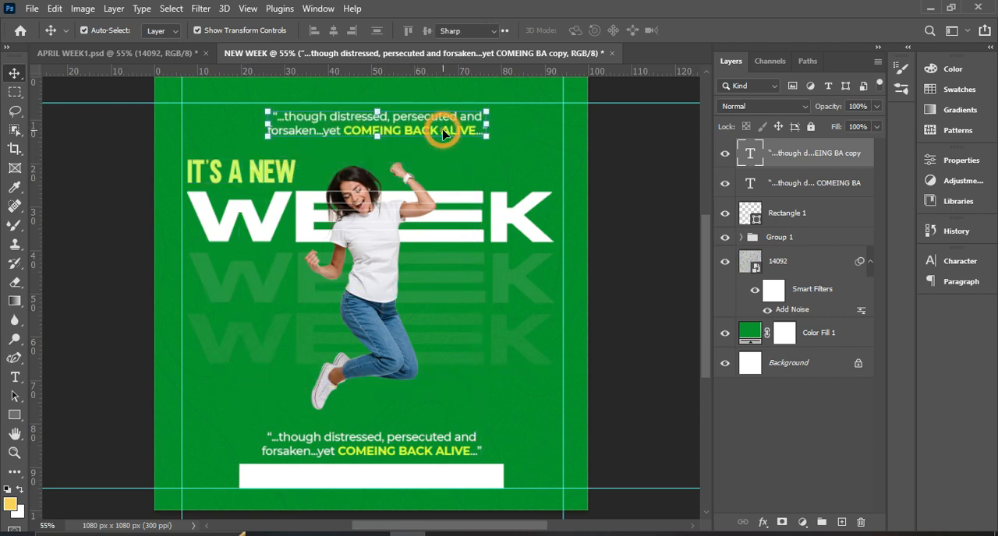
click(443, 127)
key(ctrl+a)
key(BackSpace)
text(MiMall)
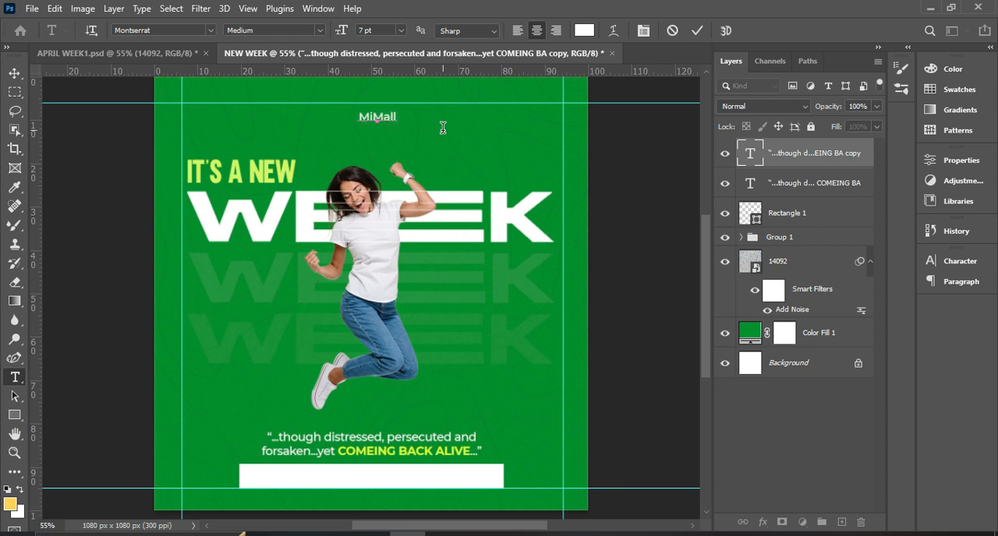
click(697, 30)
key(v)
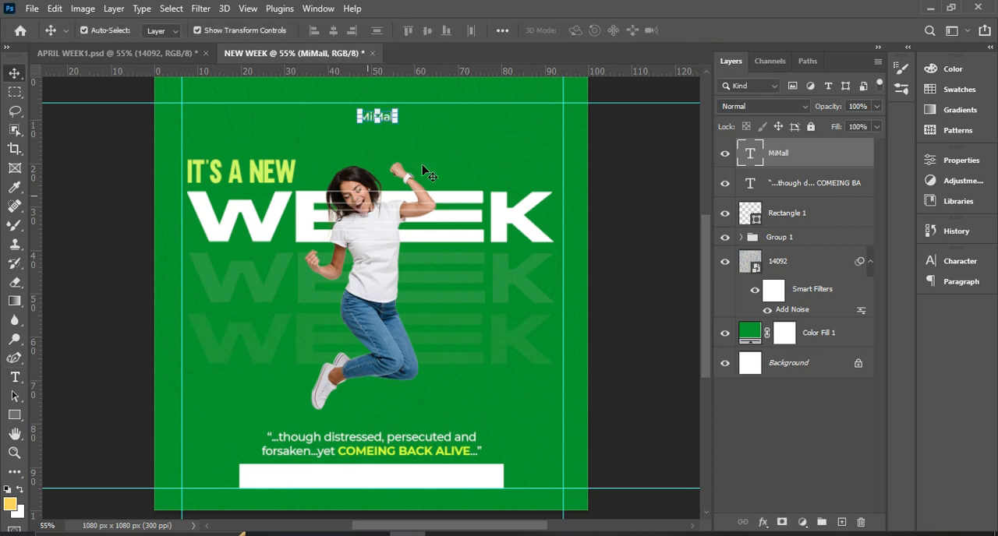
Set the MiMall text's font size to 10 pt.
click(965, 265)
click(825, 300)
click(800, 343)
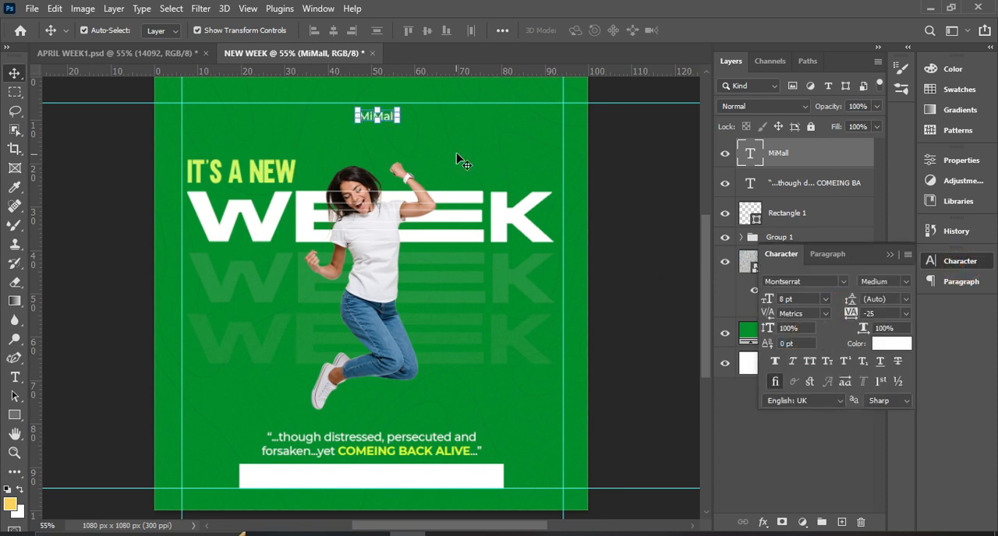
click(824, 299)
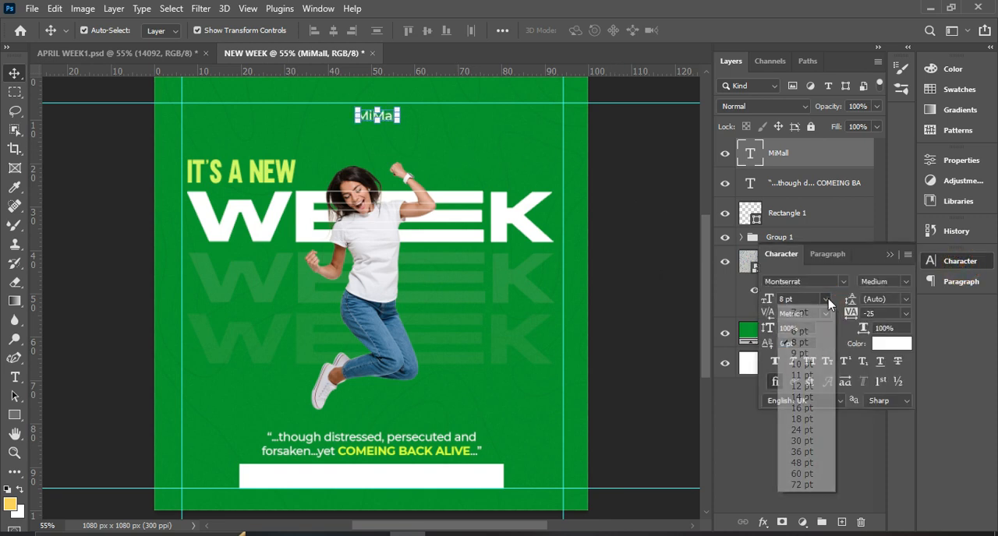
click(801, 364)
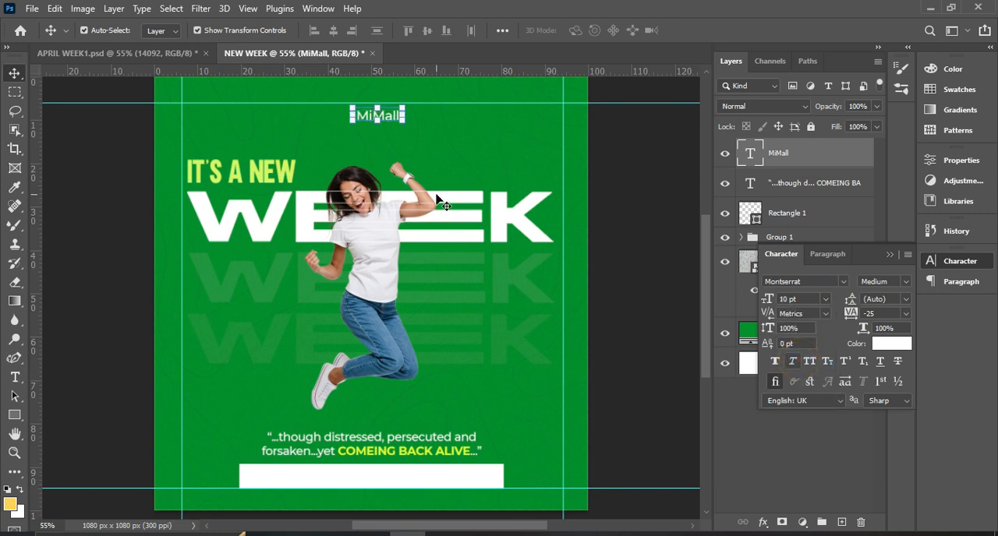
Nudge the MiMall text up to just below the upper guide and center it horizontally on the canvas.
key(Up)
key(Up)
key(Up)
key(Up)
key(Up)
key(Up)
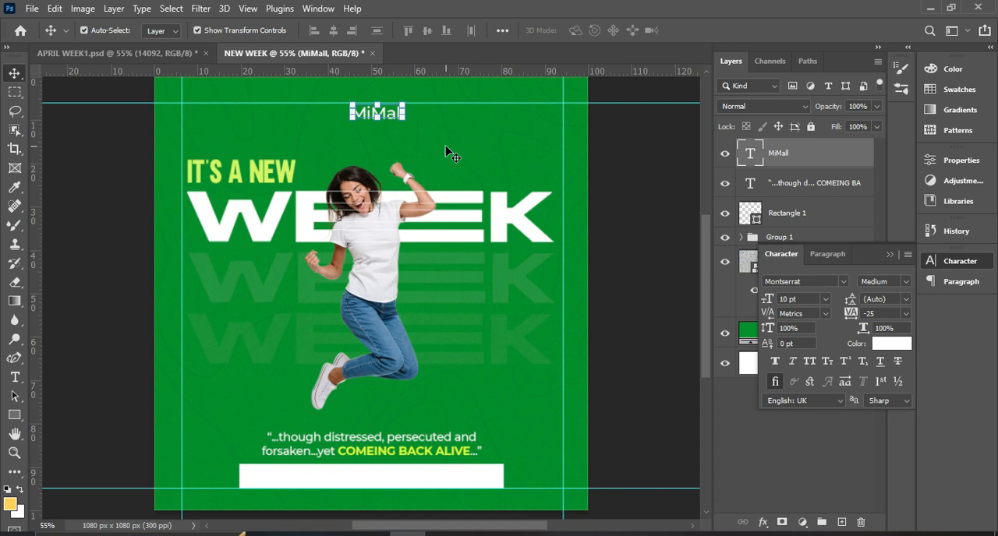
key(ctrl+a)
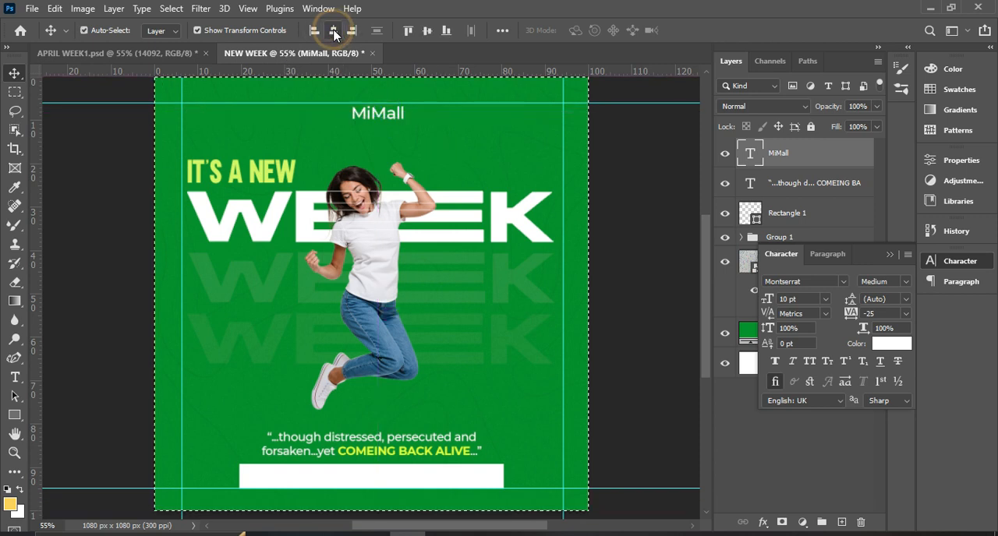
click(334, 31)
key(ctrl+d)
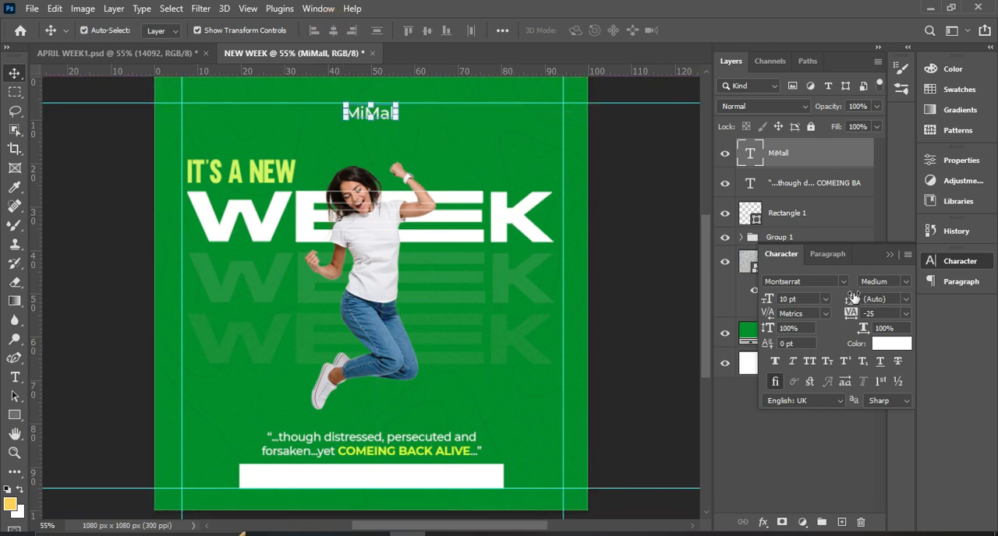
click(639, 172)
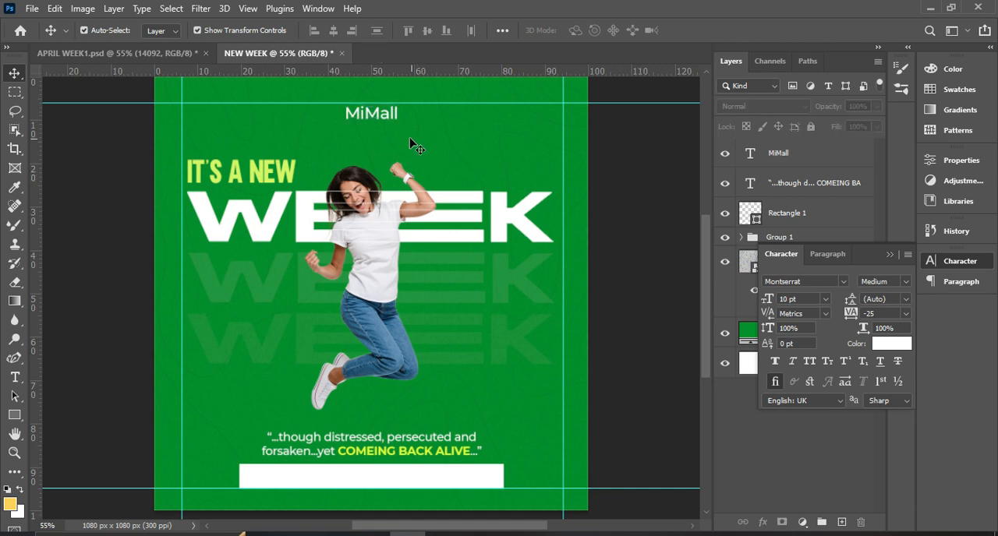
scroll(411, 144, down, 2)
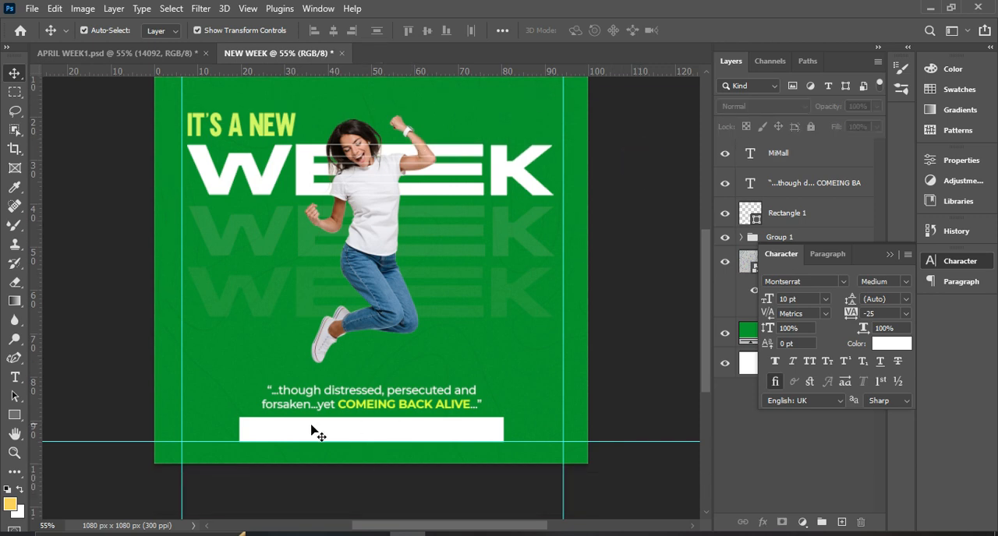
scroll(365, 124, up, 2)
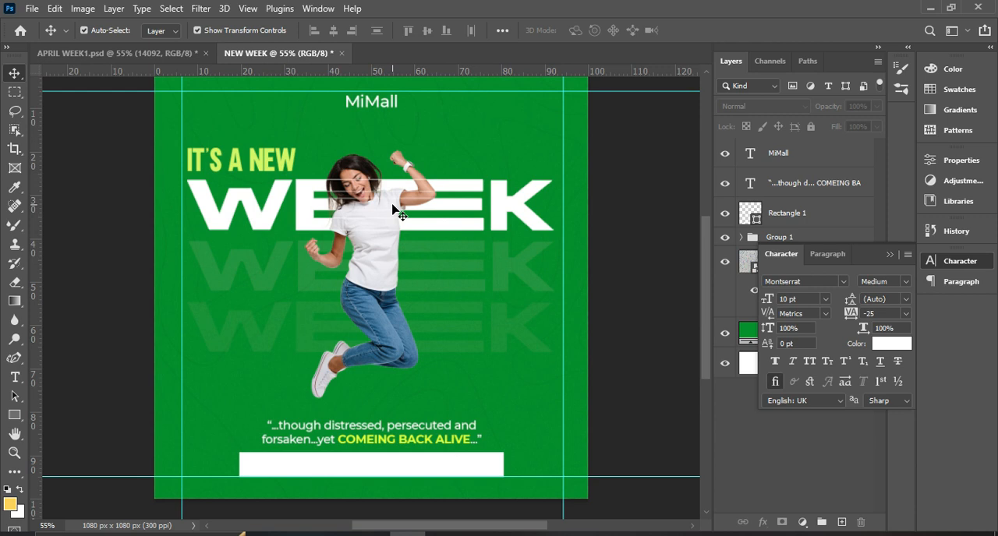
Duplicate the MiMall text onto the white bar and color the copy dark green, based on the background green.
click(382, 114)
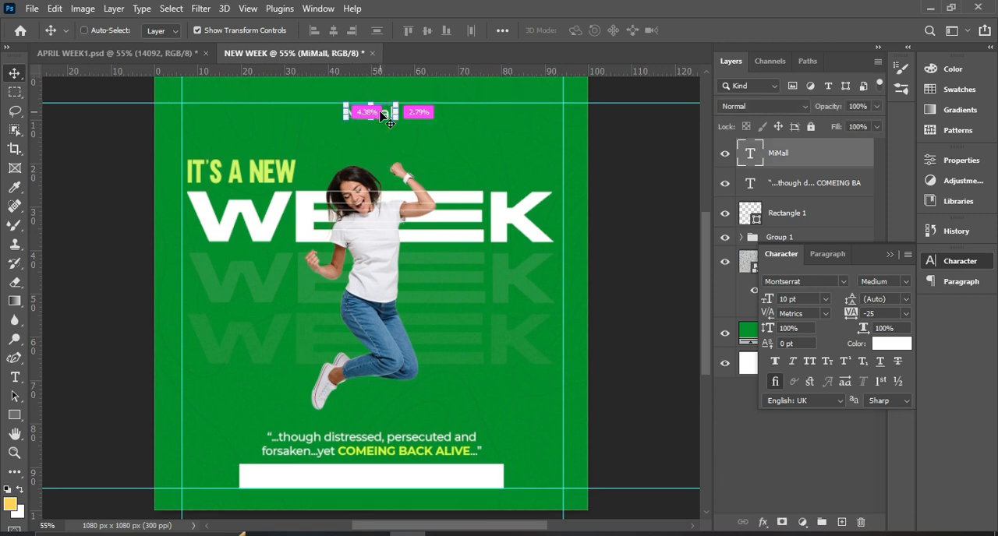
key(ctrl+j)
drag(384, 114, 382, 482)
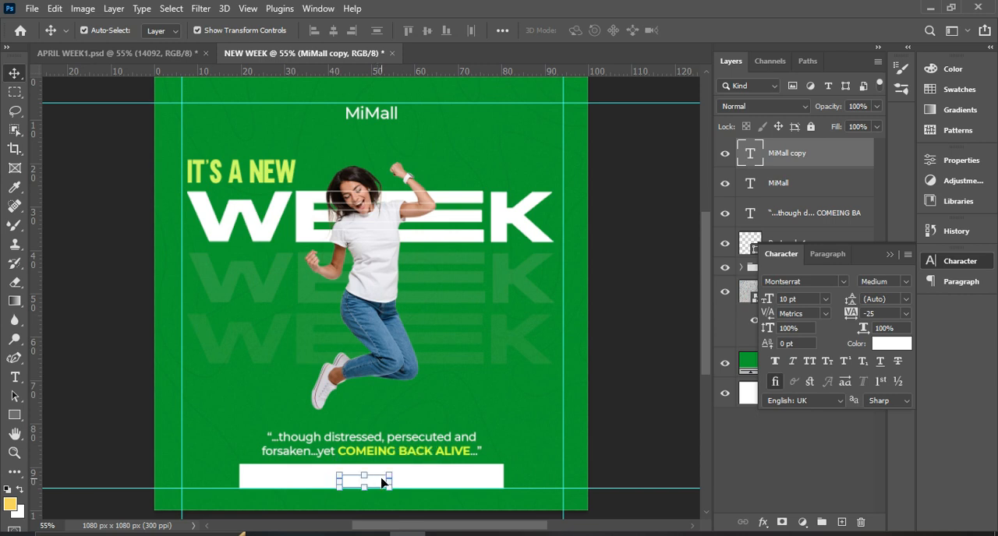
click(891, 343)
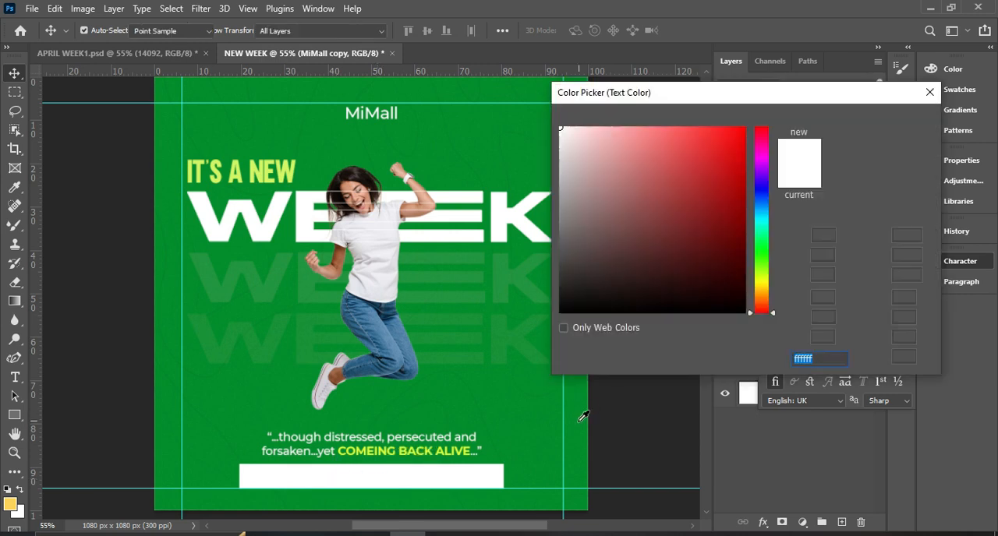
click(547, 449)
drag(741, 211, 742, 251)
click(885, 121)
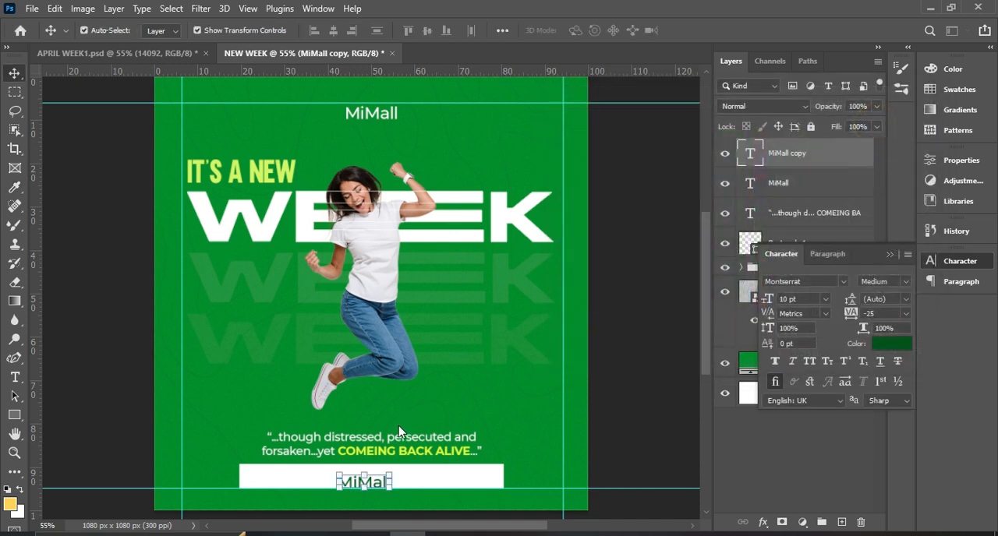
Shift the green MiMall copy up within the white bar and replace its wording with "mimallgh".
key(ctrl+plus)
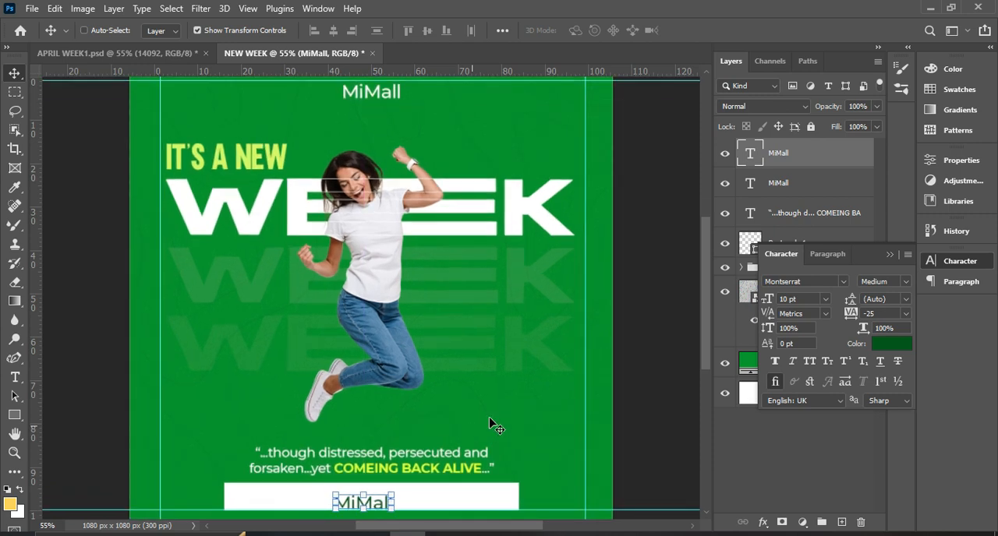
scroll(492, 424, down, 5)
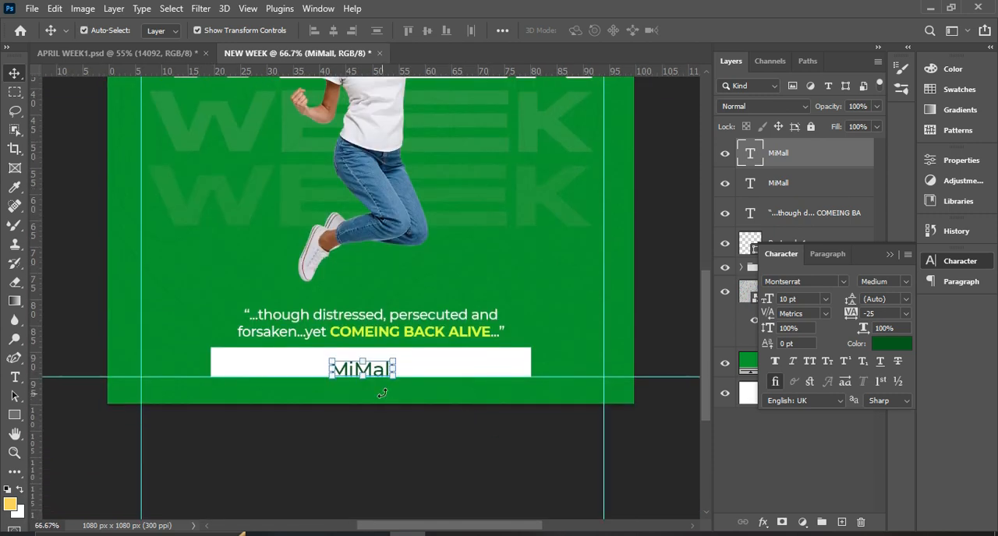
drag(375, 373, 371, 366)
double_click(372, 365)
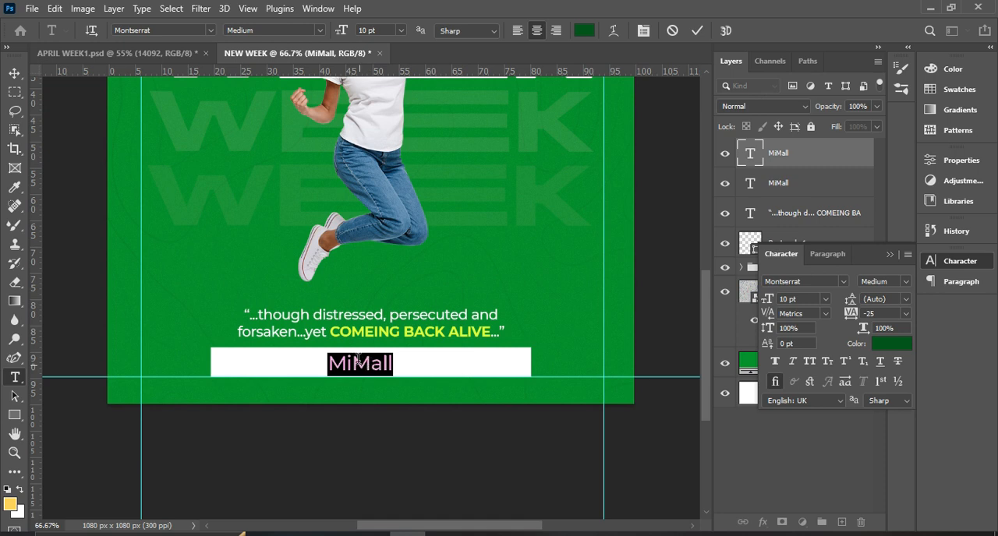
click(360, 364)
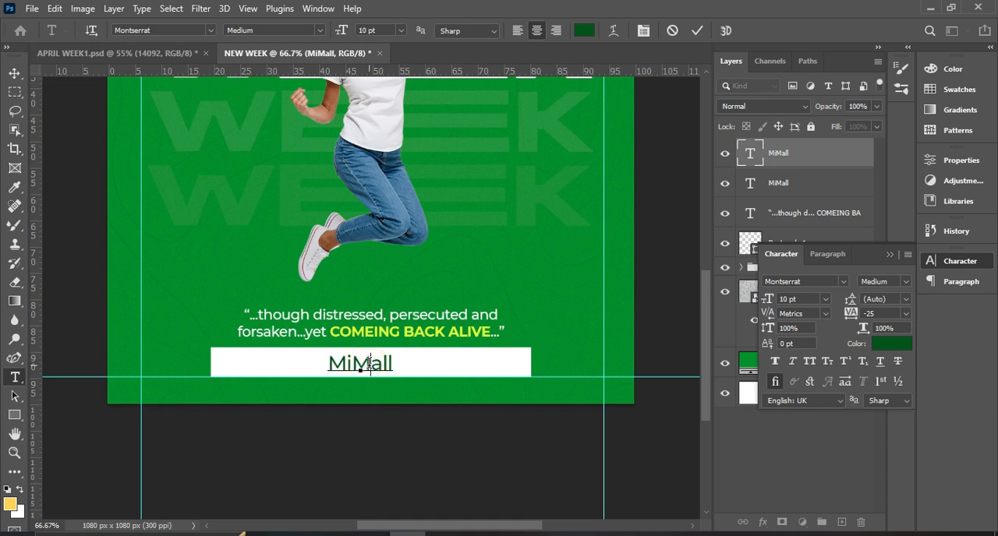
text(m)
key(ctrl+a)
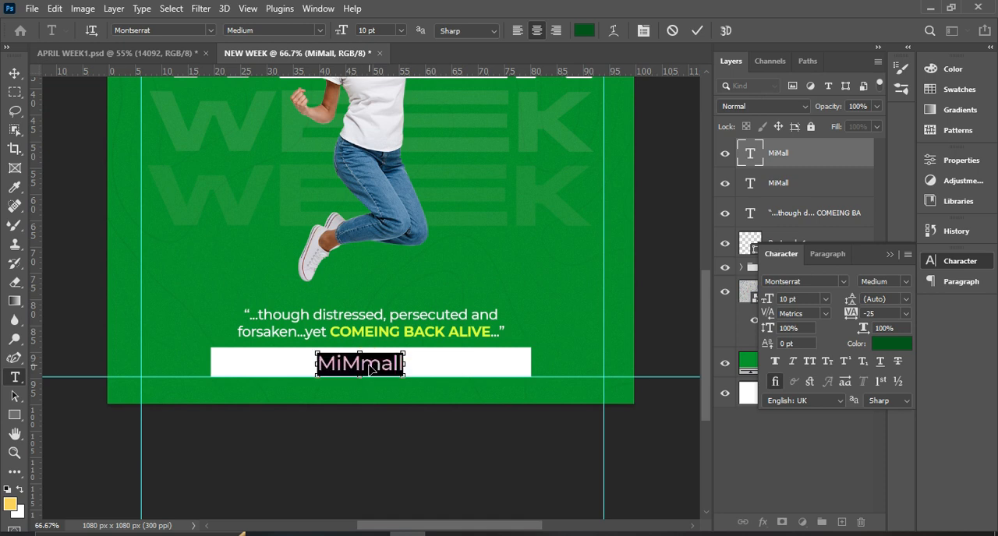
text(mimall)
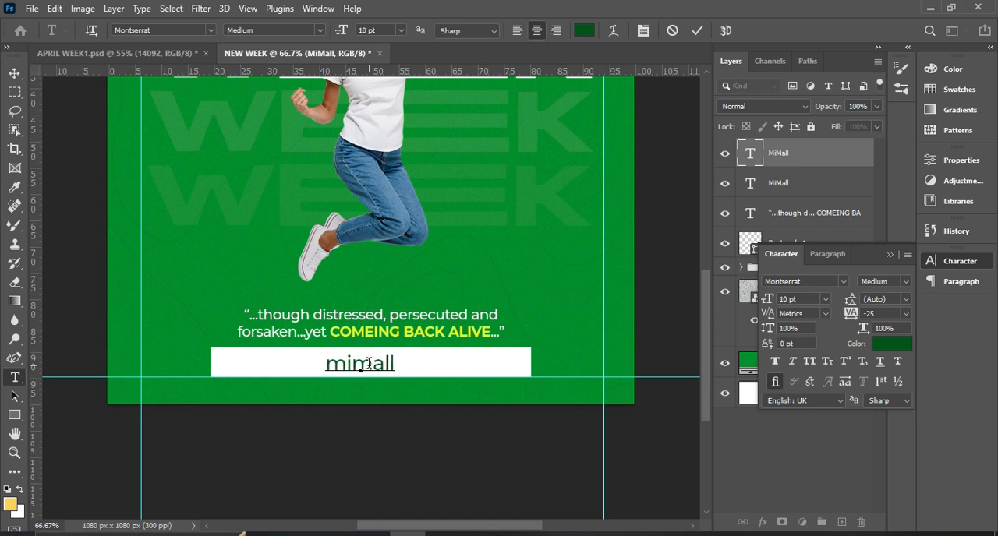
text(gh)
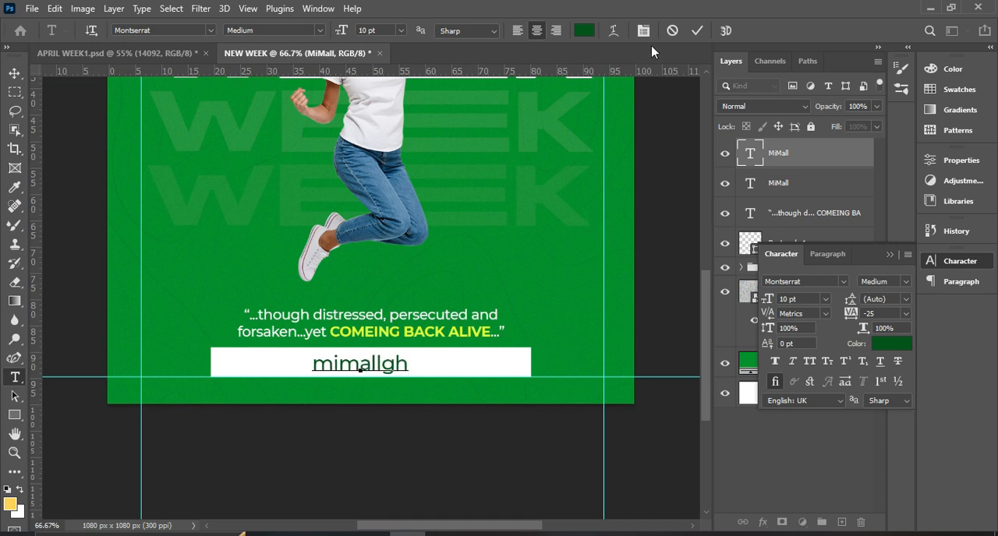
click(696, 29)
key(v)
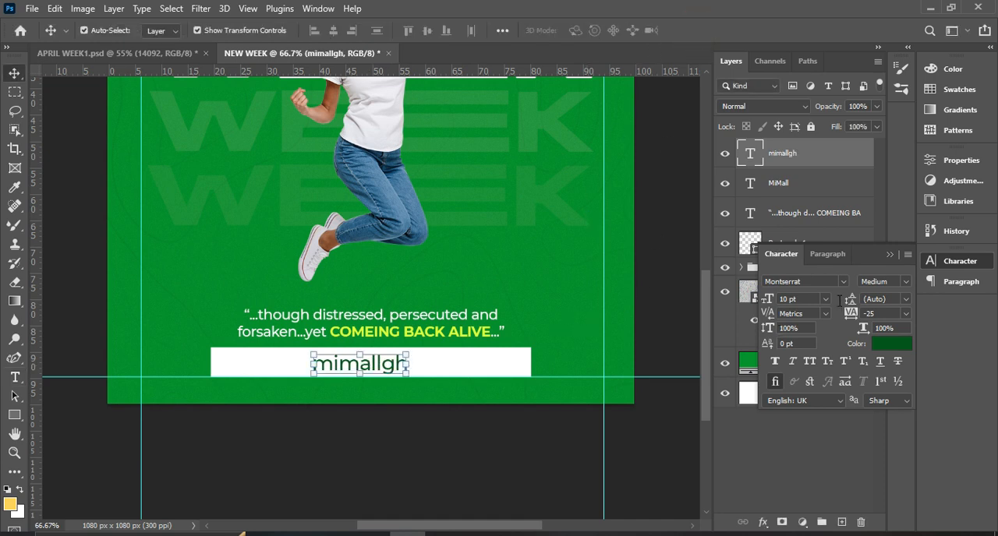
Set the mimallgh text to 8 pt and place it at the right end of the white bar, vertically within it.
click(826, 300)
click(803, 335)
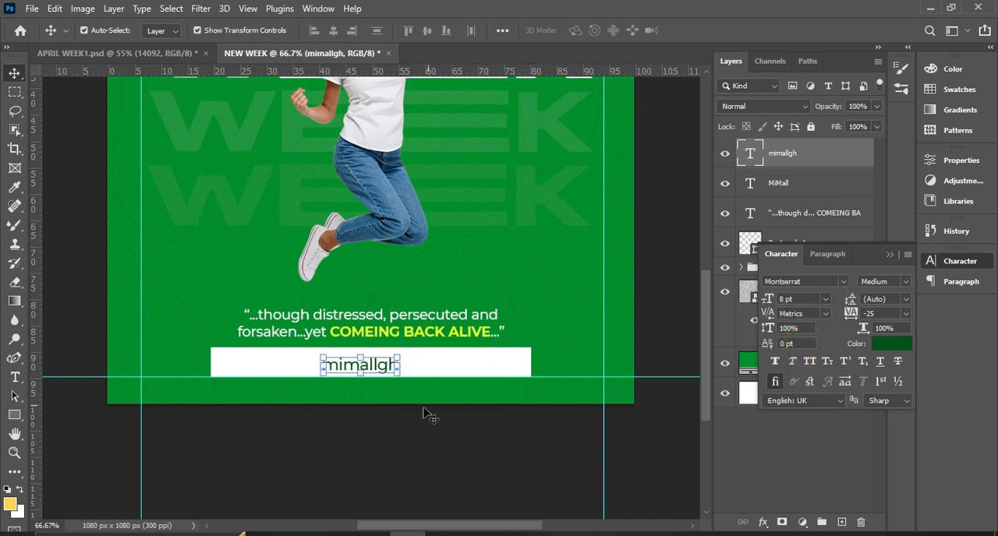
click(405, 441)
drag(388, 368, 502, 372)
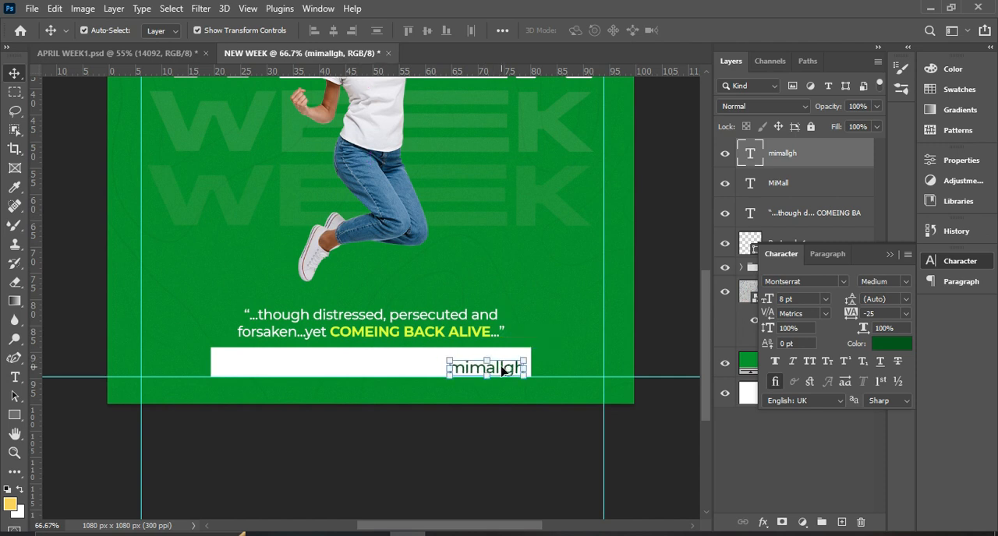
key(Up)
key(Up)
key(Up)
key(Up)
key(Up)
key(Up)
key(Up)
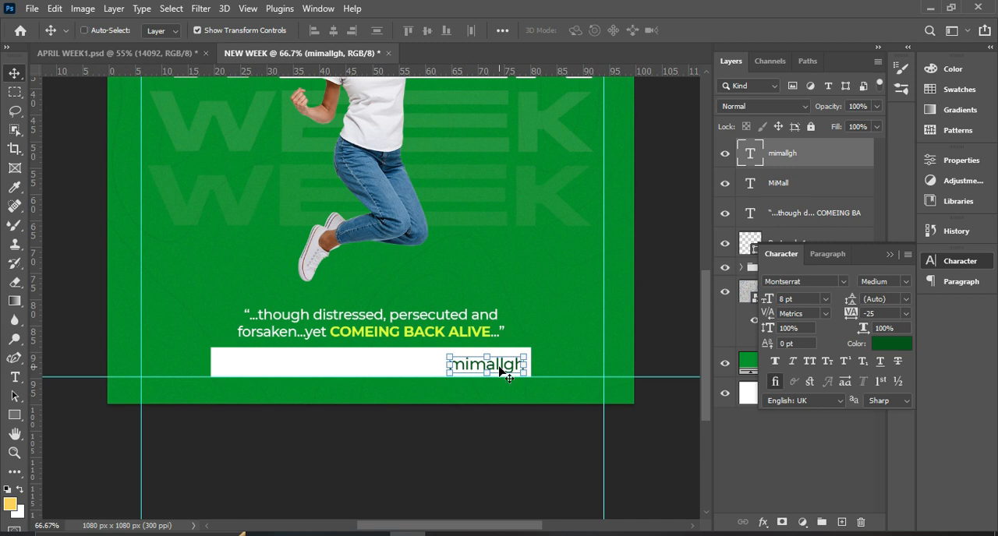
key(ctrl+j)
drag(500, 371, 330, 367)
double_click(328, 362)
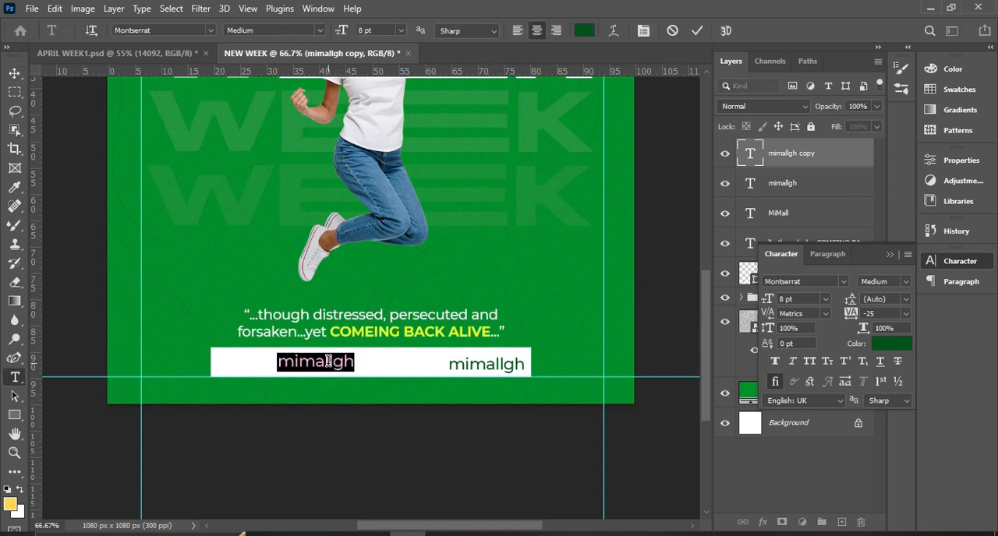
text(www)
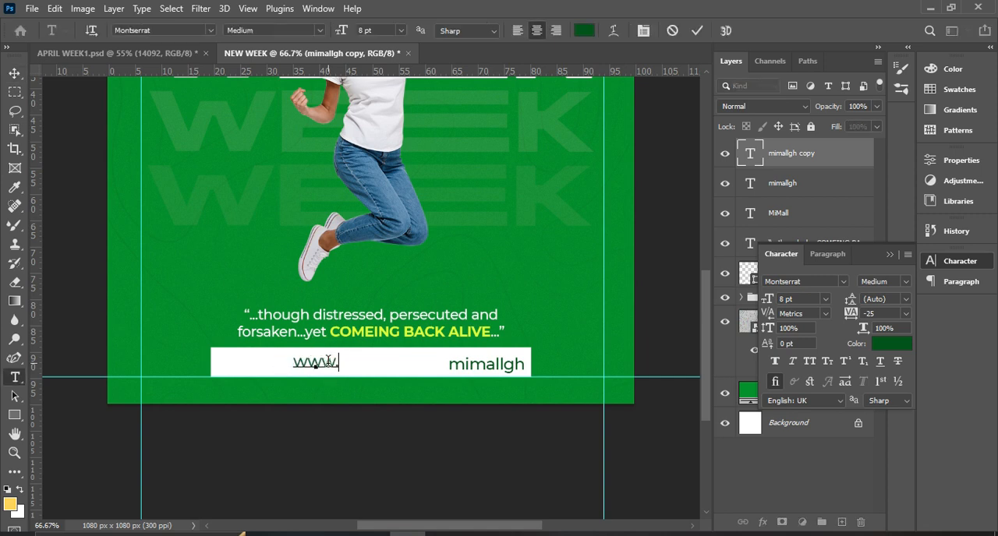
text(.mimall)
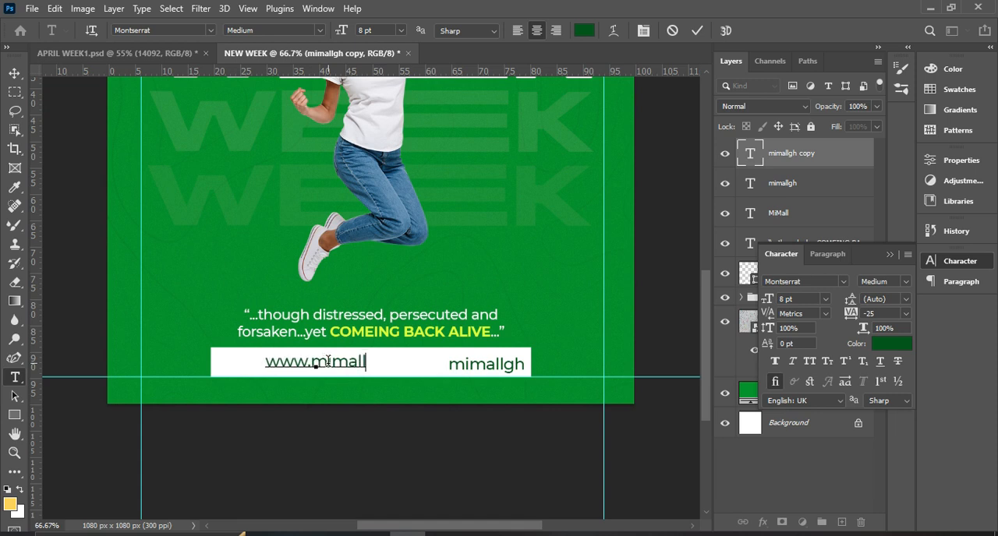
text(gh.com)
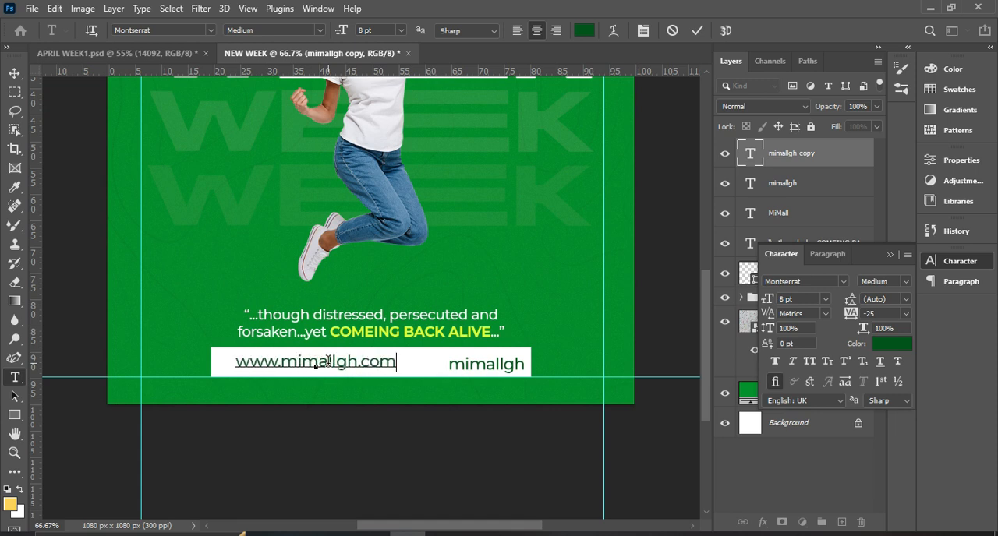
click(696, 31)
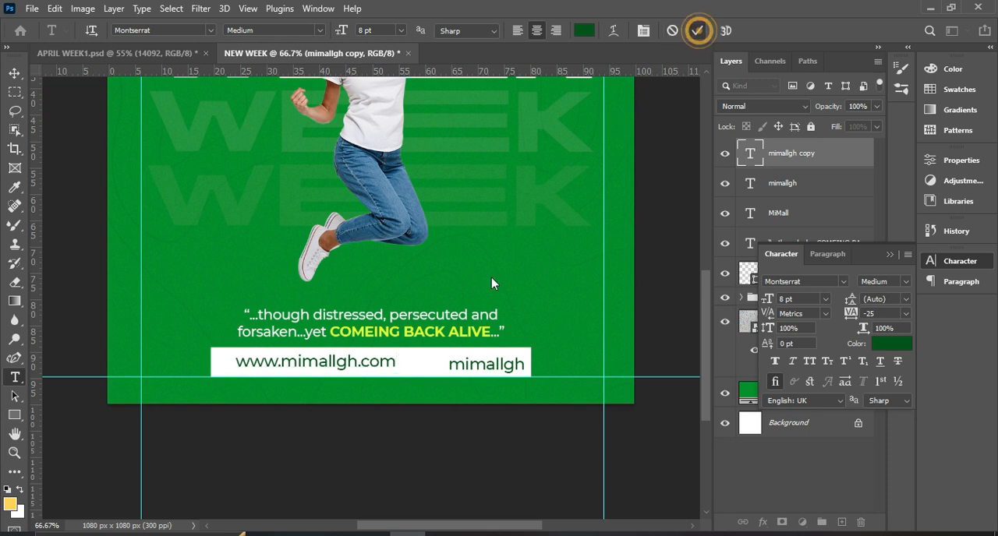
key(v)
click(787, 298)
text(7)
key(Return)
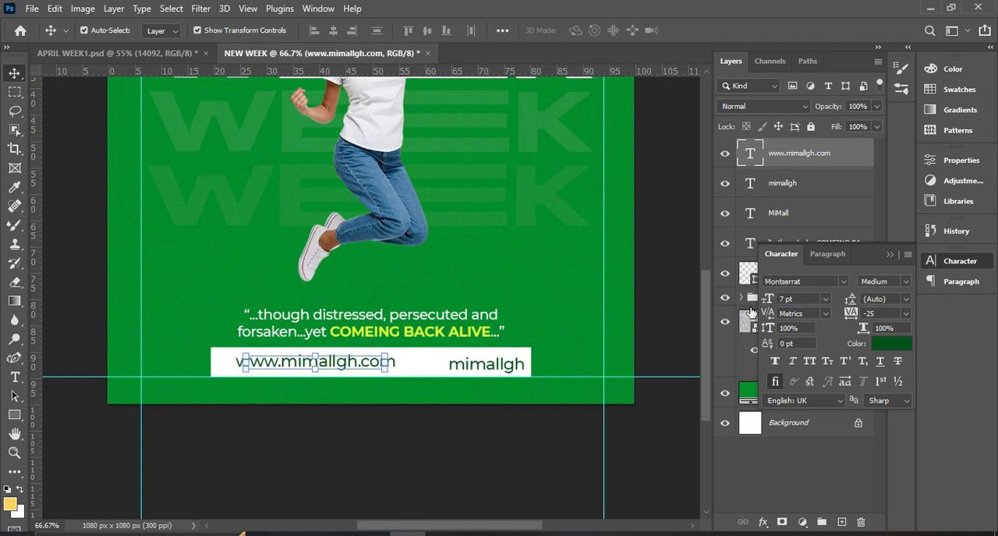
click(498, 365)
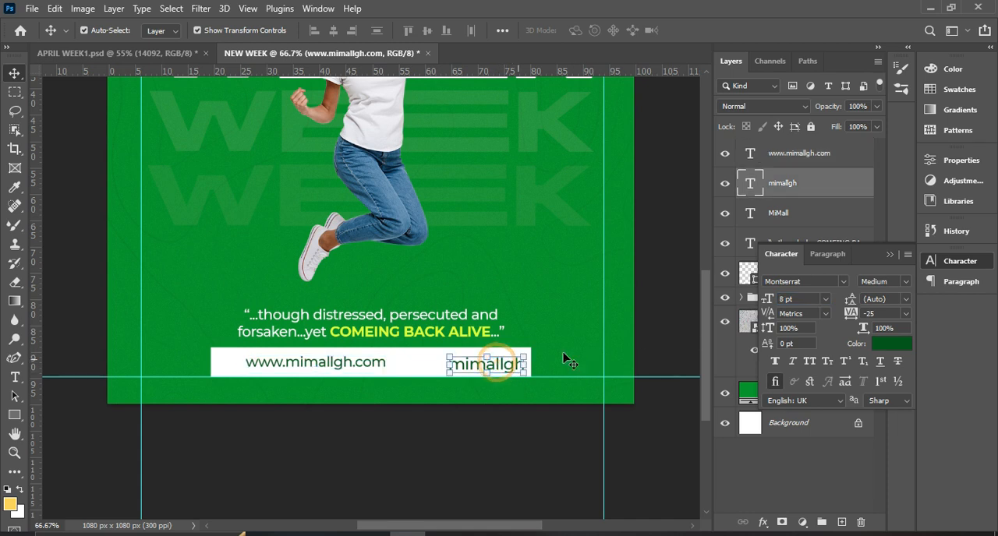
click(797, 300)
text(7)
key(Return)
click(493, 451)
click(504, 365)
shift+click(776, 217)
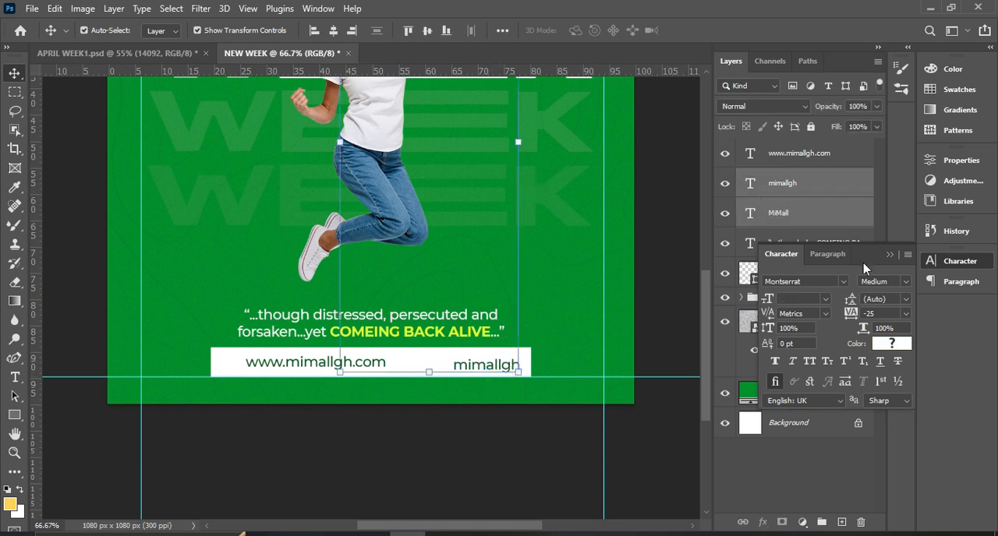
click(890, 255)
click(802, 191)
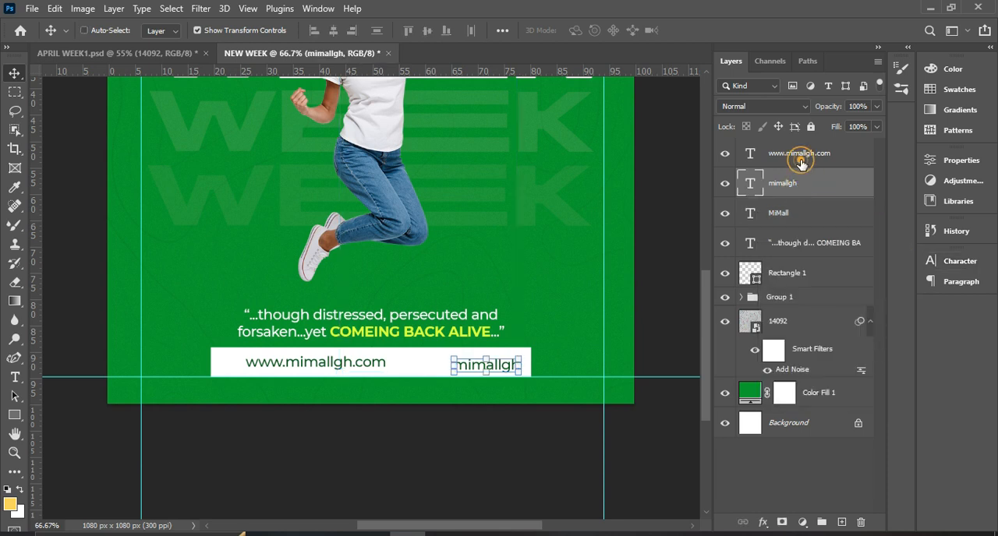
shift+click(800, 156)
click(428, 31)
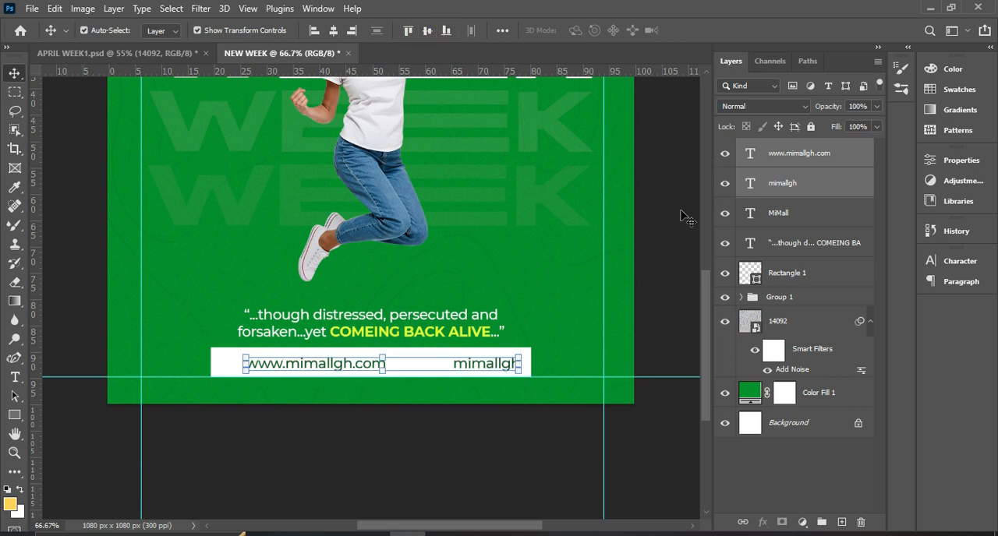
click(668, 282)
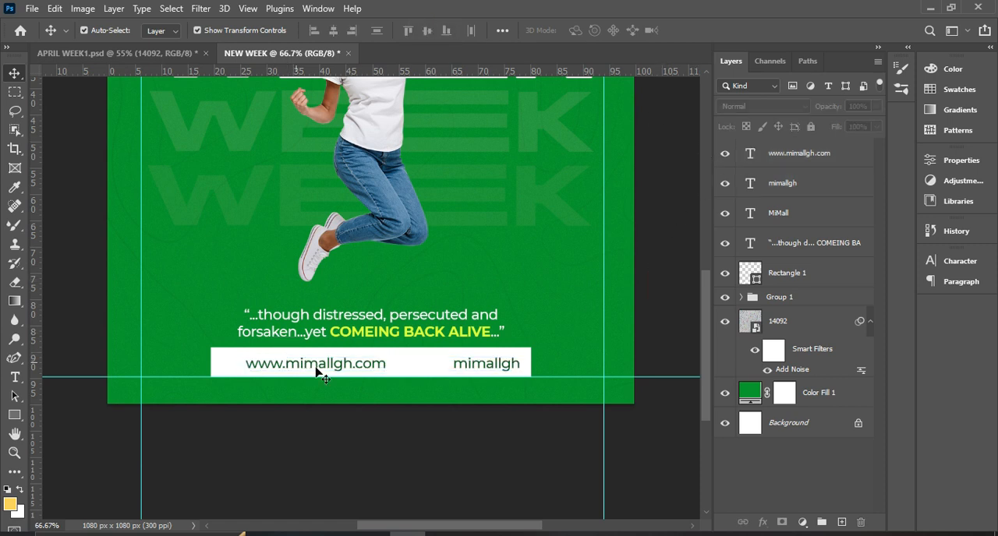
click(379, 372)
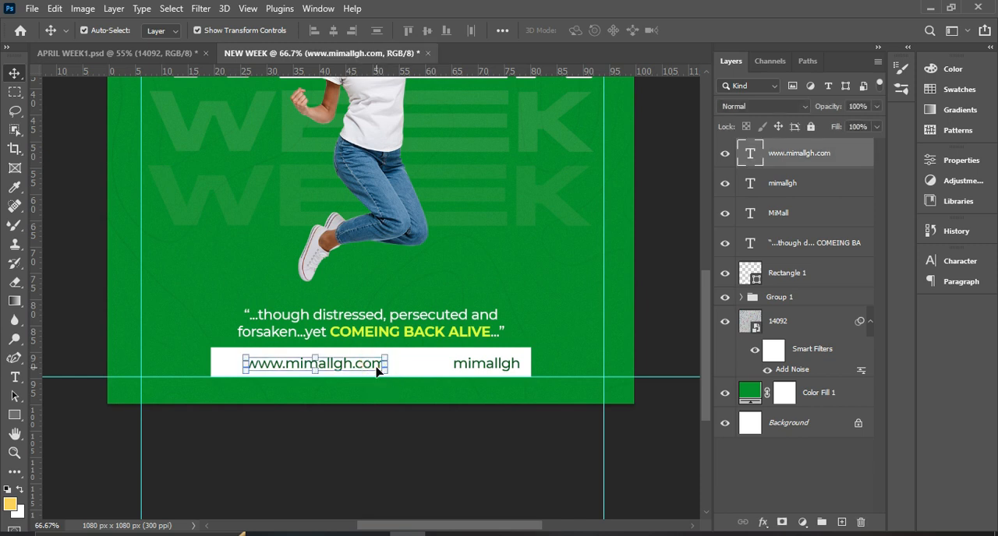
alt+click(380, 373)
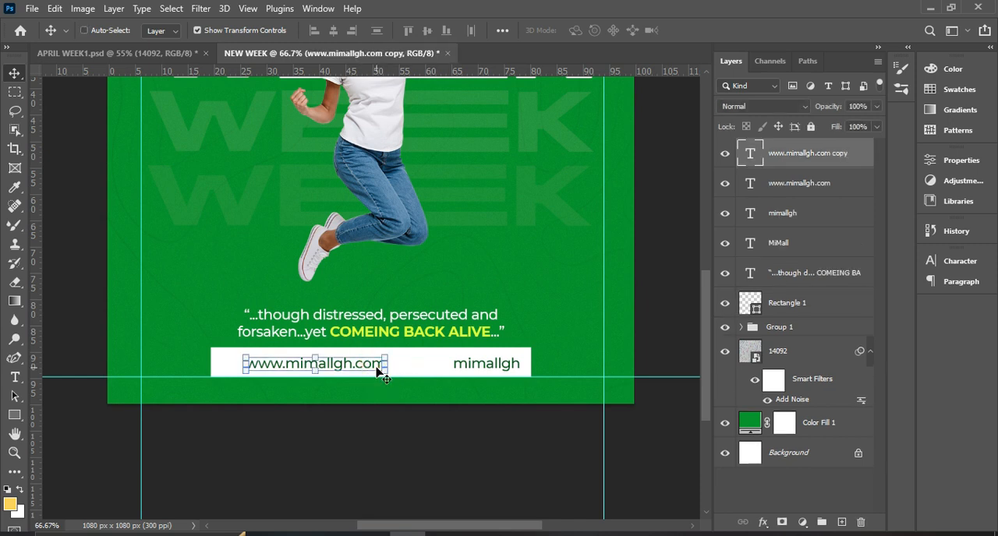
drag(381, 363, 438, 366)
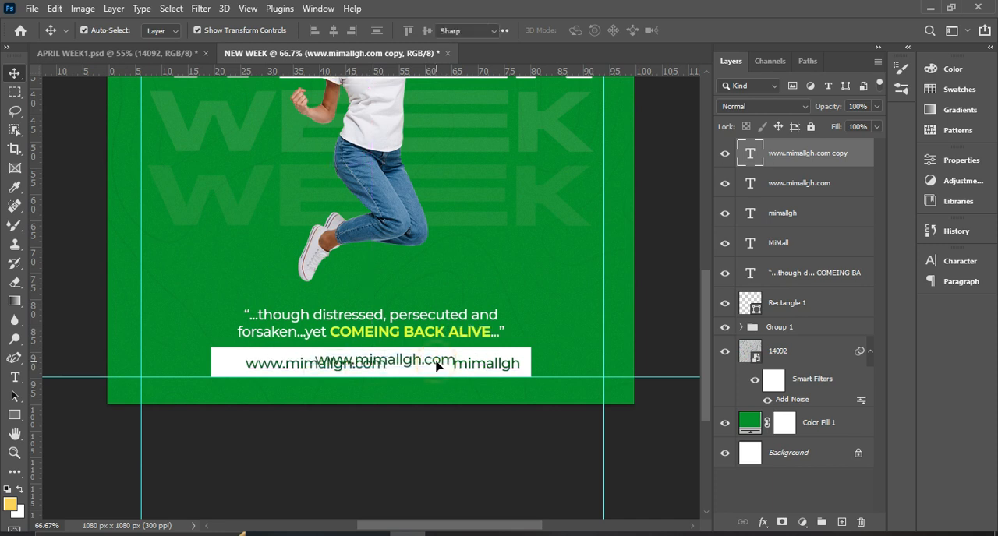
double_click(436, 361)
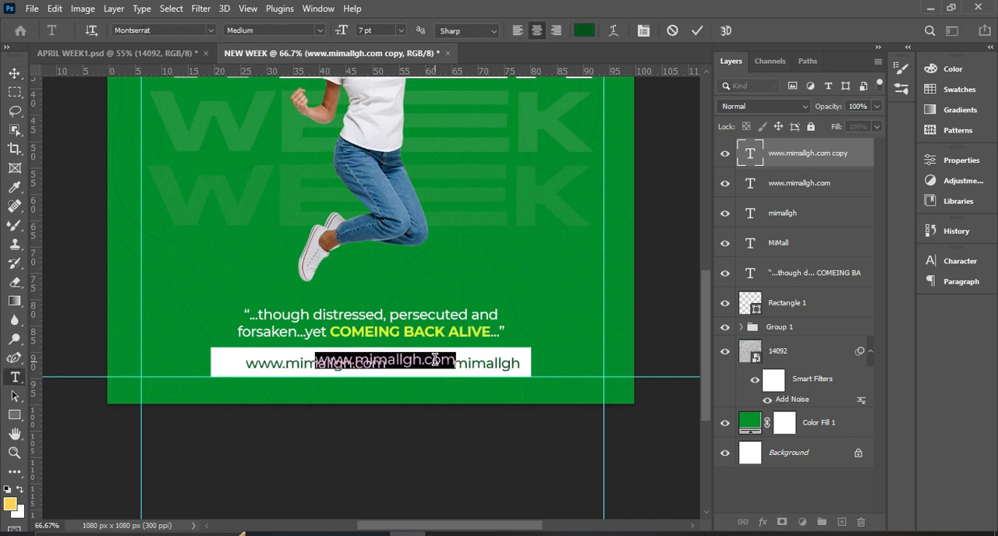
key(ctrl+plus)
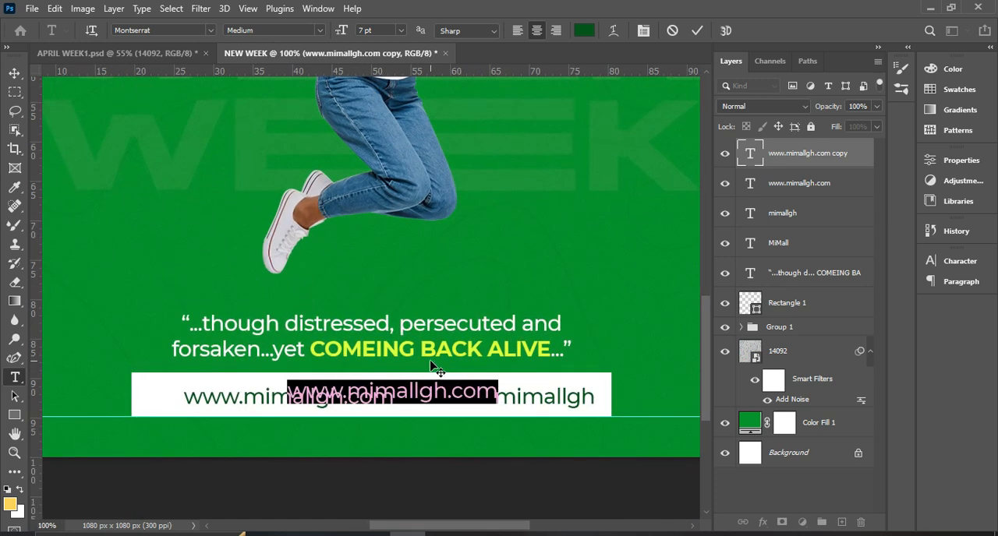
scroll(430, 358, down, 1)
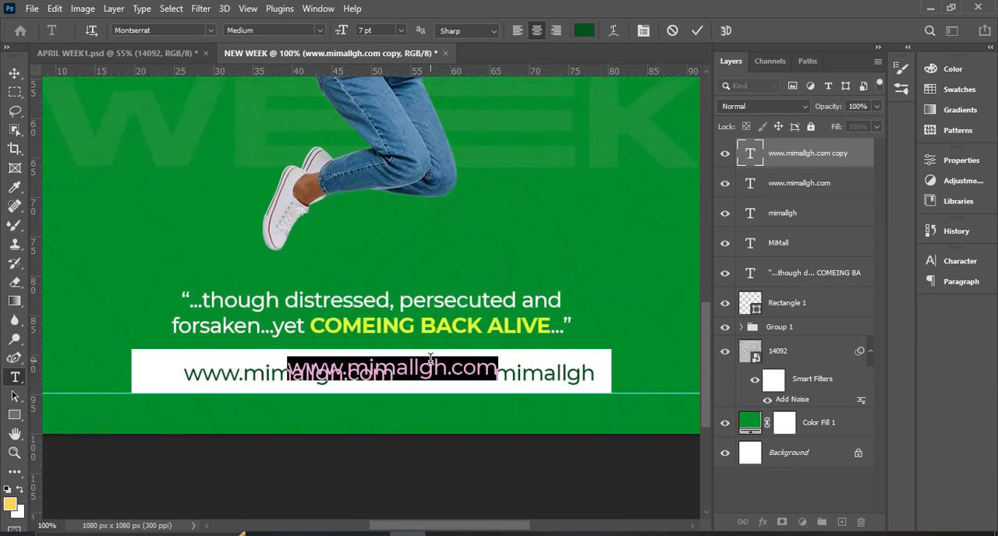
text(f)
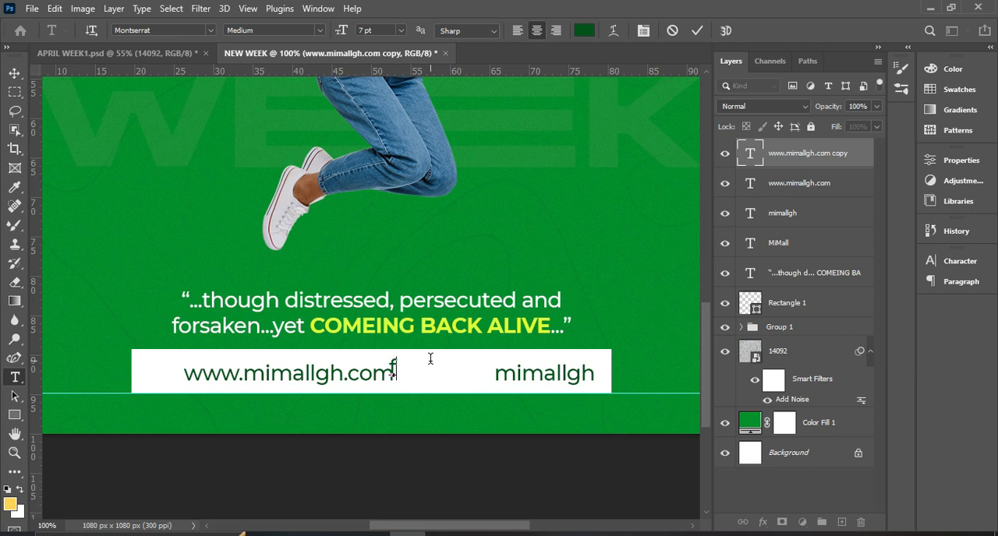
text(th)
key(BackSpace)
key(BackSpace)
text(nt)
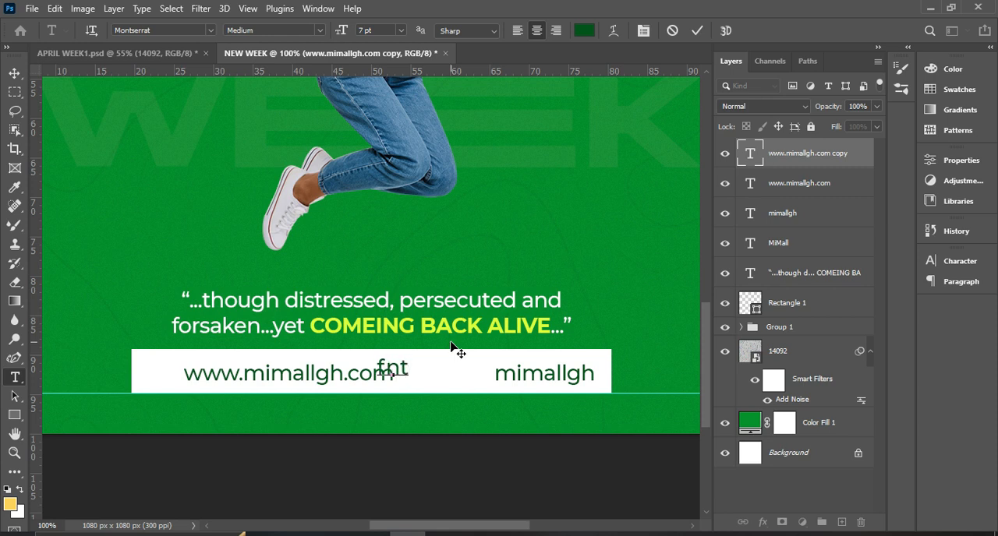
click(701, 30)
key(v)
drag(397, 366, 471, 371)
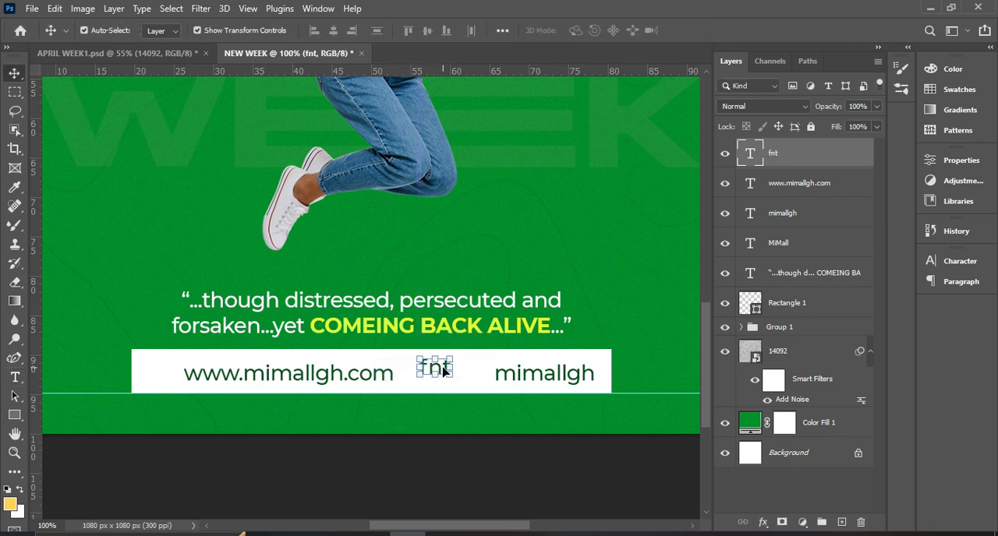
Set the font of the "fnt" text to font social media 2018 Regular.
click(950, 269)
click(844, 282)
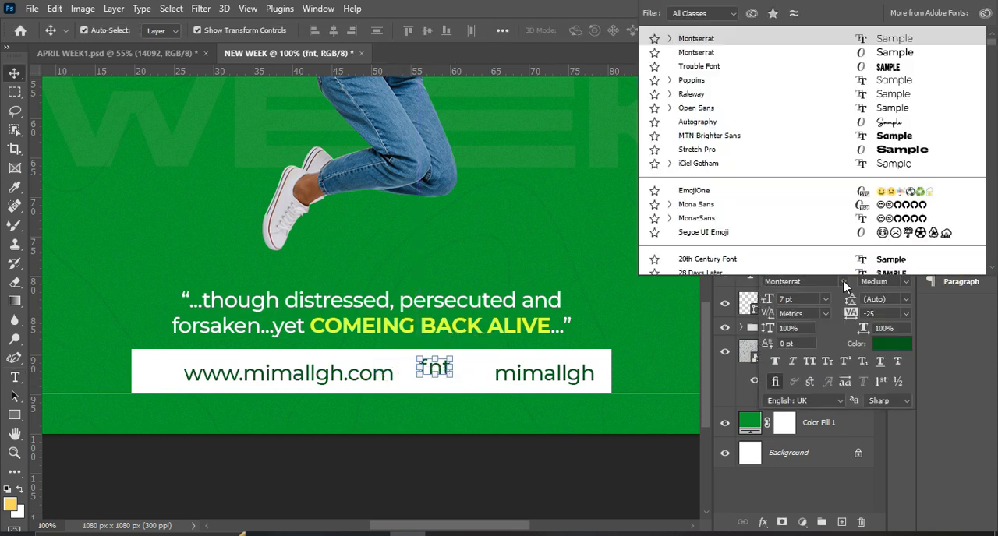
text(font)
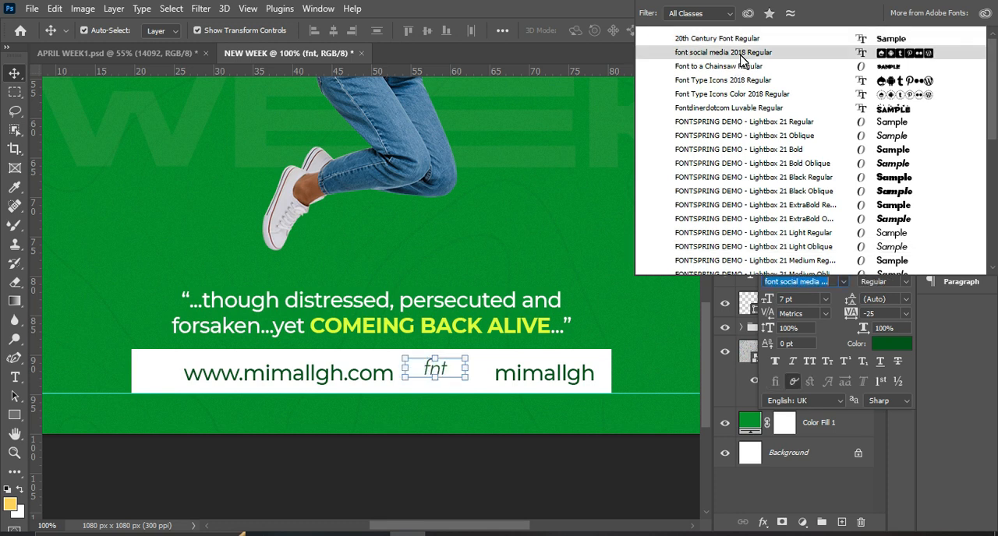
click(741, 55)
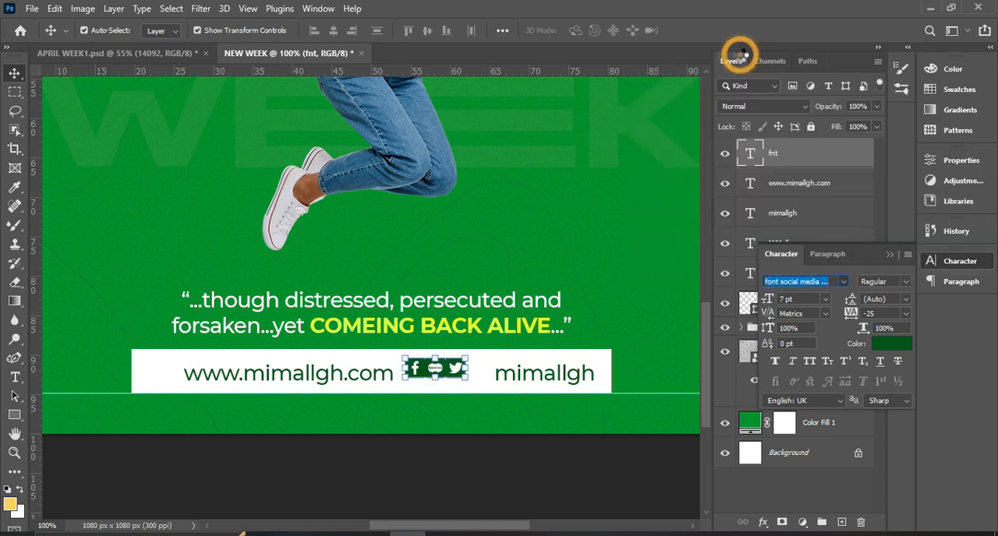
Edit the icon text to "f c t", giving spaced Facebook, Instagram and Twitter icons.
double_click(430, 372)
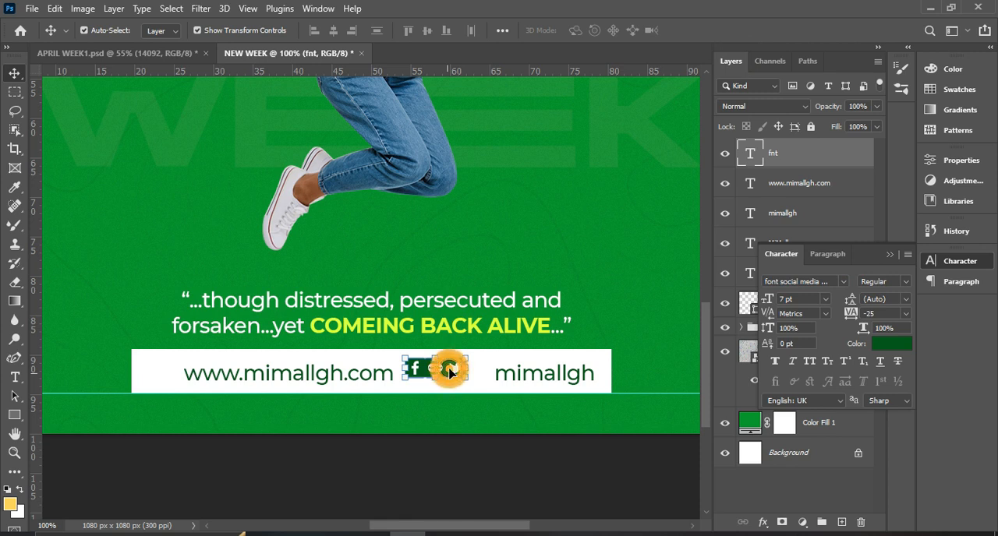
click(430, 371)
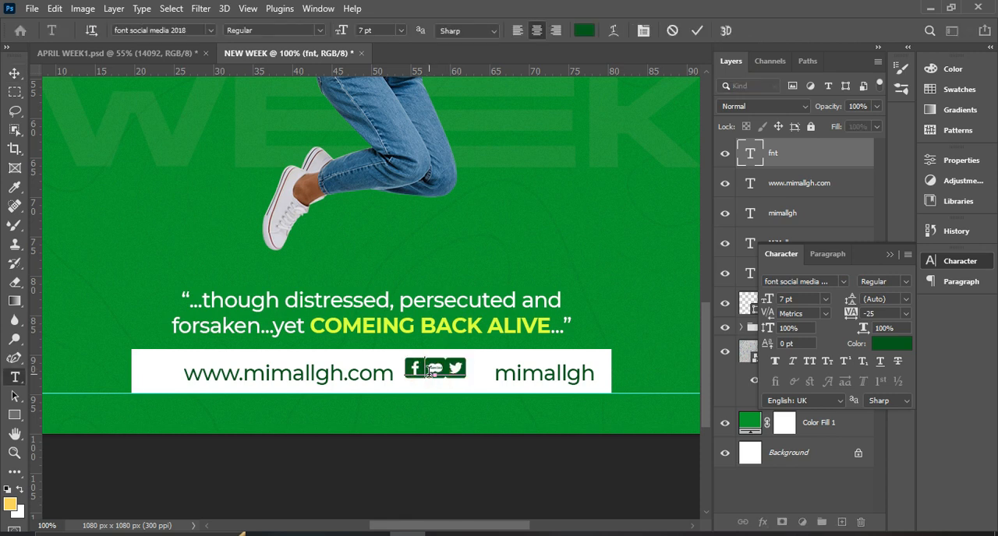
click(448, 372)
key(BackSpace)
key(BackSpace)
text(n)
click(697, 30)
key(v)
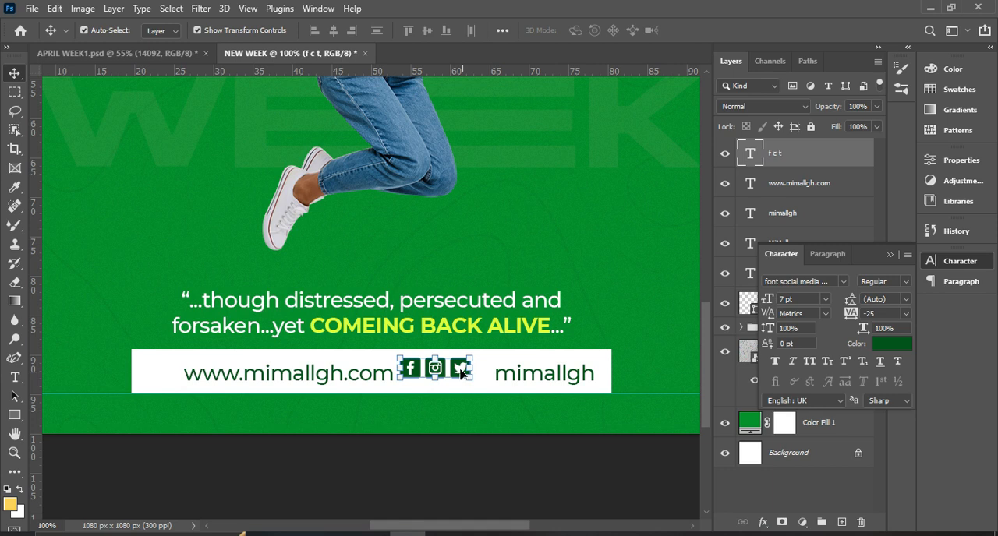
Position the three social icons directly before mimallgh, level with the text on the white bar.
click(465, 380)
drag(480, 382, 486, 380)
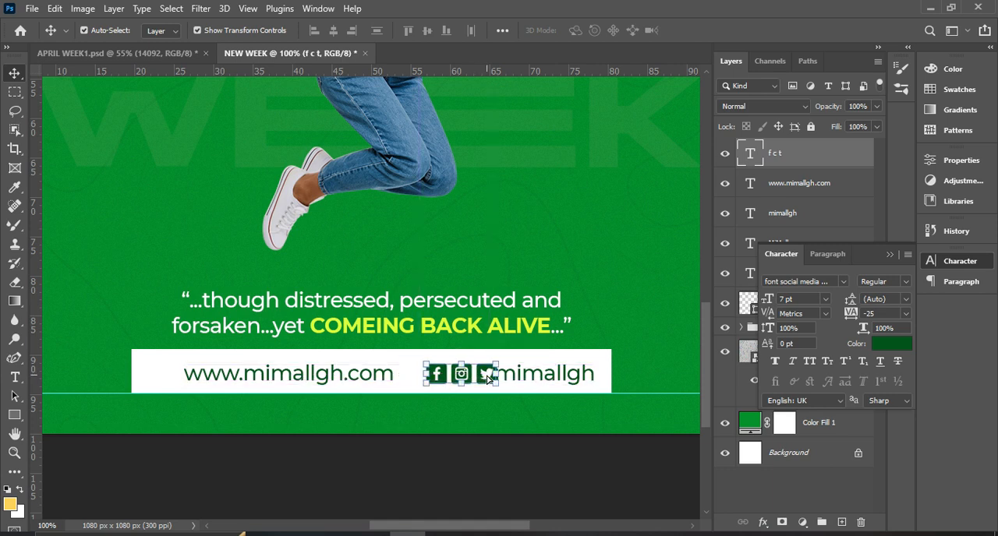
key(Left)
key(Left)
key(Left)
key(Left)
key(Left)
key(Left)
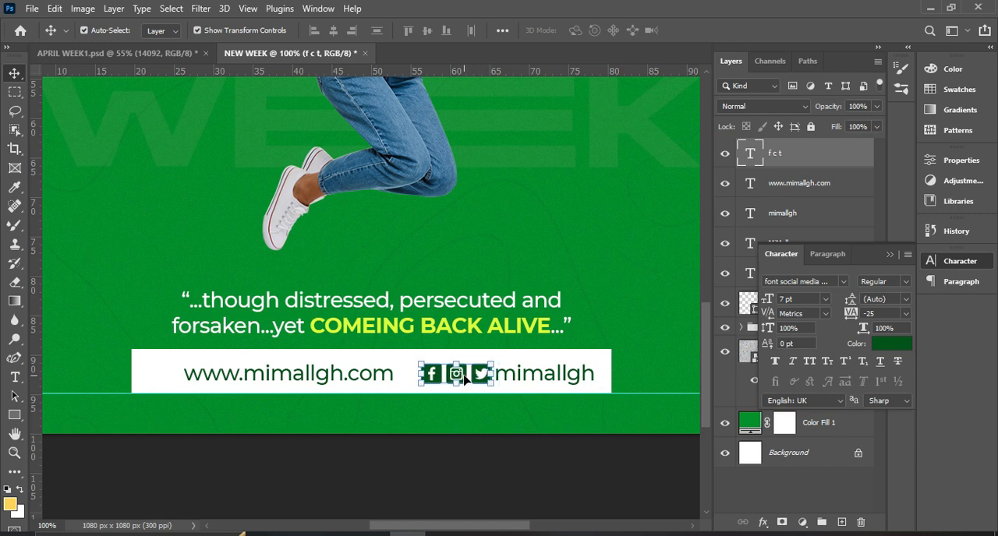
alt+drag(464, 380, 419, 375)
drag(327, 375, 182, 386)
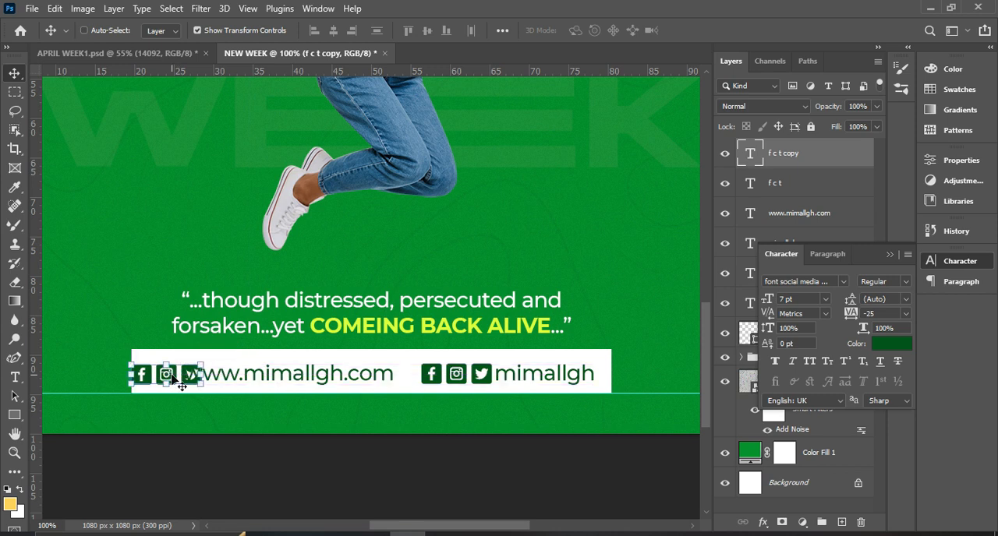
Replace the duplicated icons with a single WordPress icon, trying different characters and ending with "e".
double_click(171, 379)
text(w)
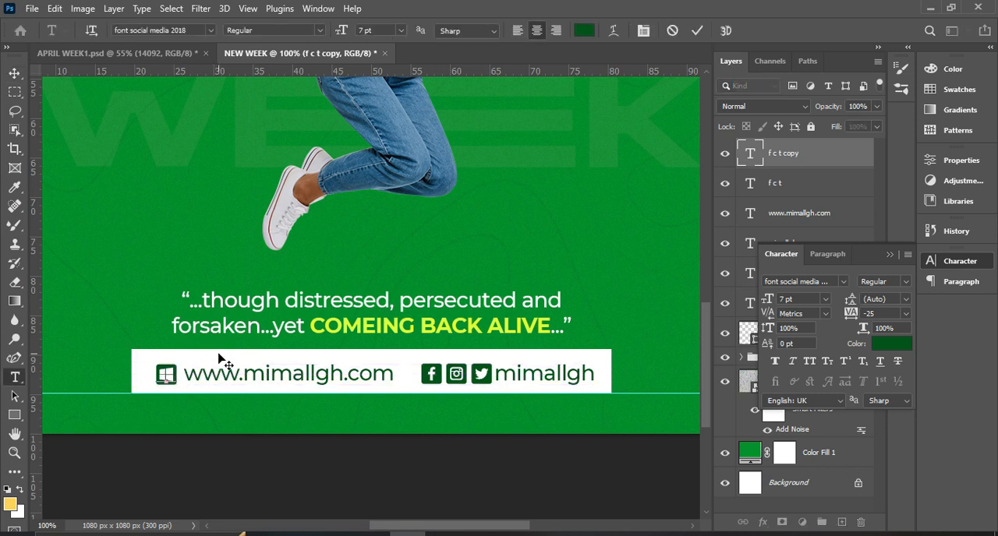
key(BackSpace)
text(o)
key(BackSpace)
text(p)
key(BackSpace)
text(m)
key(BackSpace)
text(d)
key(BackSpace)
text(s)
key(BackSpace)
text(h)
key(BackSpace)
text(v)
key(BackSpace)
text(d)
key(BackSpace)
text(k)
key(BackSpace)
text(u)
key(BackSpace)
text(w)
key(BackSpace)
text(w)
click(697, 31)
key(v)
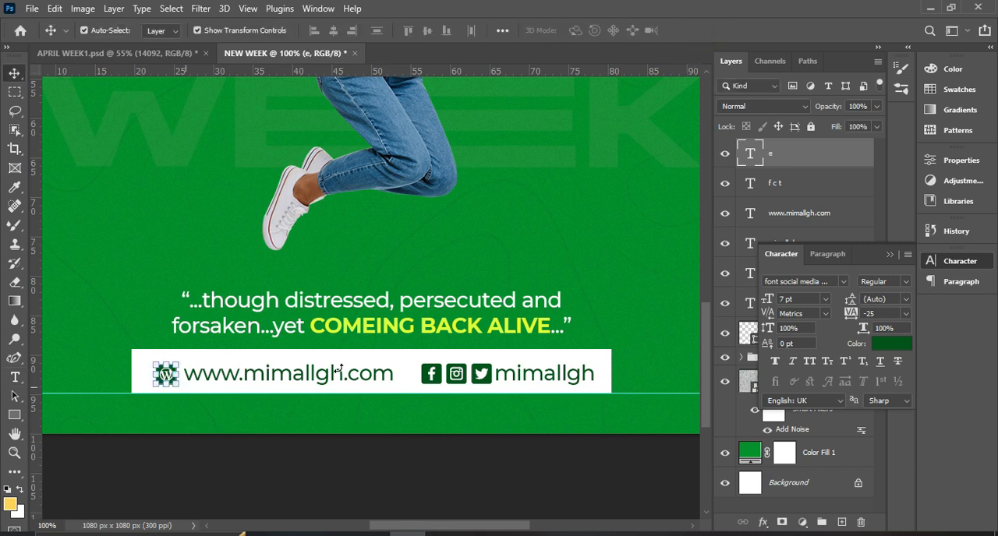
key(Left)
key(Left)
key(Left)
key(Left)
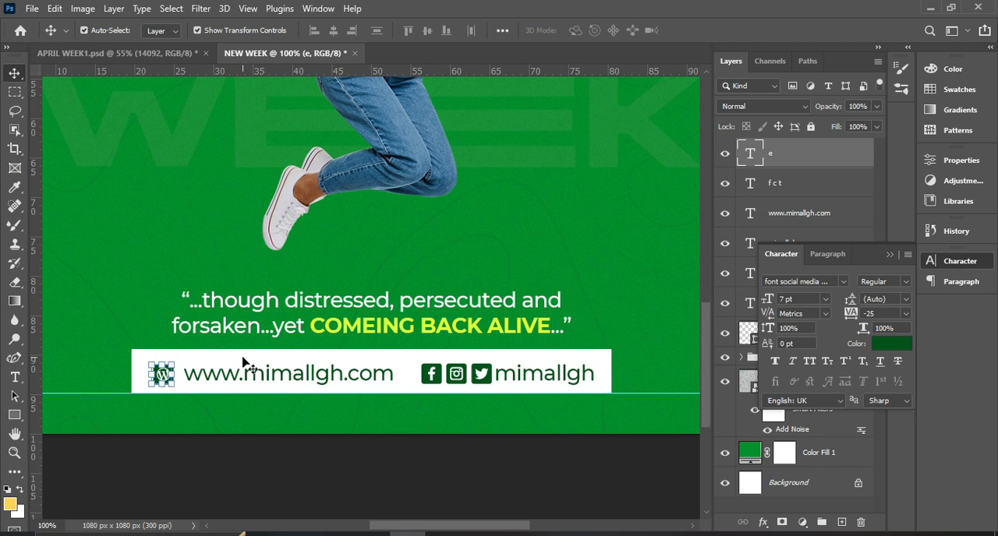
click(287, 378)
key(Left)
key(Left)
key(Left)
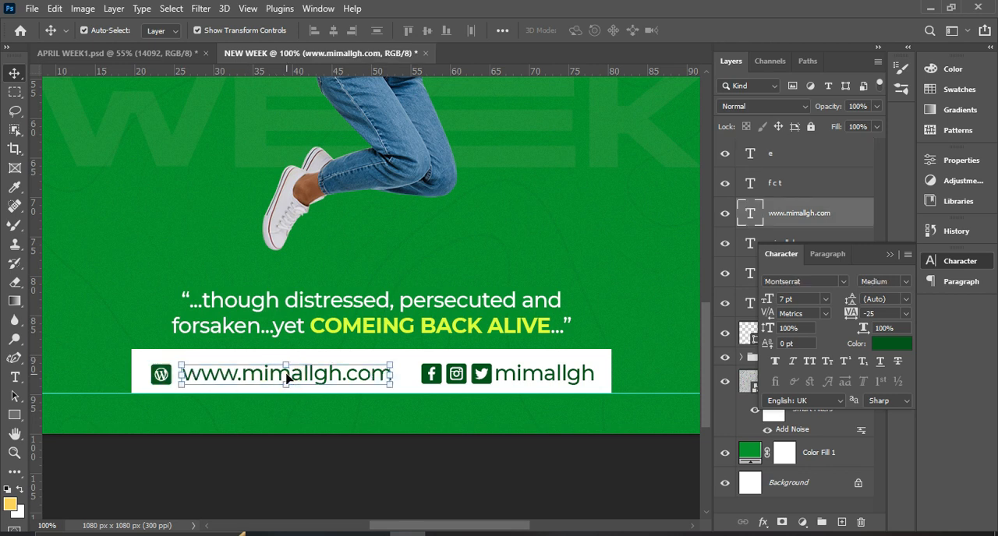
click(905, 280)
click(876, 434)
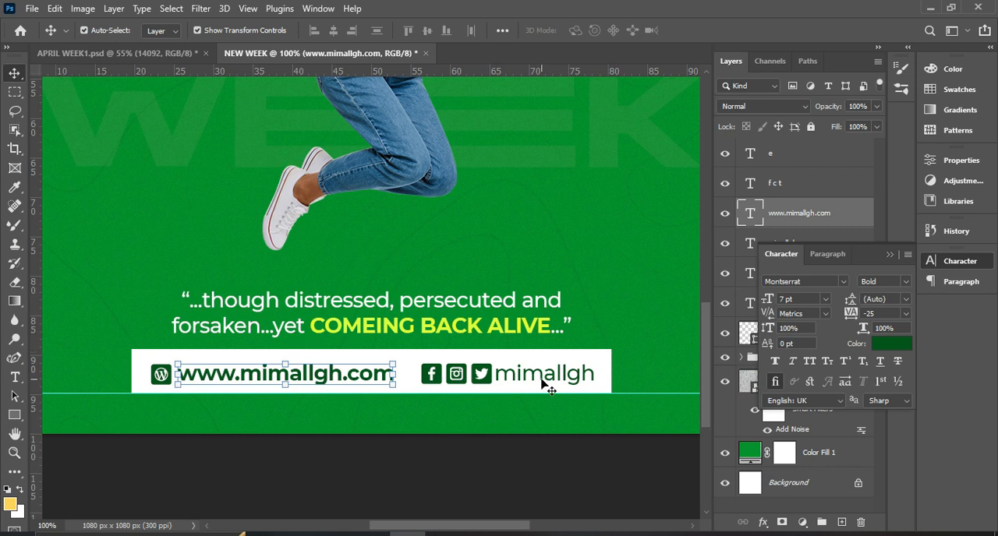
click(343, 459)
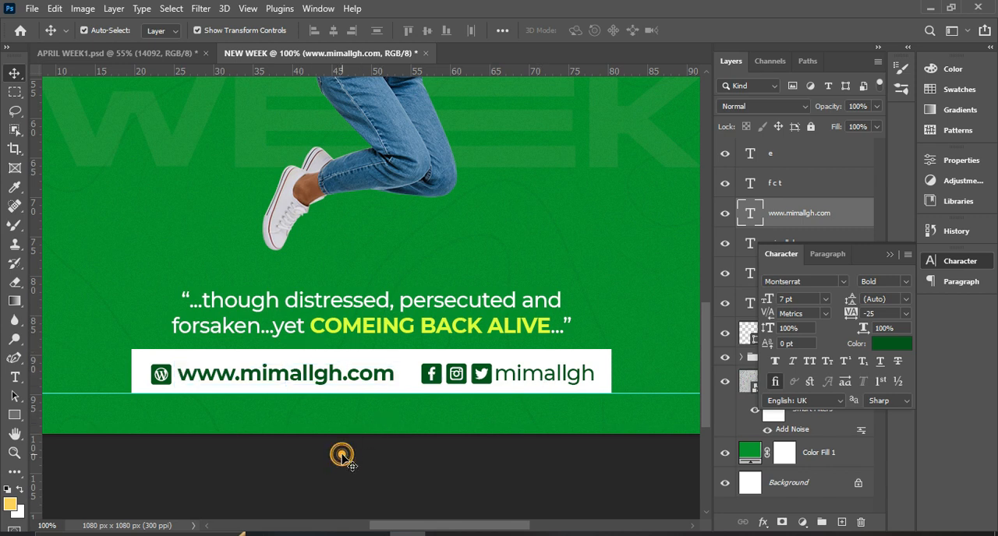
click(331, 382)
click(904, 281)
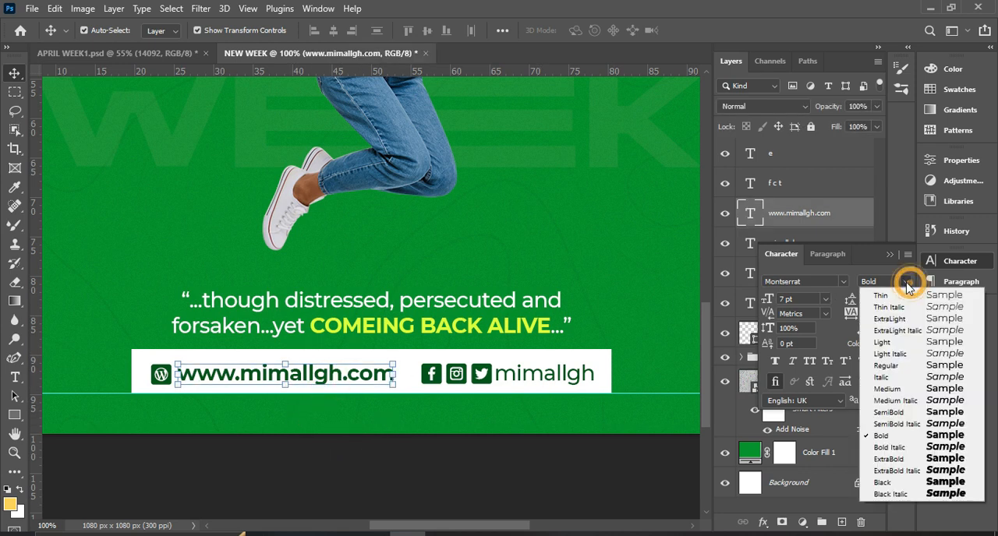
click(893, 412)
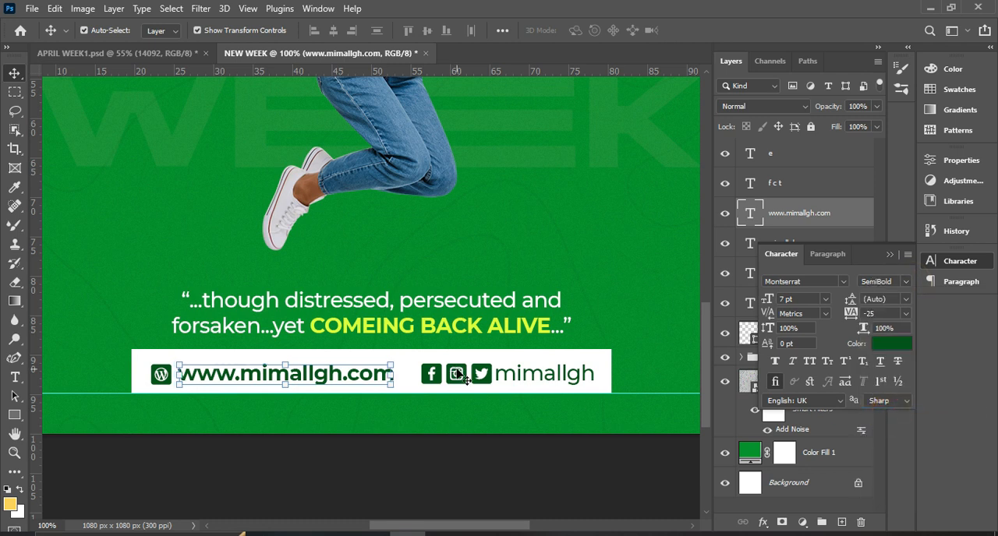
click(524, 379)
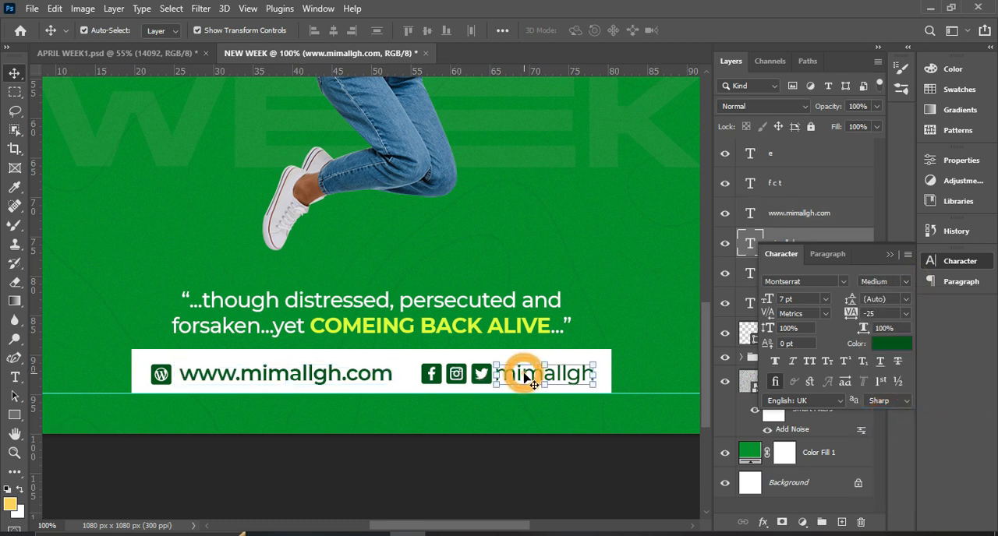
click(904, 282)
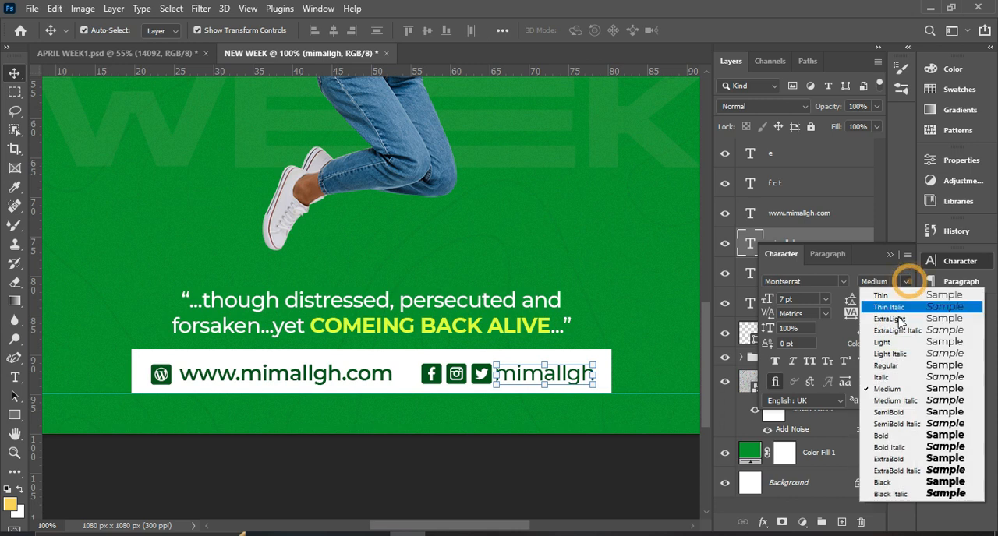
click(895, 414)
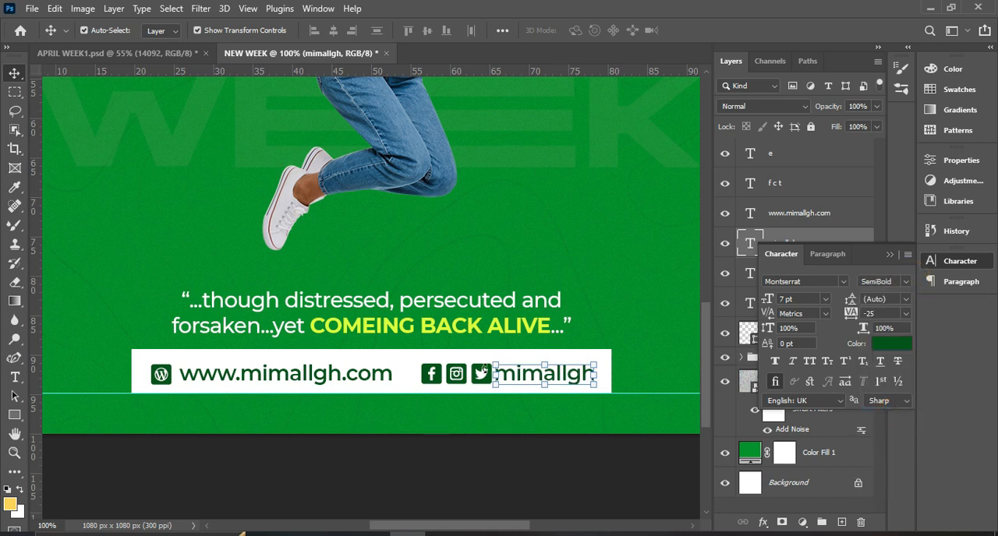
Move the WordPress icon and the SemiBold web address a few pixels further left.
click(160, 376)
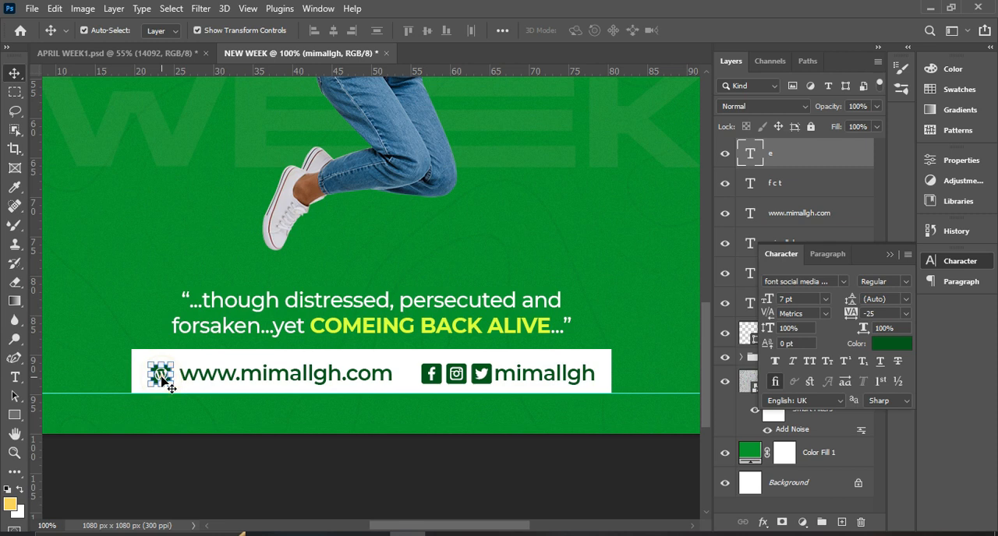
click(245, 380)
key(Left)
key(Left)
key(Left)
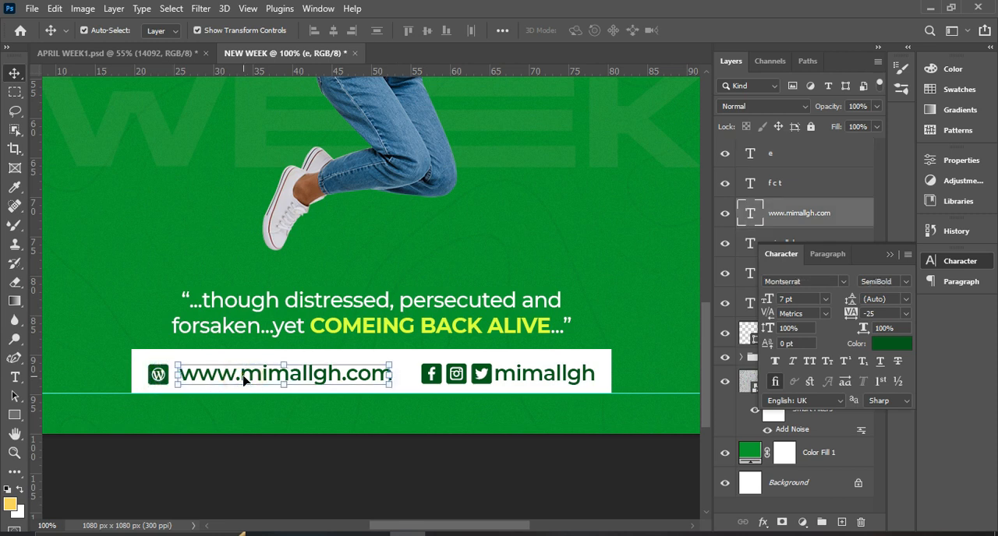
Nudge the web address, the three social icons and the mimallgh text a few pixels left on the white bar.
key(Left)
key(Left)
key(Left)
click(437, 378)
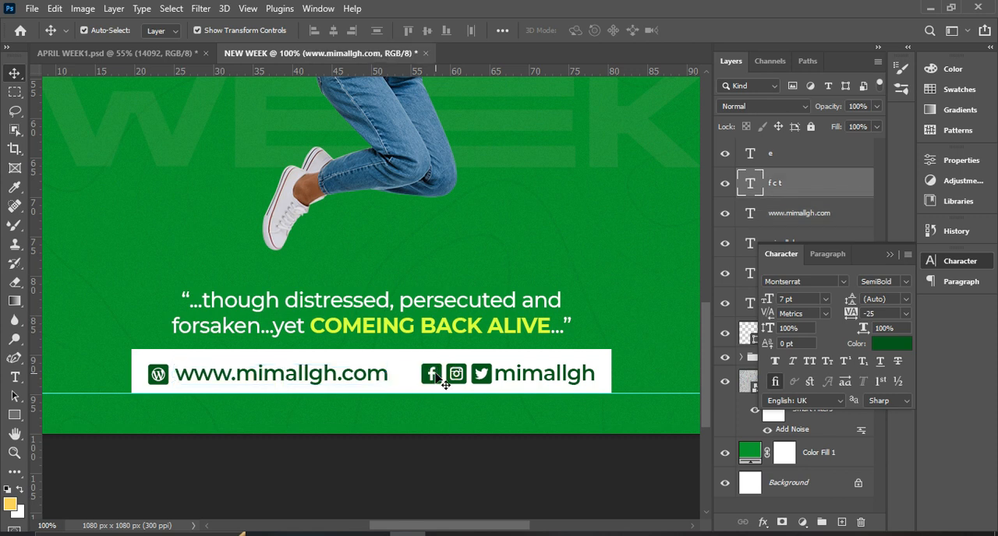
key(Left)
key(Left)
key(Left)
key(Left)
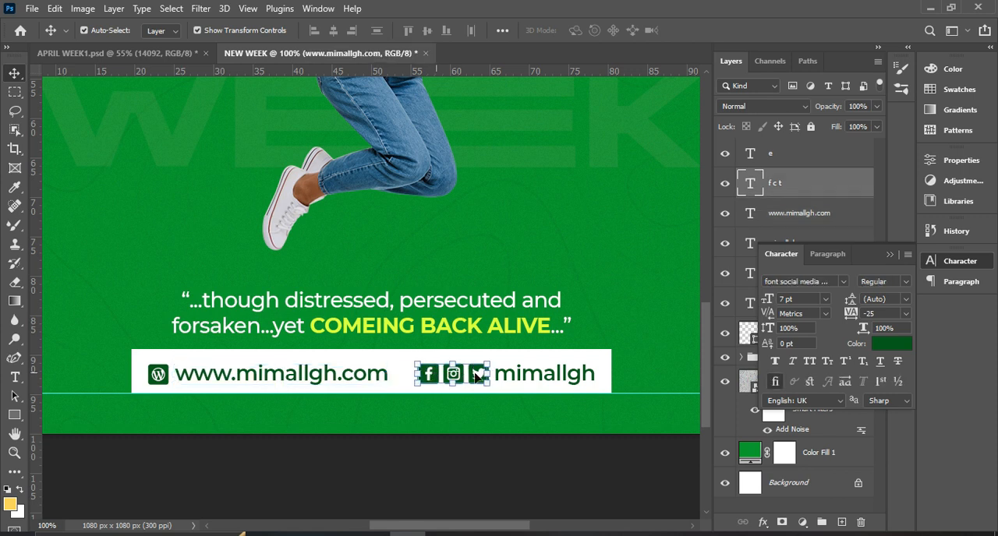
click(524, 384)
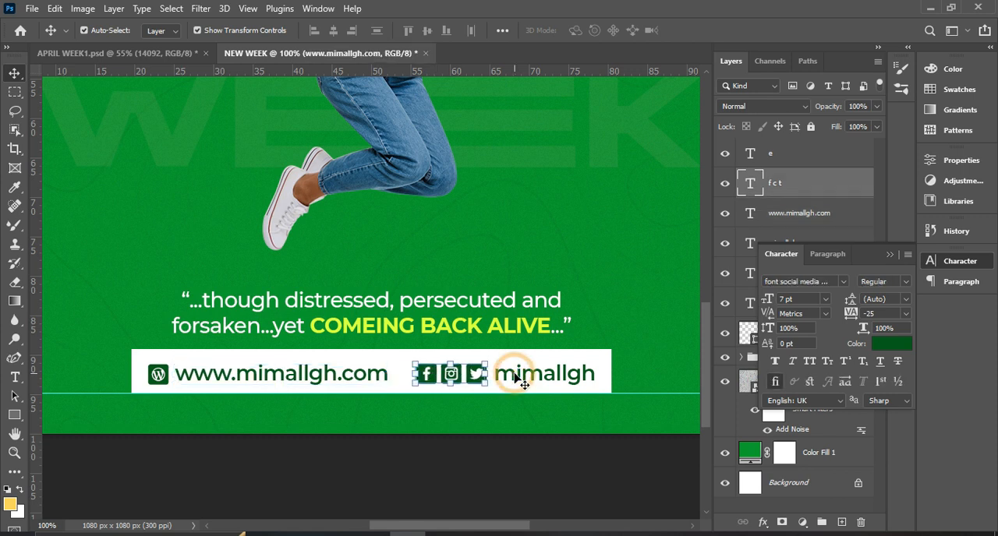
key(Left)
key(Left)
key(Left)
key(Left)
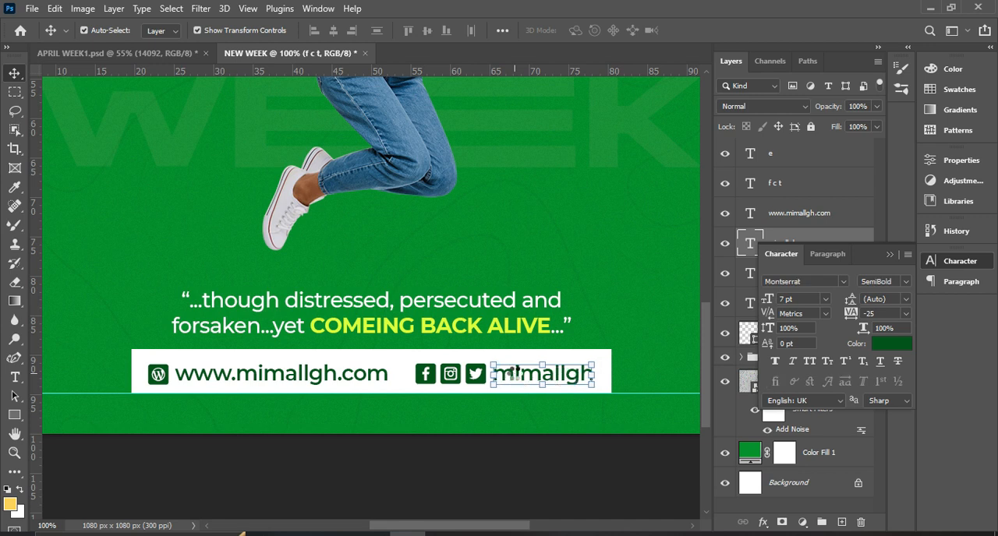
Align the two icon layers, the web address and the mimallgh text by their vertical centers.
click(890, 254)
shift+click(808, 278)
ctrl+click(809, 278)
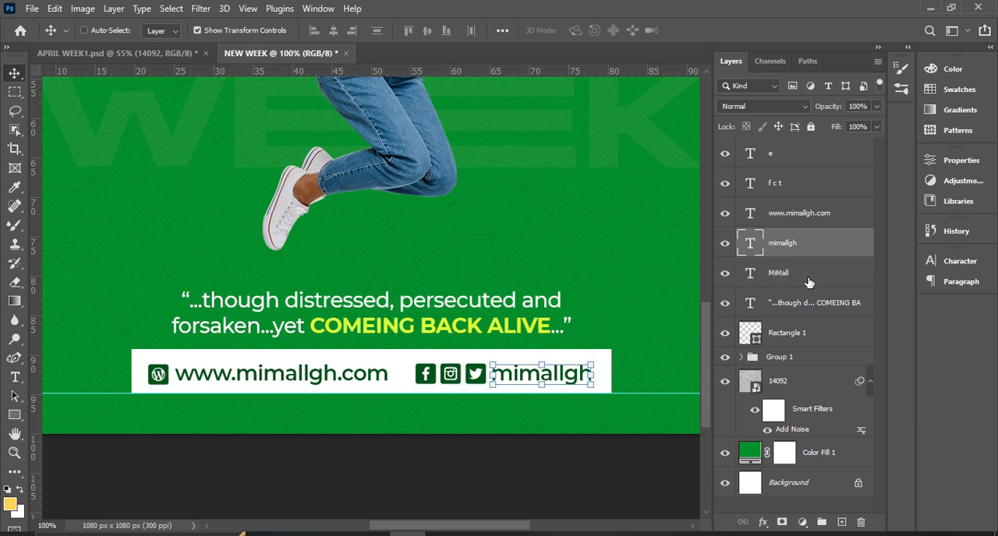
click(782, 225)
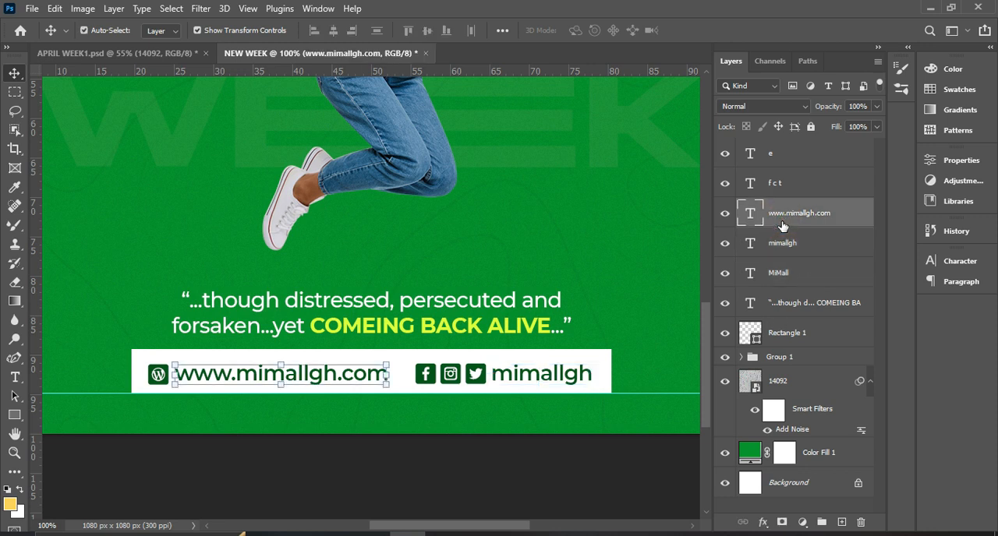
shift+click(784, 187)
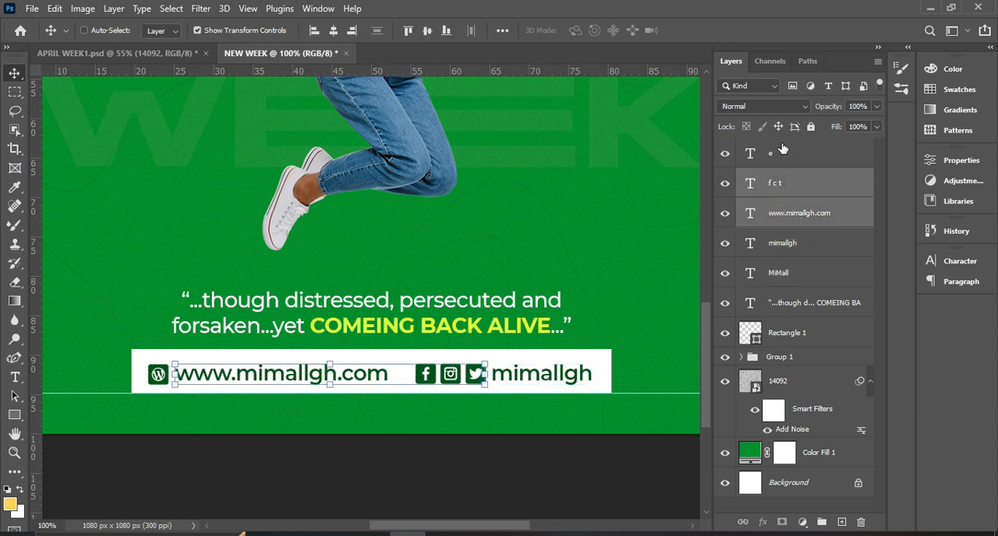
shift+click(782, 156)
shift+click(792, 250)
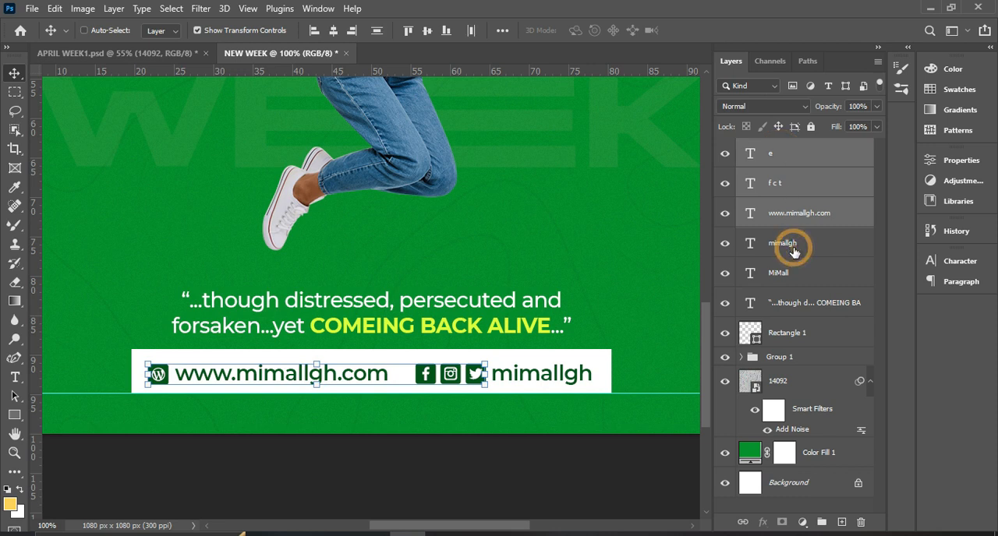
click(427, 31)
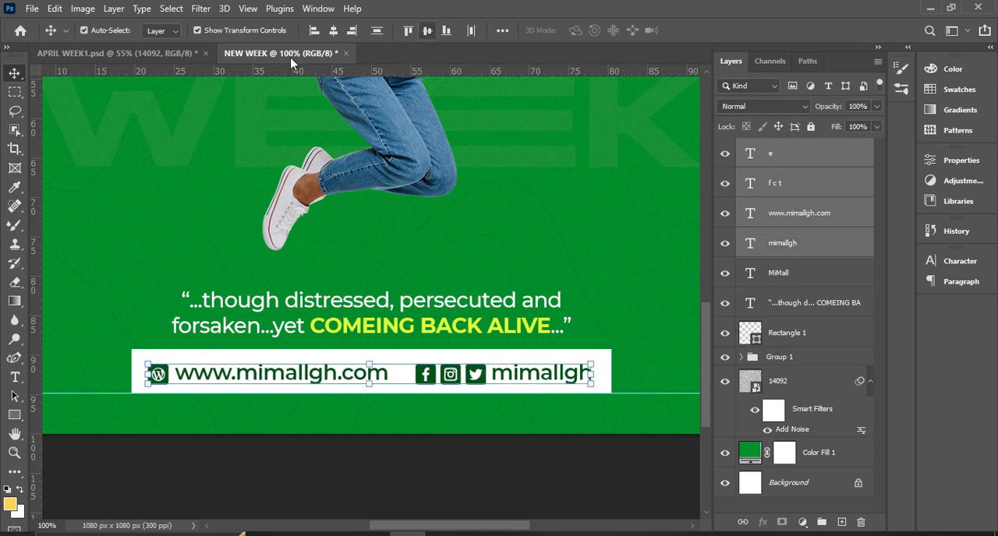
Try aligning the four contact bar layers by their horizontal centers and undo it.
click(335, 31)
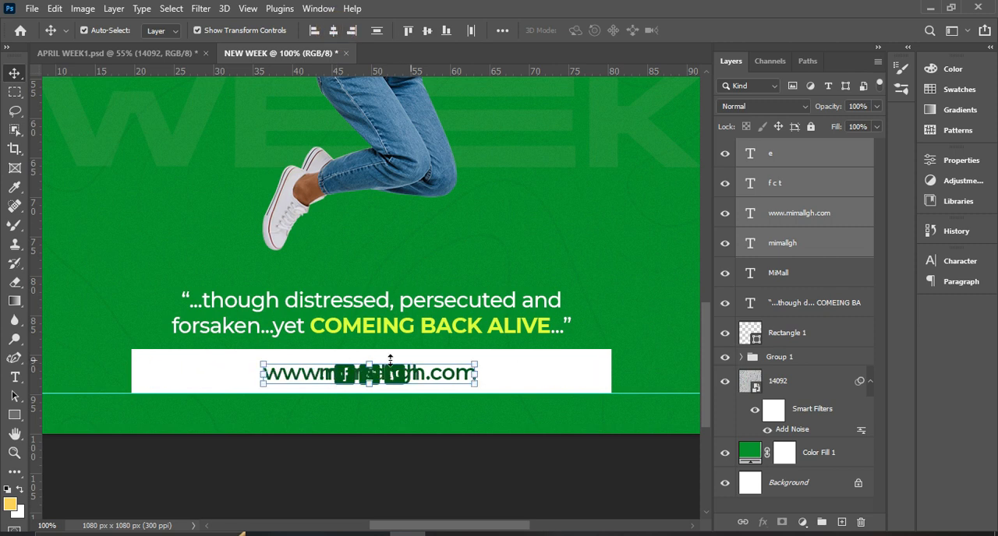
key(ctrl)
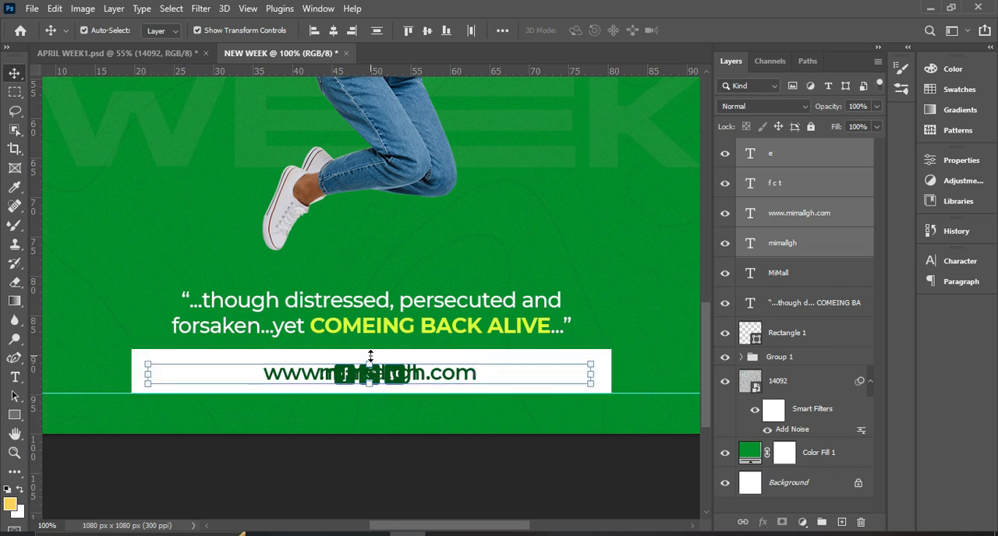
key(ctrl+z)
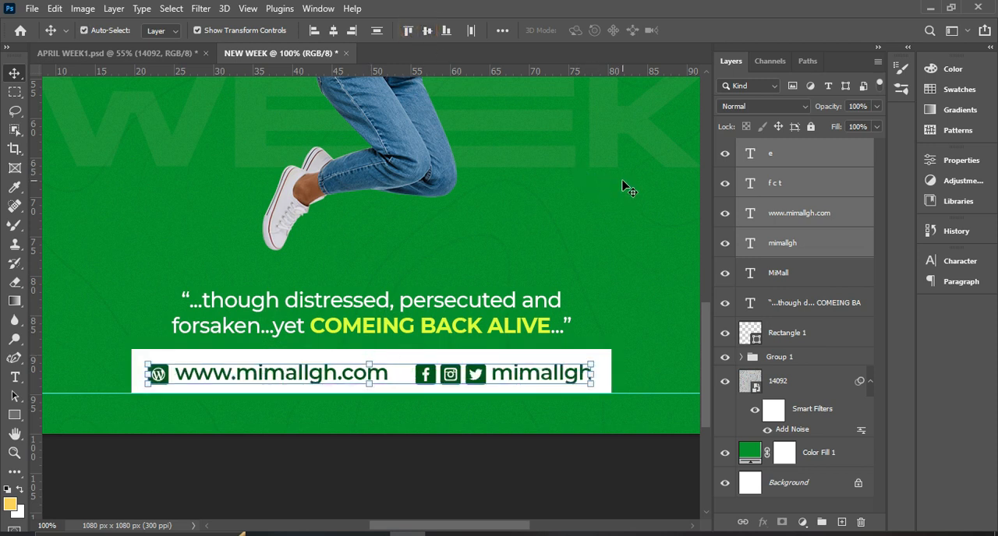
Group the four contact layers with the white bar's Rectangle 1 and name the group HANDLES.
click(791, 335)
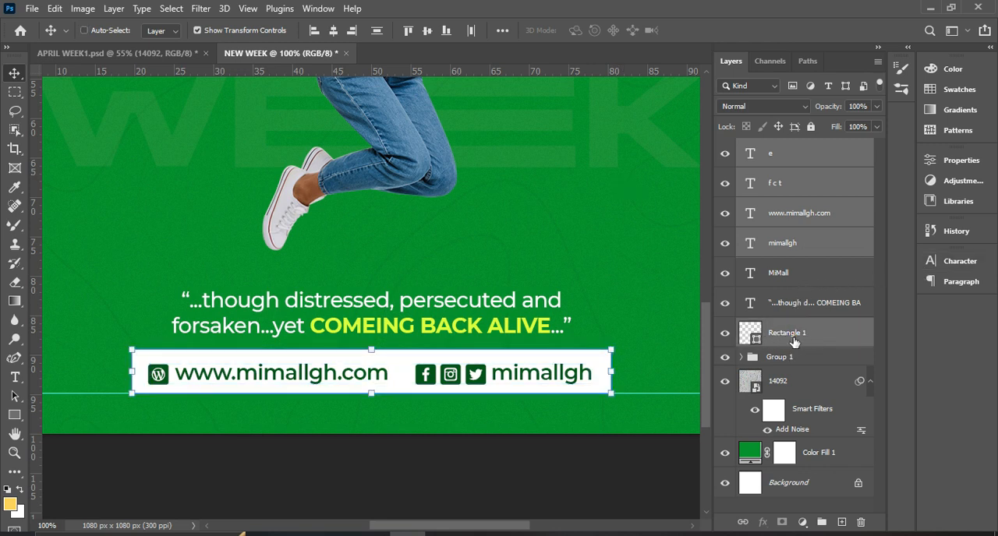
key(ctrl+g)
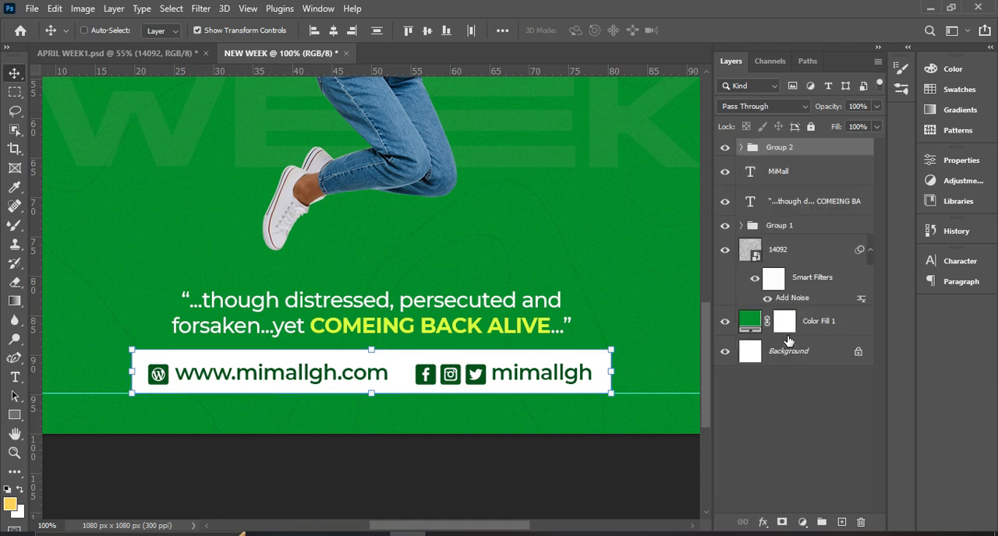
double_click(794, 148)
text(HANDL)
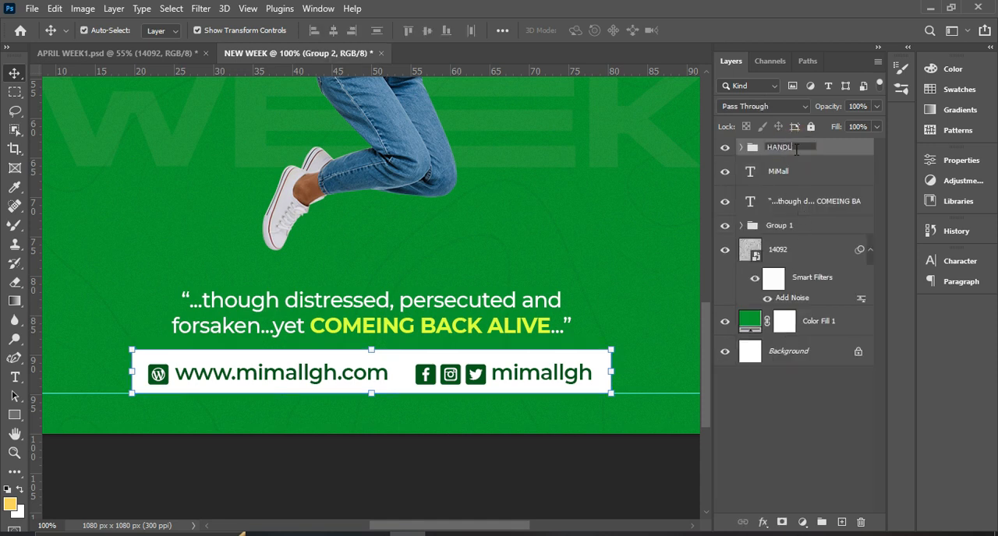
text(ES)
click(831, 150)
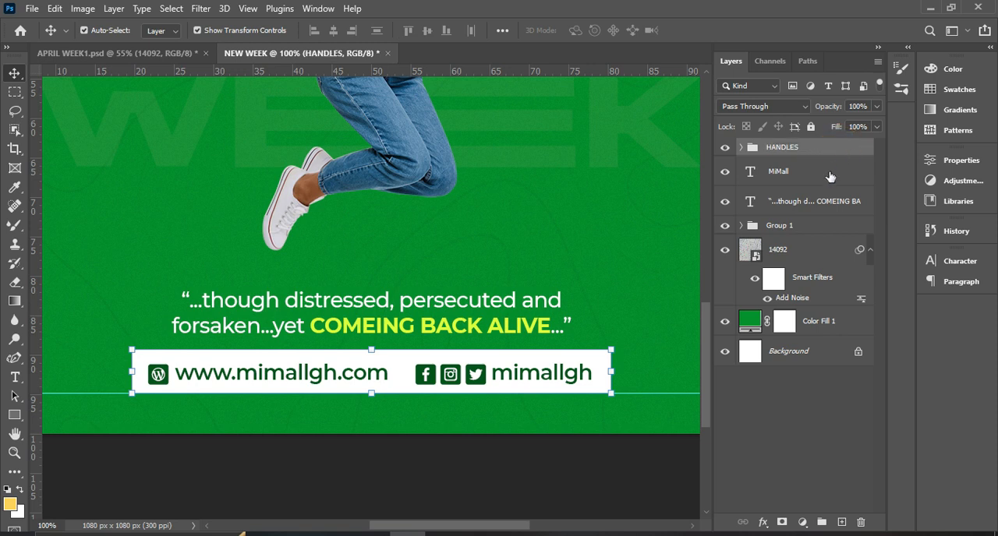
Rename Group 1, which holds the woman and the headline, as IMAGE.
click(799, 231)
double_click(792, 228)
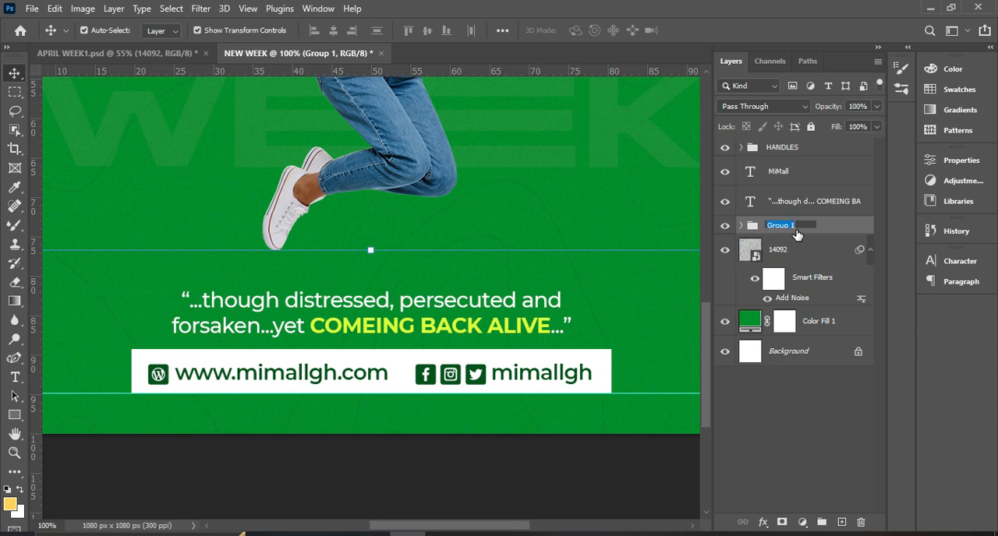
text(I)
text(MAHE)
click(825, 227)
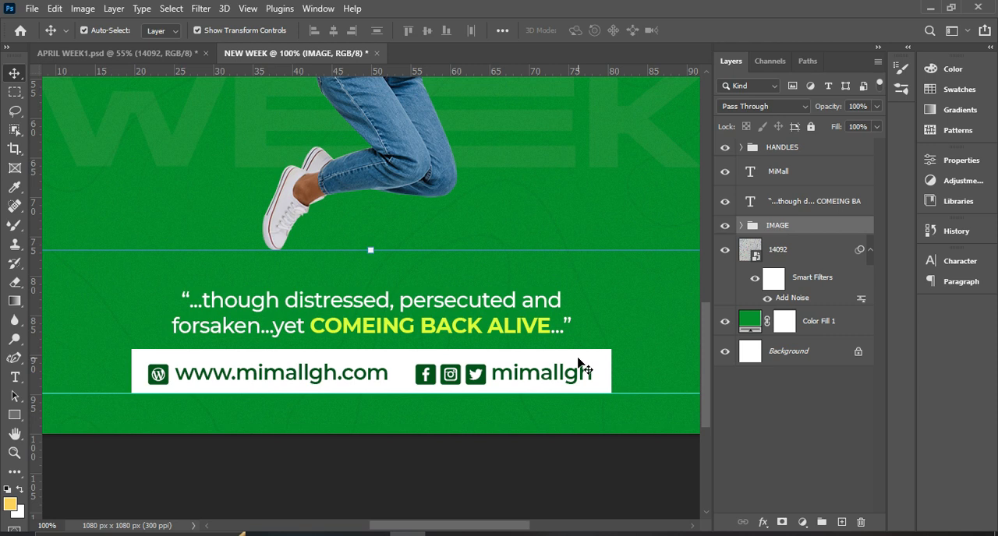
Center the HANDLES group horizontally on the whole canvas and deselect.
key(ctrl+minus)
key(ctrl+0)
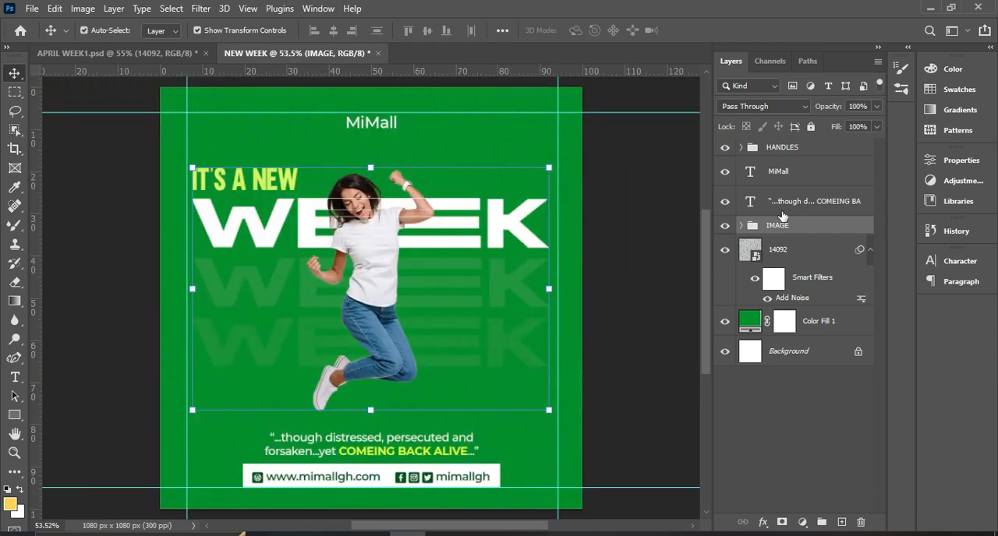
click(792, 150)
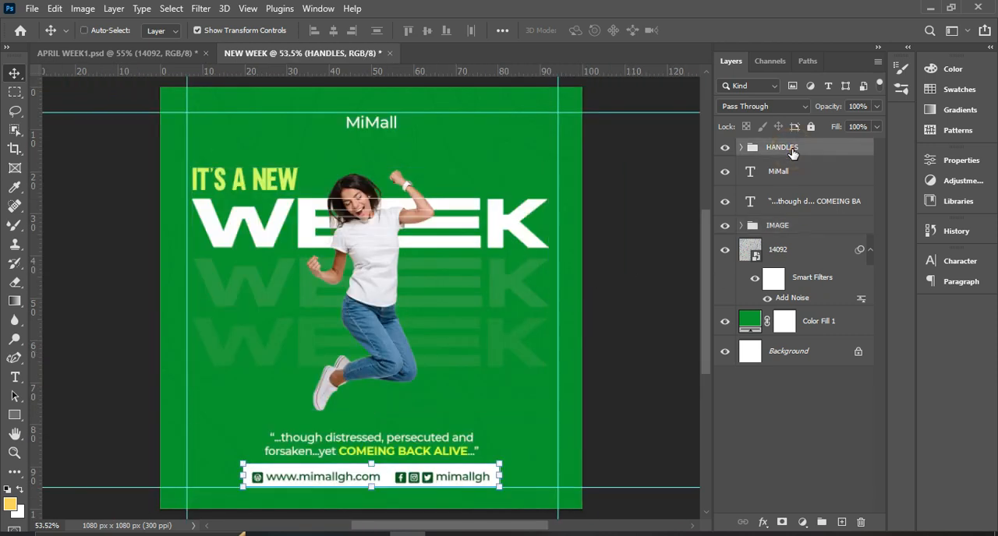
key(ctrl+a)
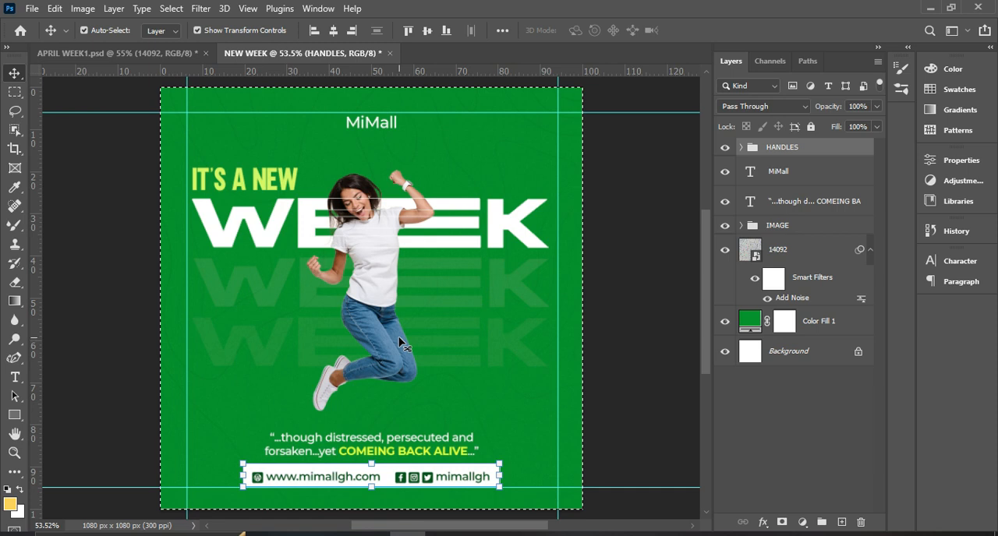
click(336, 35)
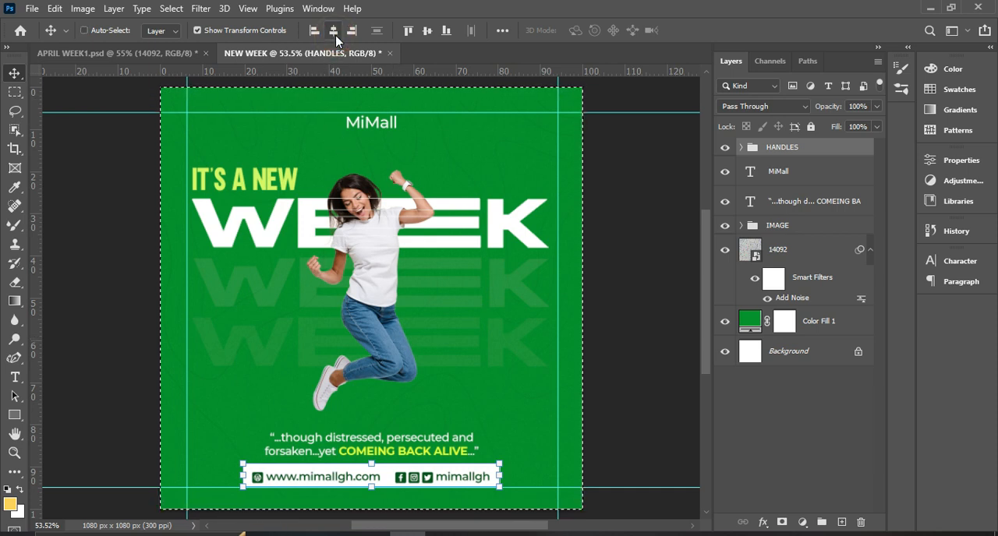
key(ctrl+d)
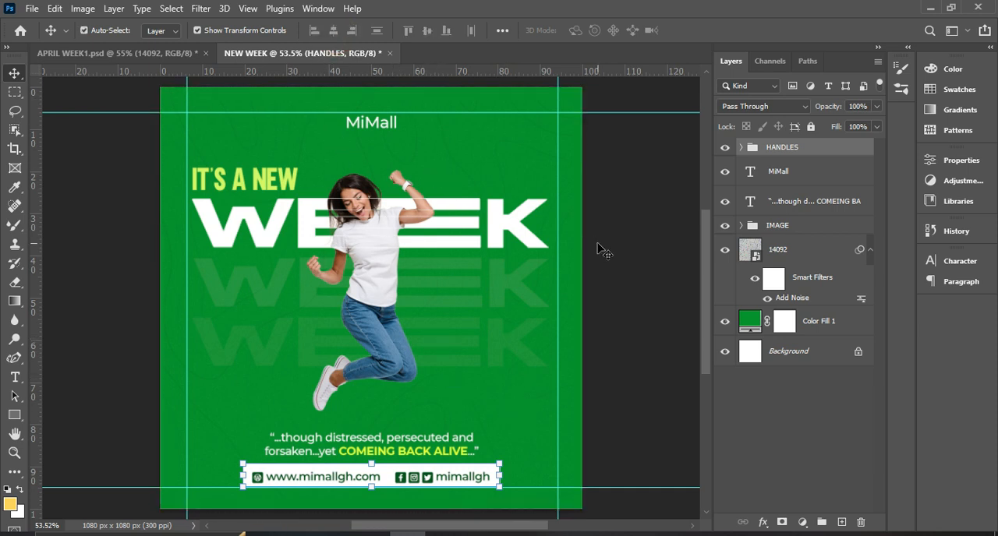
Move the upper horizontal guide and the MiMall text slightly up, and deselect the layer.
drag(544, 112, 546, 107)
click(394, 129)
drag(392, 125, 391, 119)
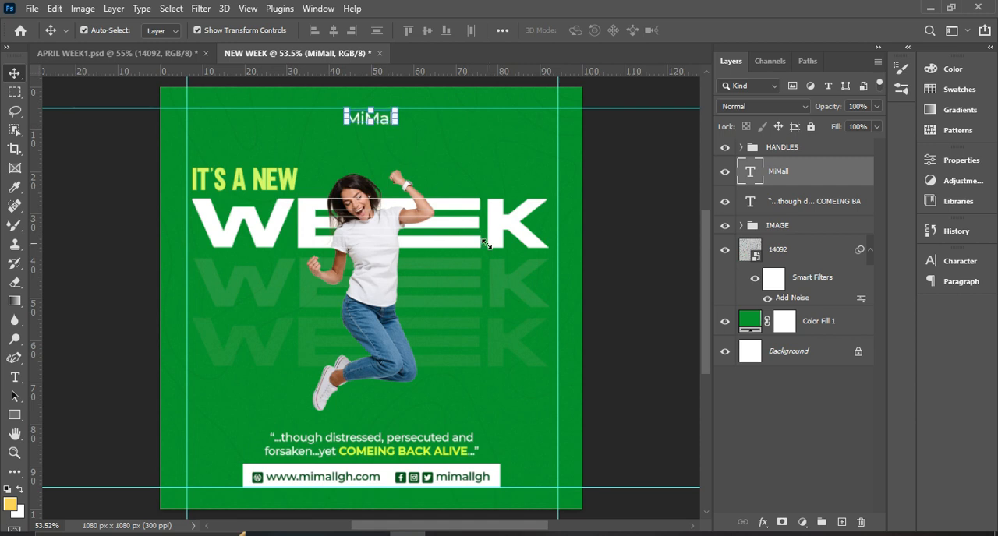
scroll(623, 251, down, 1)
click(624, 251)
key(ctrl+0)
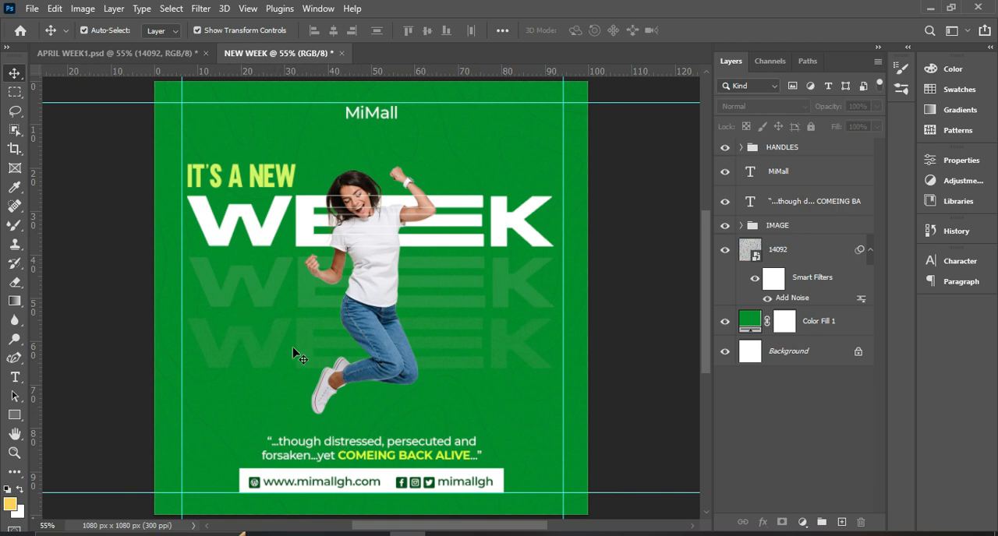
Prepare an Export As of the flyer as a JPG with the quality set to Great.
click(31, 9)
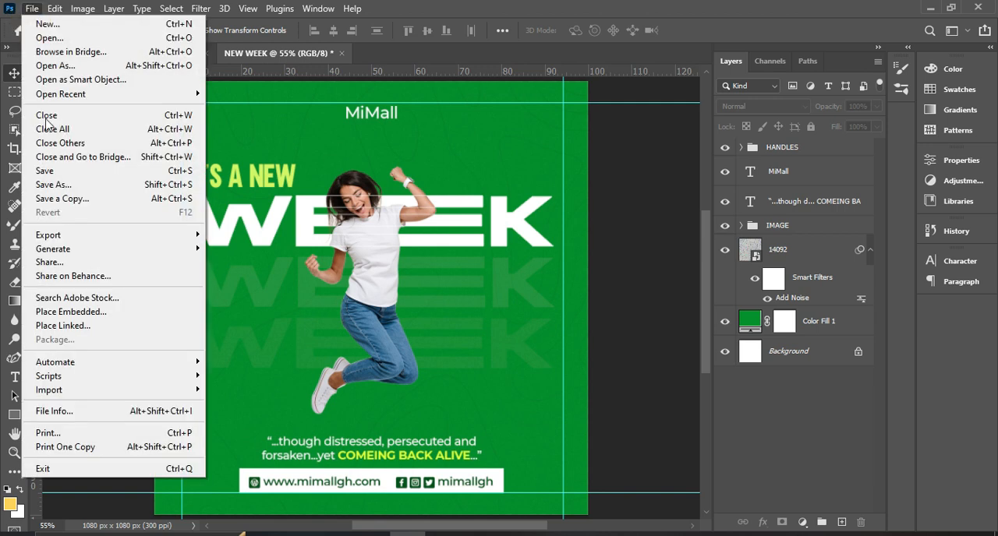
mouse_move(62, 237)
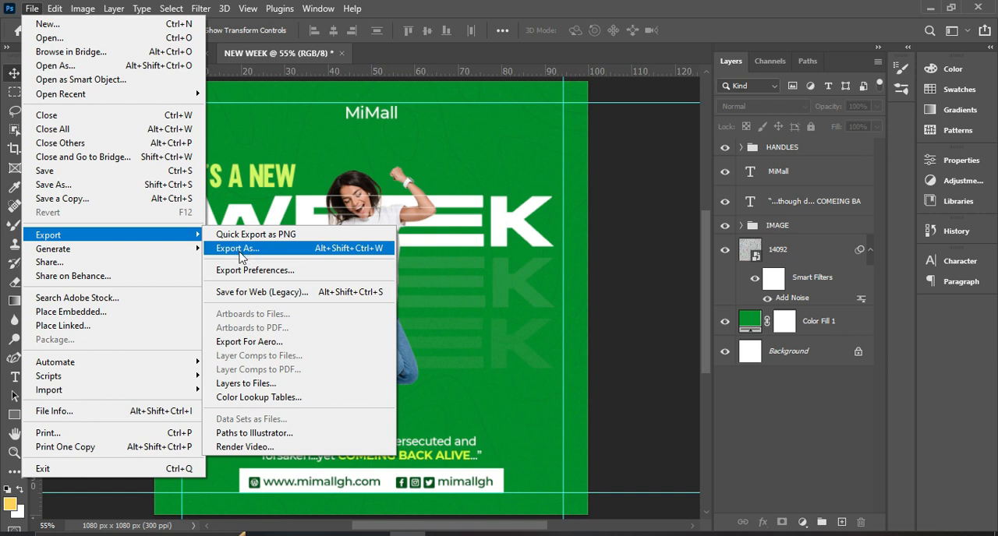
click(275, 250)
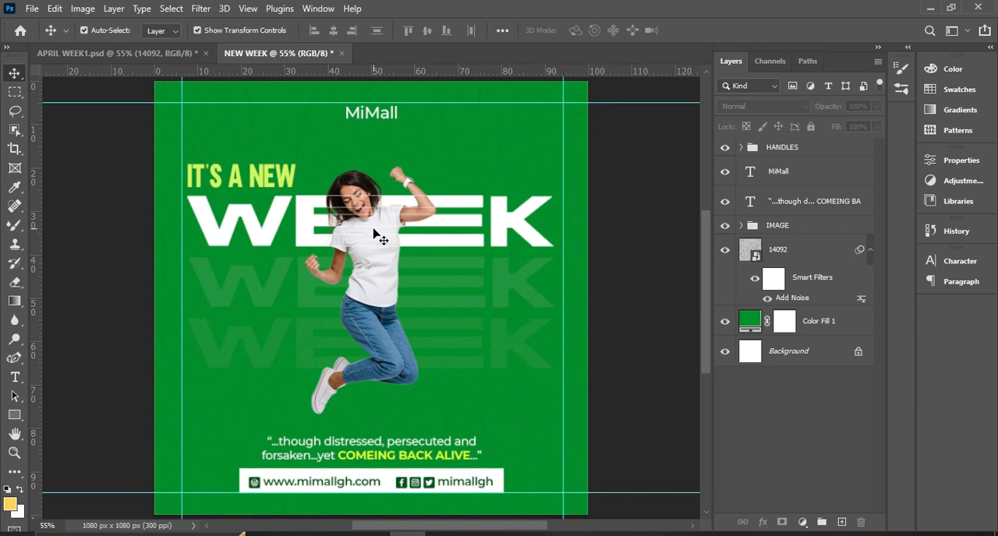
key(ctrl+alt+shift+w)
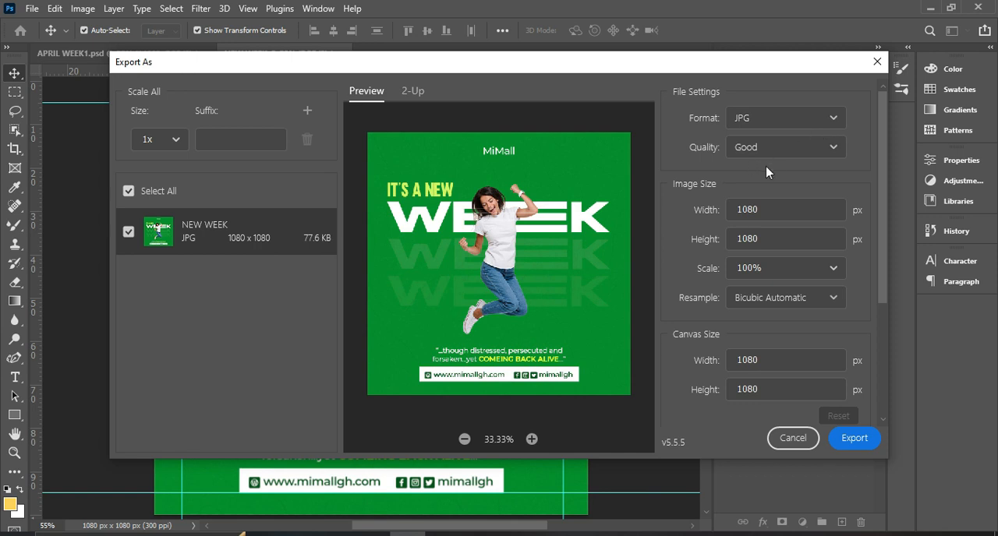
click(794, 151)
click(792, 156)
click(760, 316)
Export the flyer to the Desktop as a JPG named NEW WEEK.
click(851, 439)
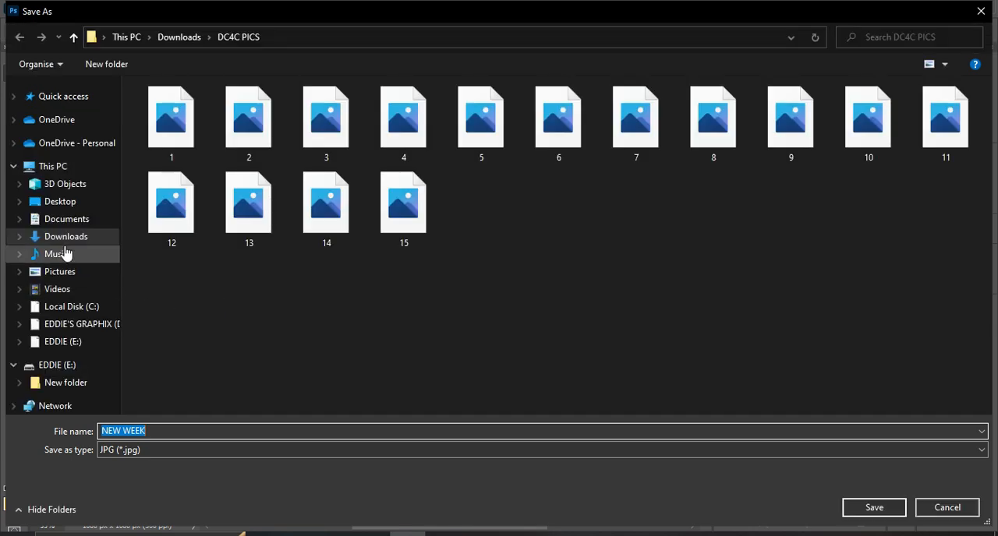
click(61, 202)
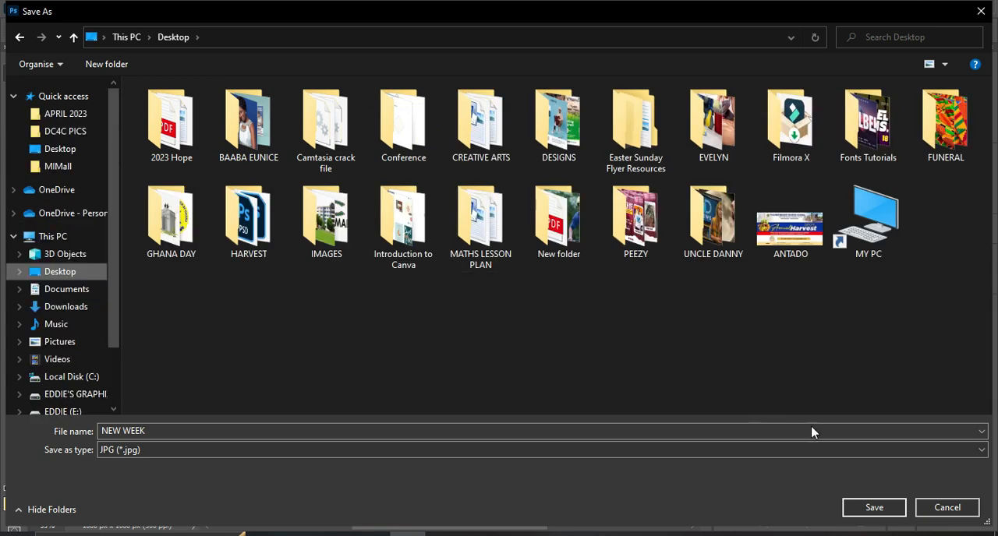
click(874, 508)
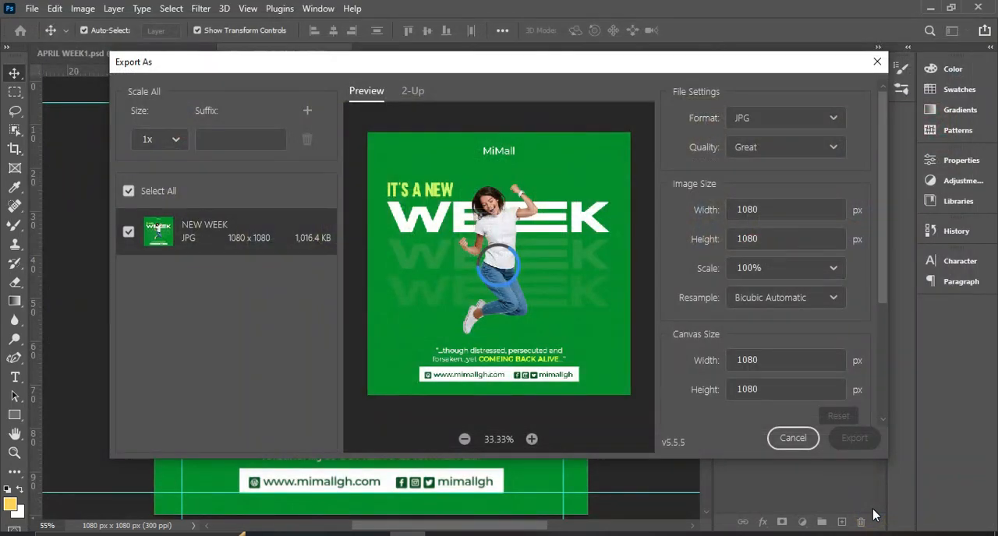
Switch to File Explorer and open the Desktop folder to find the exported NEW WEEK image.
click(337, 534)
click(302, 534)
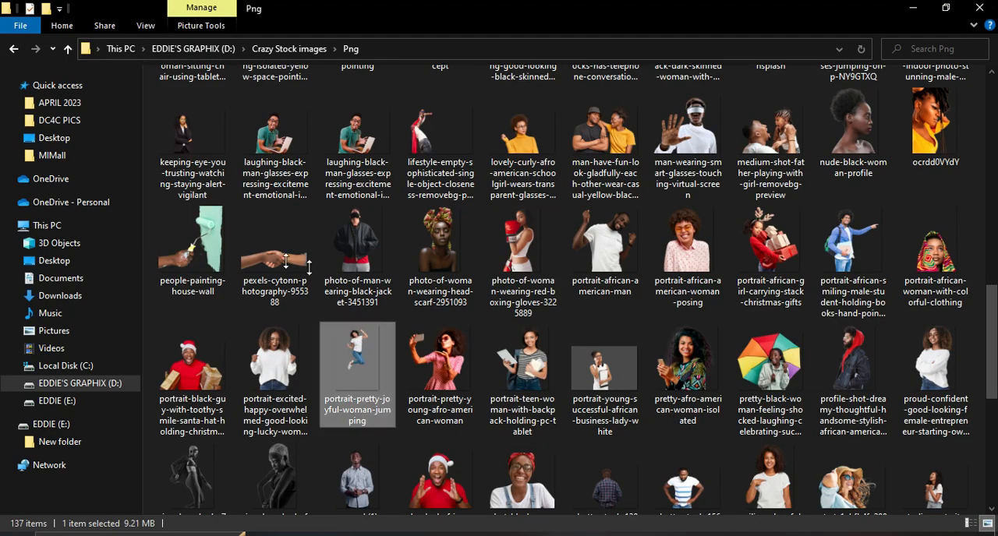
click(53, 140)
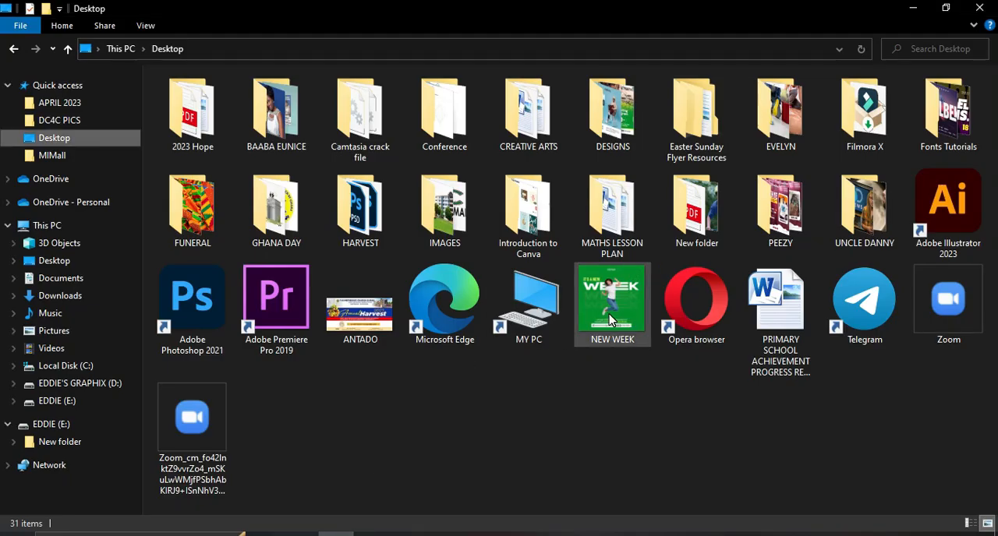
Open the exported NEW WEEK image from the Desktop in Photos to check the finished flyer.
click(613, 319)
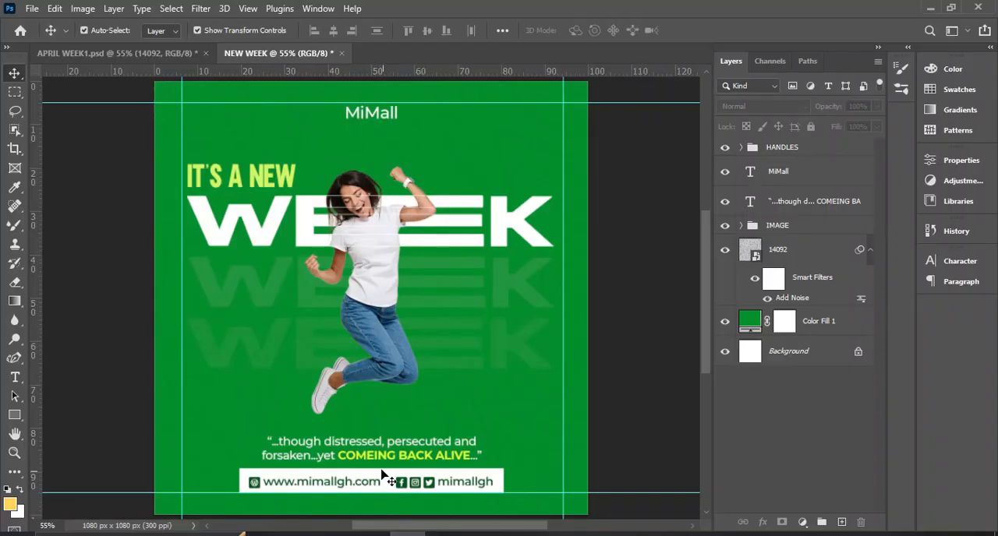
In Photoshop, correct the misspelled word "COMEING" to "COMING" in the quote above the contact bar and commit the text edit.
click(377, 460)
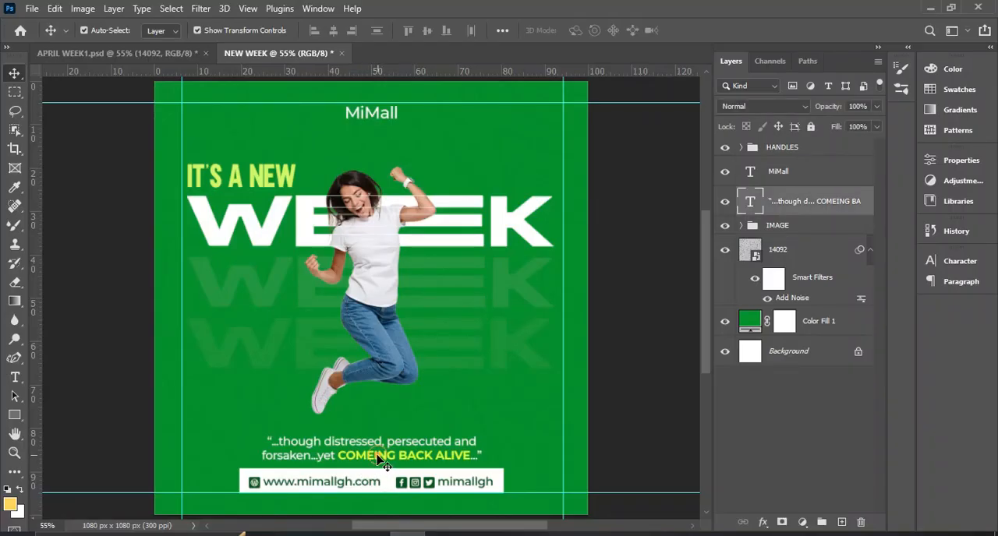
double_click(377, 460)
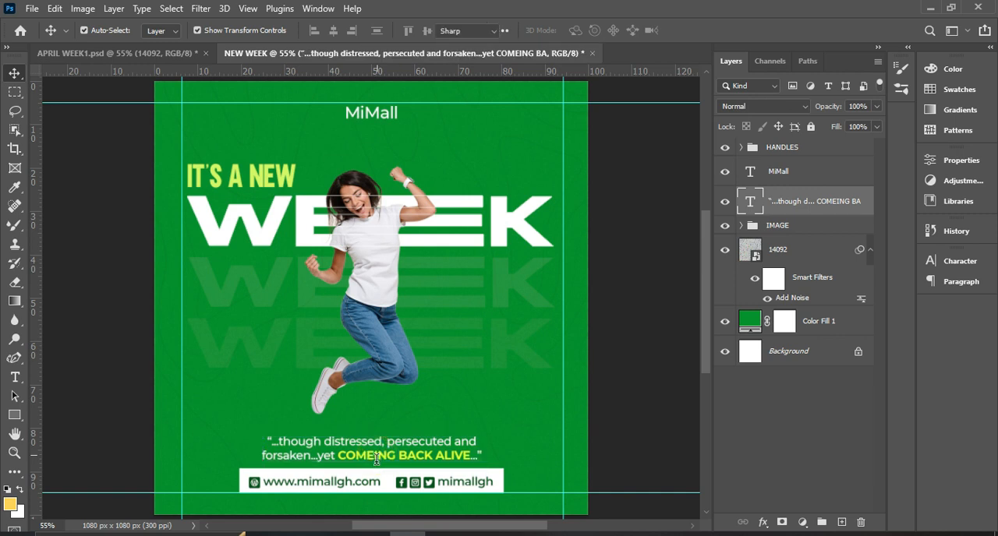
click(375, 458)
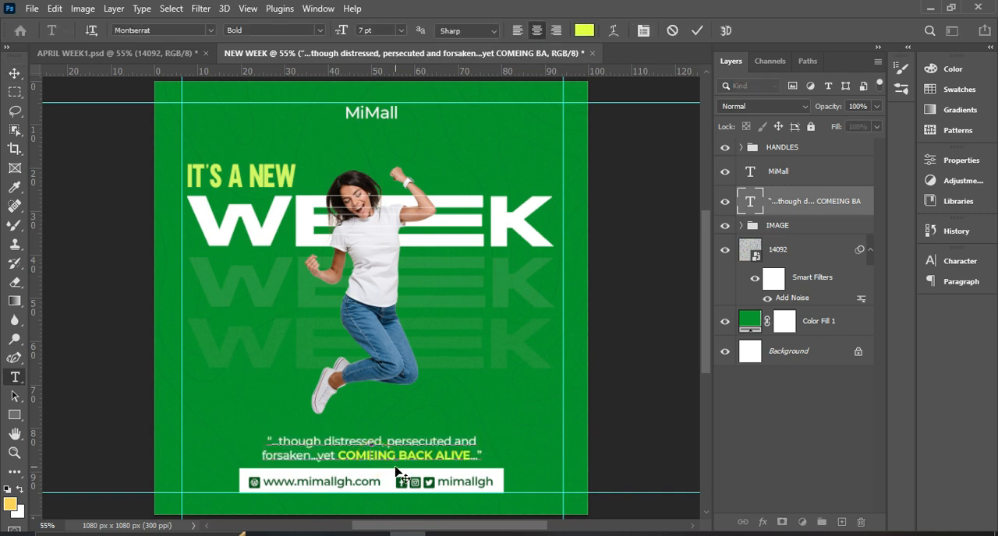
key(BackSpace)
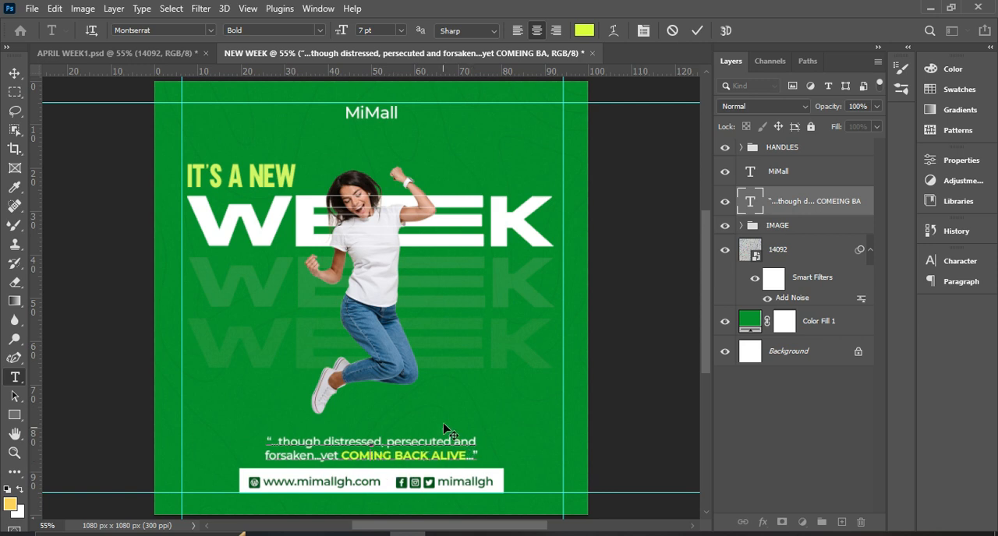
click(697, 31)
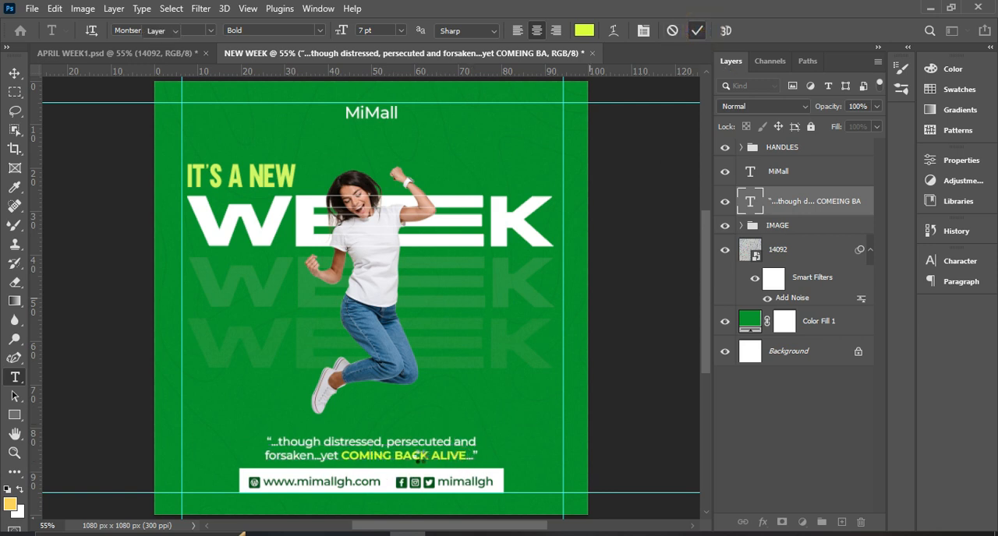
key(v)
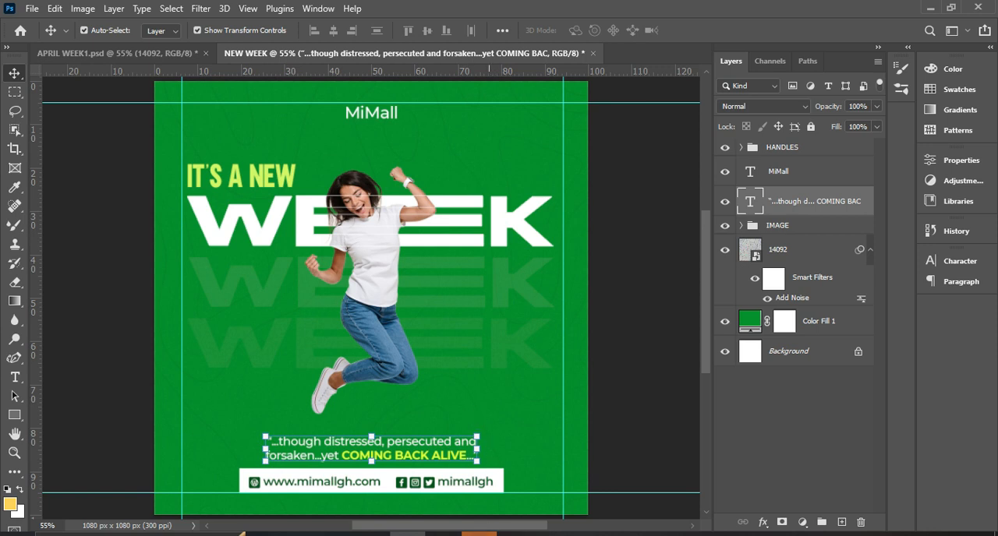
Switch to Photos to review the exported NEW WEEK.jpg, and return to the flyer in Photoshop.
mouse_move(478, 533)
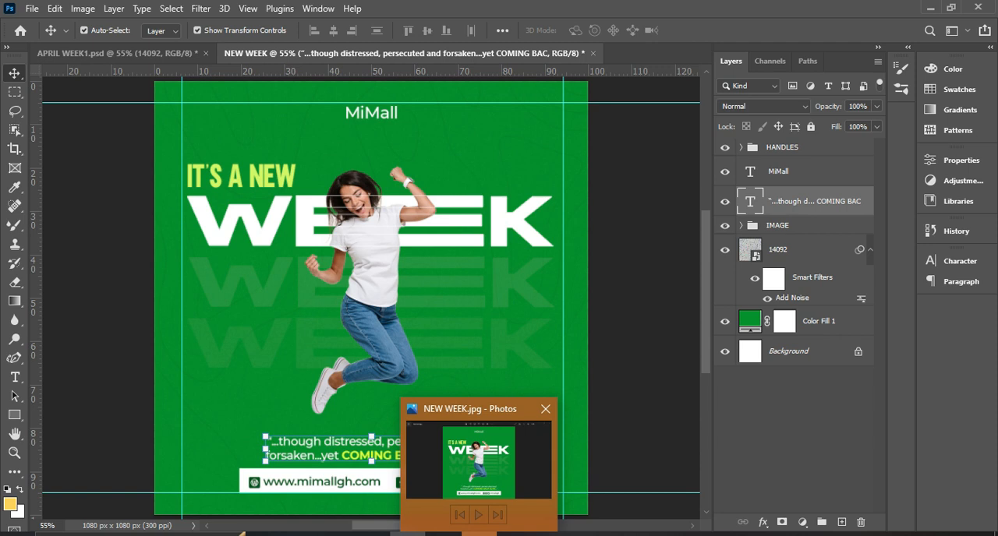
click(479, 534)
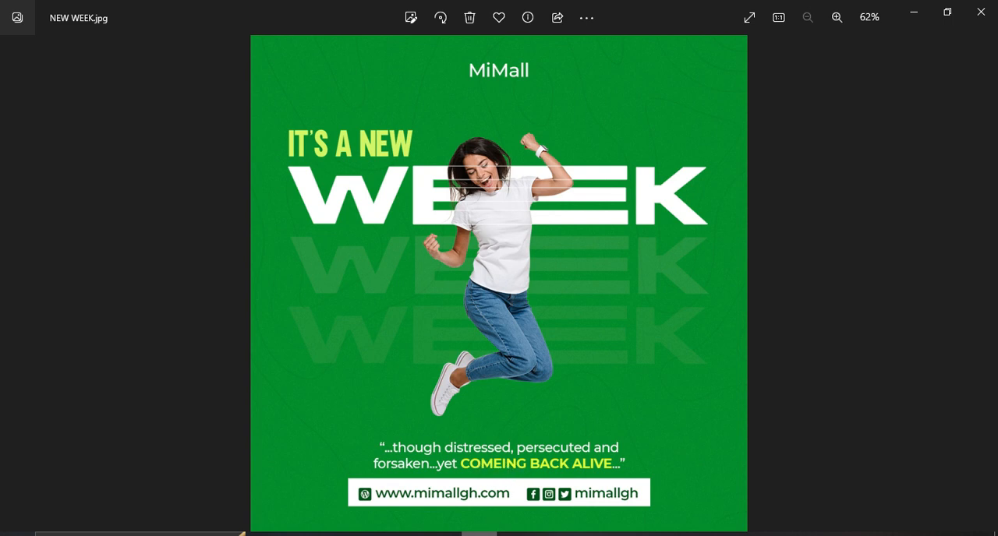
click(479, 534)
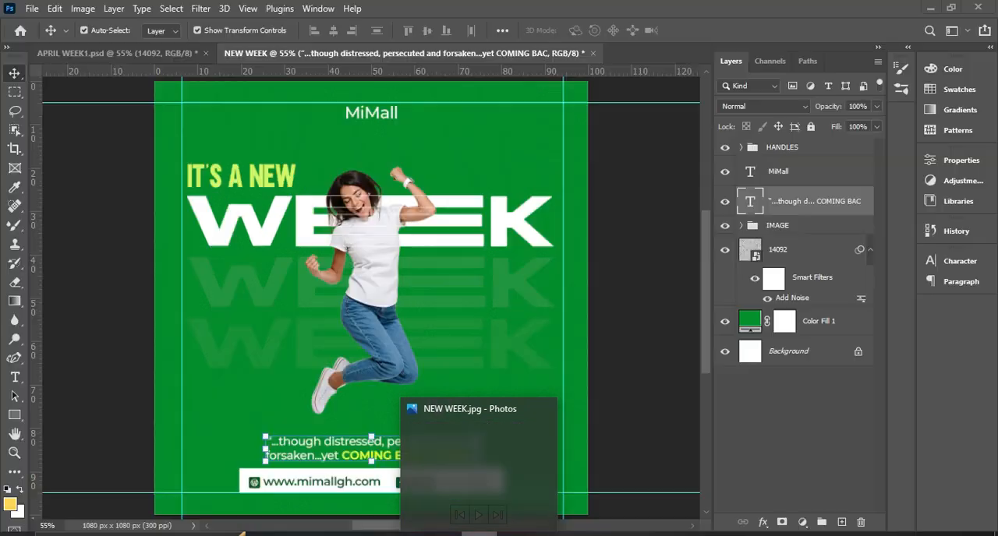